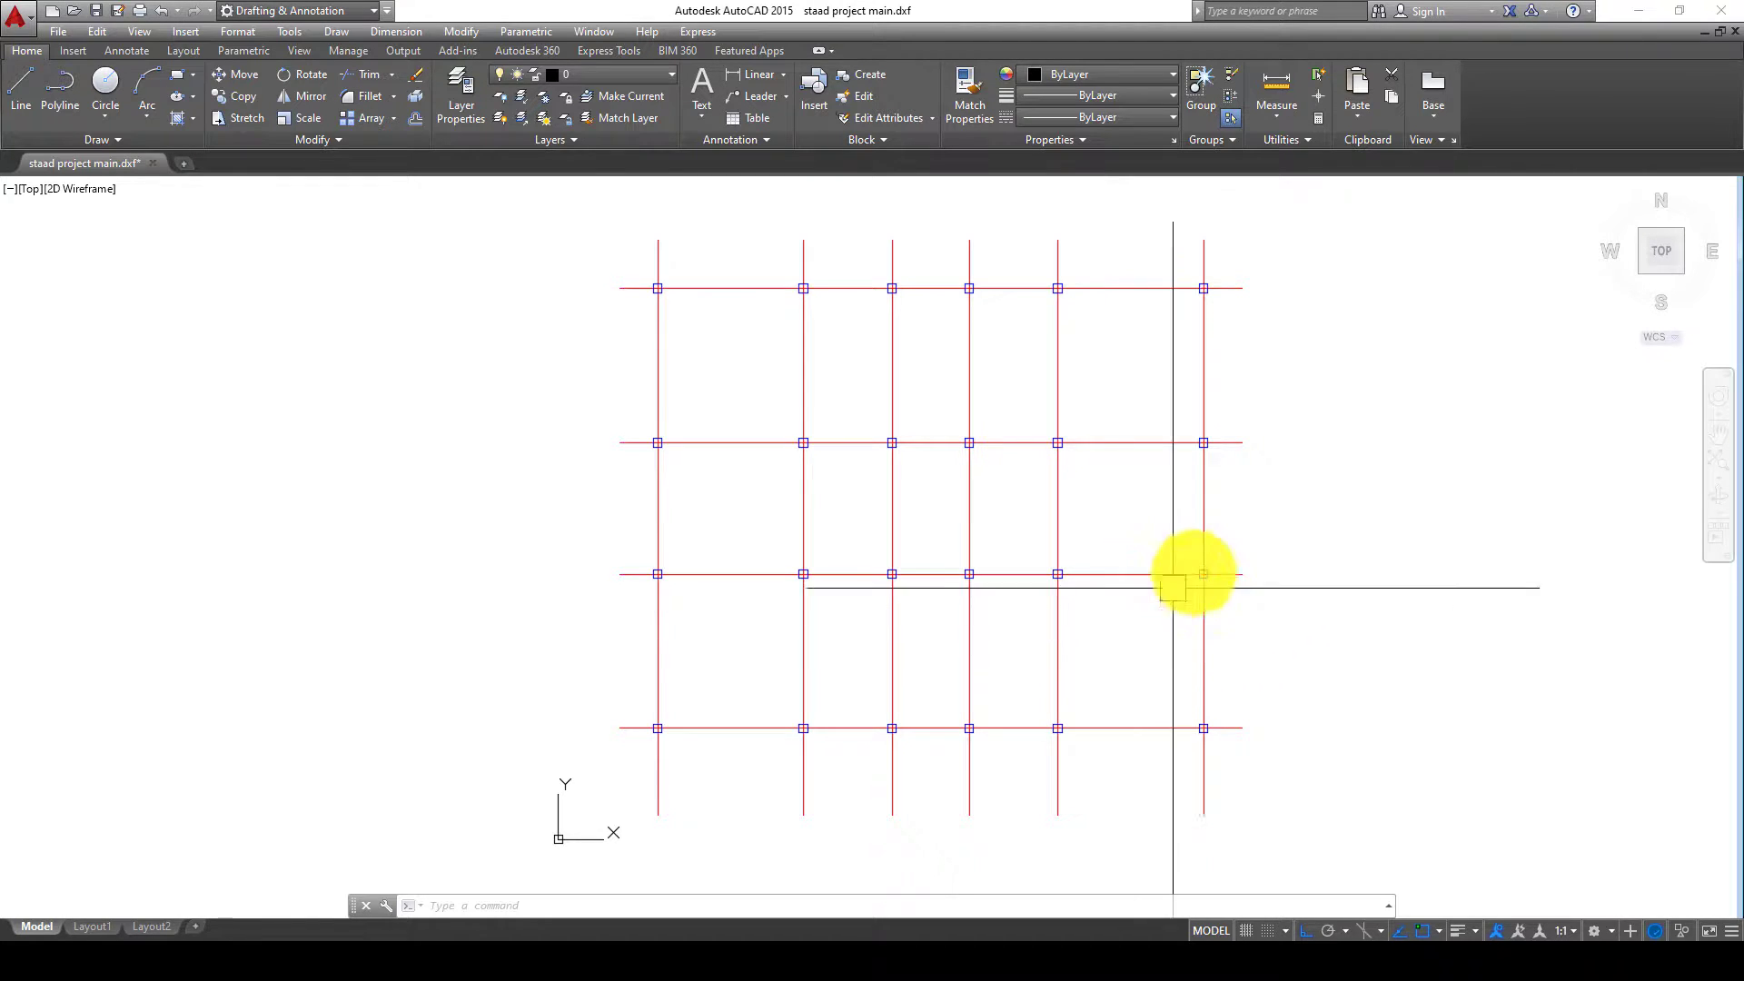
Turn off the layer of the column squares so that only the red grid lines are displayed.
scroll(1204, 574, "up", 8)
scroll(1206, 546, "down", 6)
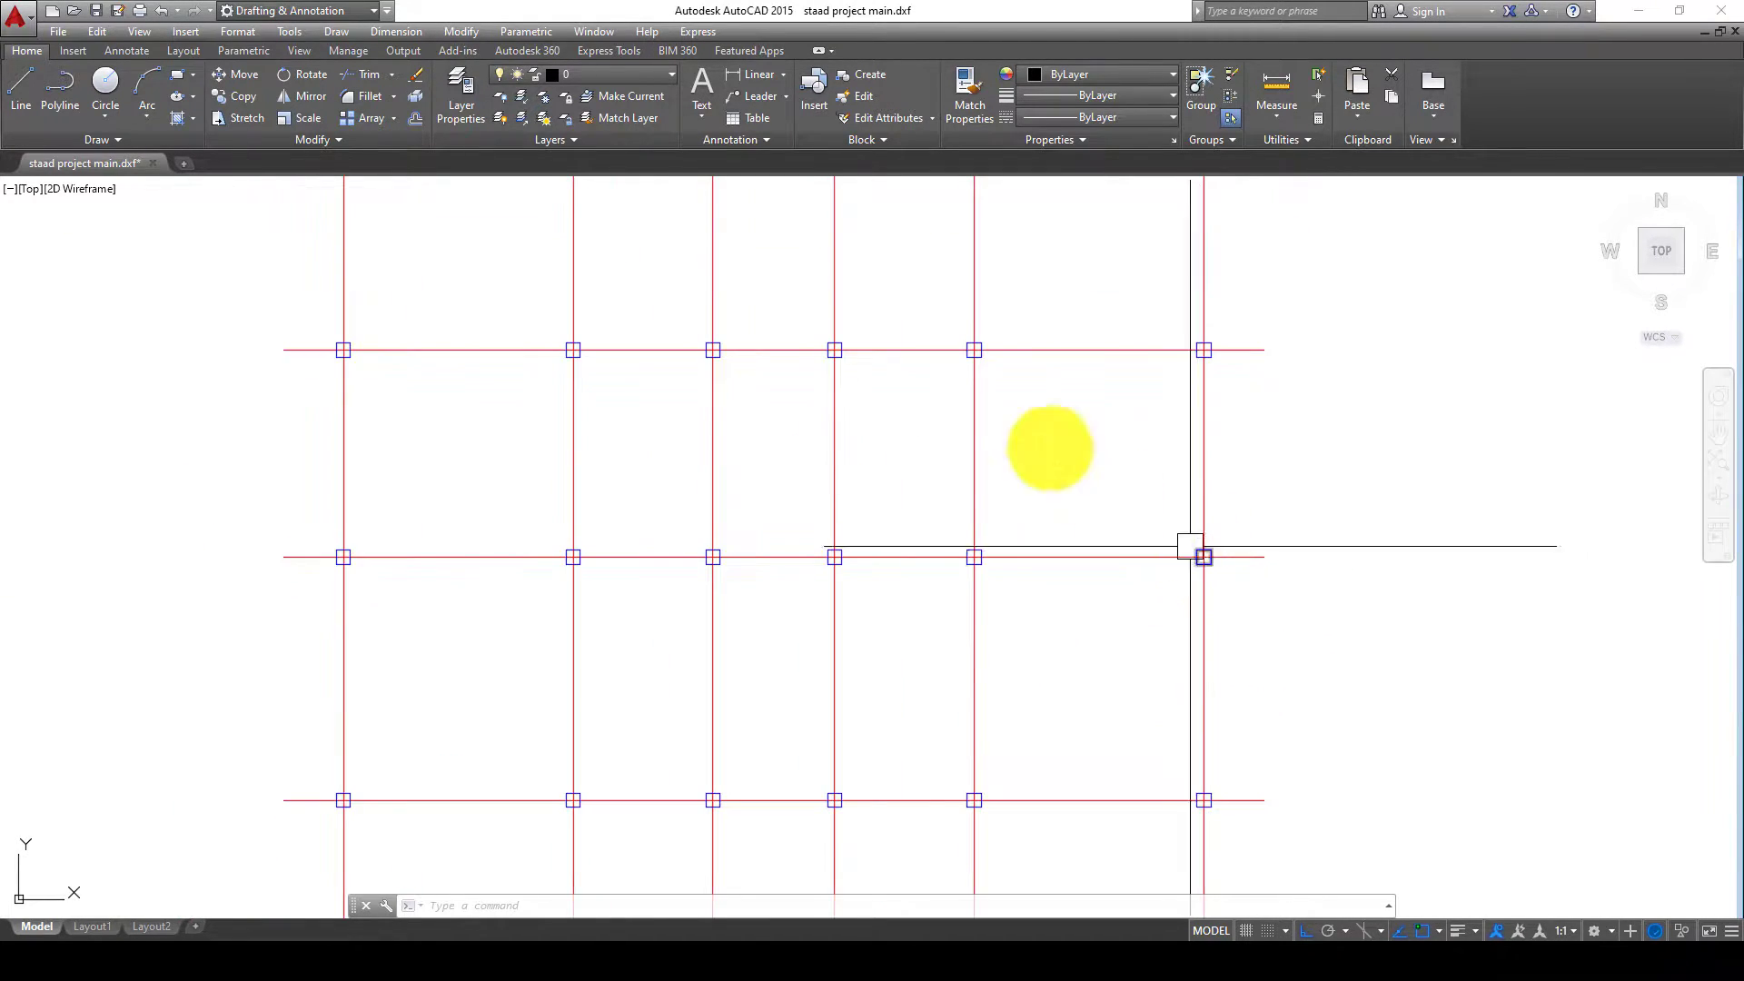
left_click(501, 98)
scroll(1226, 599, "up", 7)
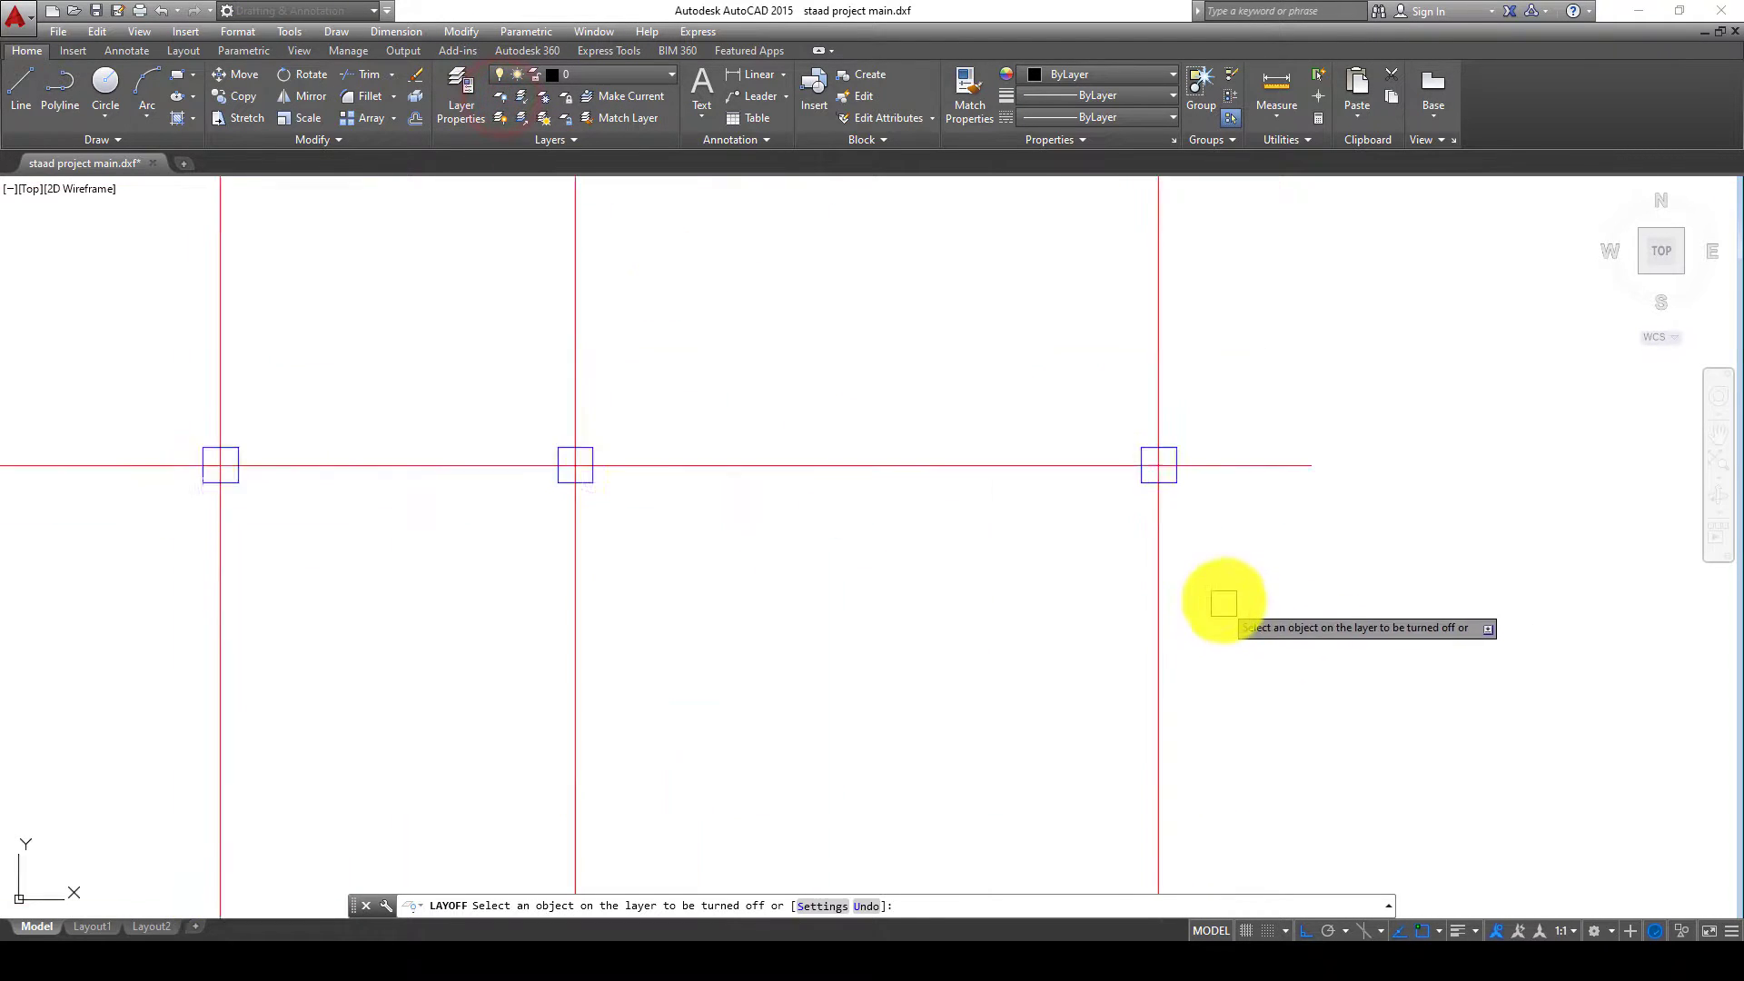
left_click(1093, 307)
scroll(1146, 332, "down", 7)
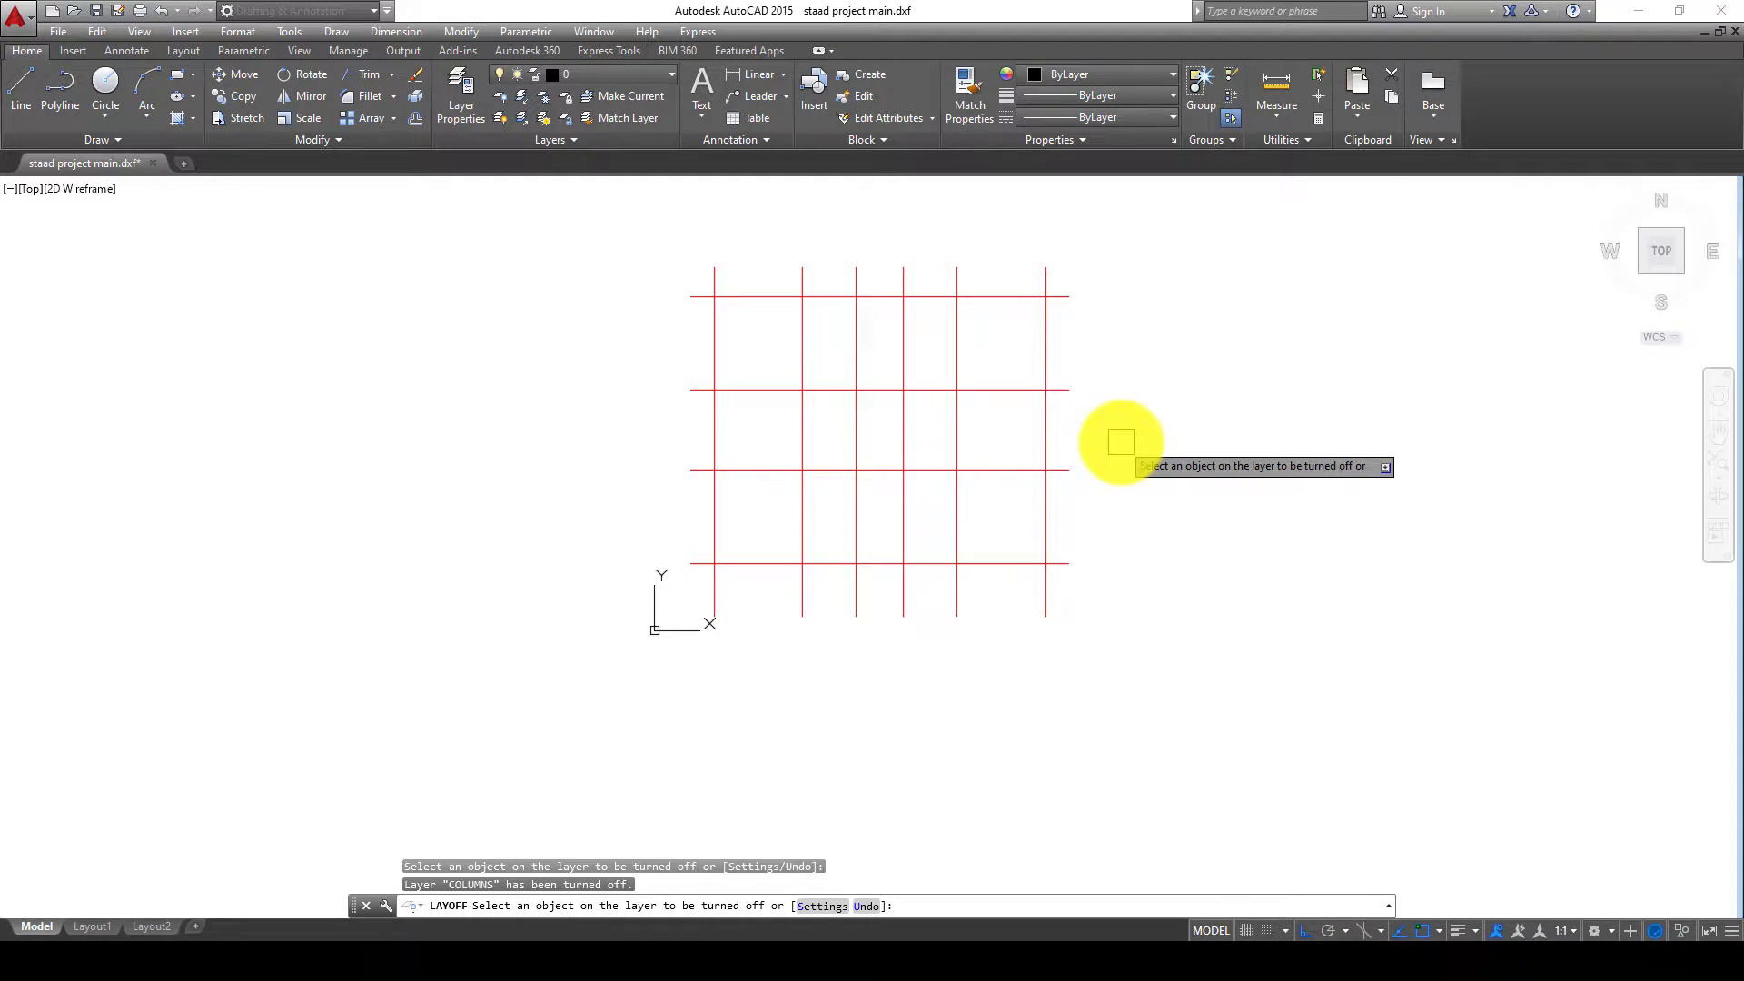
key("Escape")
Copy all the grid lines to the empty space right of the original grid and turn all layers back on.
left_click(1145, 223)
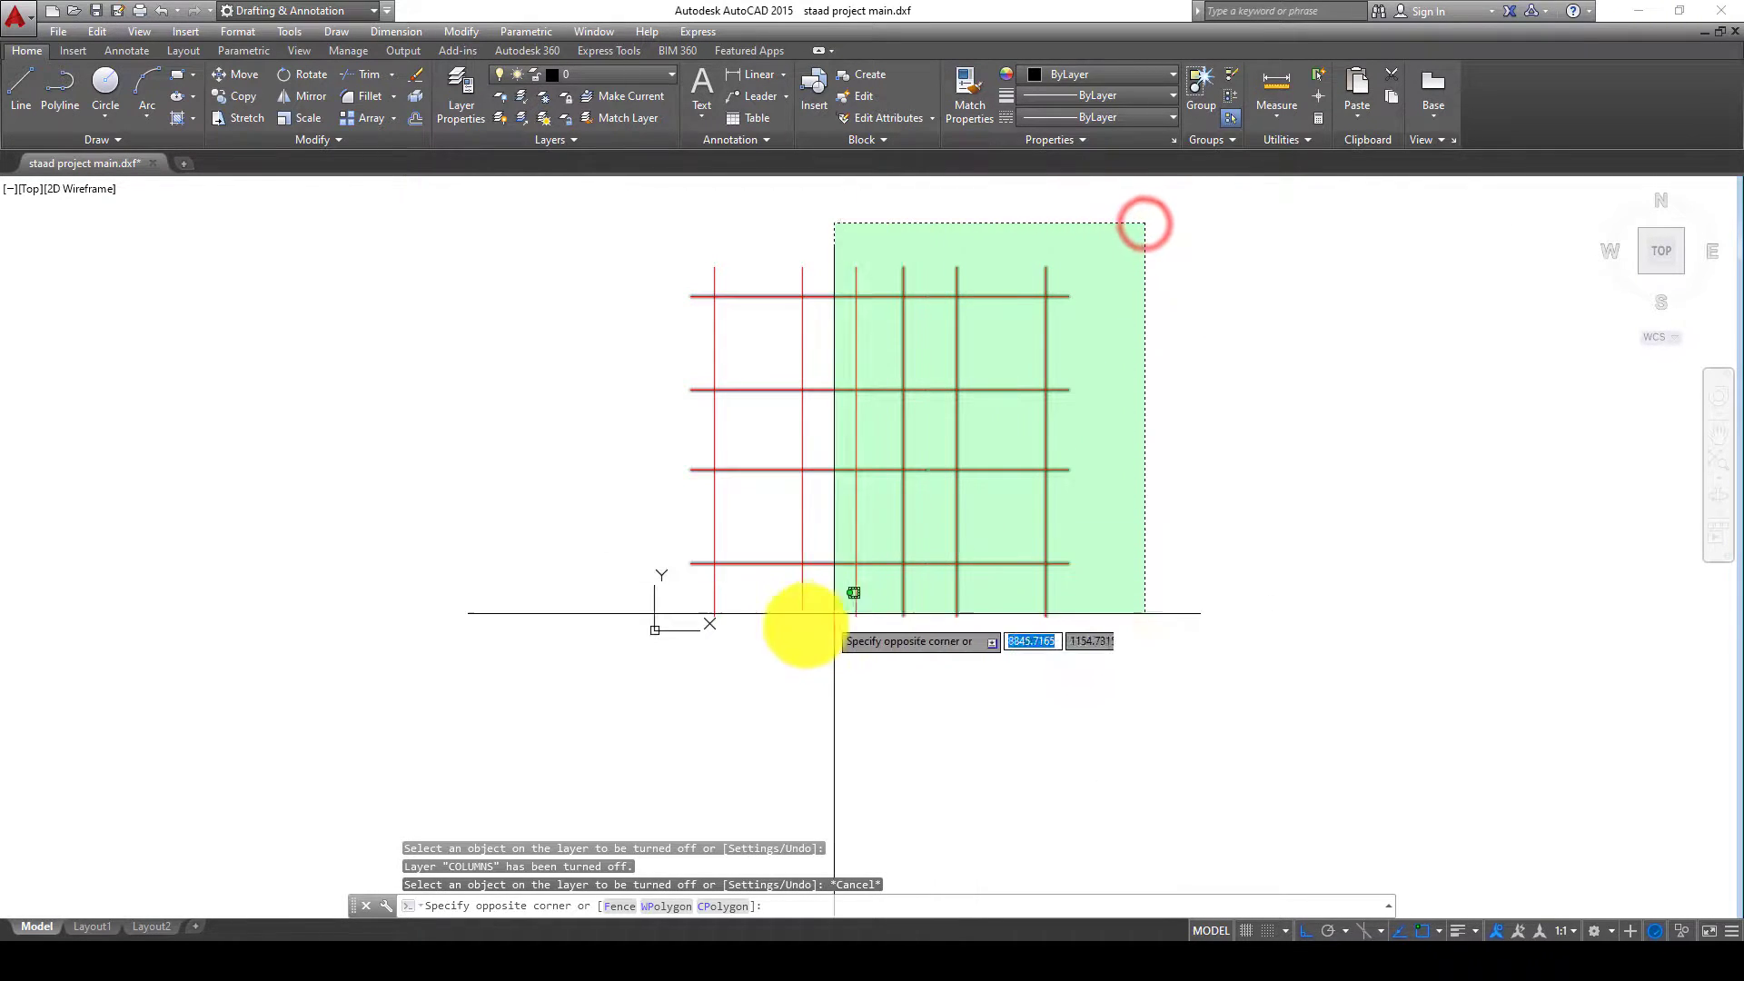
left_click(623, 705)
left_click(239, 96)
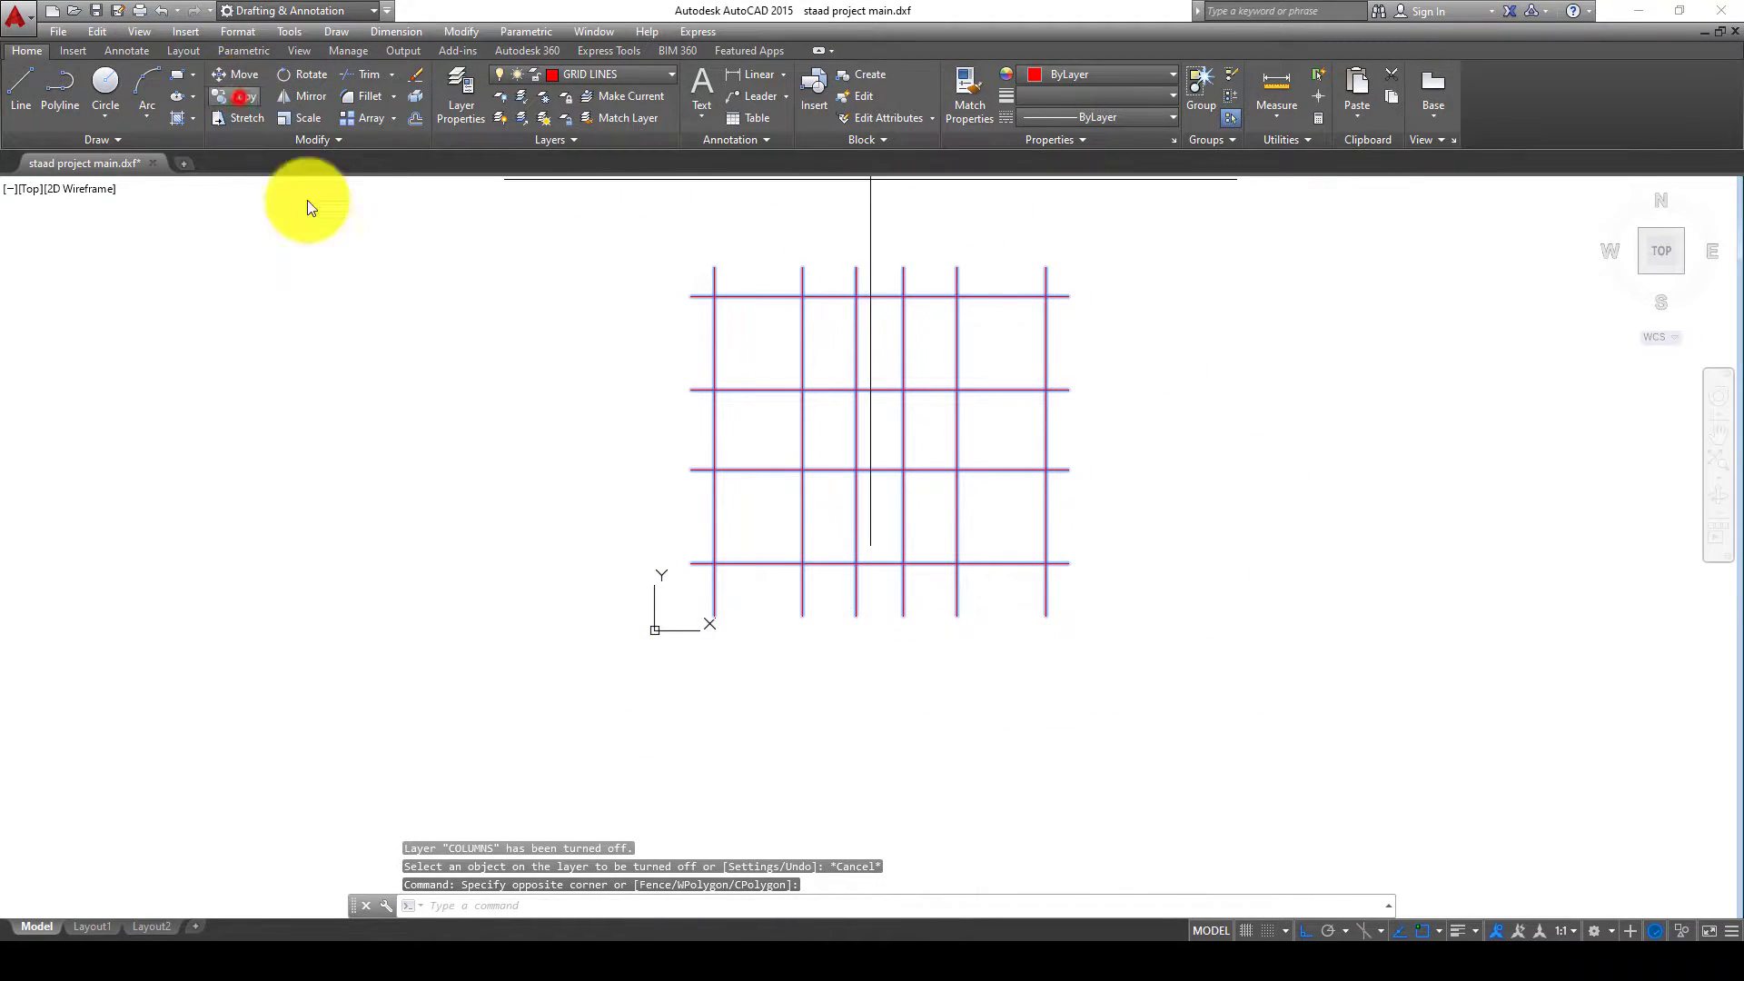
left_click(670, 740)
left_click(1272, 730)
key("Escape")
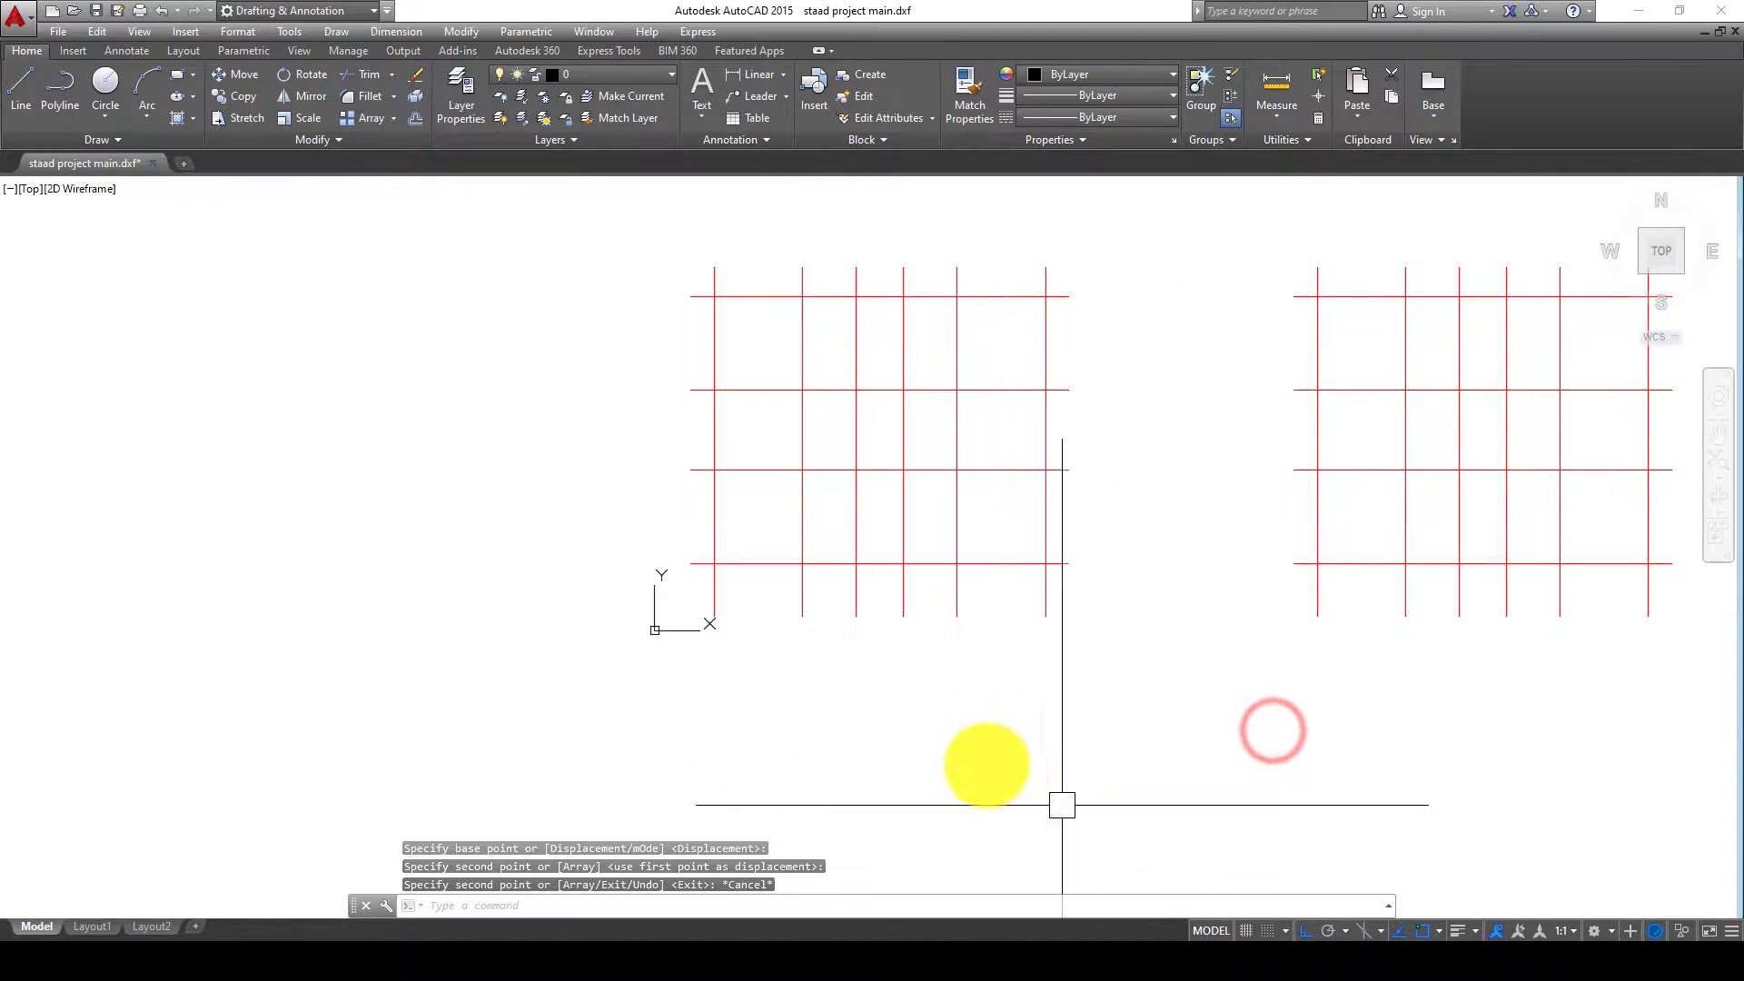
left_click(493, 116)
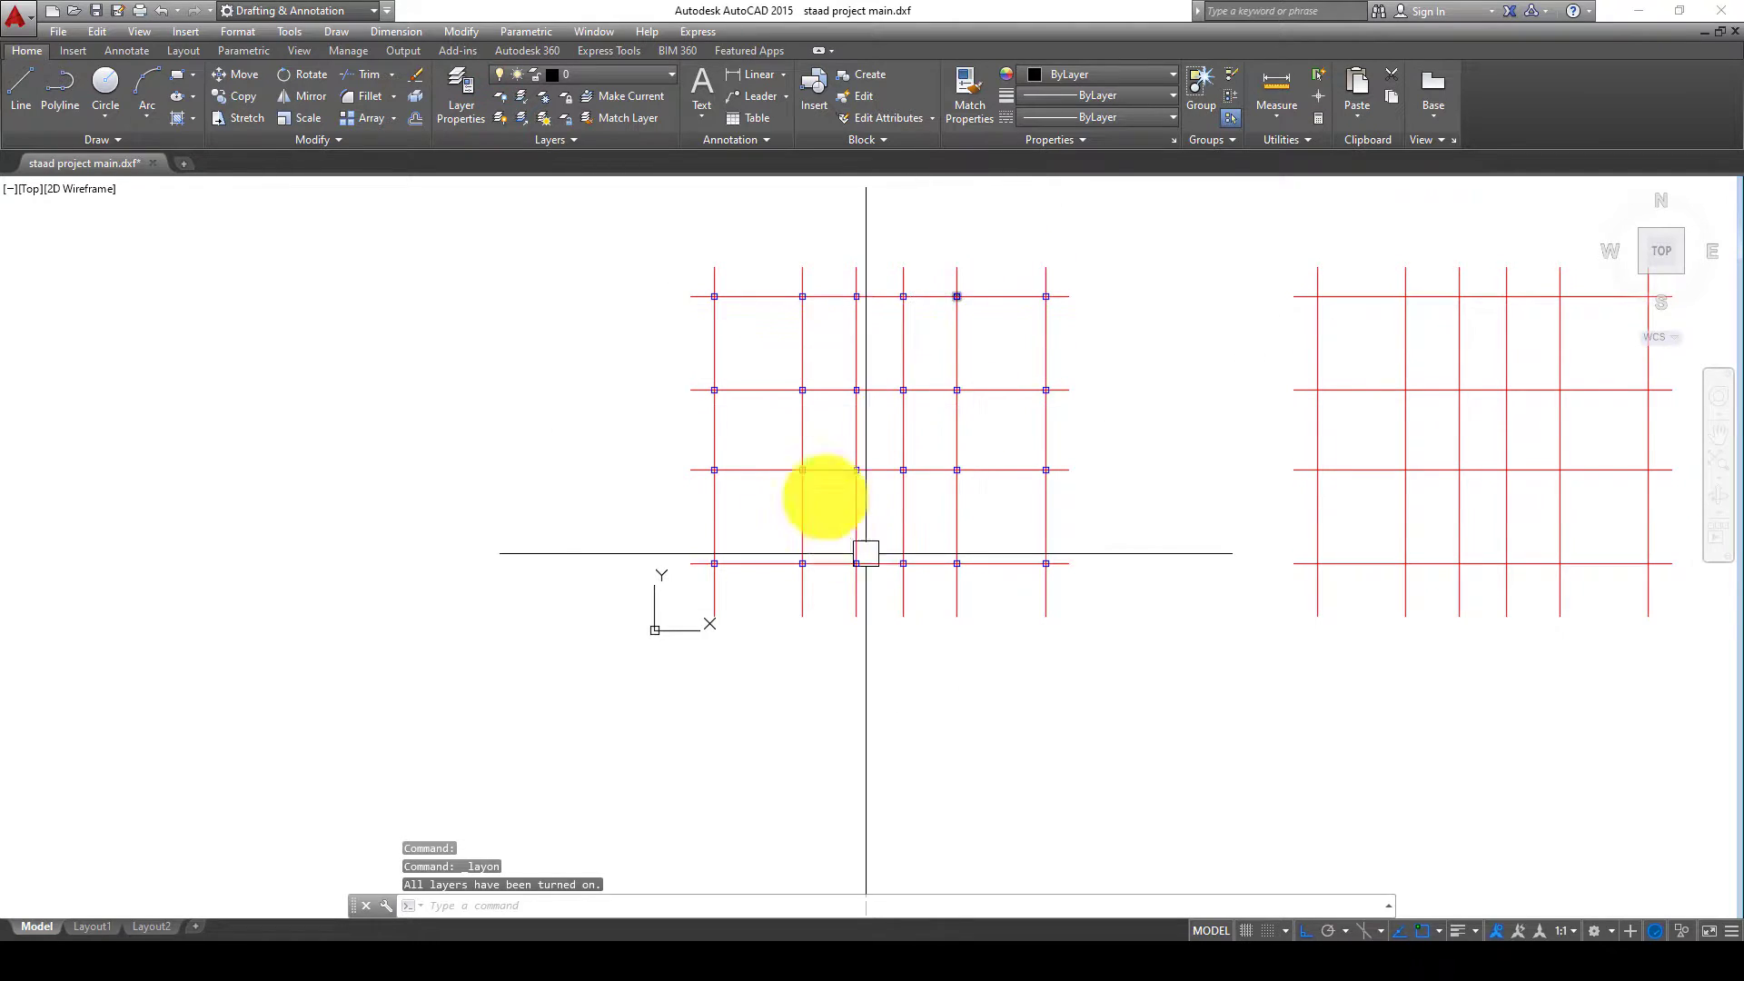
Trim the overhanging line ends on all four sides of the copied grid, using all objects as cutting edges.
mouse_move(1001, 471)
middle_mouse_down()
mouse_move(860, 515)
mouse_move(634, 526)
middle_mouse_up()
scroll(996, 323, "up", 5)
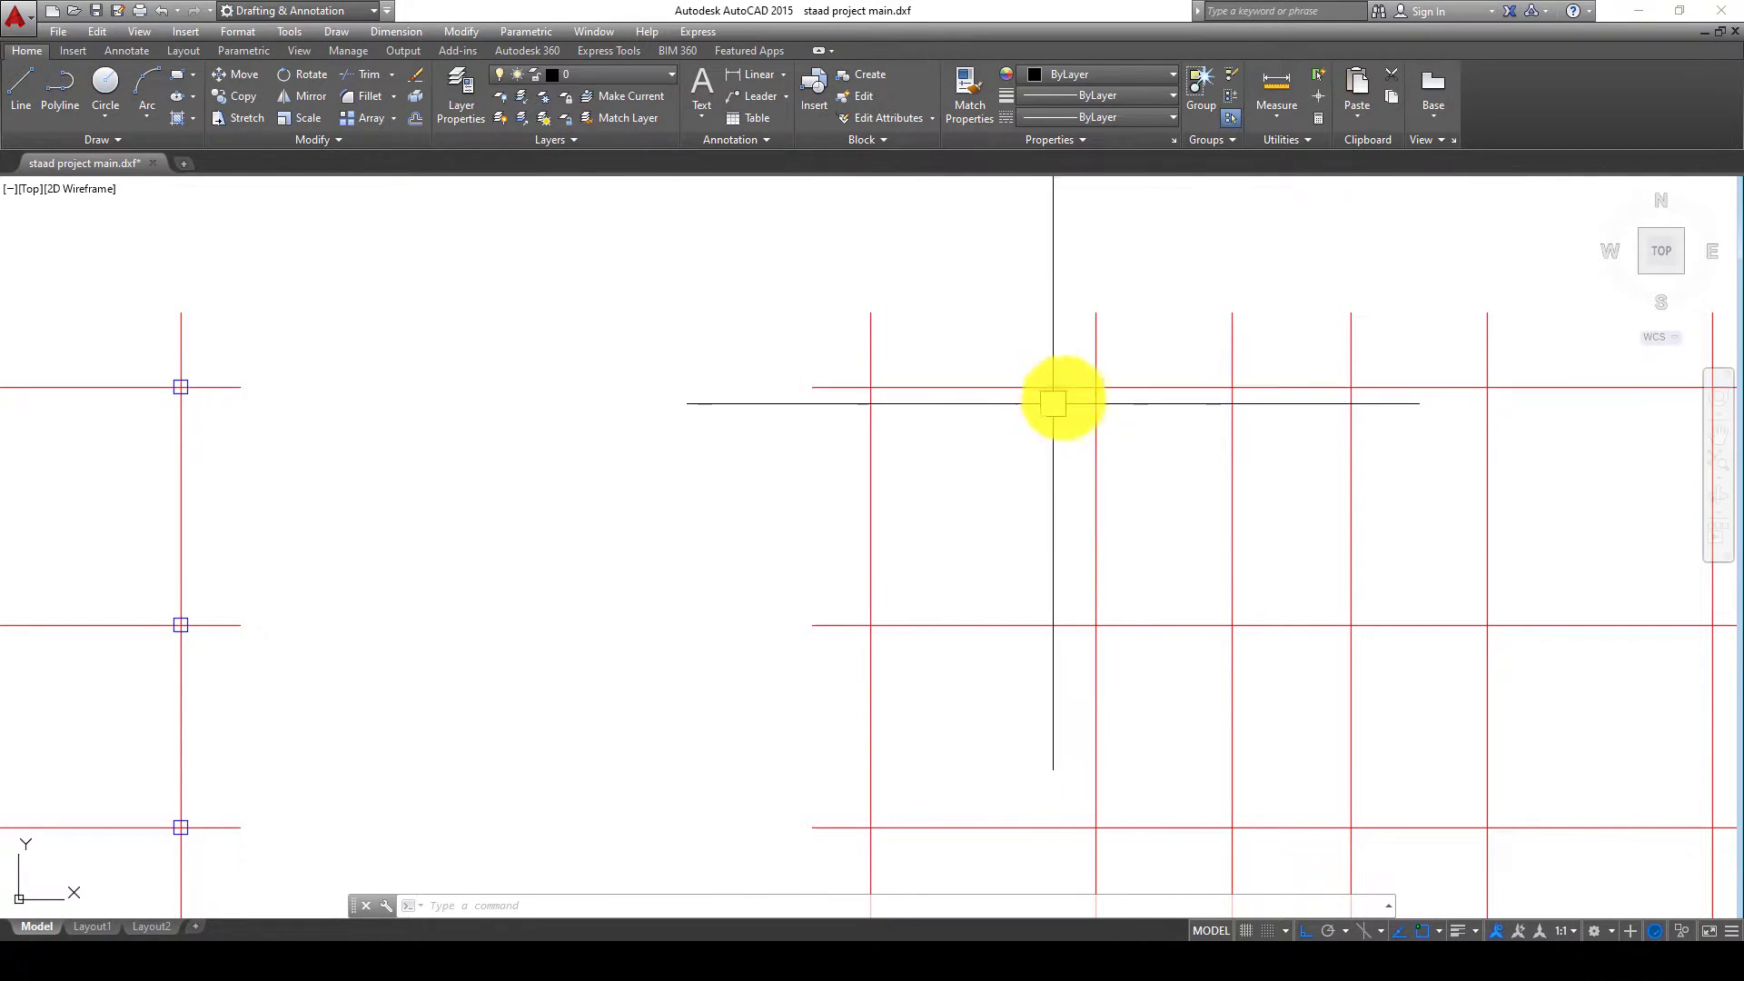
middle_click_drag(1155, 389, 926, 407)
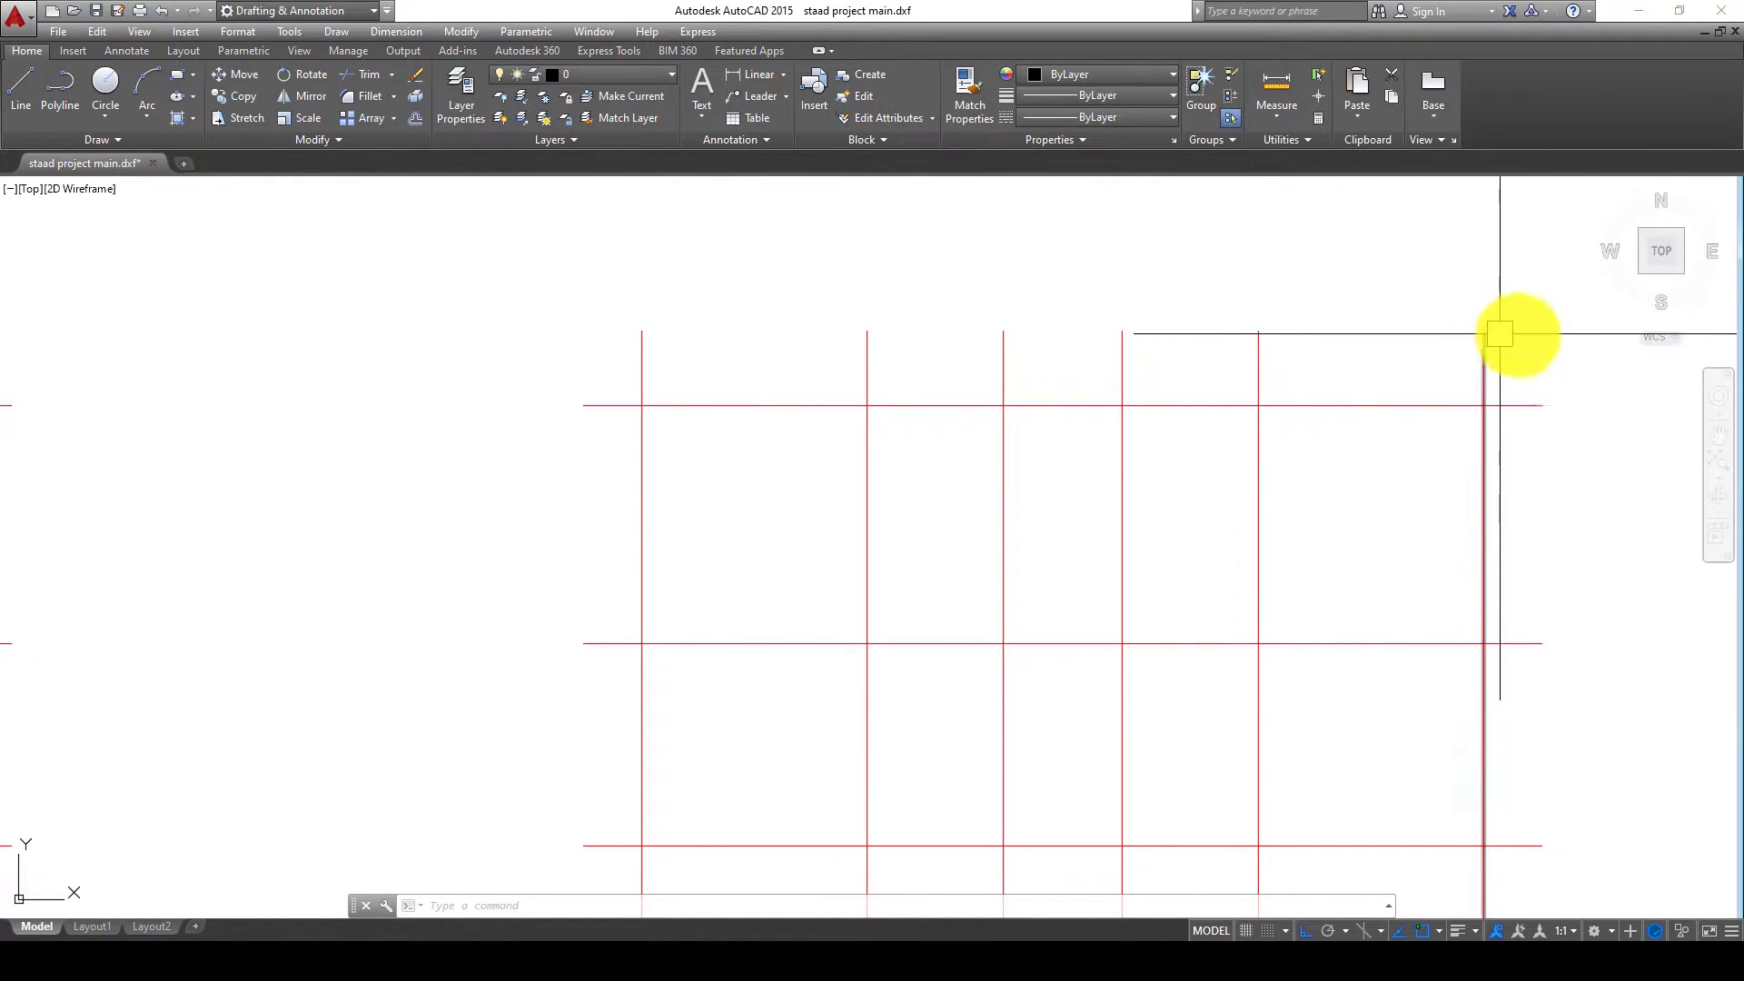
middle_click_drag(1044, 552, 938, 459)
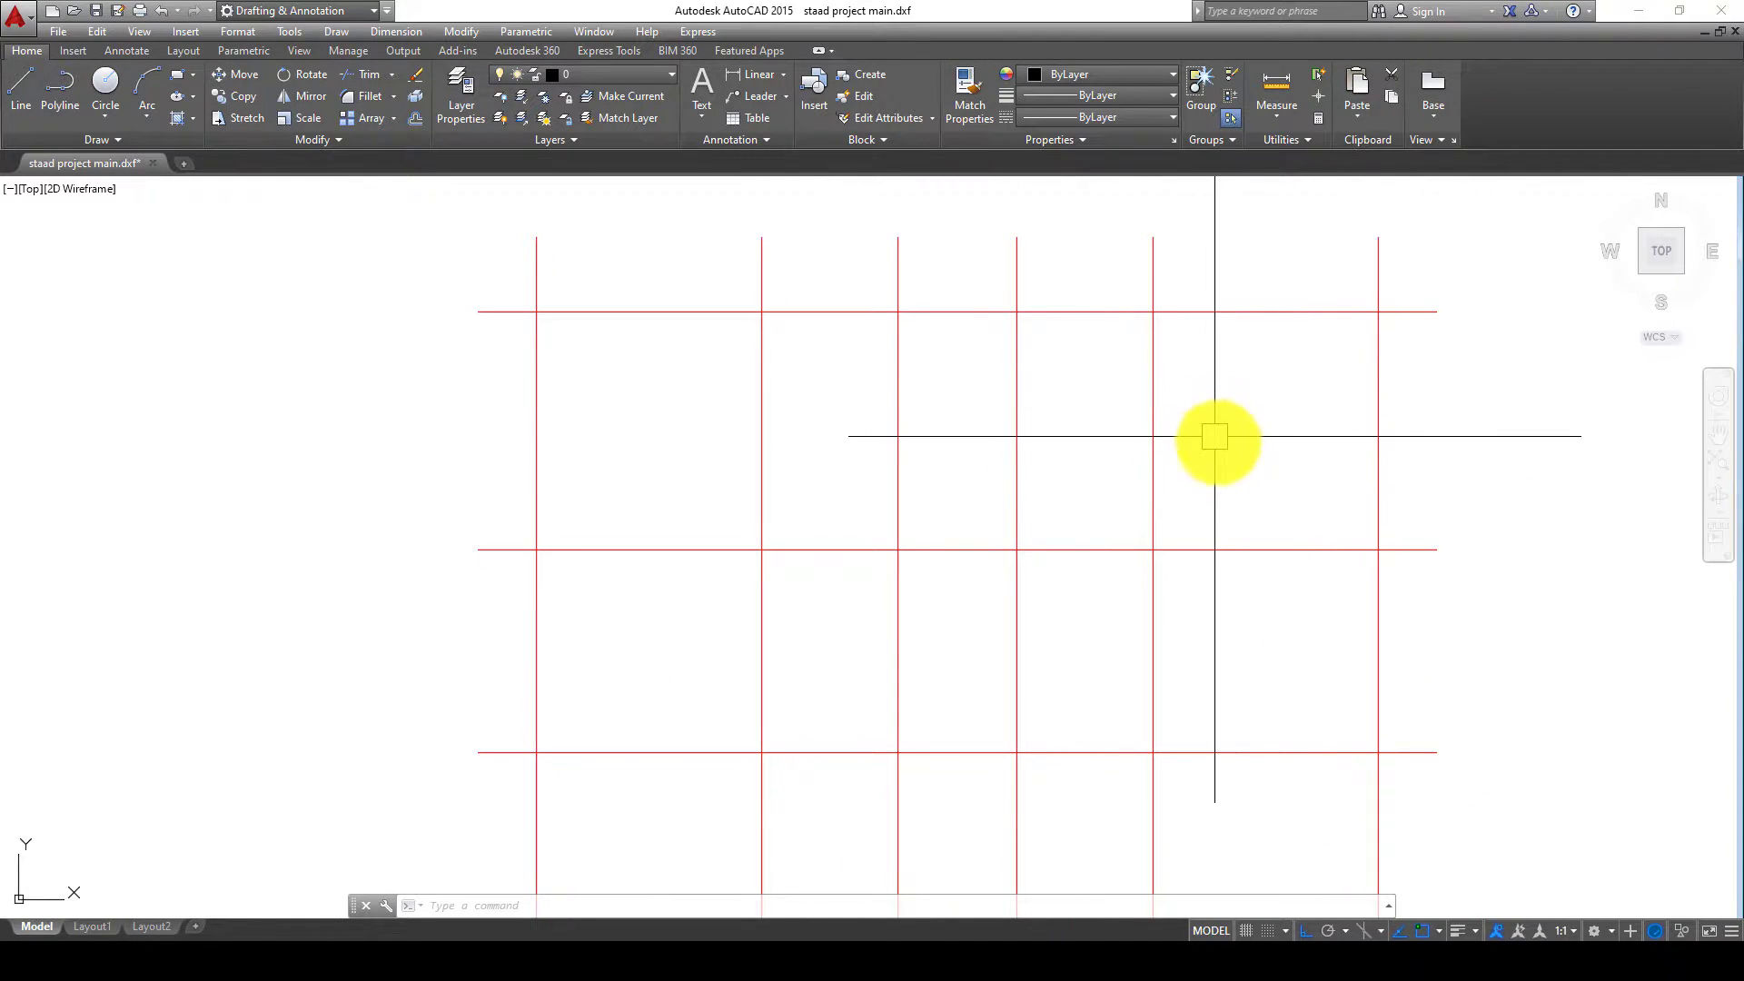
type("tr")
key("Return")
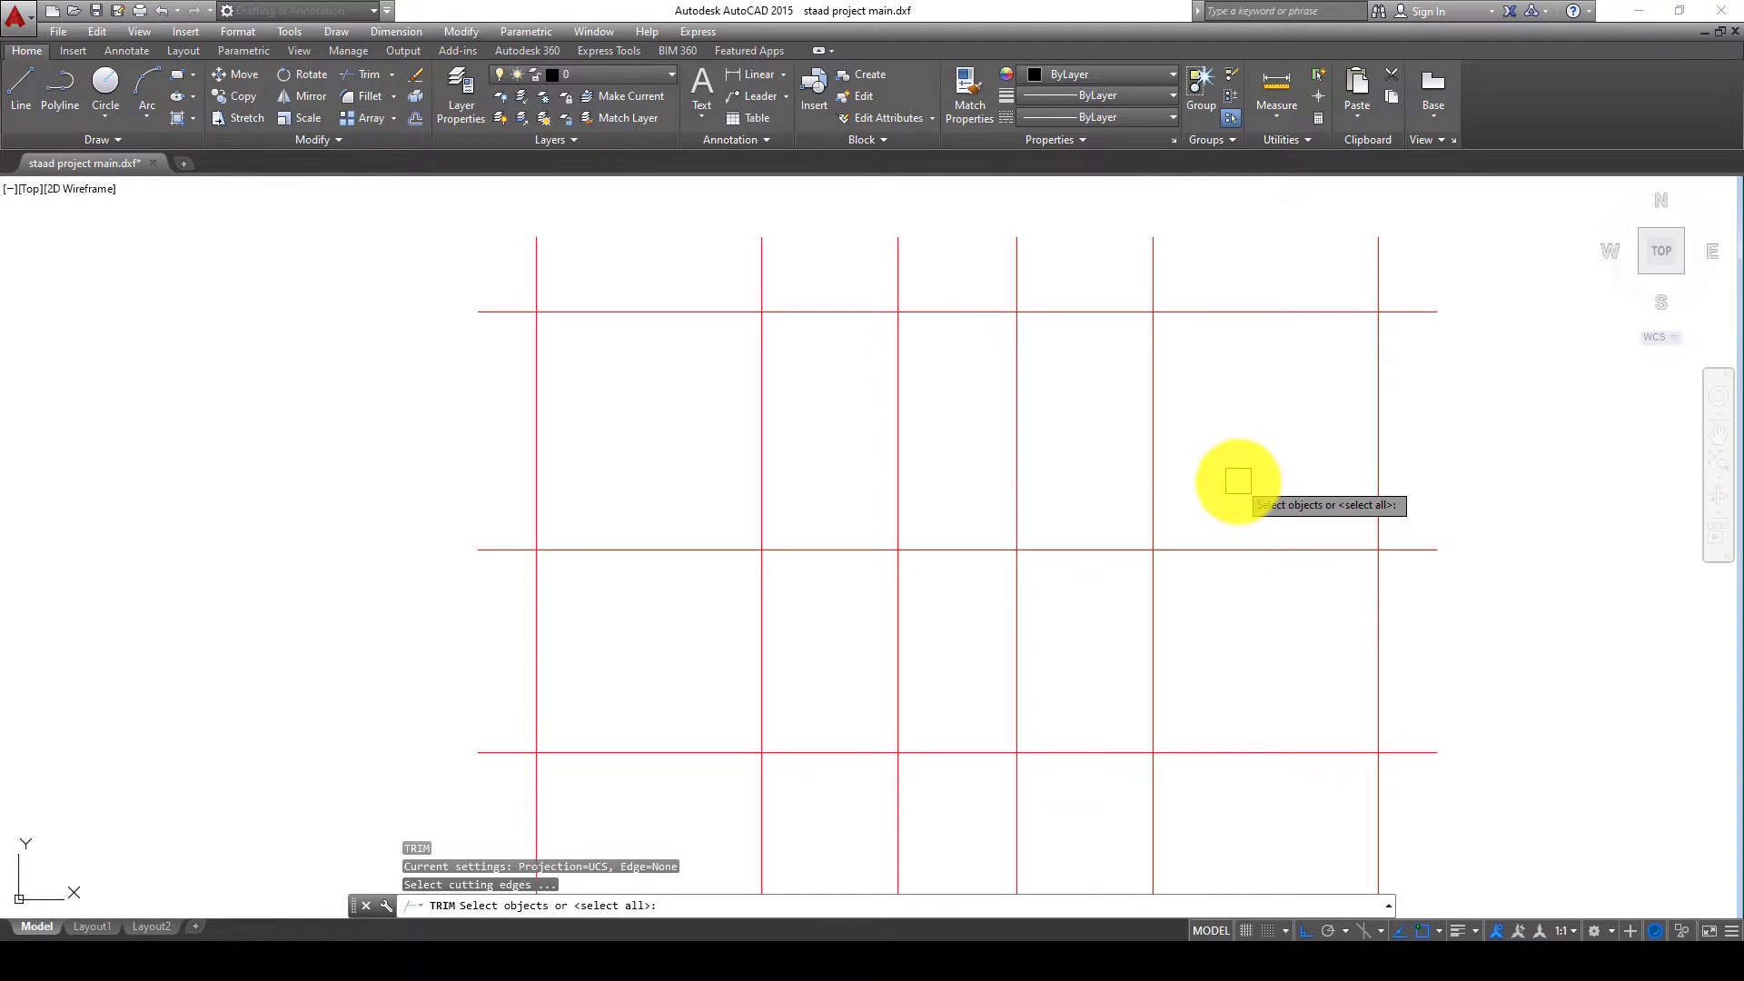
key("Return")
left_click_drag(1437, 244, 390, 269)
scroll(1113, 286, "down", 4)
left_click_drag(1254, 252, 781, 646)
left_click_drag(854, 248, 829, 591)
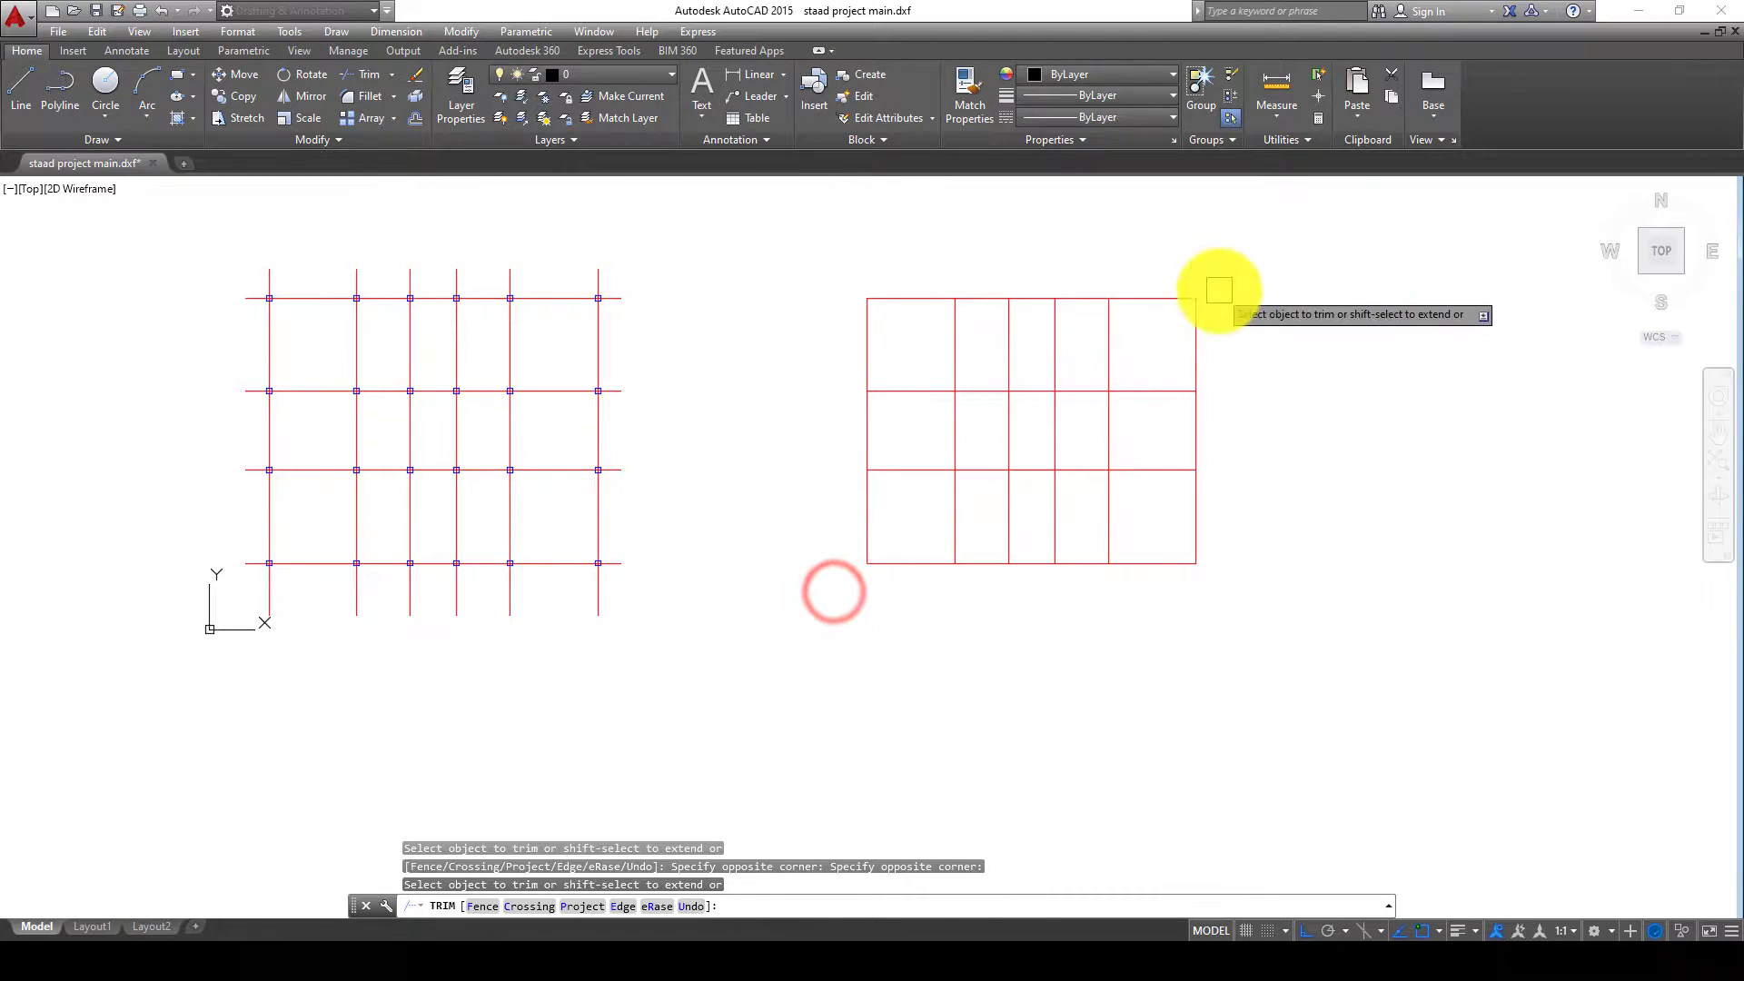
scroll(1221, 293, "up", 5)
middle_click_drag(1240, 519, 1257, 449)
scroll(1265, 405, "down", 3)
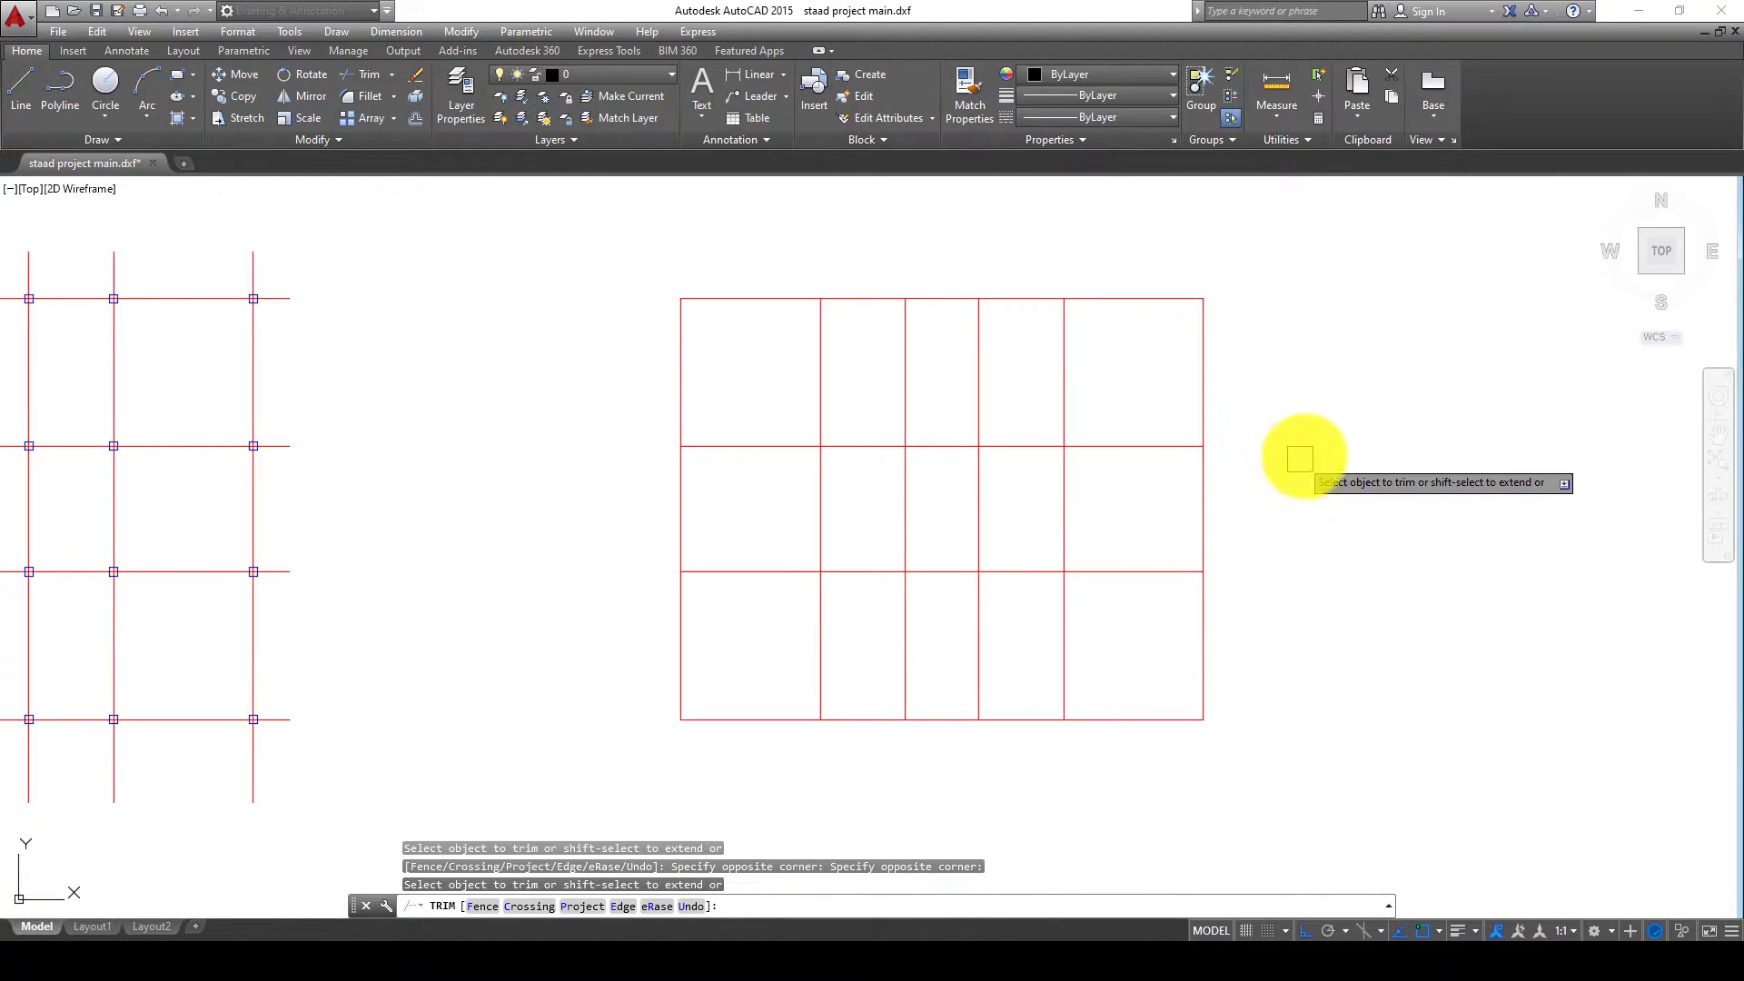
key("Escape")
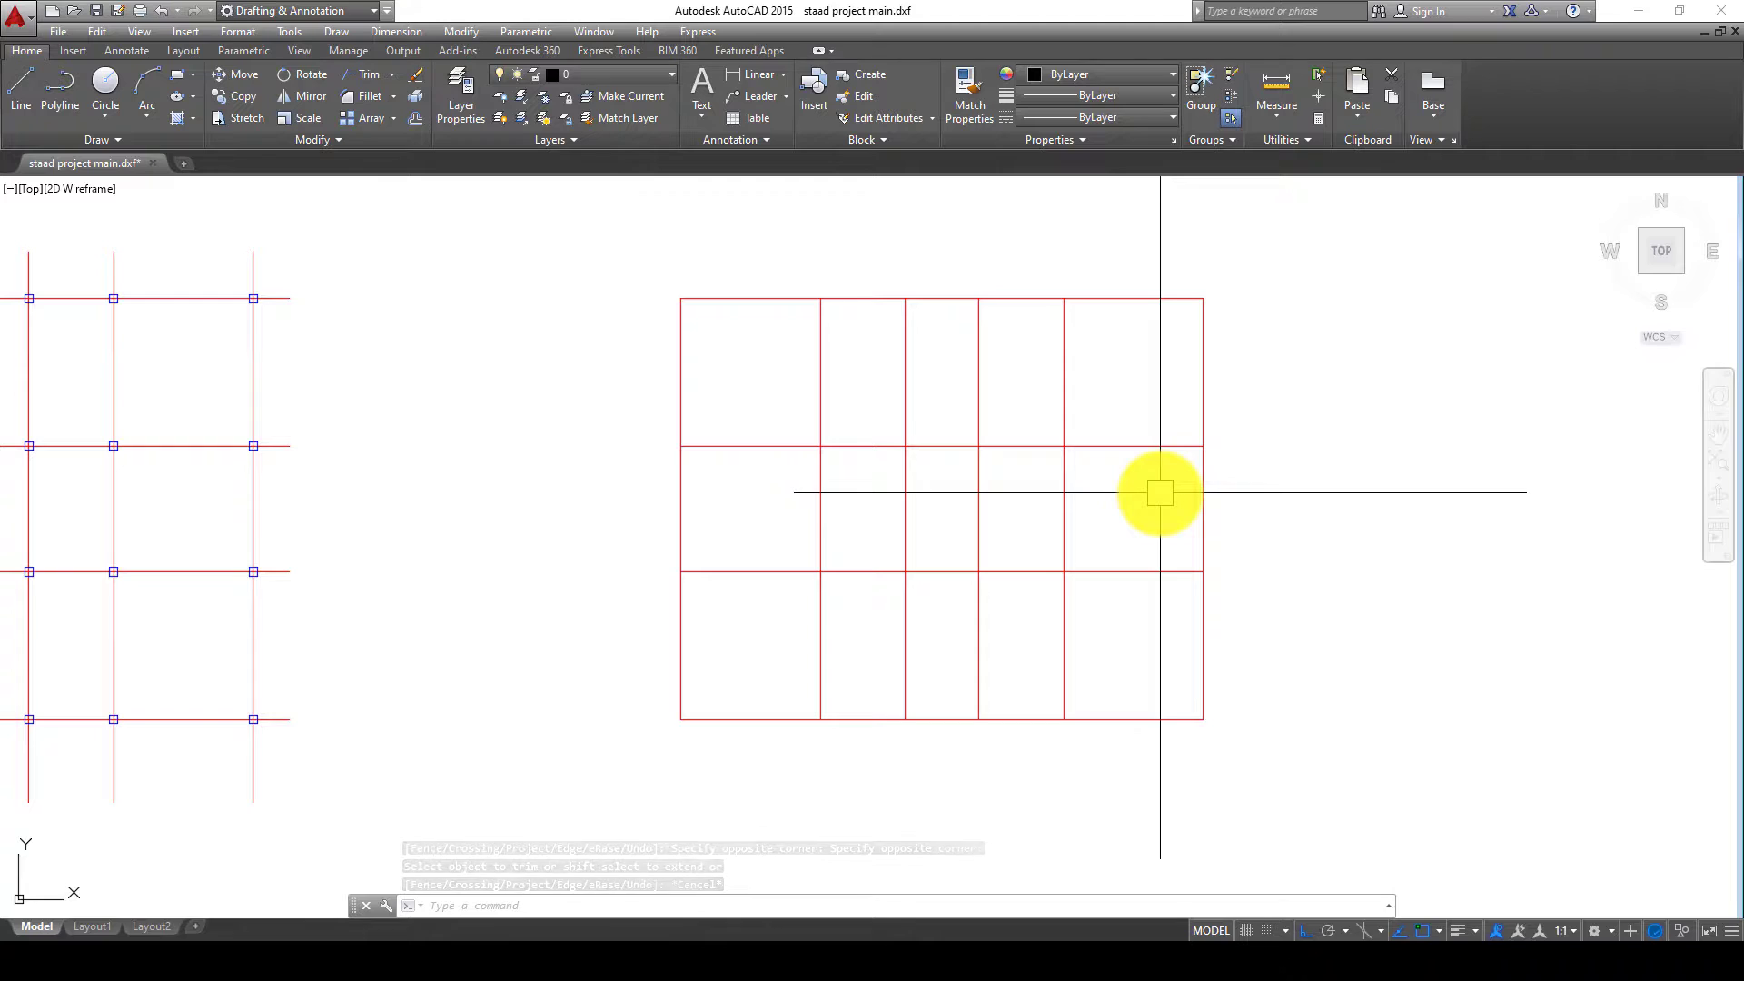
Begin saving the drawing under a new name and accept the DXF options with ASCII format and Select objects enabled.
left_click(117, 10)
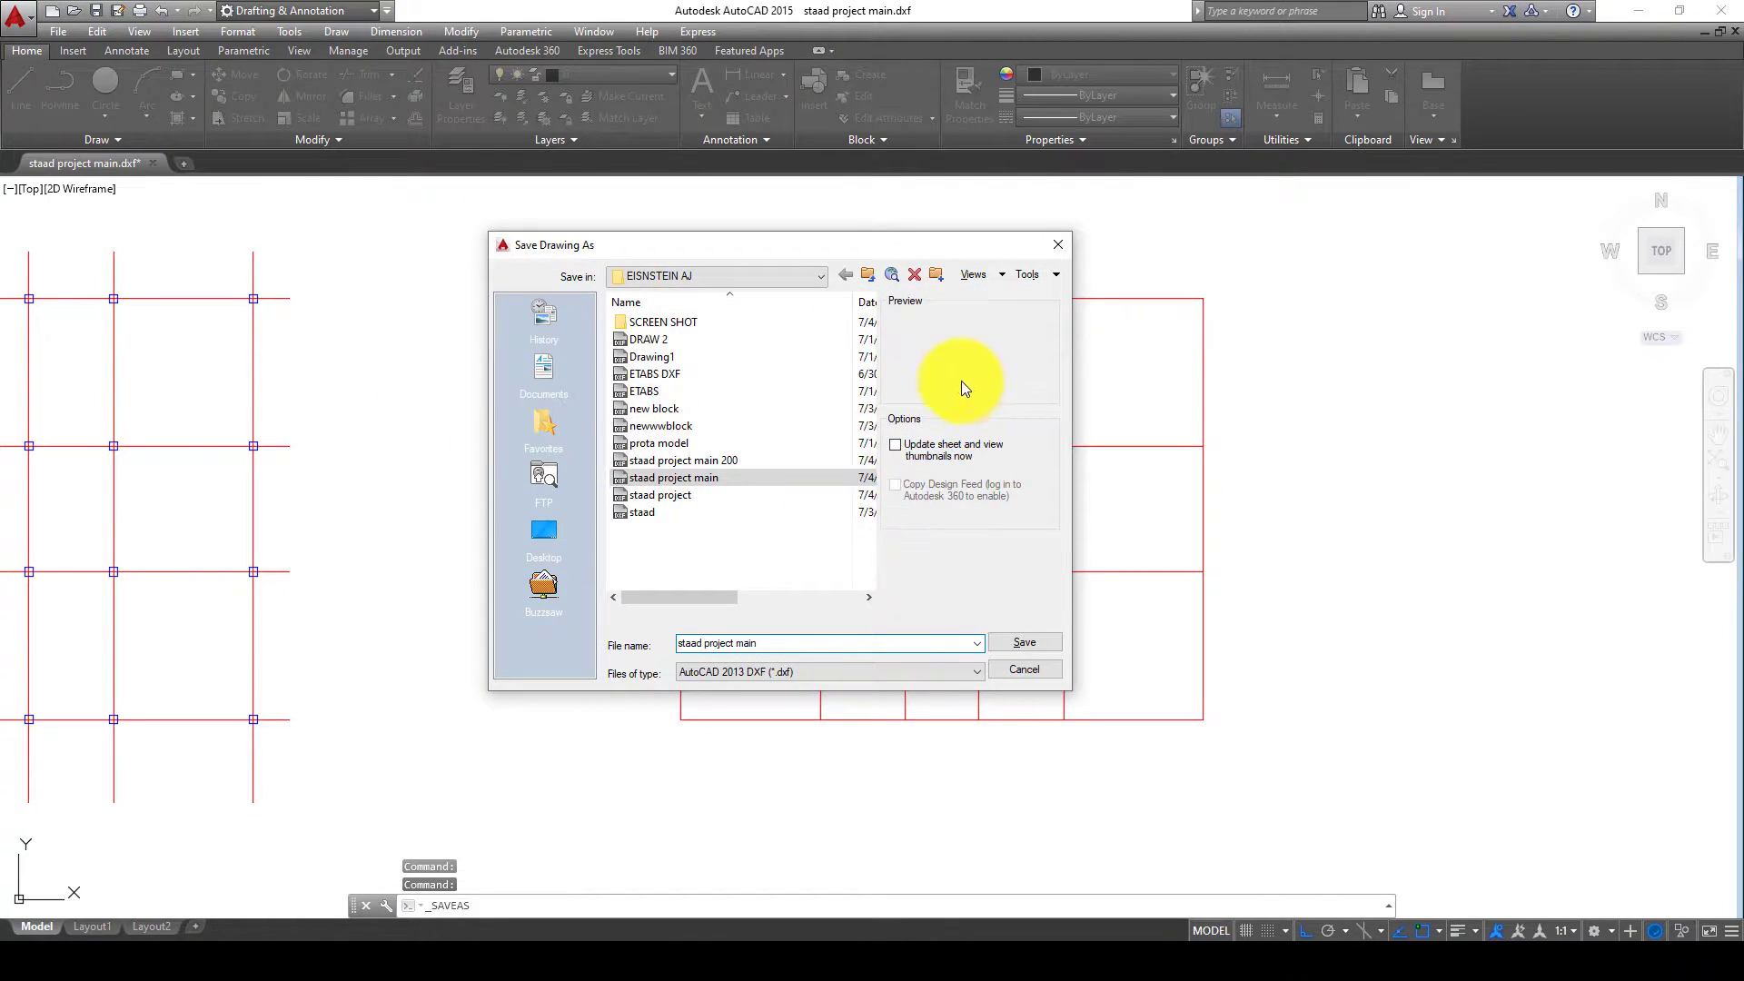
left_click(1036, 275)
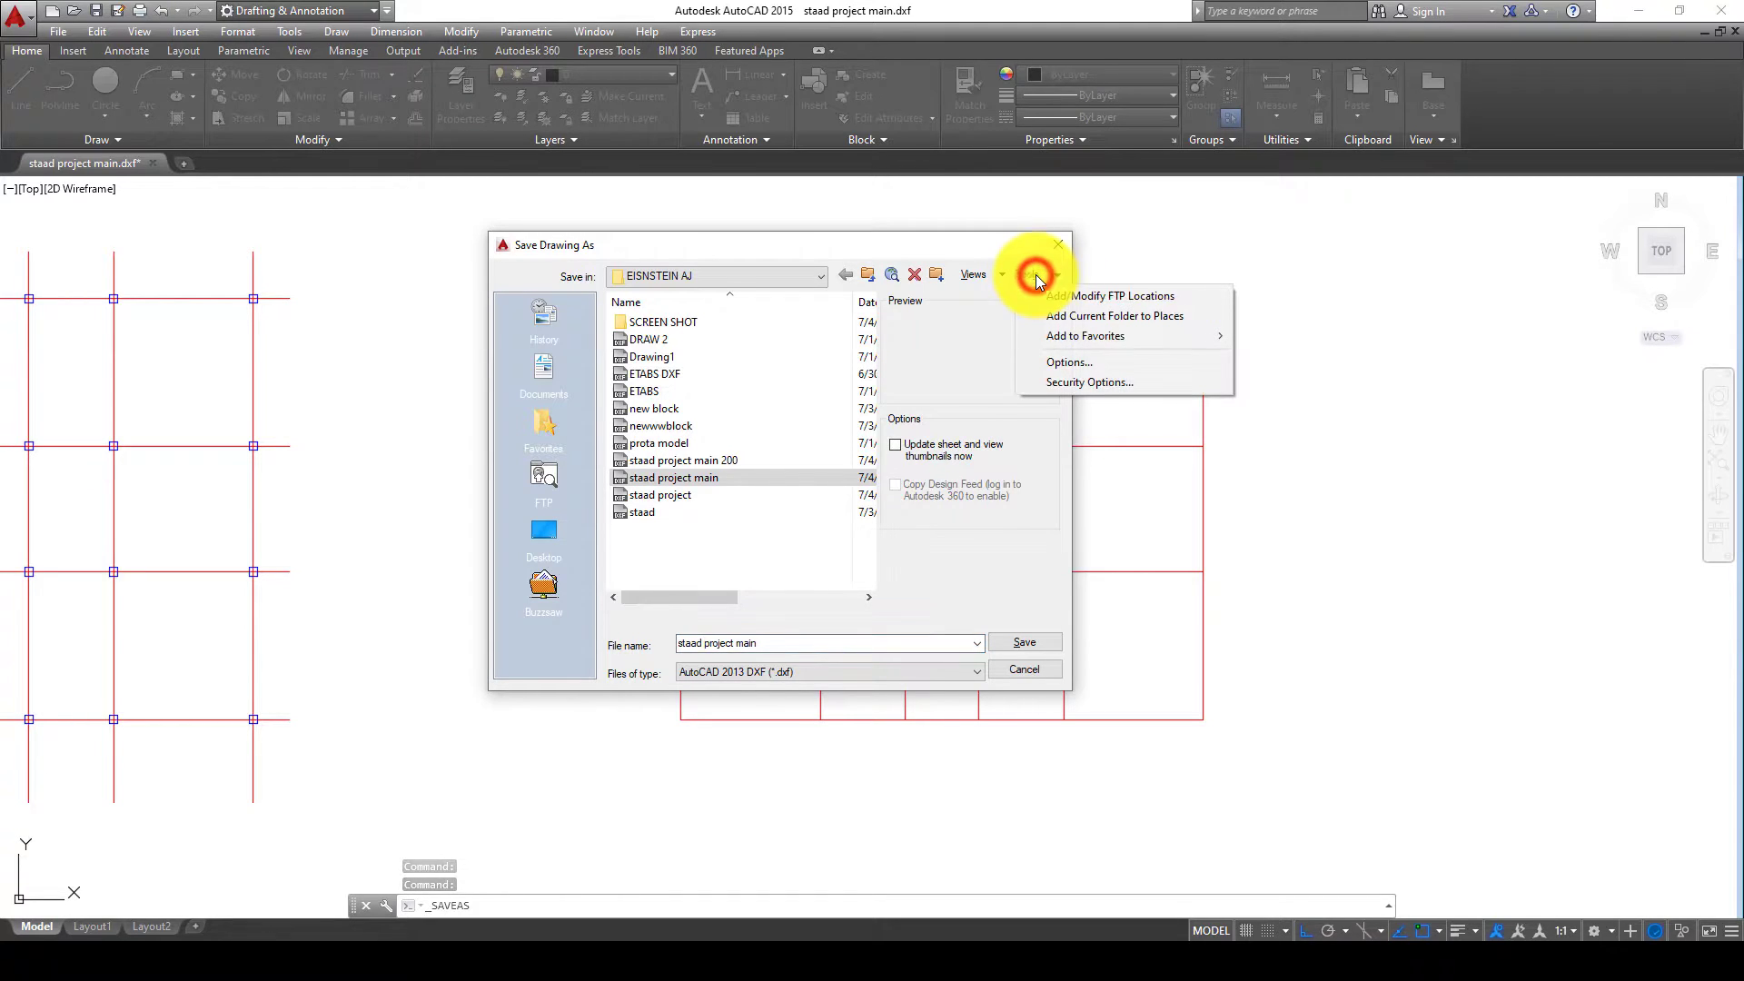
left_click(1061, 364)
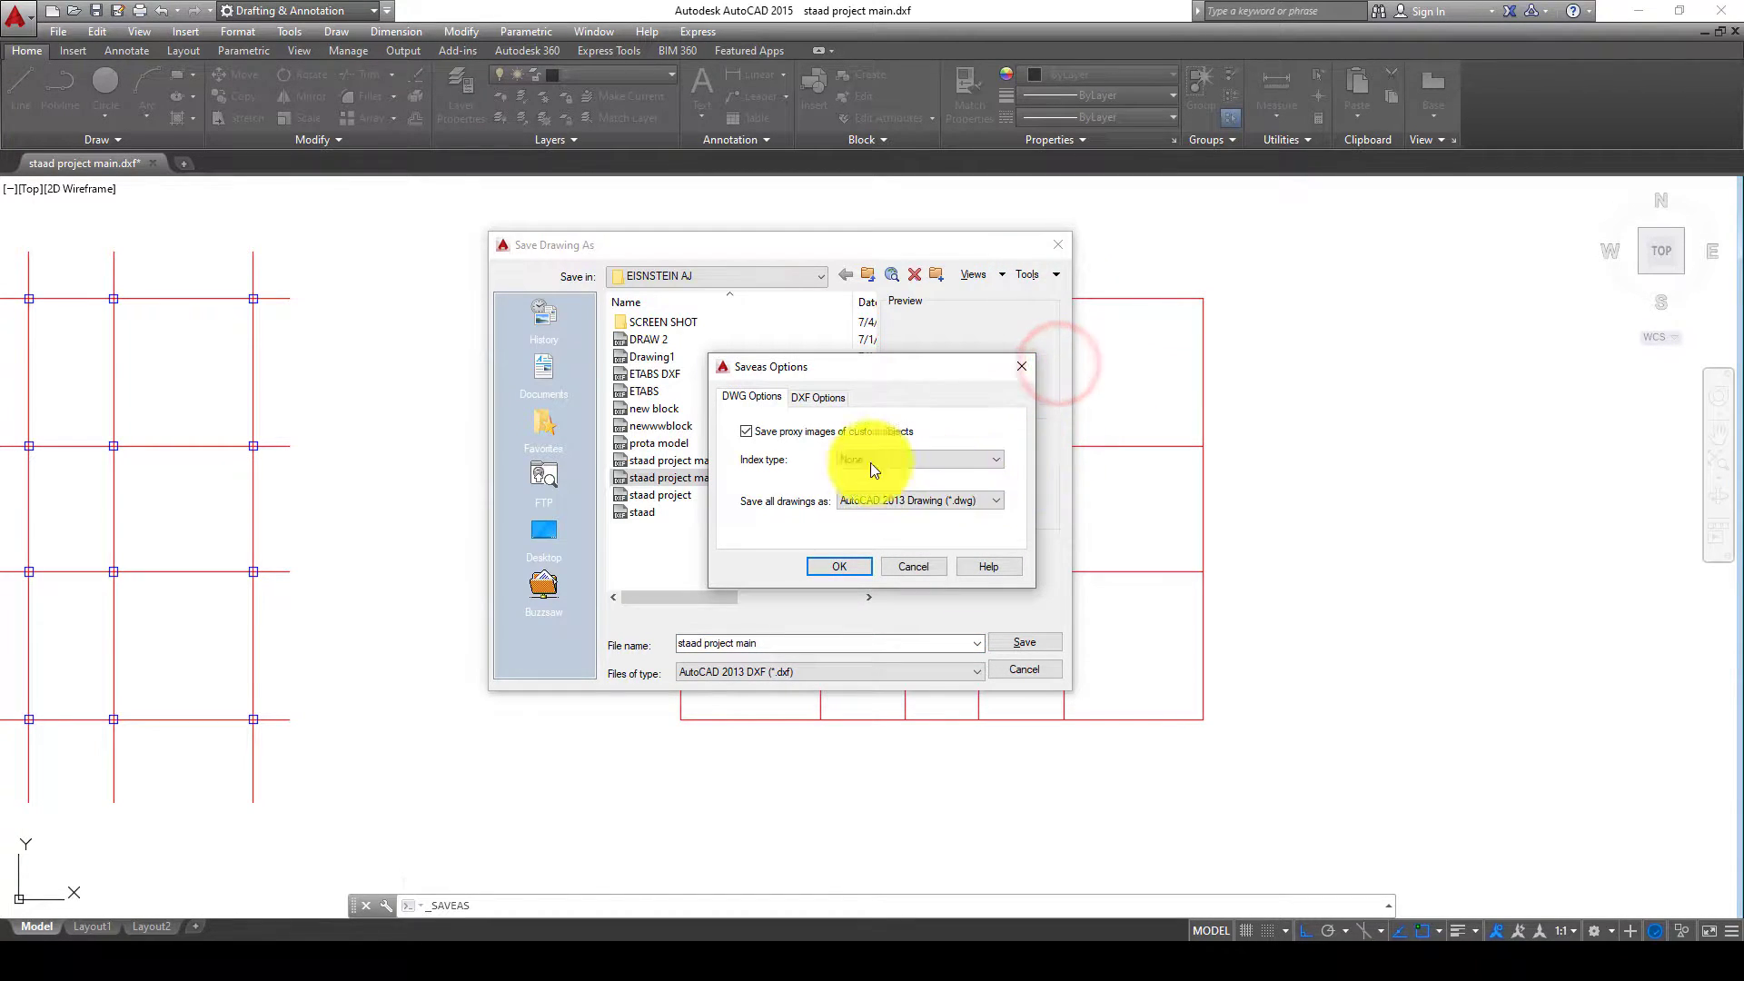
left_click(799, 397)
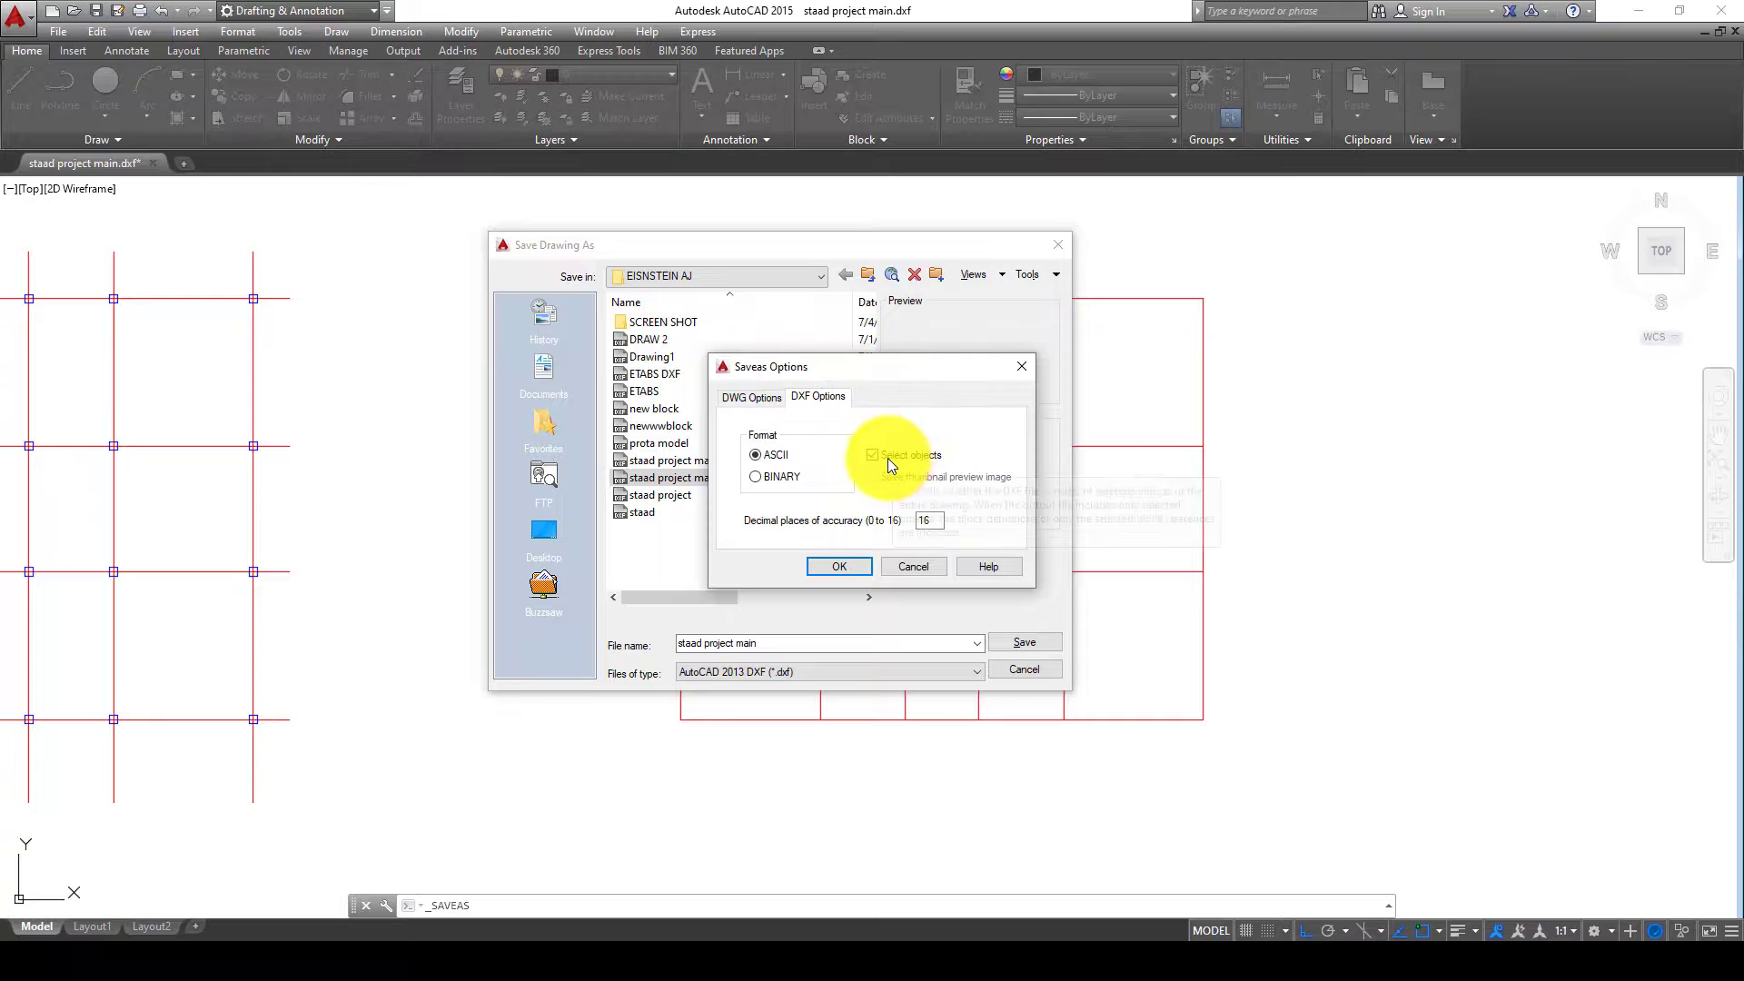
left_click(847, 568)
Save only the trimmed grid copy as an AutoCAD 2013 DXF file named "staad tutorial".
left_click(769, 643)
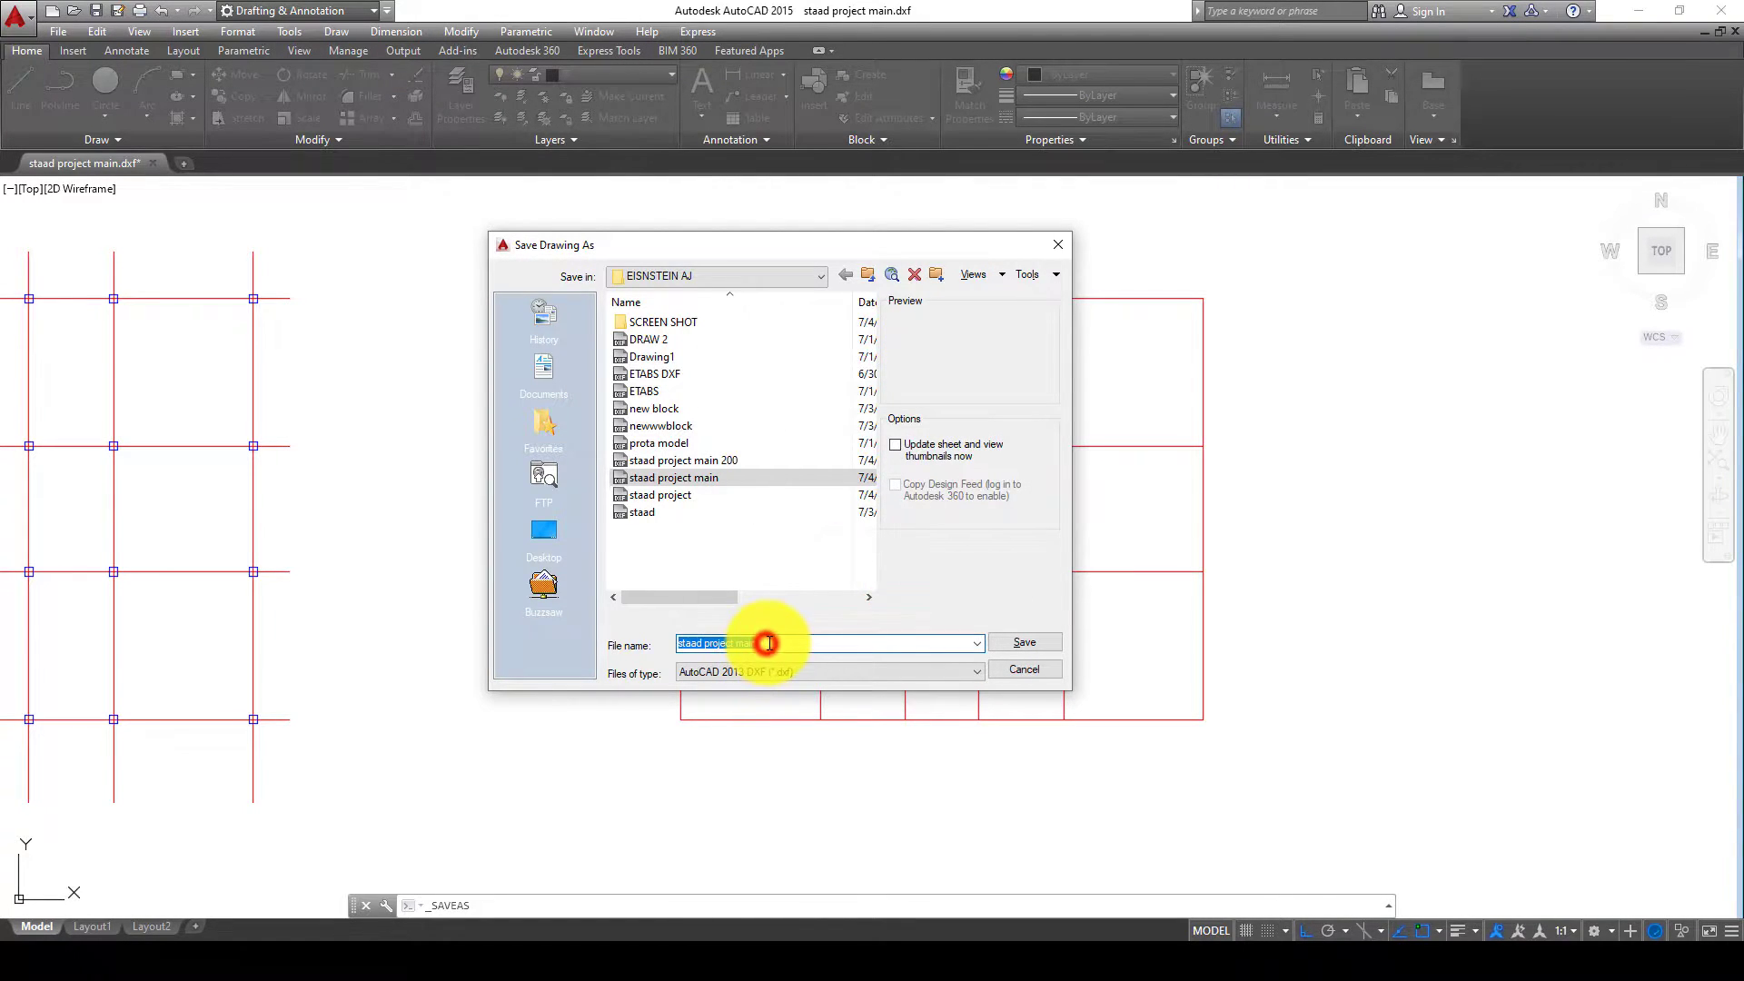
key("BackSpace")
type("staad tutorial")
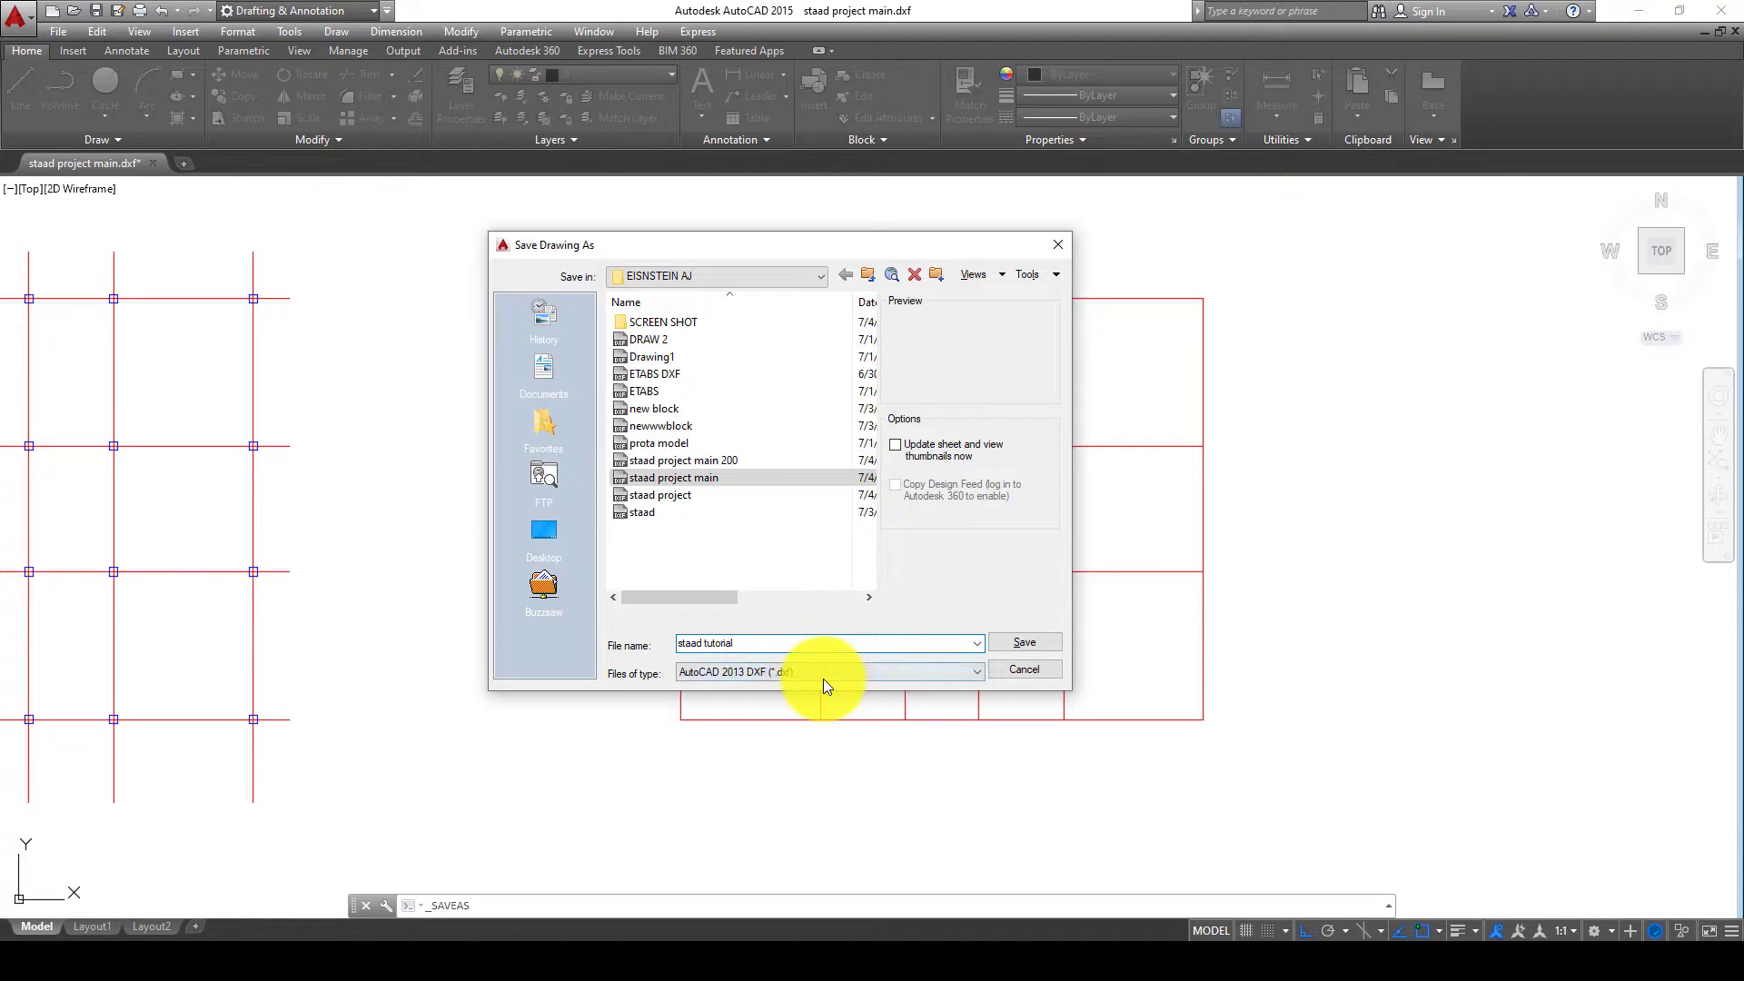
left_click(1022, 646)
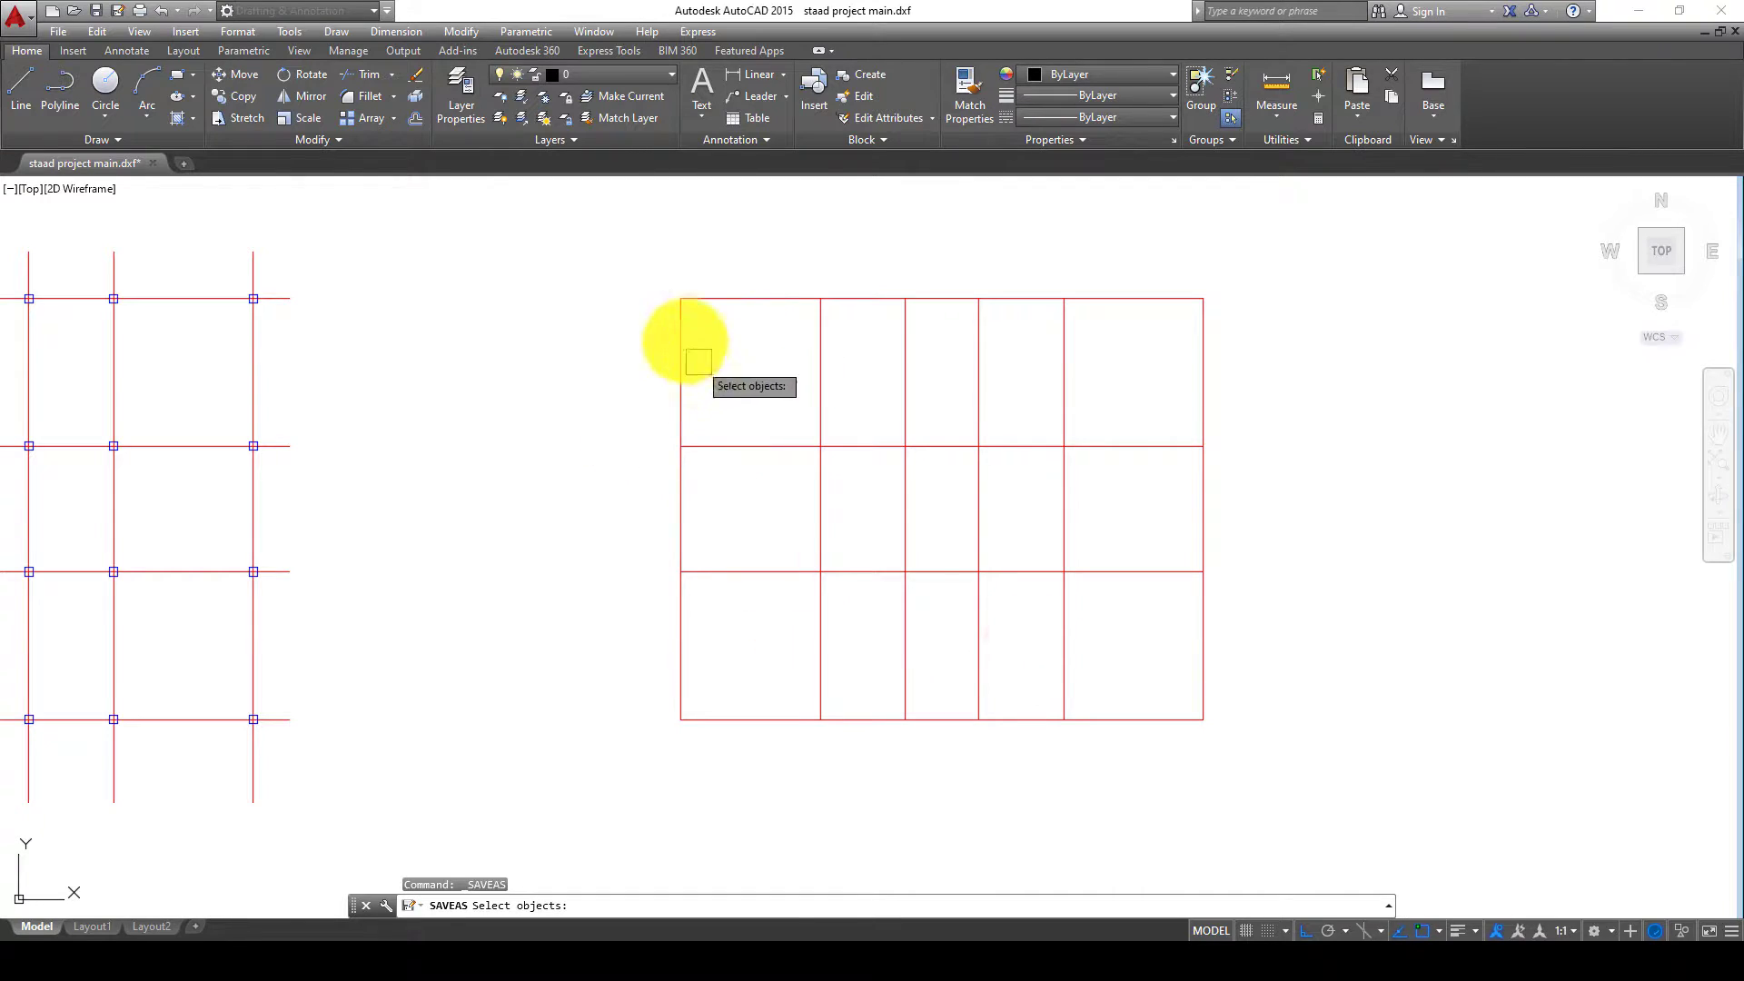
left_click(606, 208)
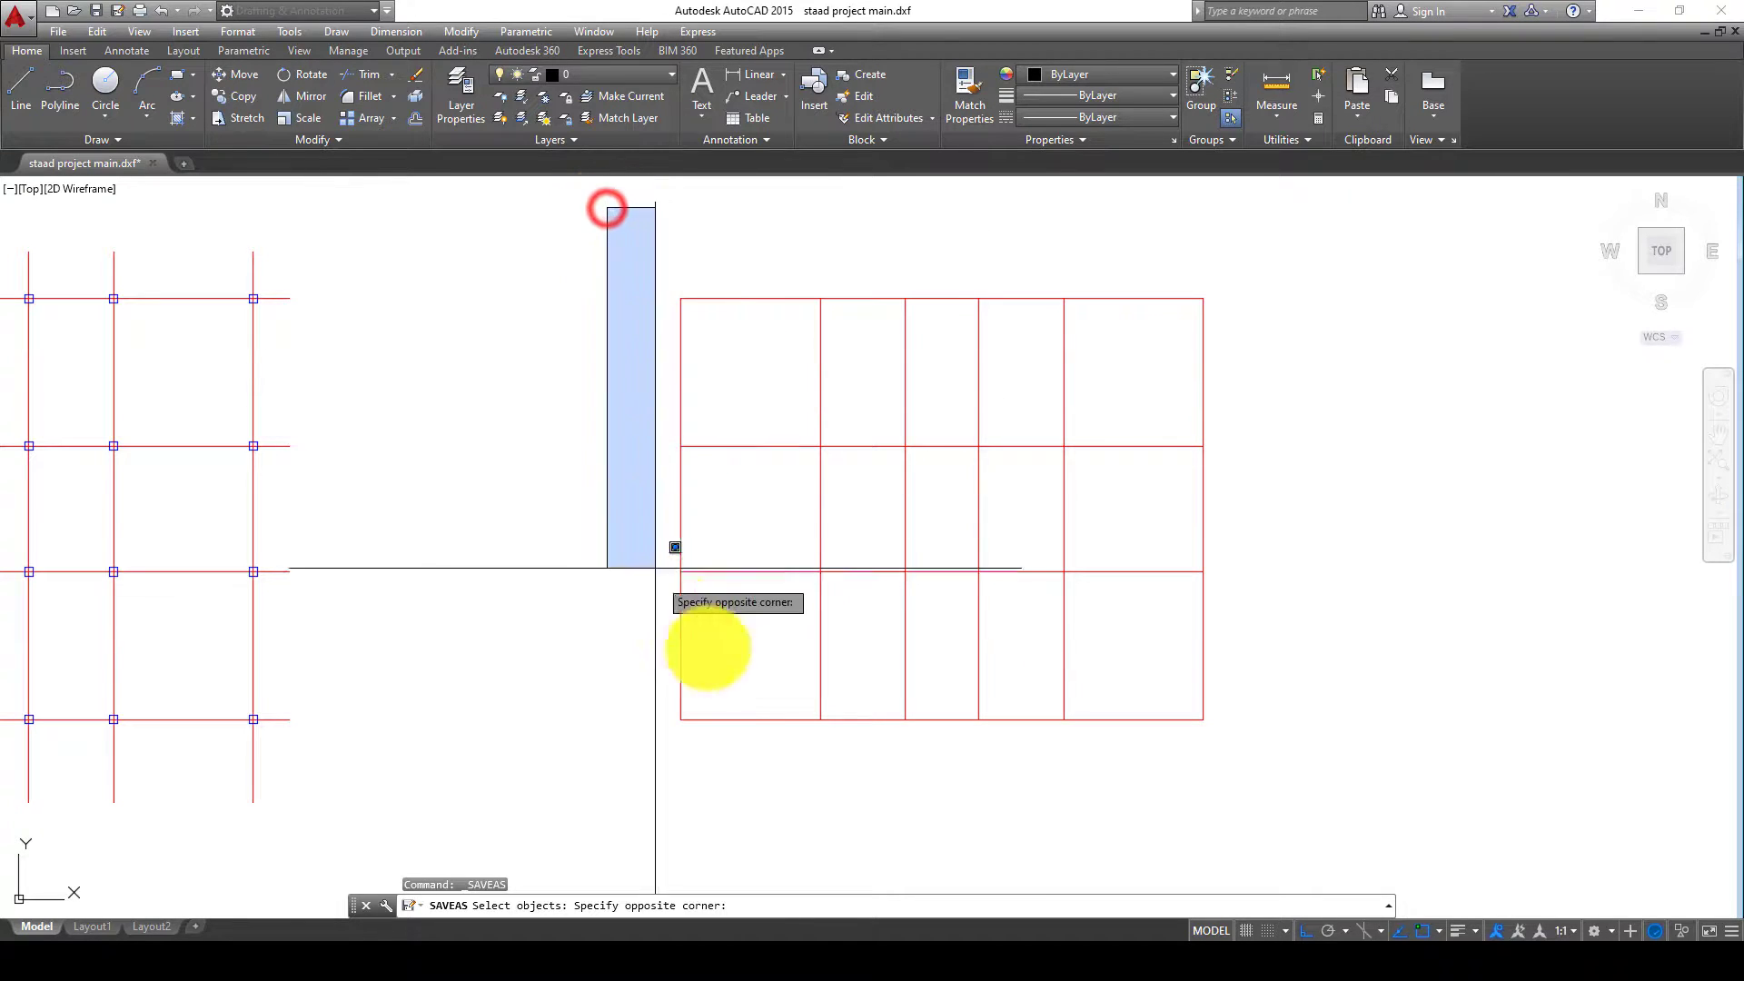
left_click(1265, 797)
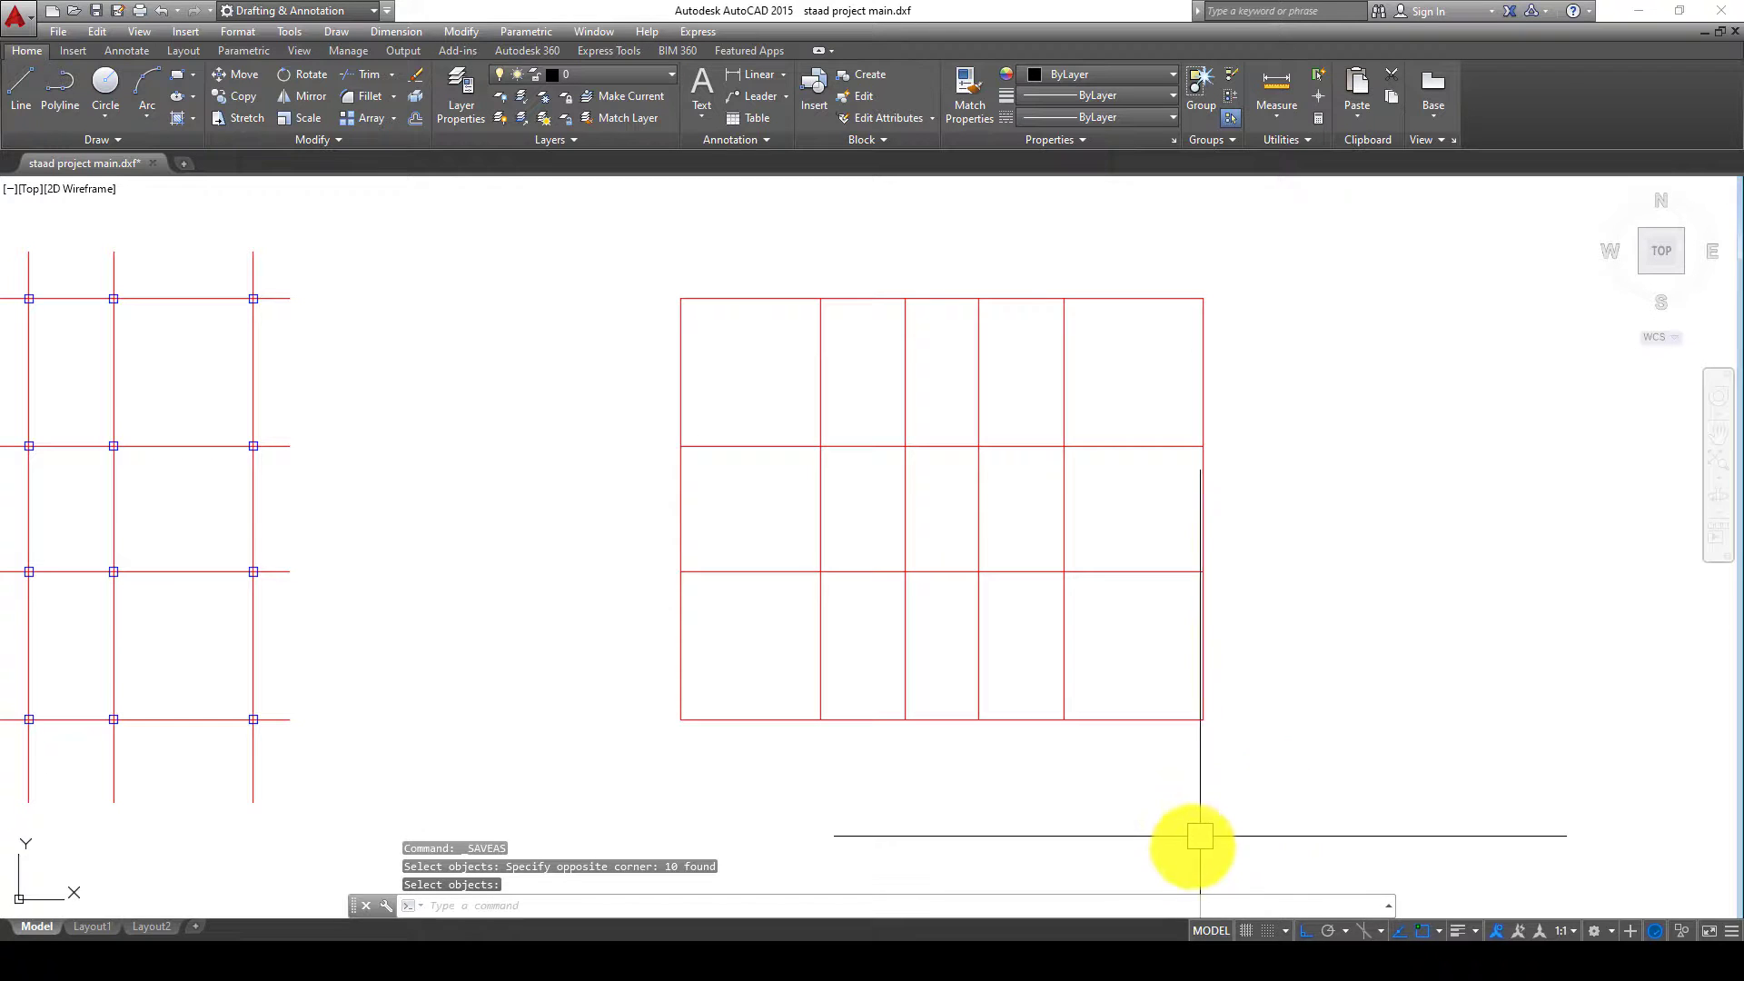
Check the project folder in File Explorer for the saved "staad tutorial" file, and minimize the folder window.
mouse_move(538, 943)
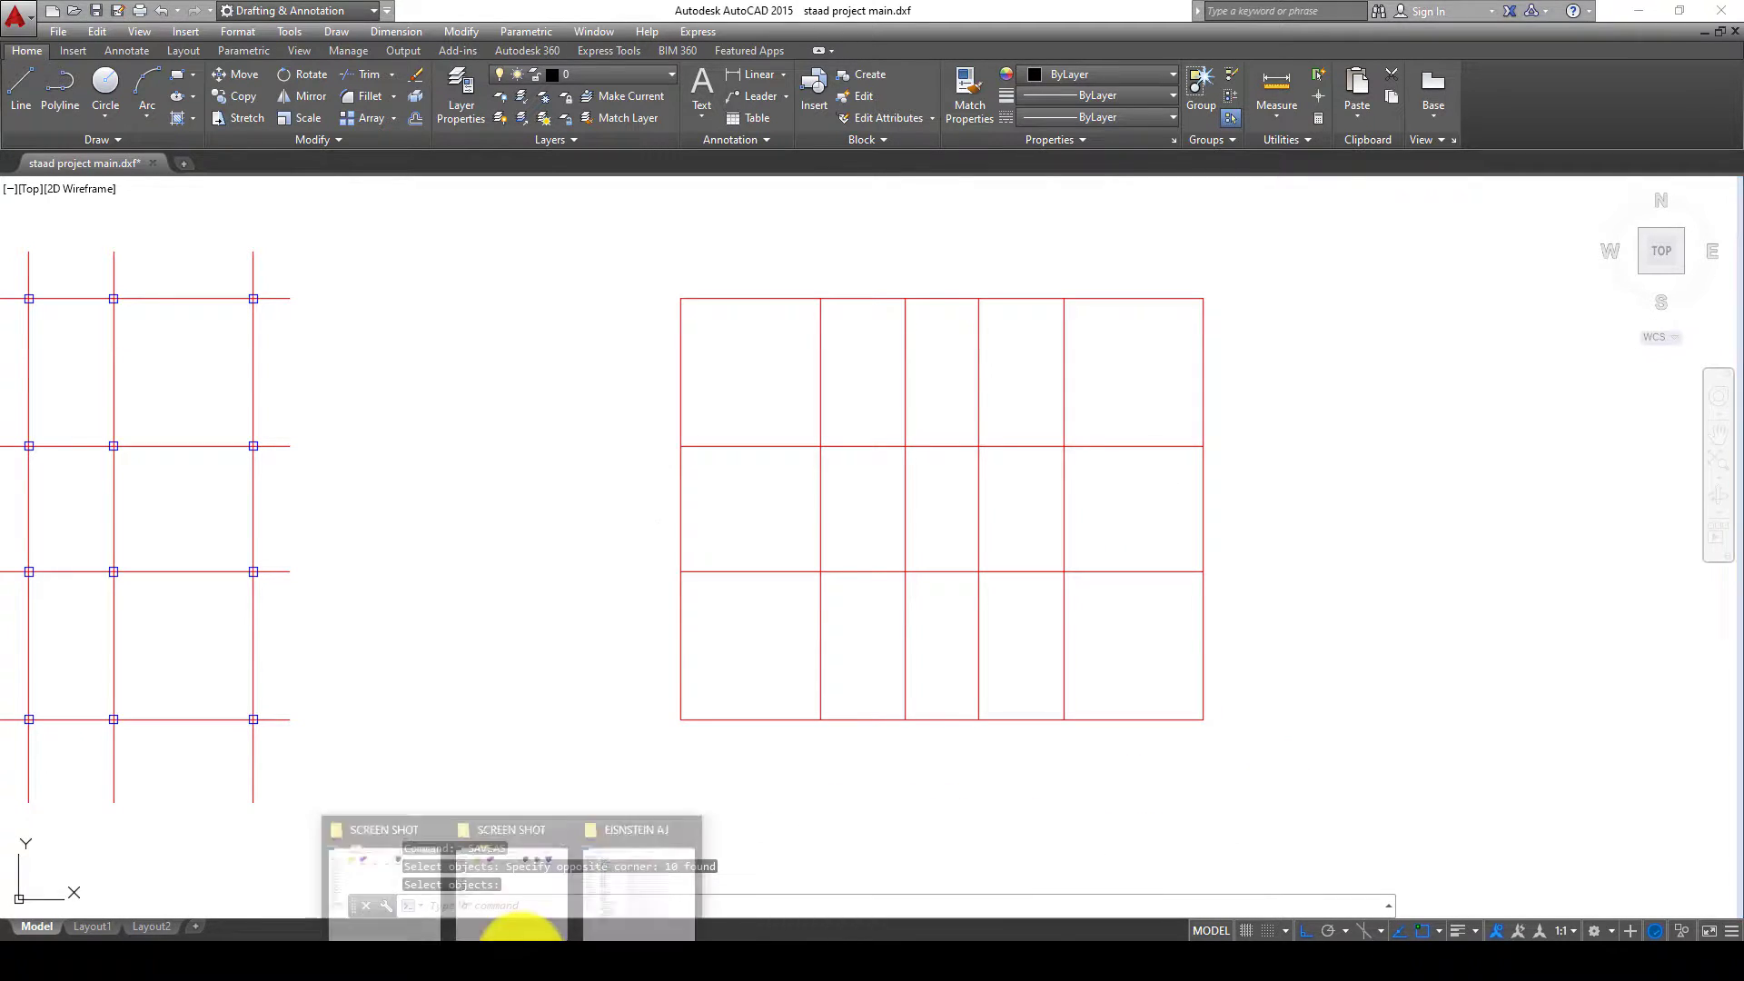
left_click(622, 894)
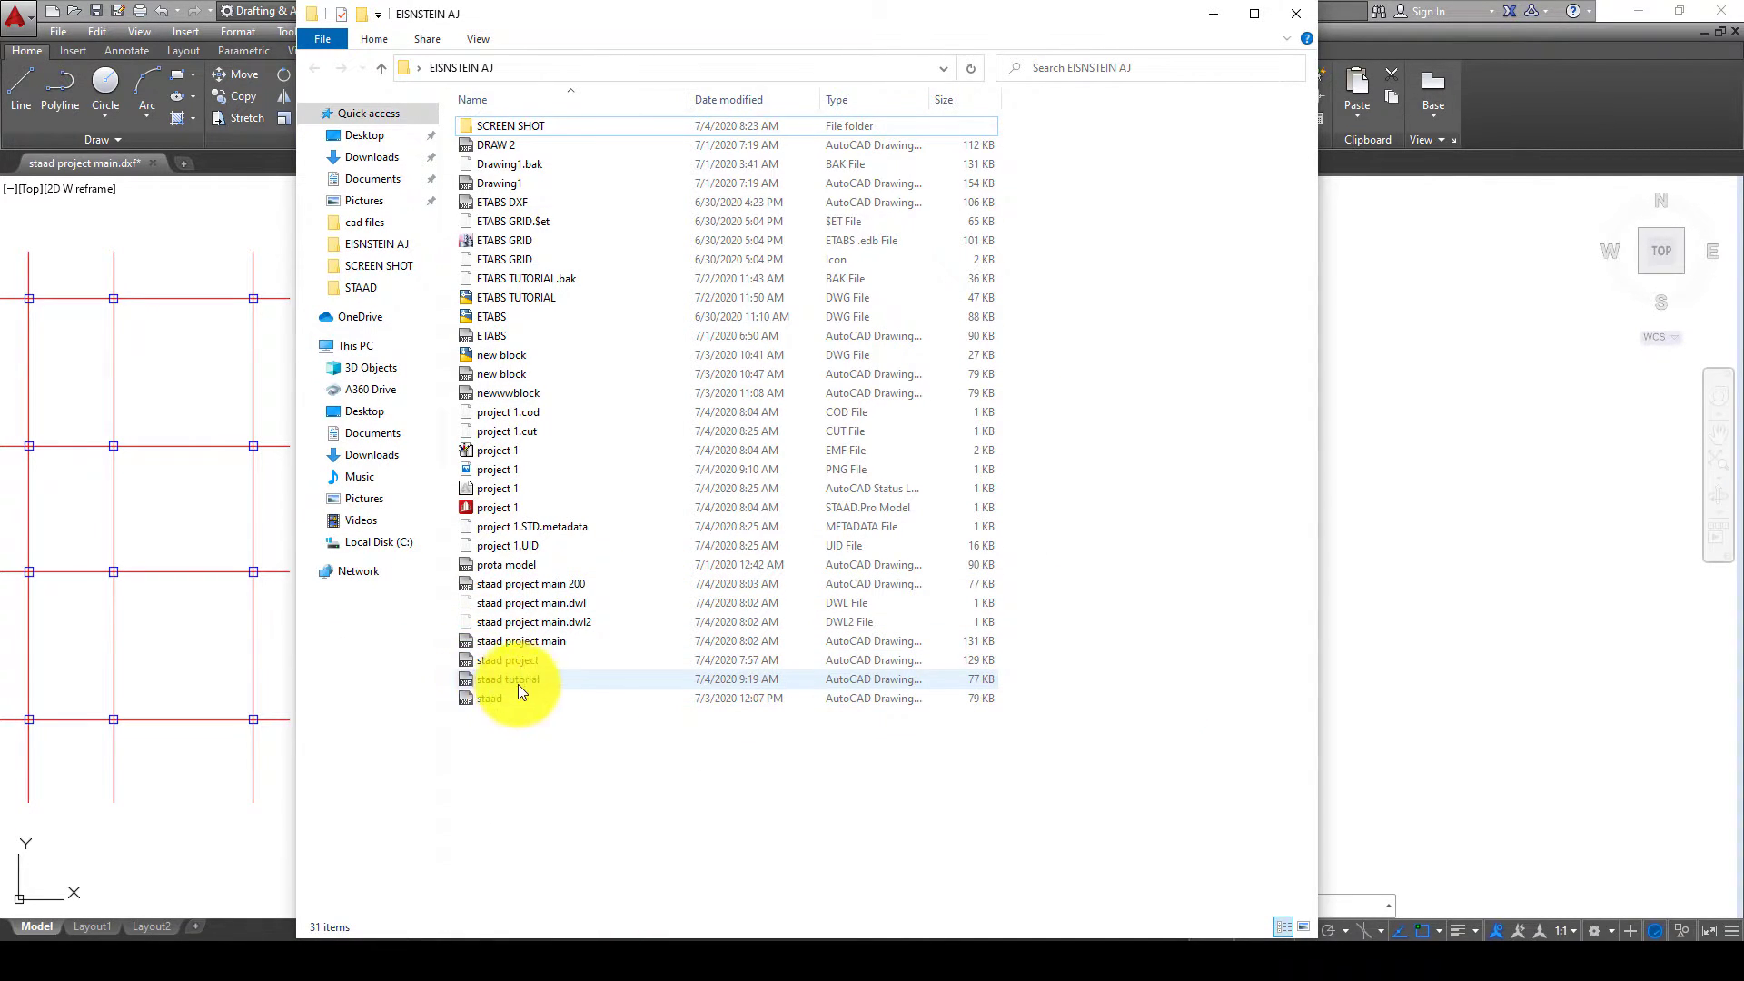
left_click(1212, 15)
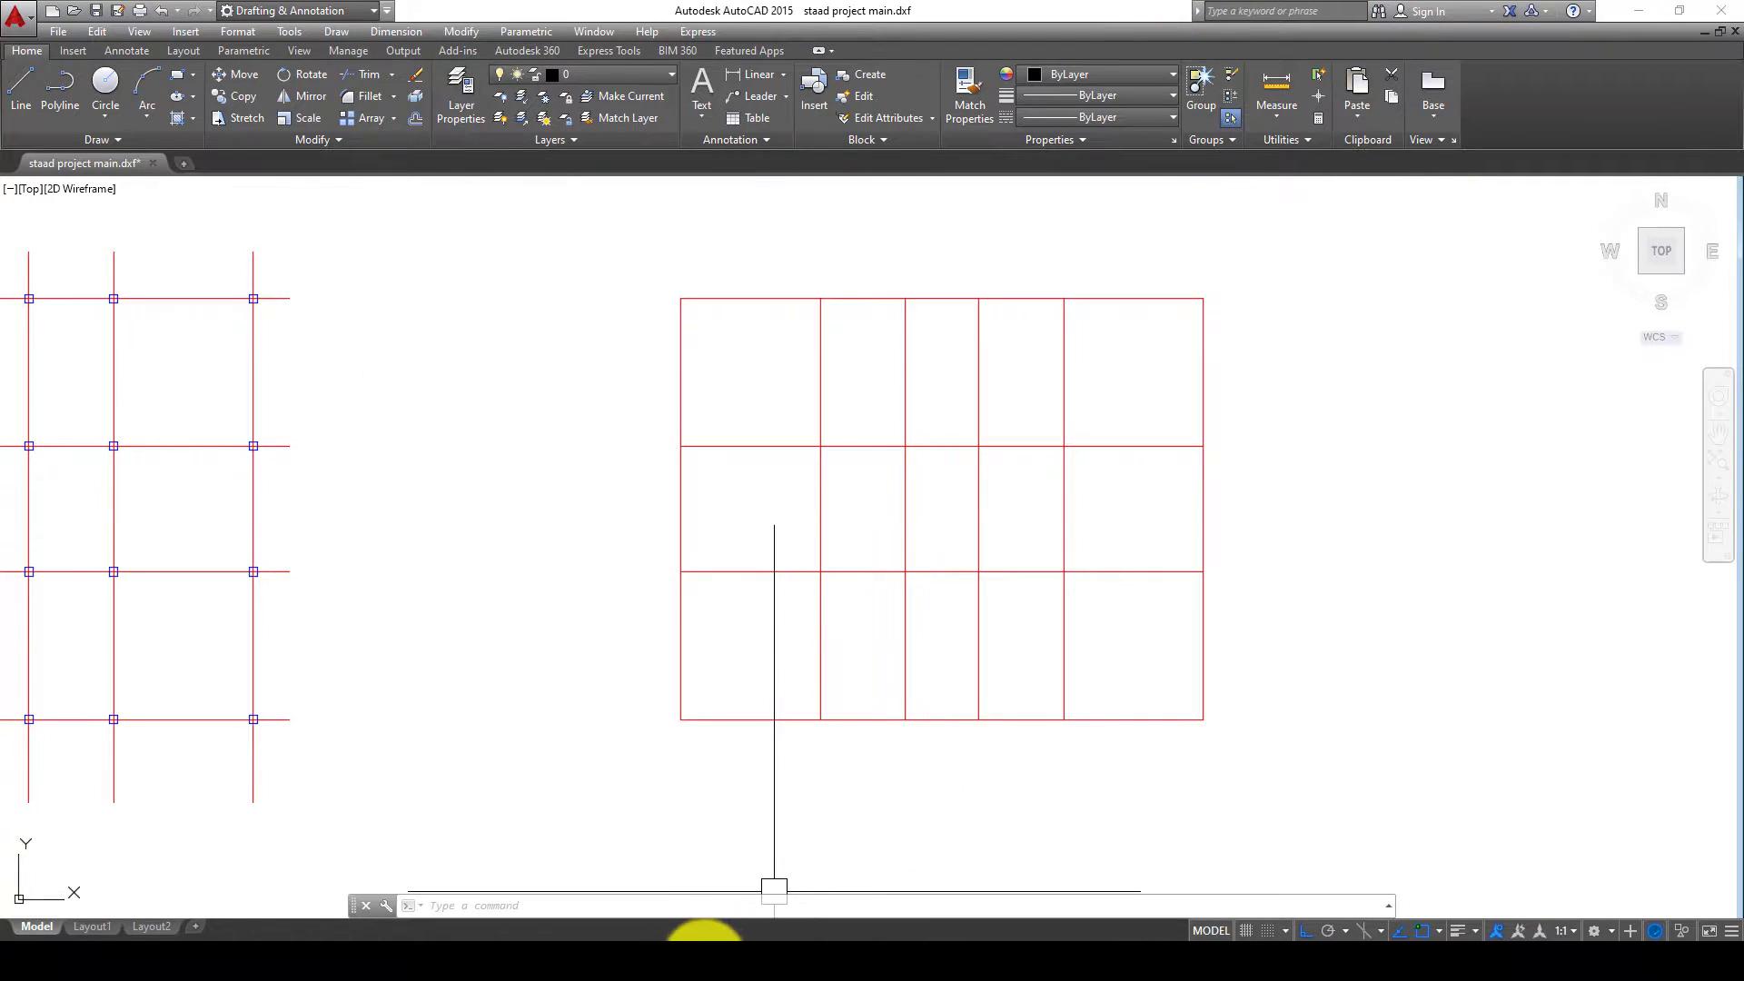
Switch to STAAD.Pro and create a new analytical model named "tutorial 1" with metric units.
left_click(703, 938)
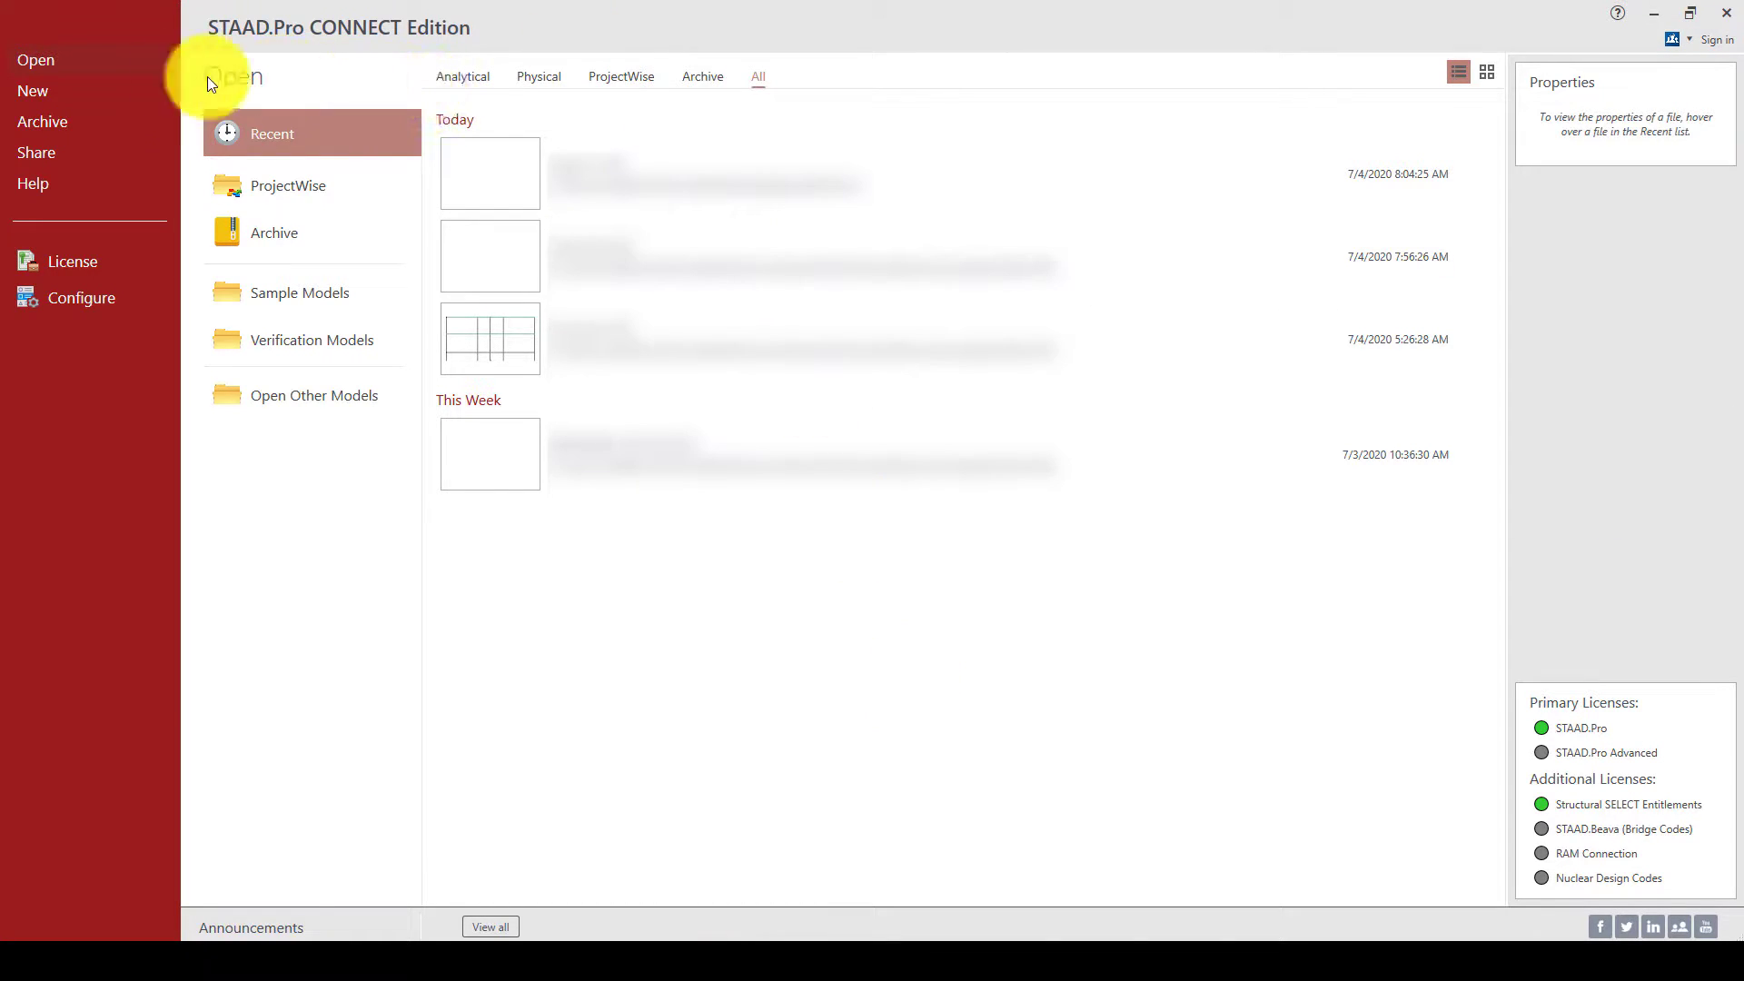
left_click(89, 89)
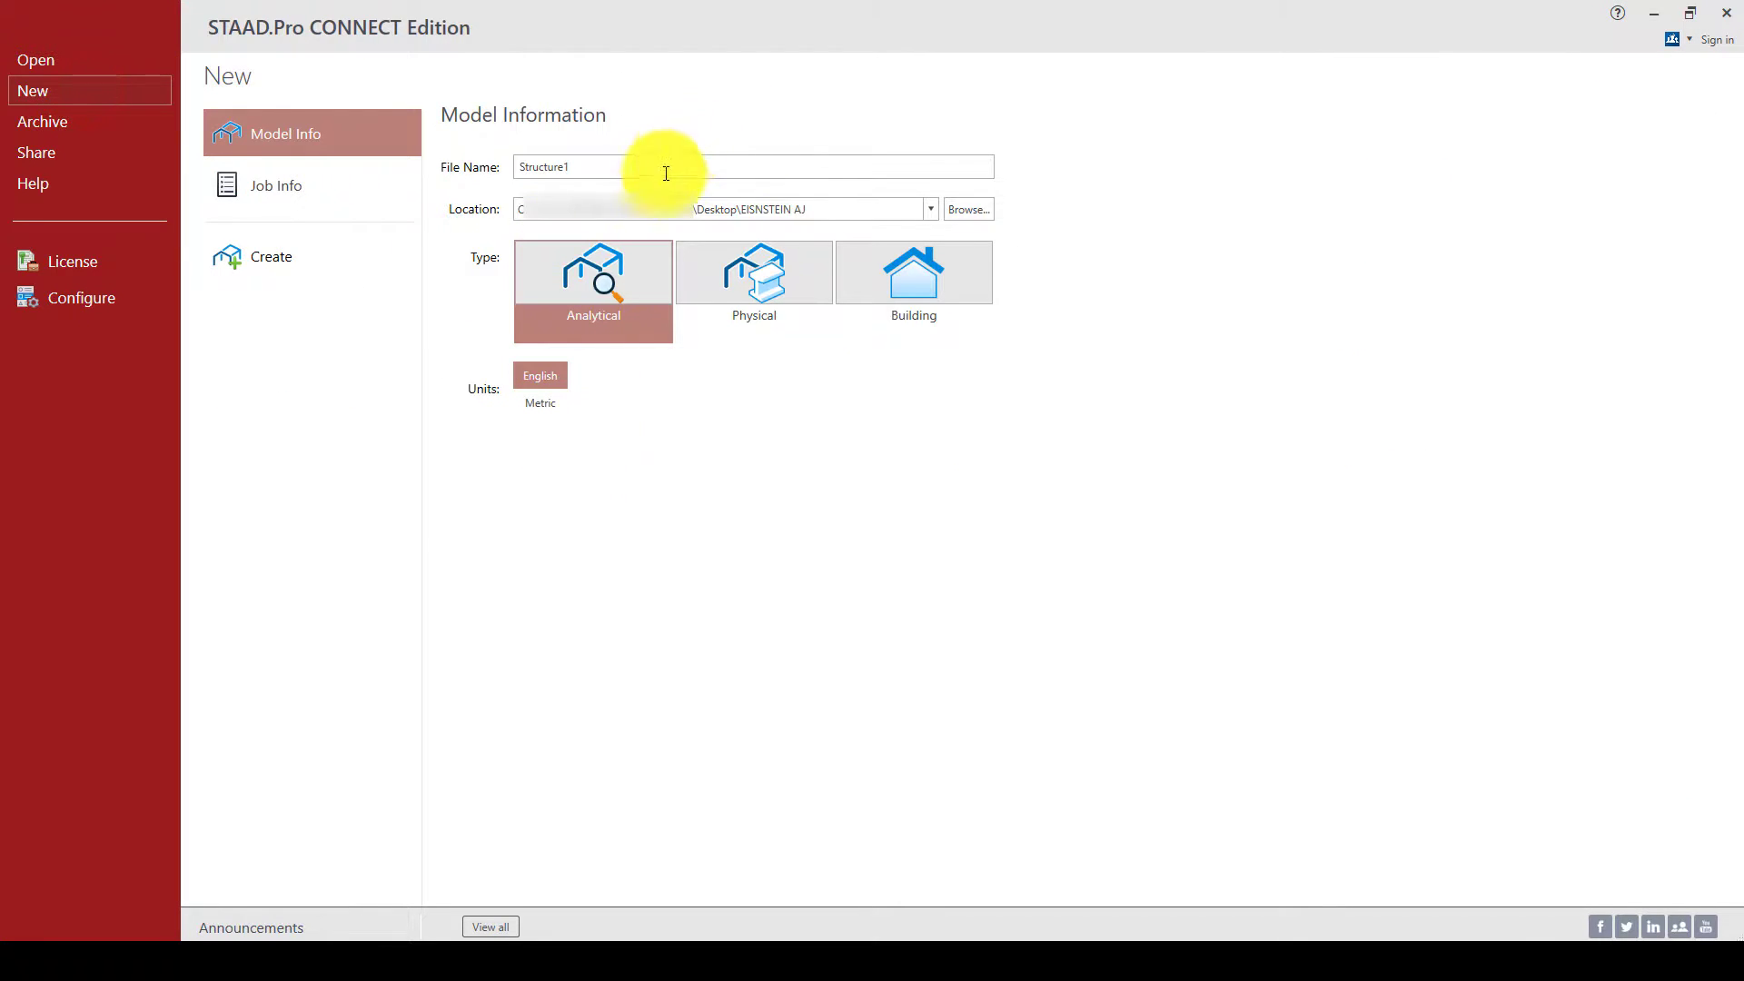
left_click(616, 167)
key("BackSpace")
key("BackSpace")
key("BackSpace")
key("BackSpace")
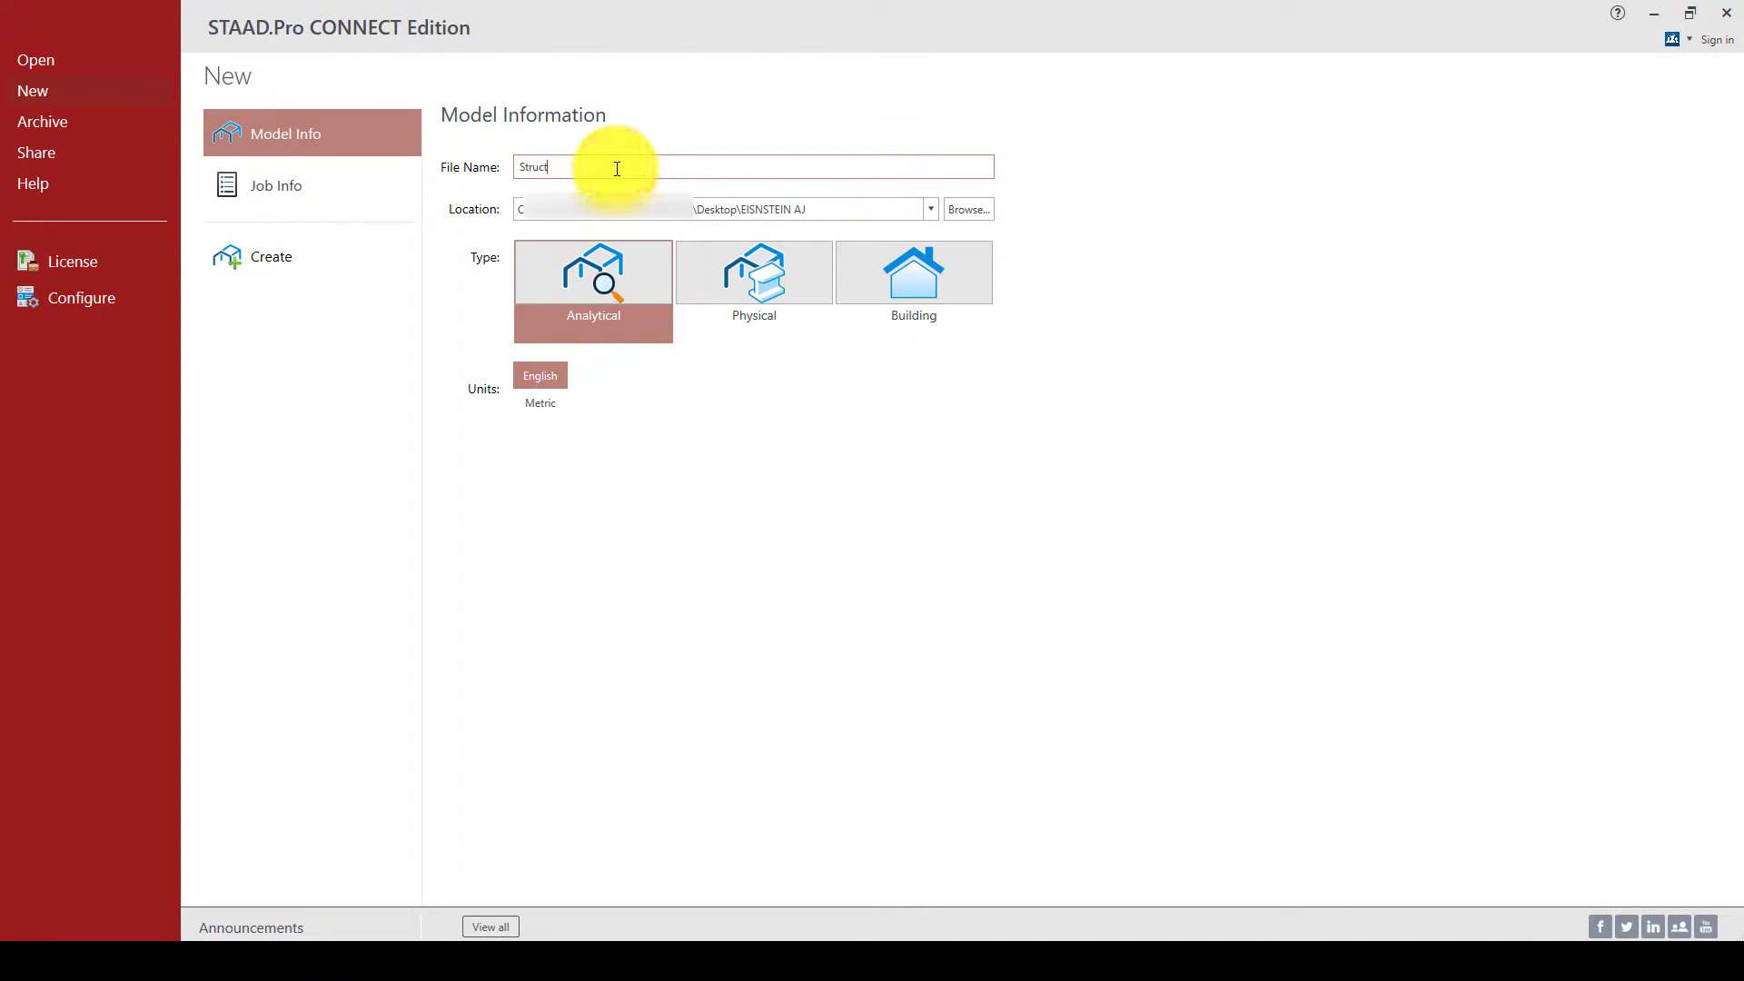
key("BackSpace")
type("tutorial 1")
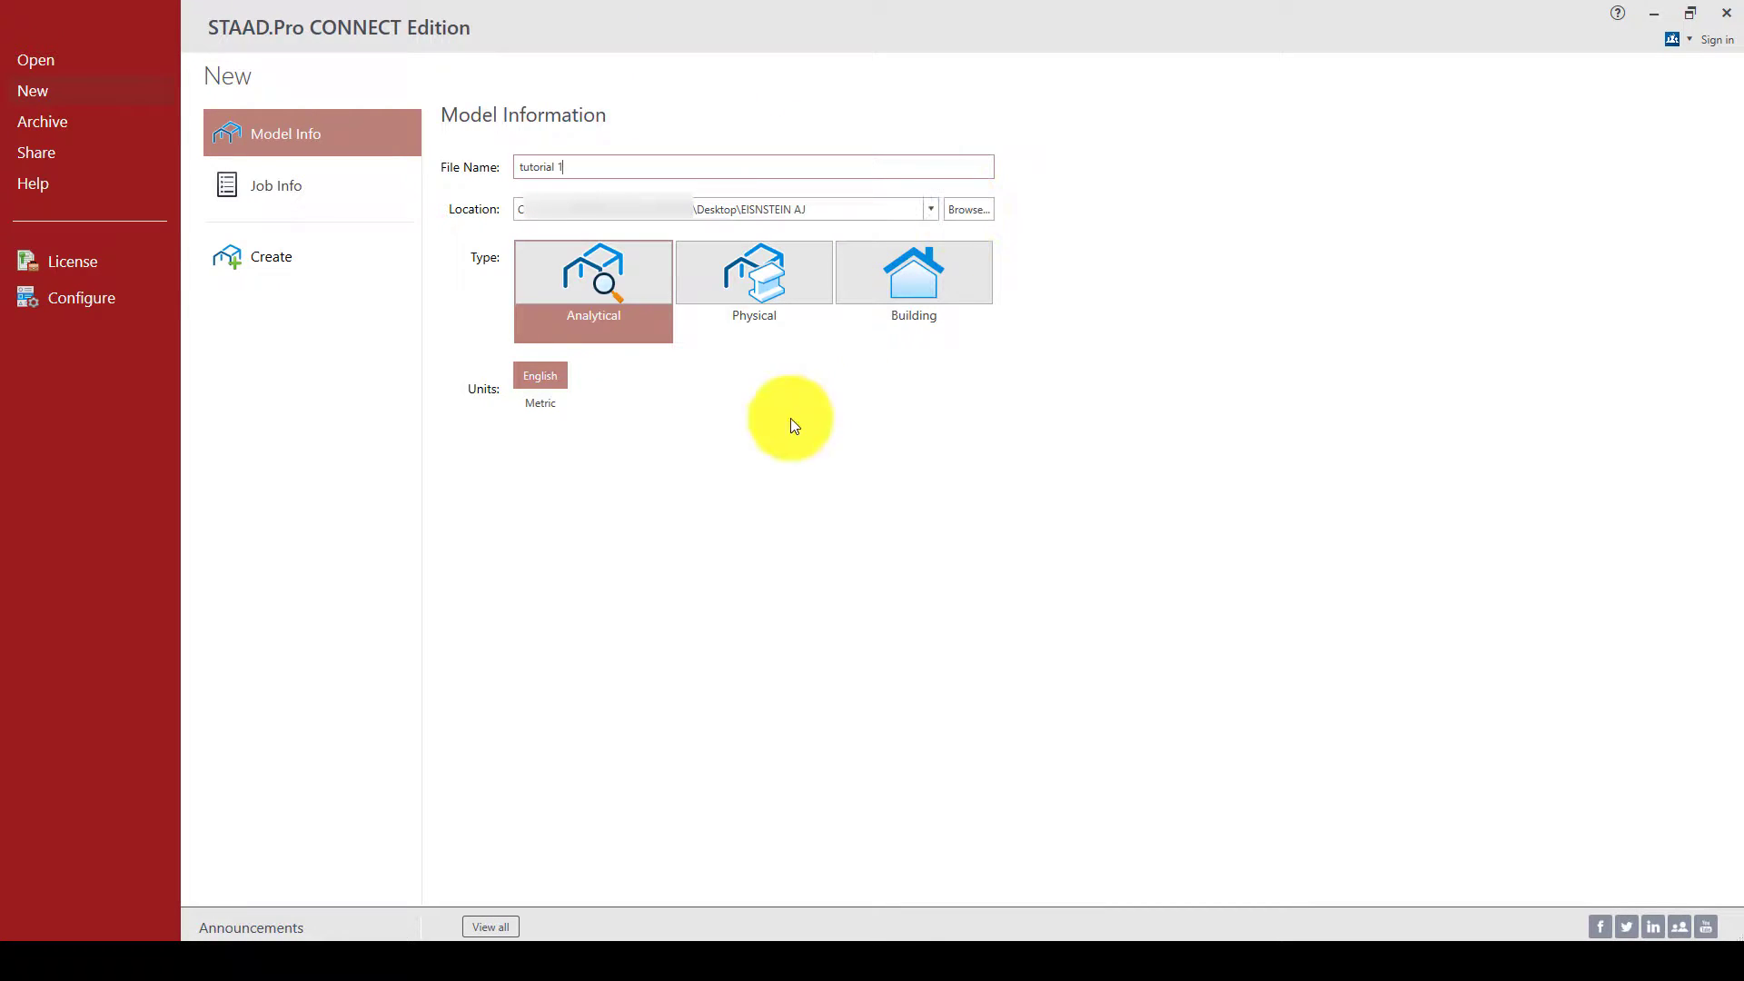
left_click(543, 405)
left_click(265, 258)
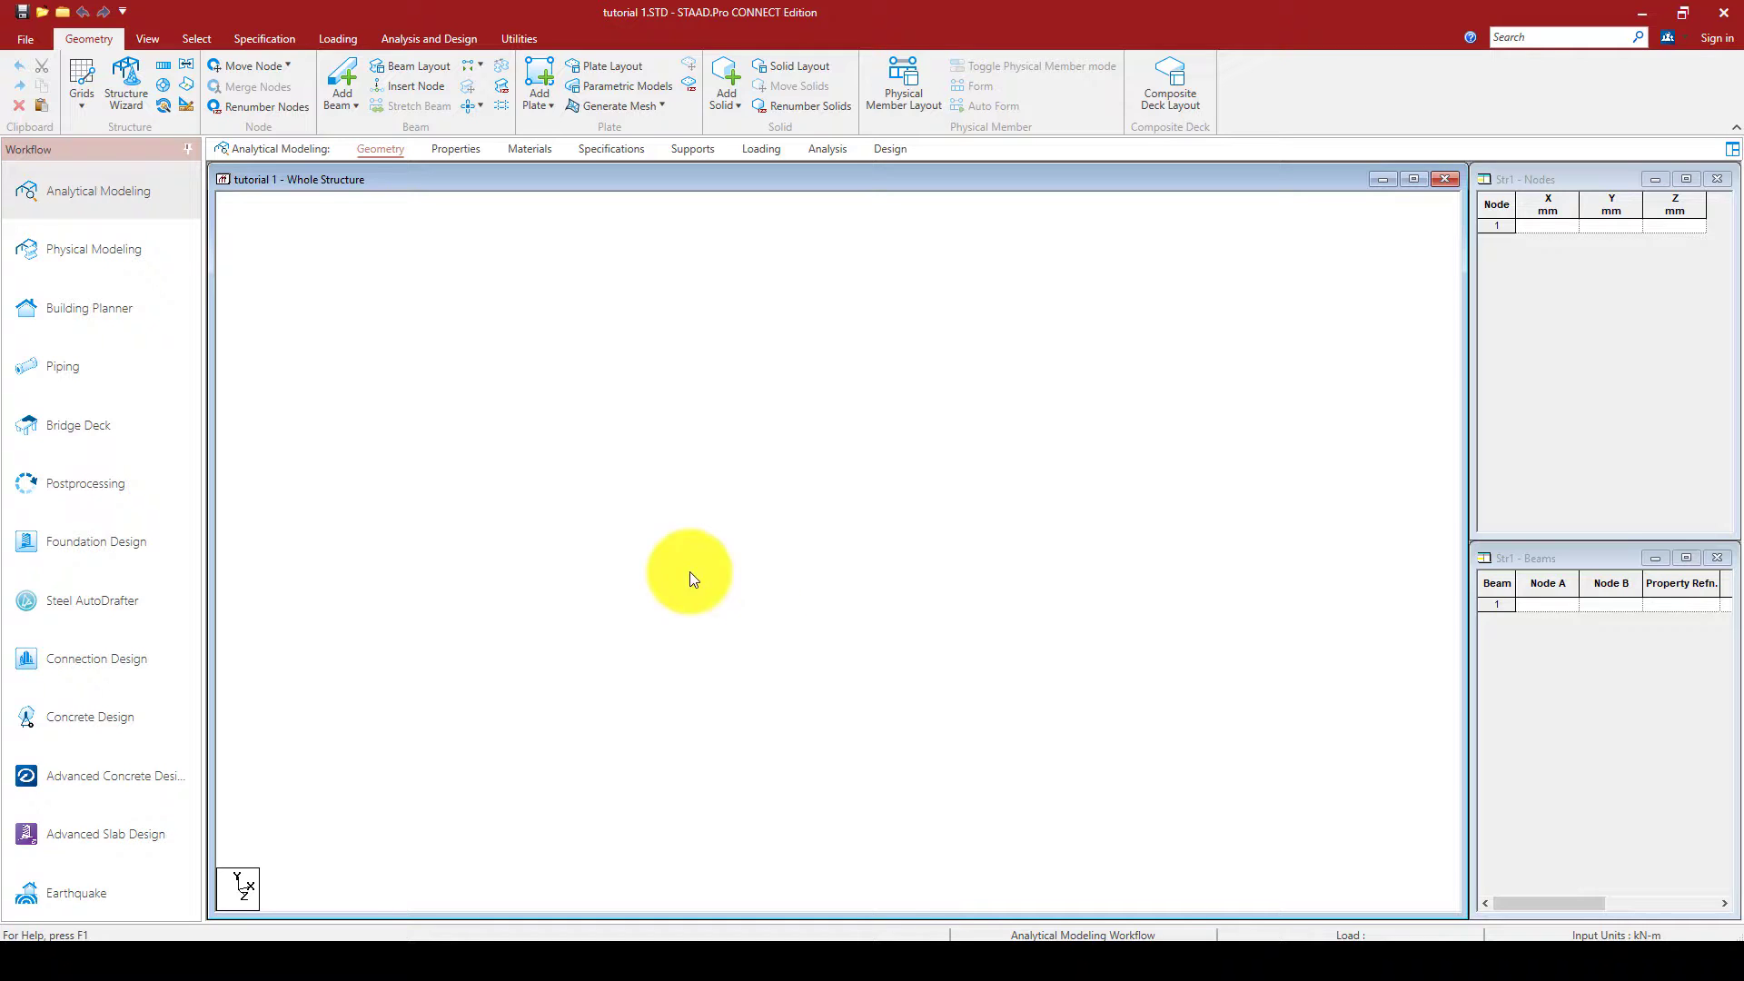
Start a DXF import and open the "staad tutorial" file from the EISNSTEIN AJ folder.
left_click(24, 43)
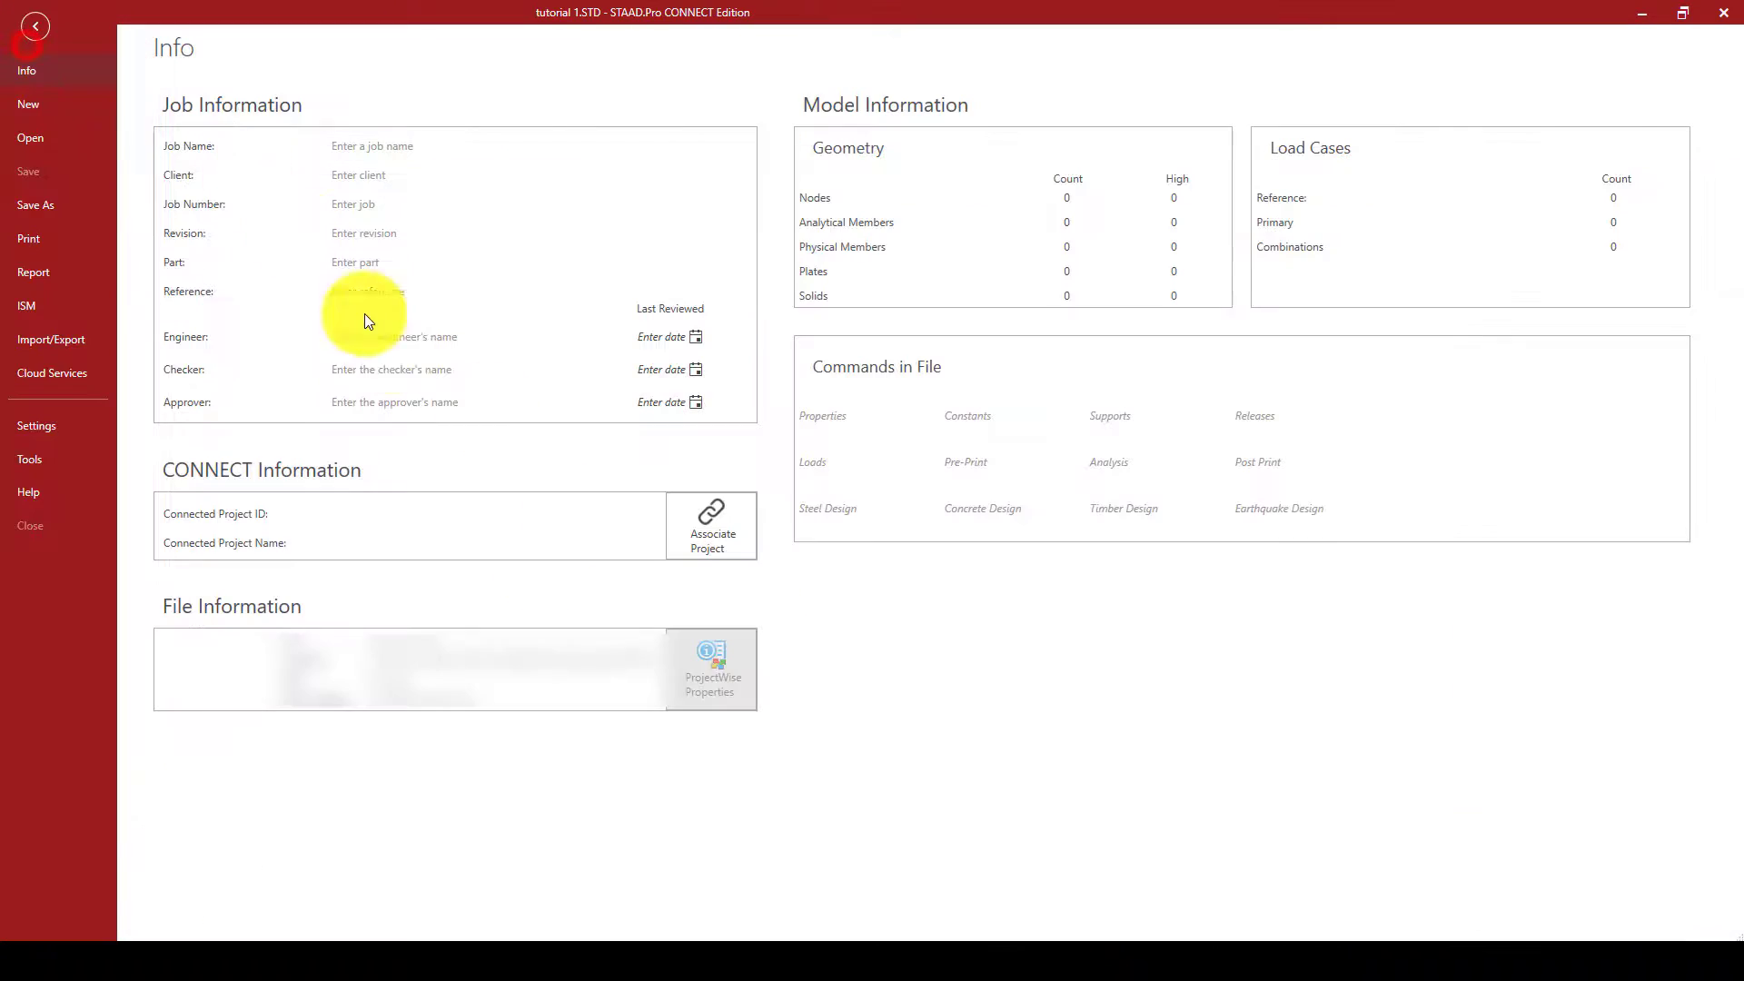
left_click(49, 344)
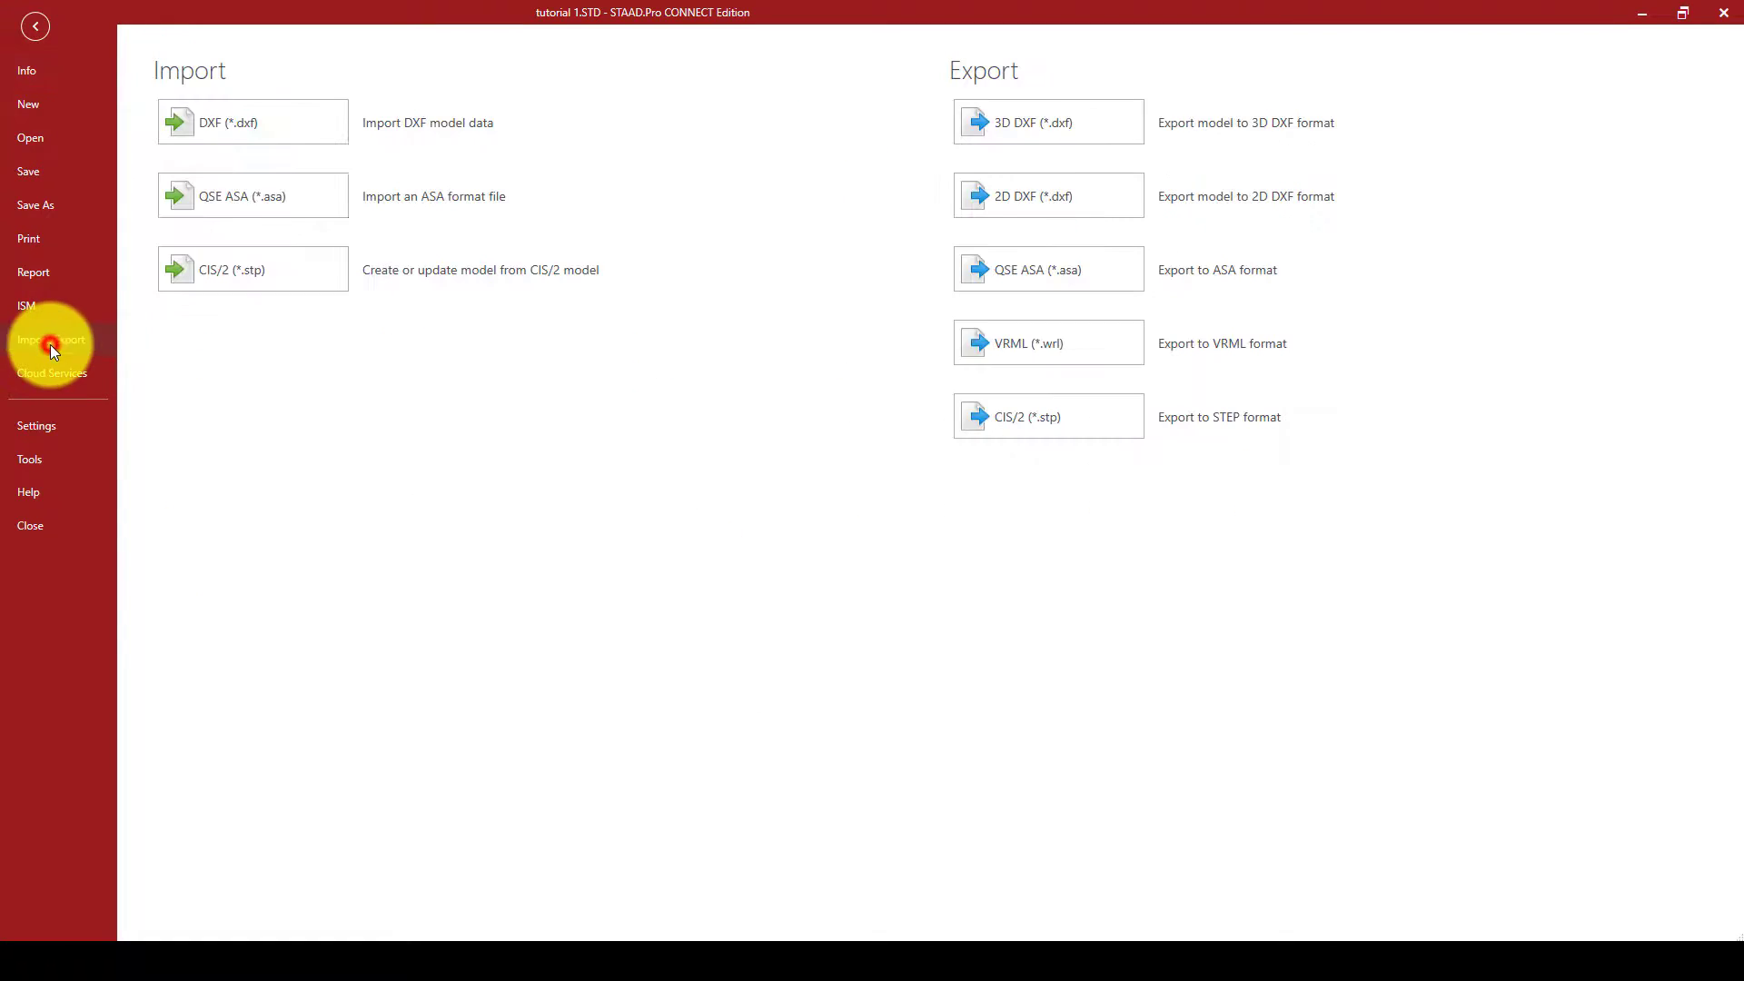
left_click(252, 123)
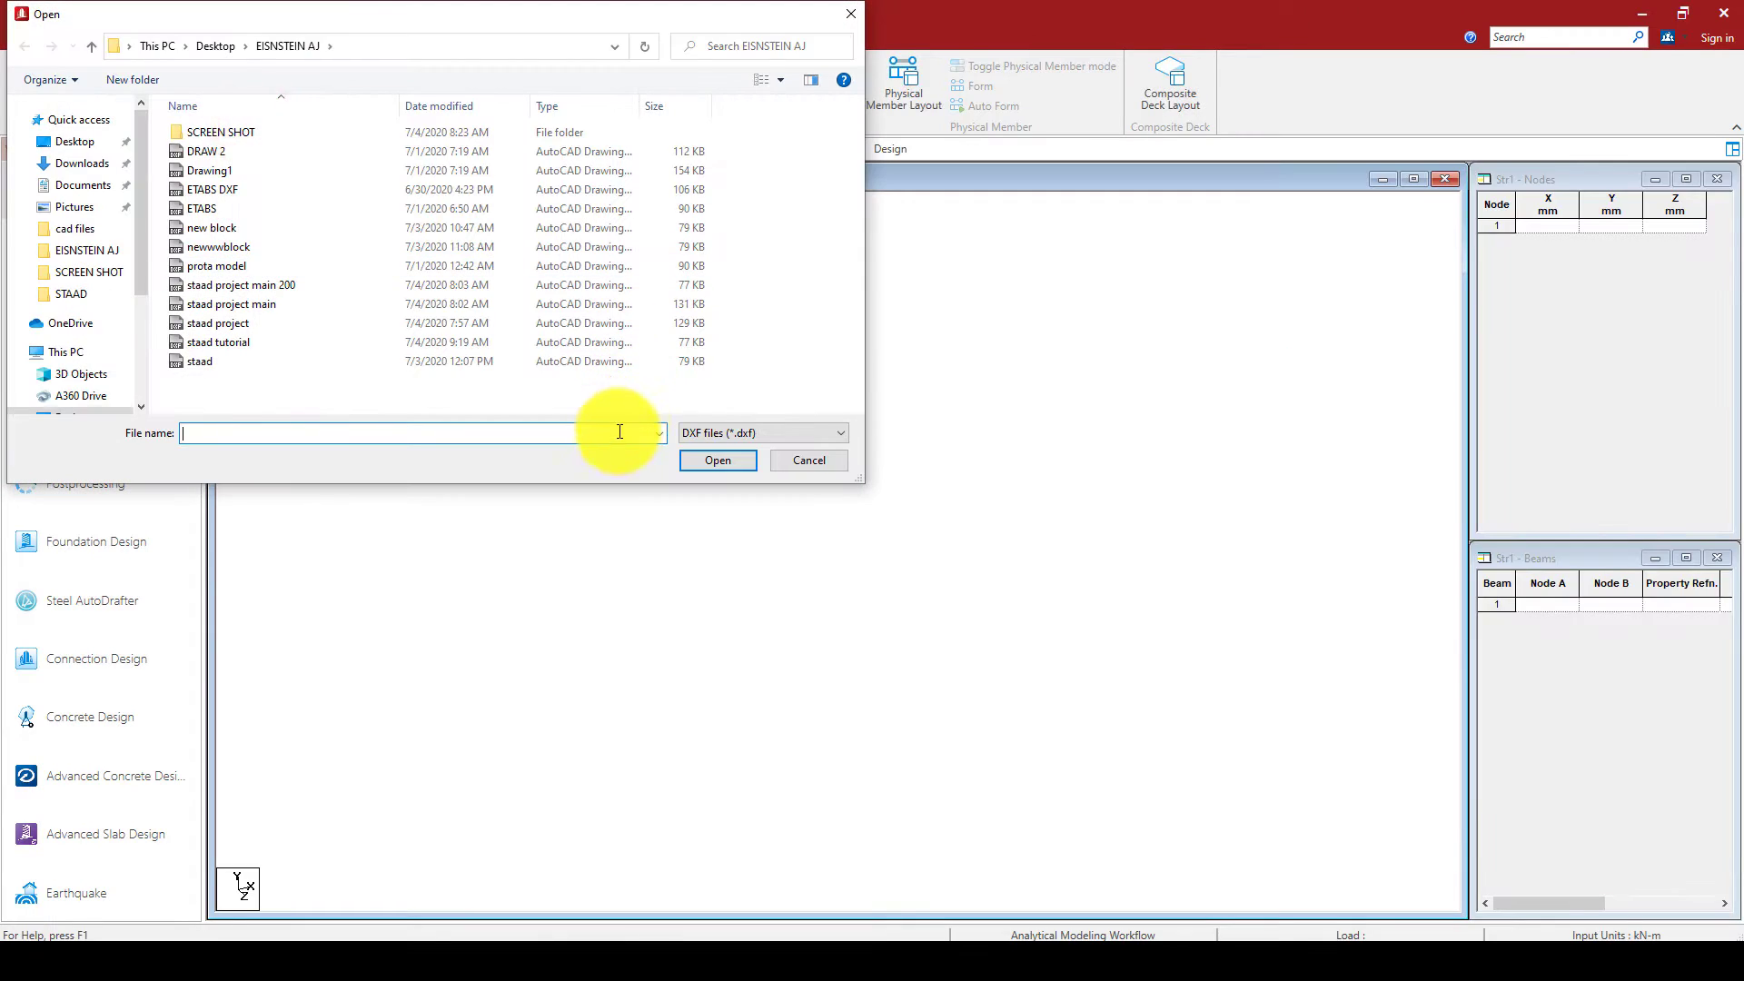
left_click(223, 342)
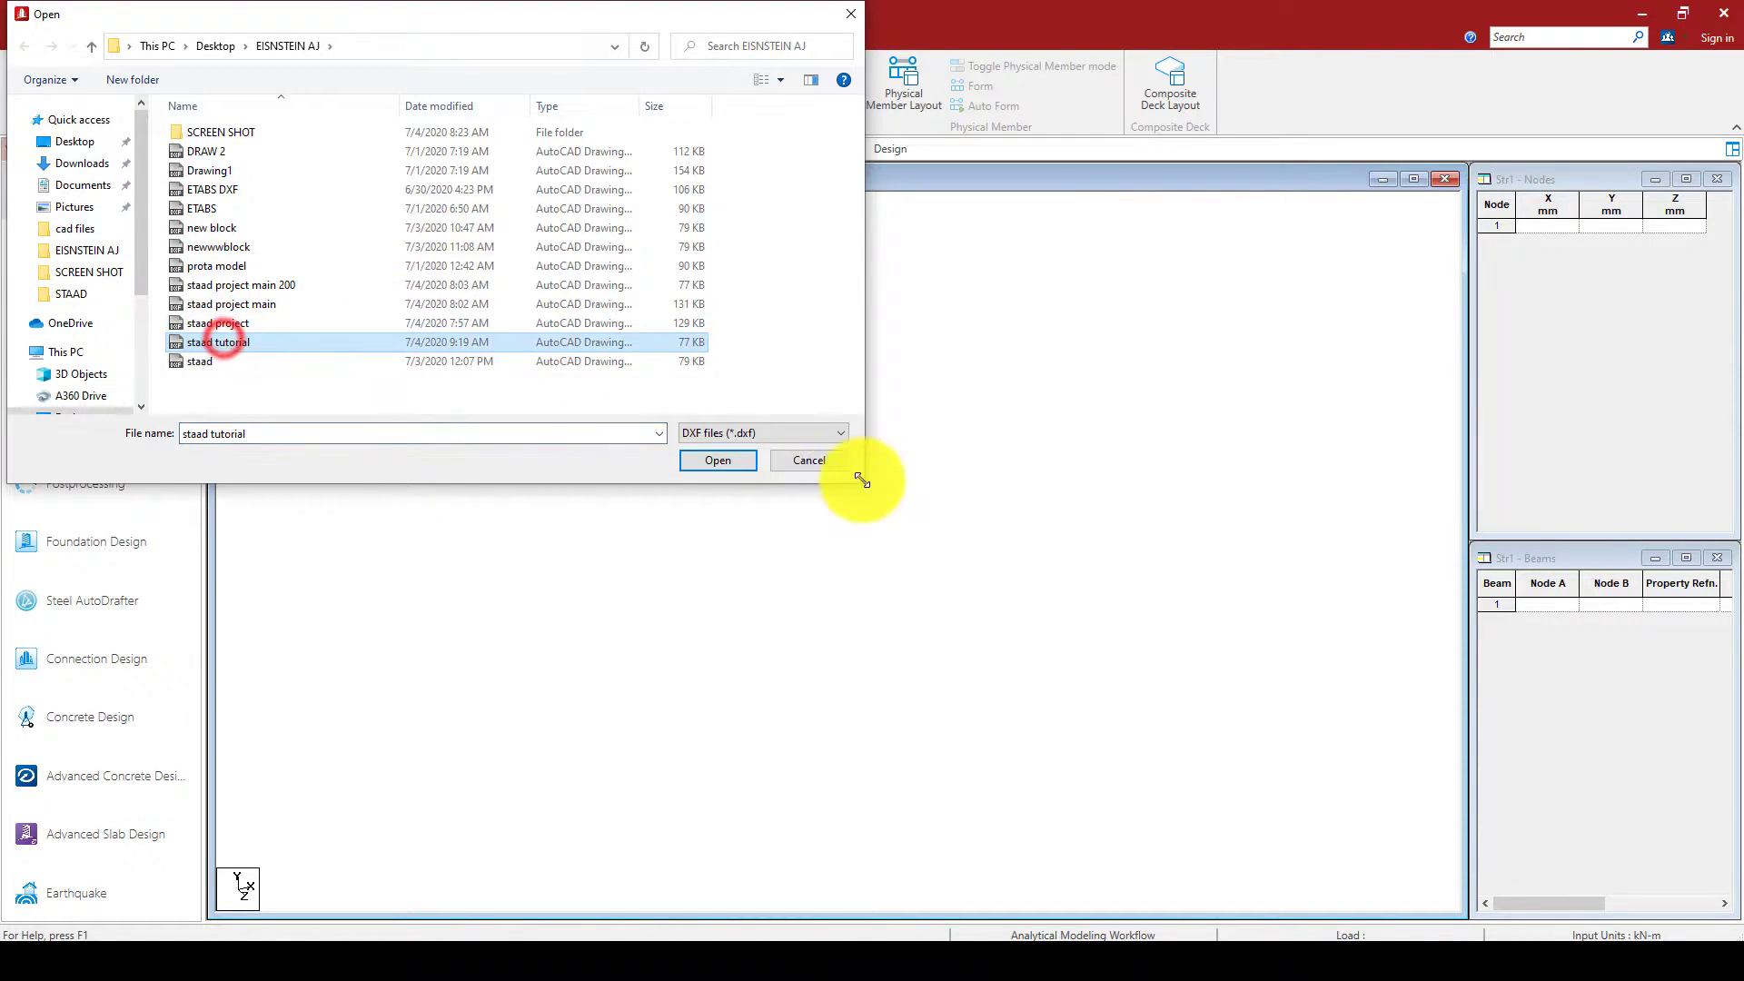
left_click(717, 460)
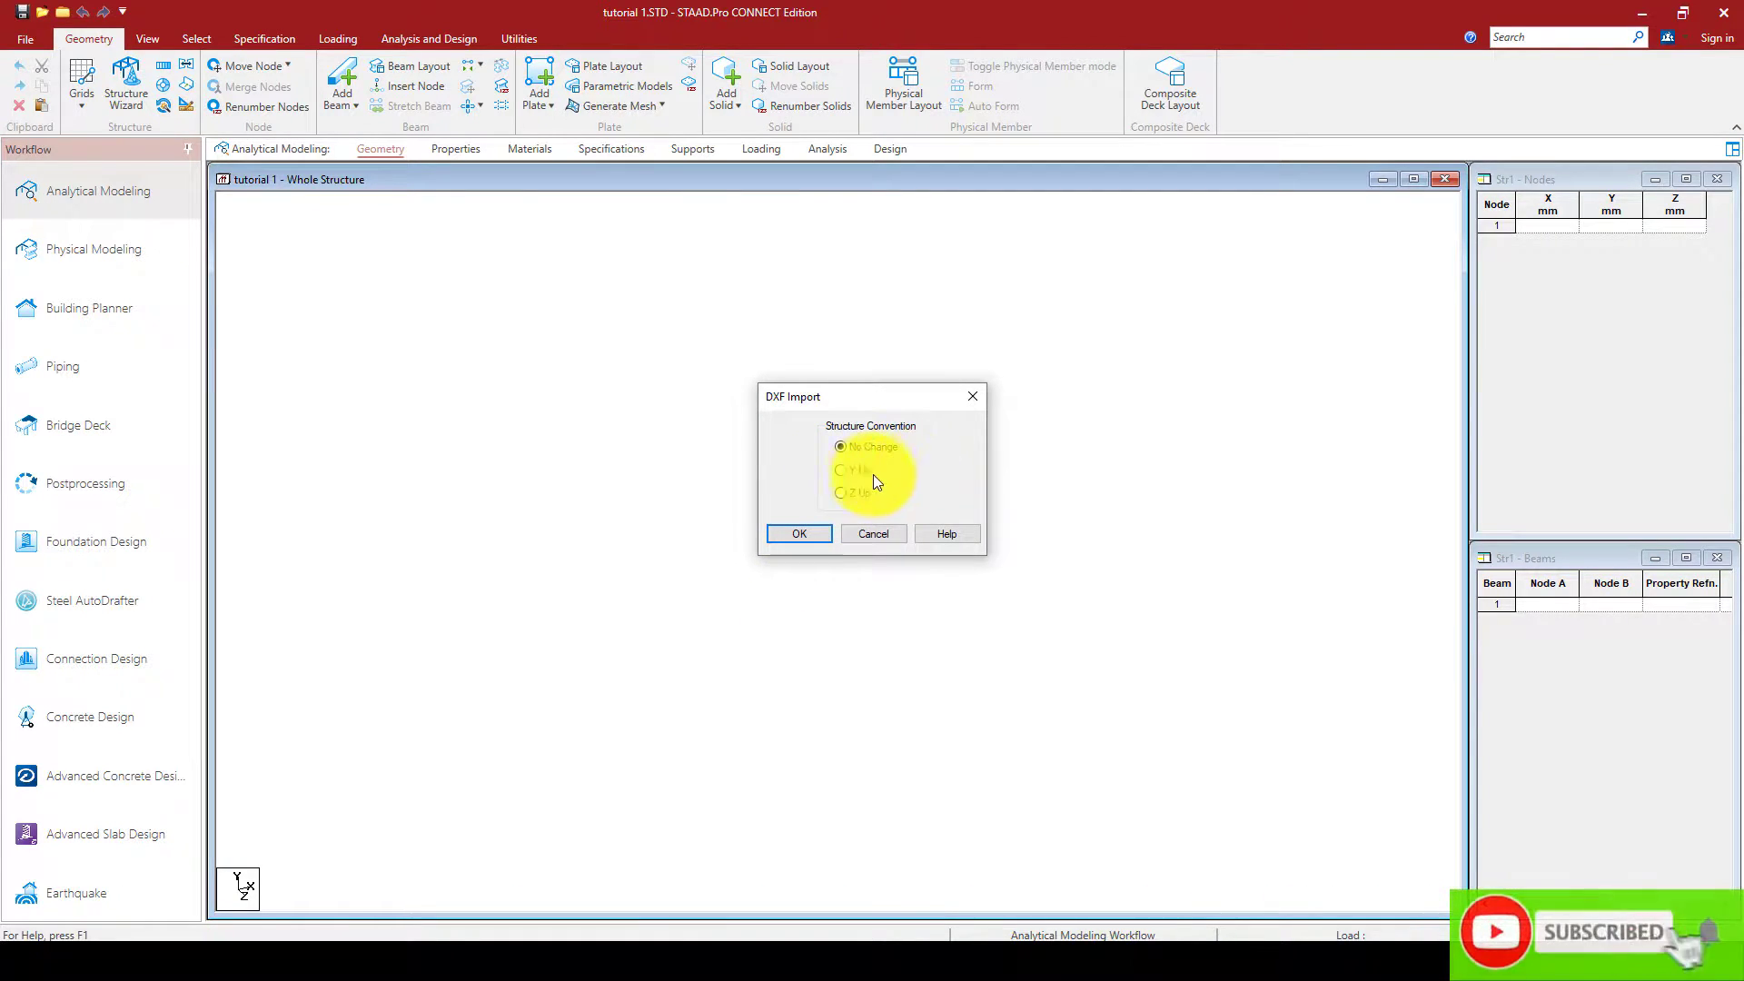
Import the grid with the Y Up structure convention and millimeter and kilonewton input units.
left_click(839, 471)
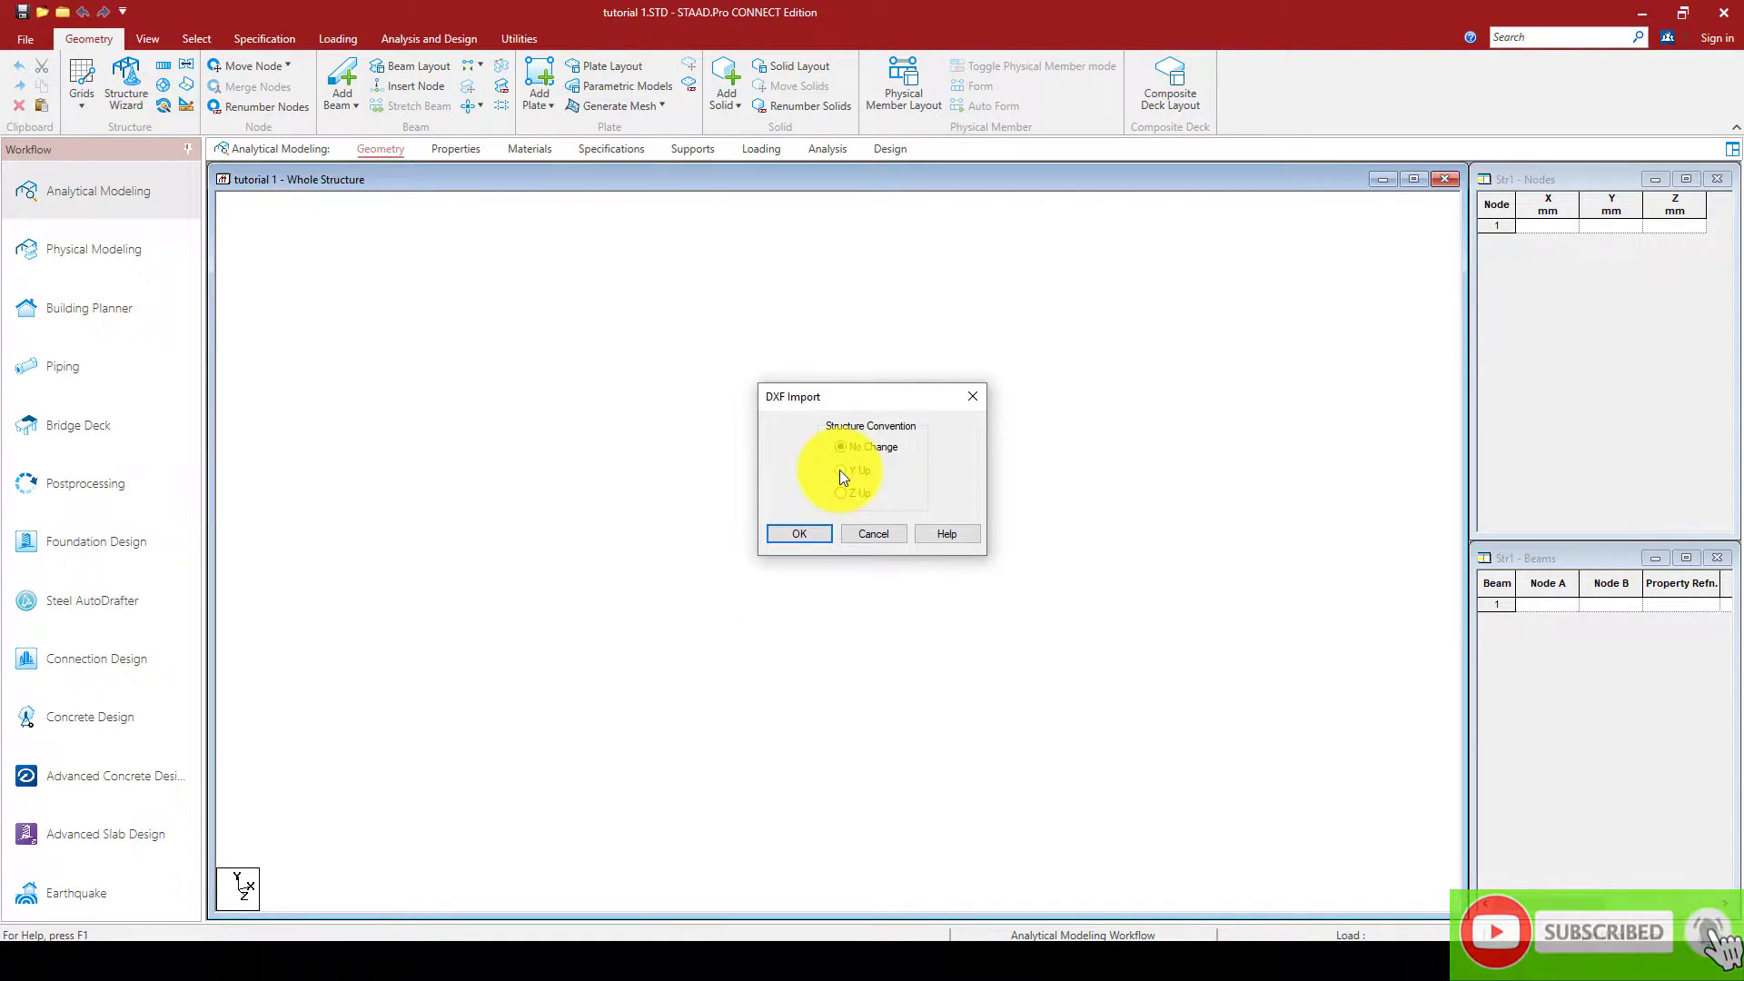
left_click(799, 534)
left_click(718, 474)
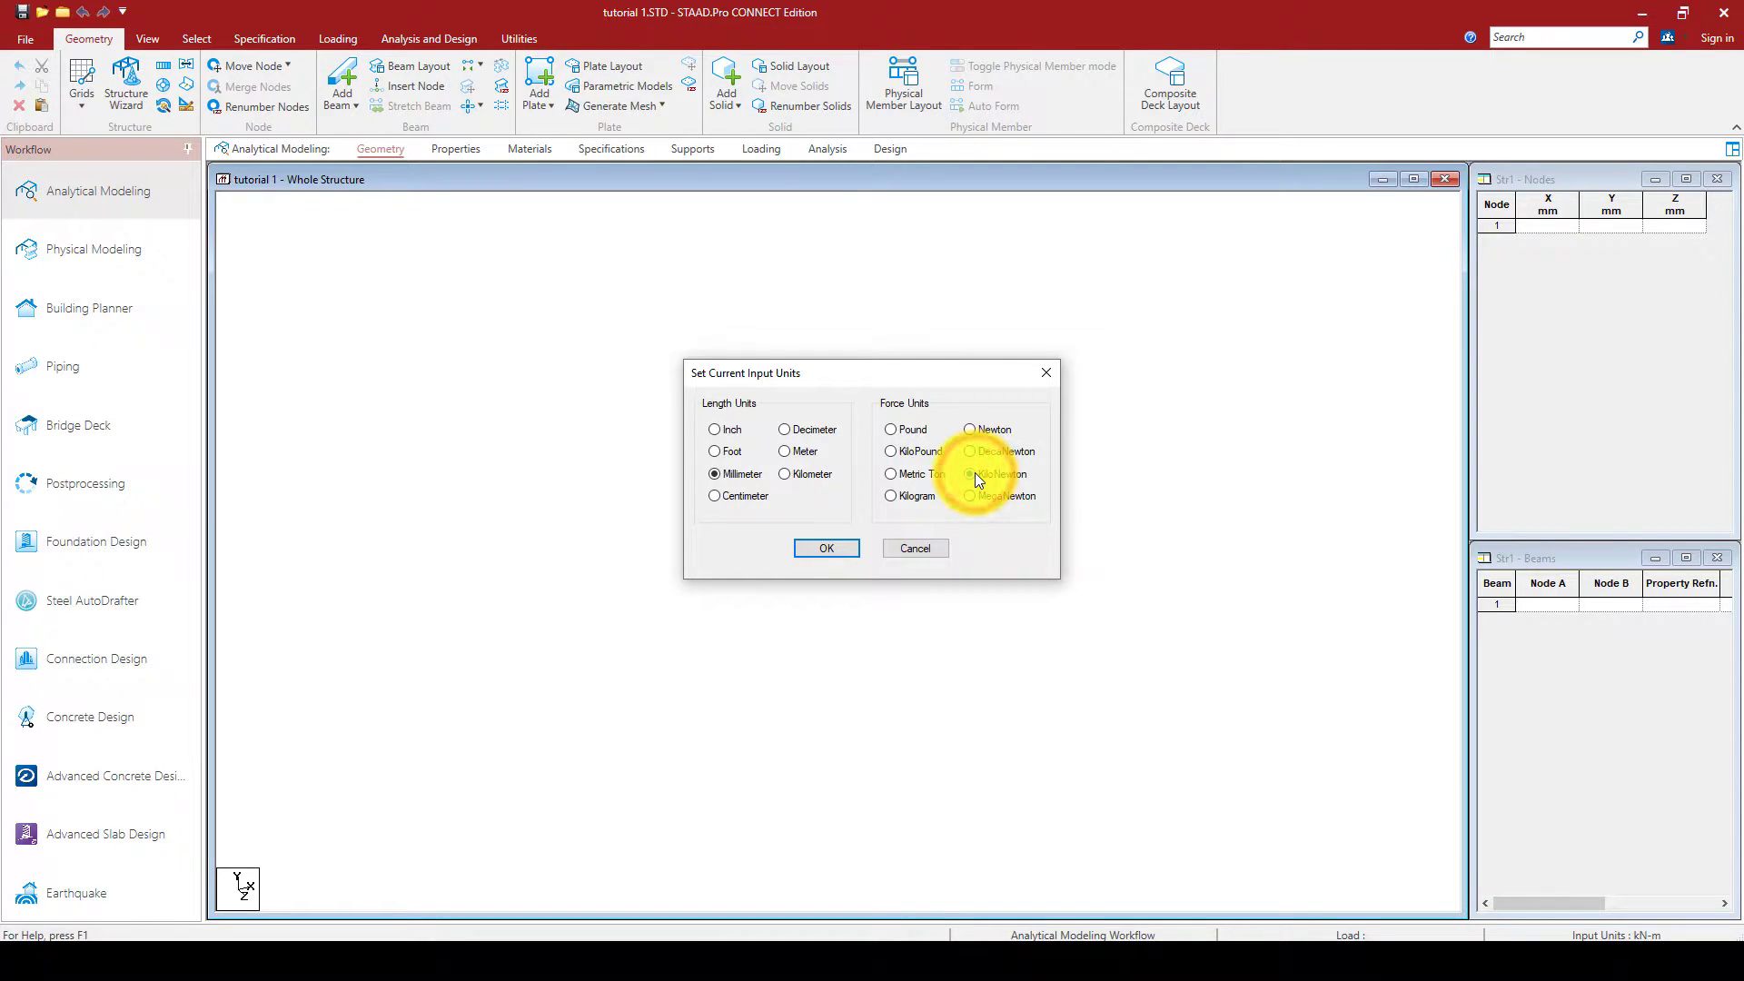
left_click(847, 548)
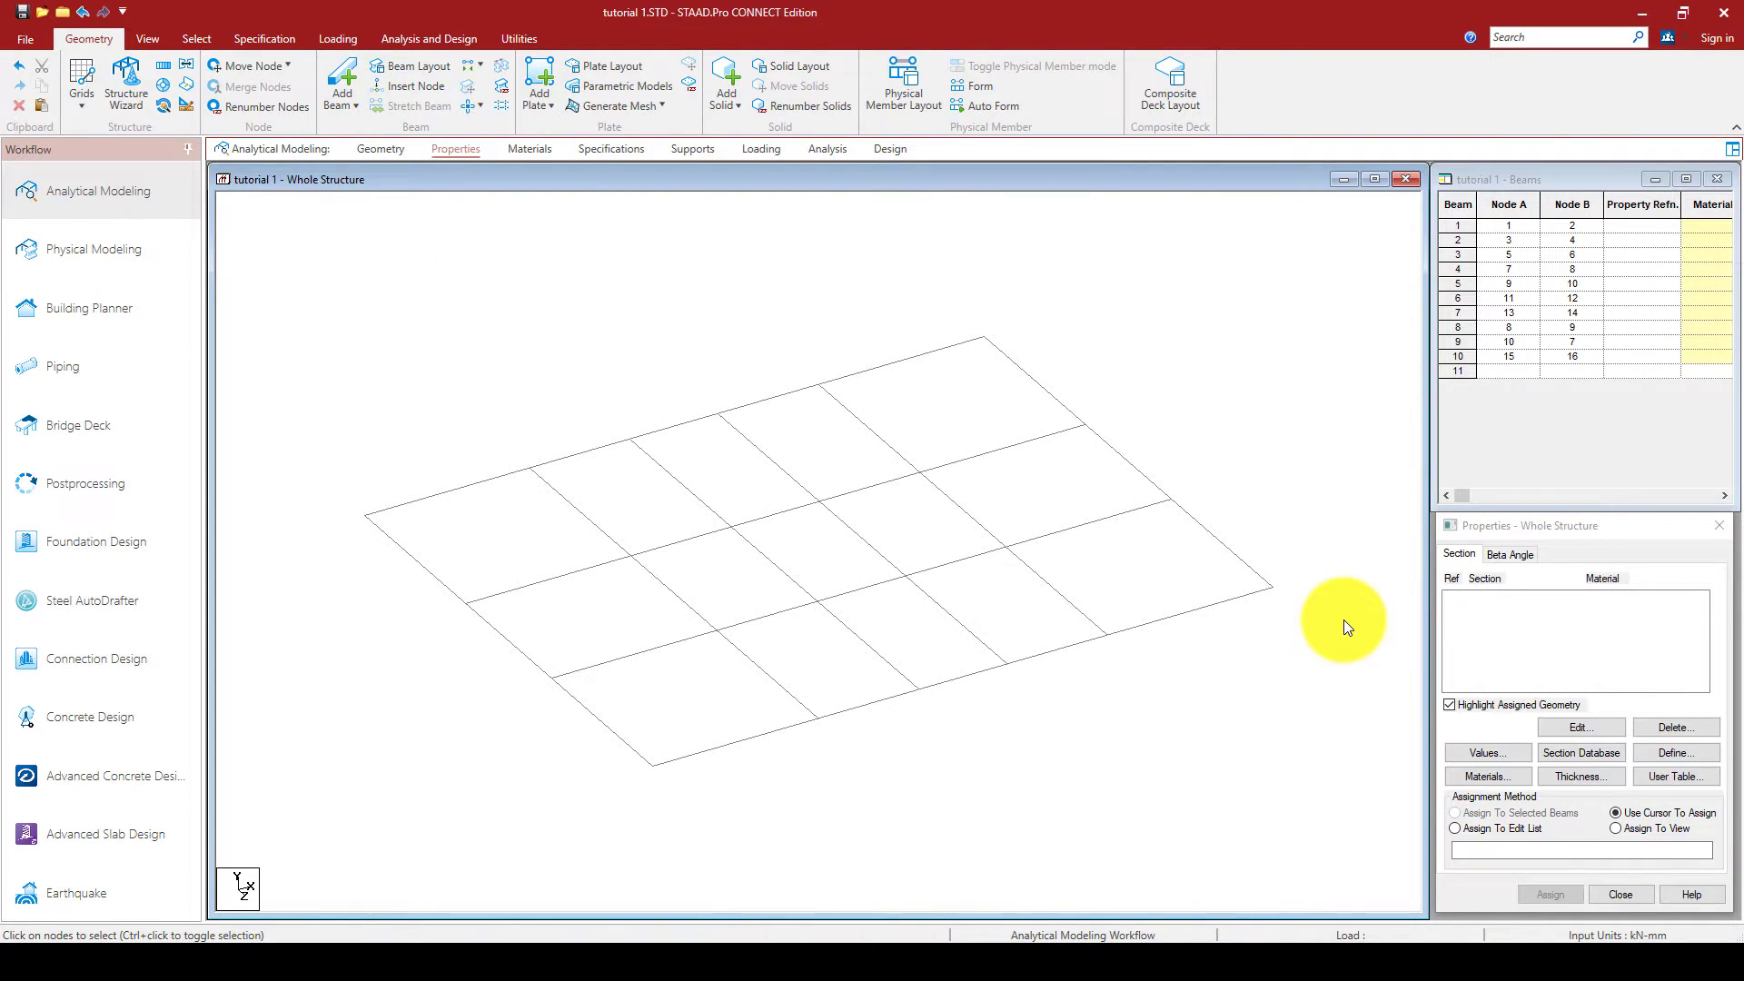
mouse_move(811, 589)
middle_mouse_down()
mouse_move(815, 554)
mouse_move(834, 565)
mouse_move(818, 574)
middle_mouse_up()
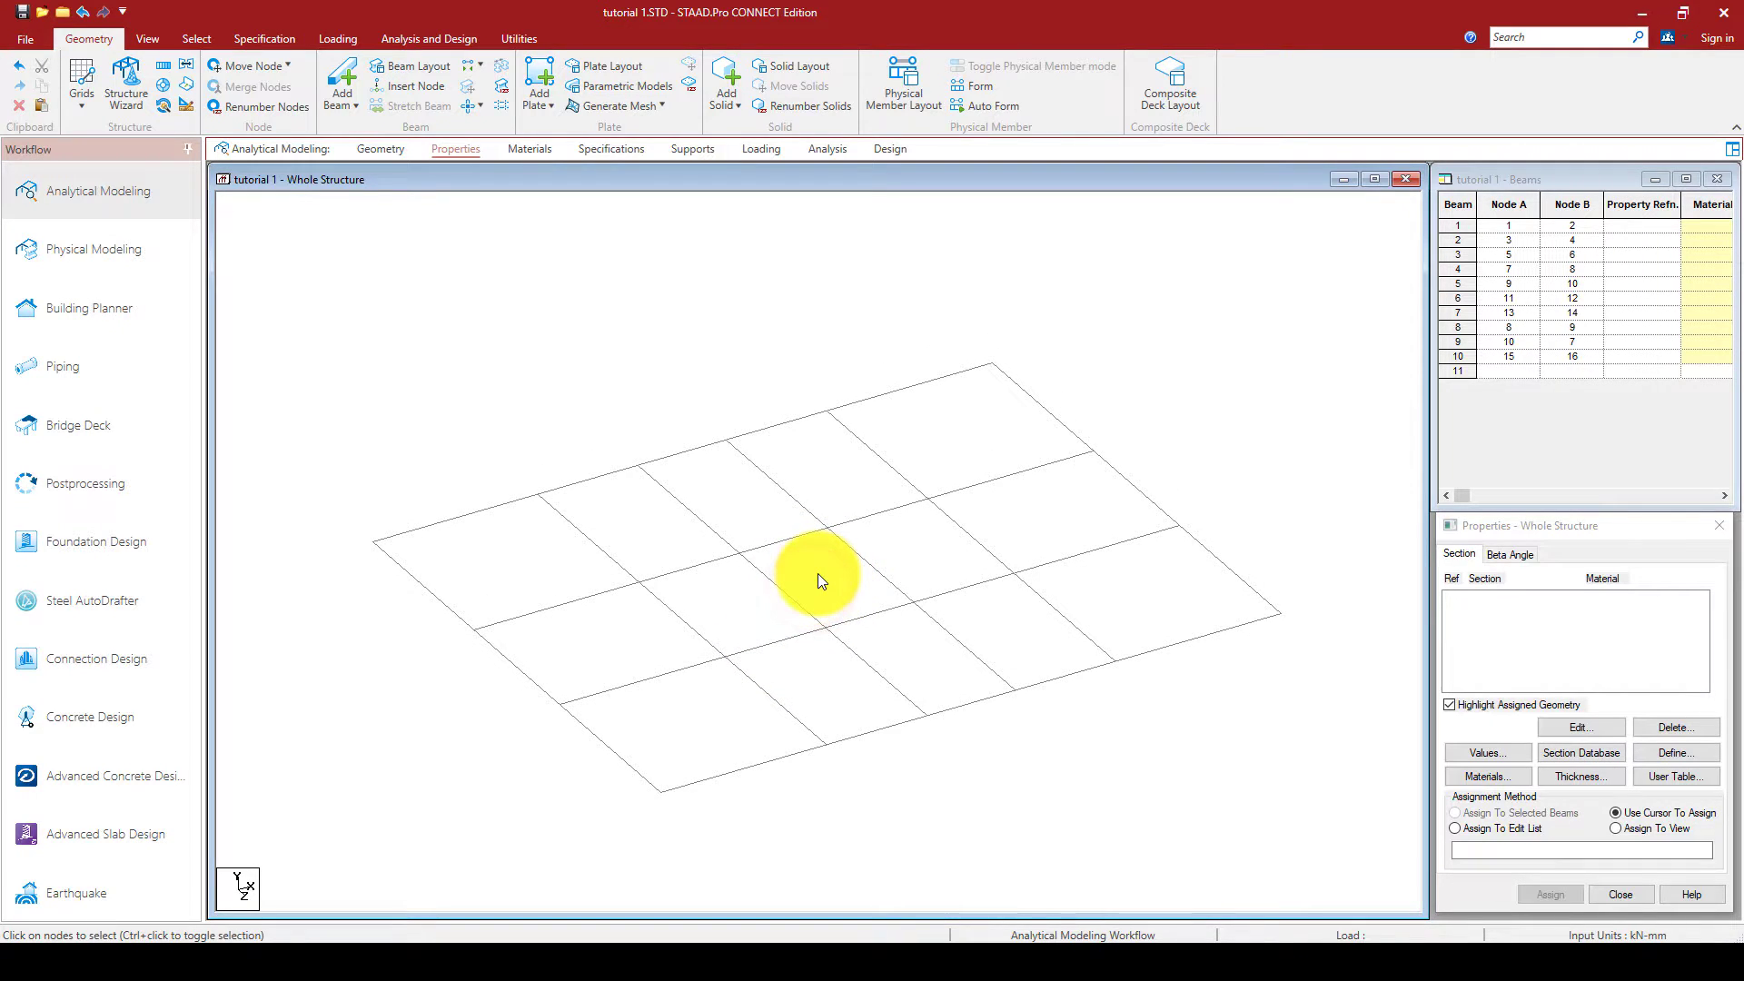
Select all imported beams in the geometry page and intersect them with a tolerance of 0.03937 in.
left_click(381, 149)
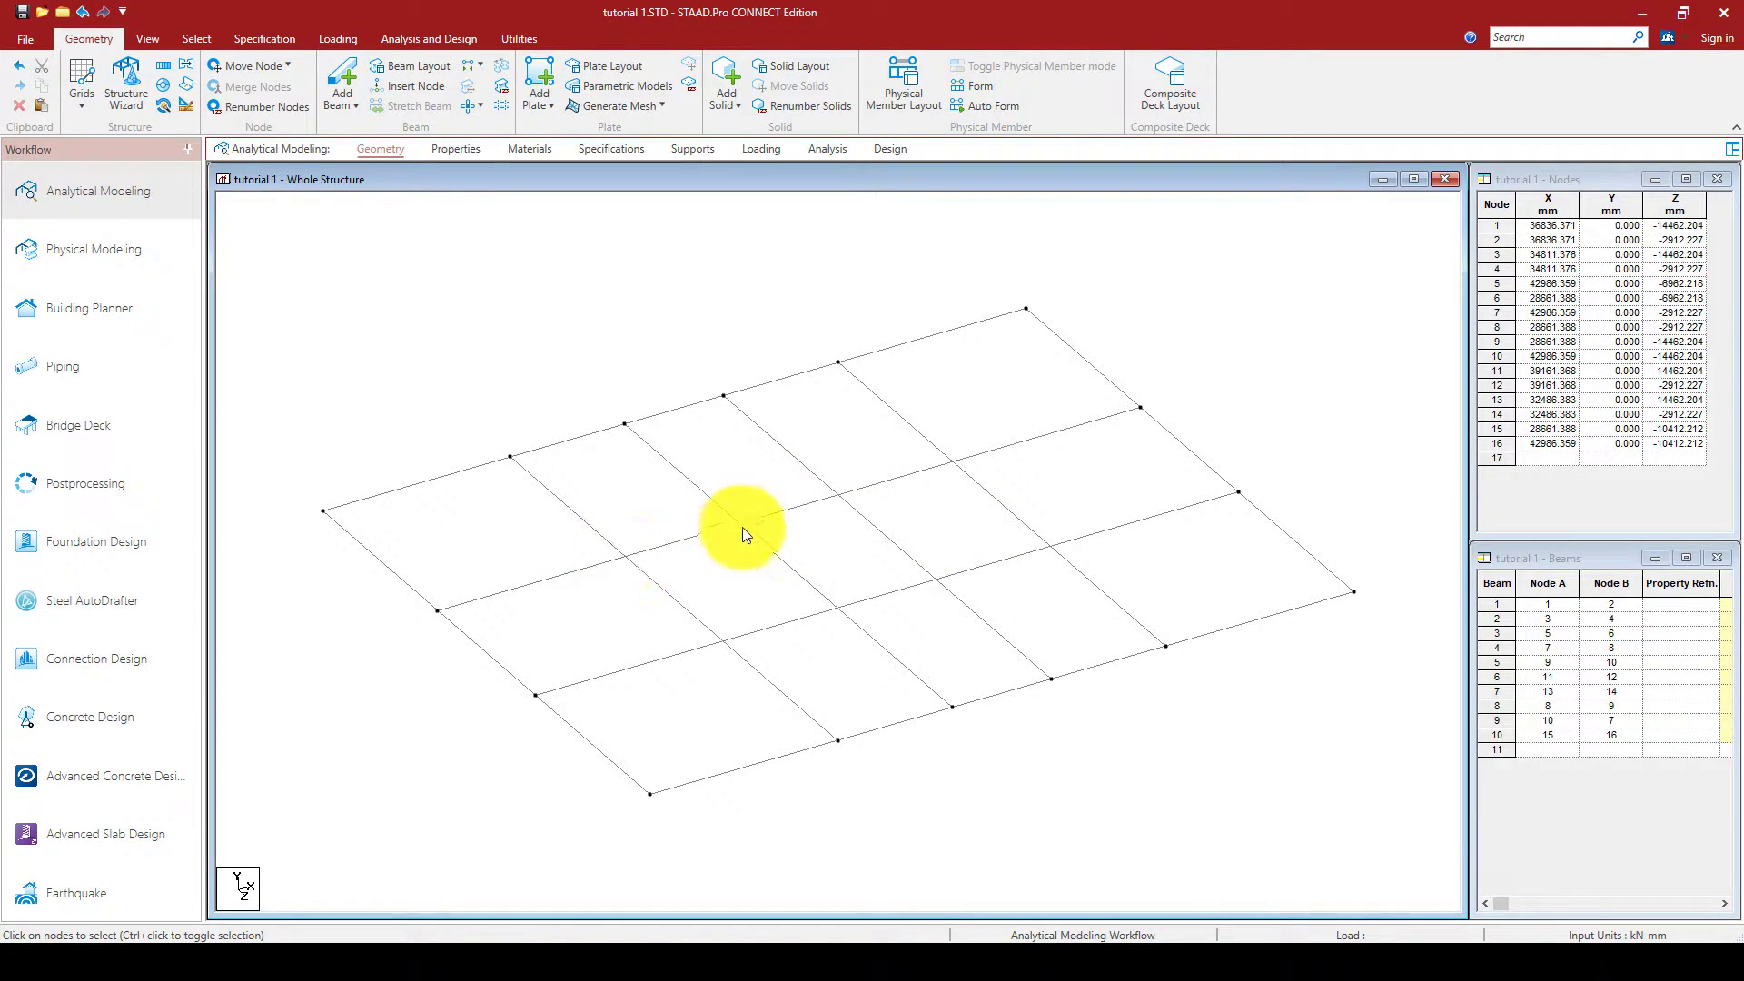
scroll(969, 458, "down", 5)
left_click_drag(1300, 287, 459, 778)
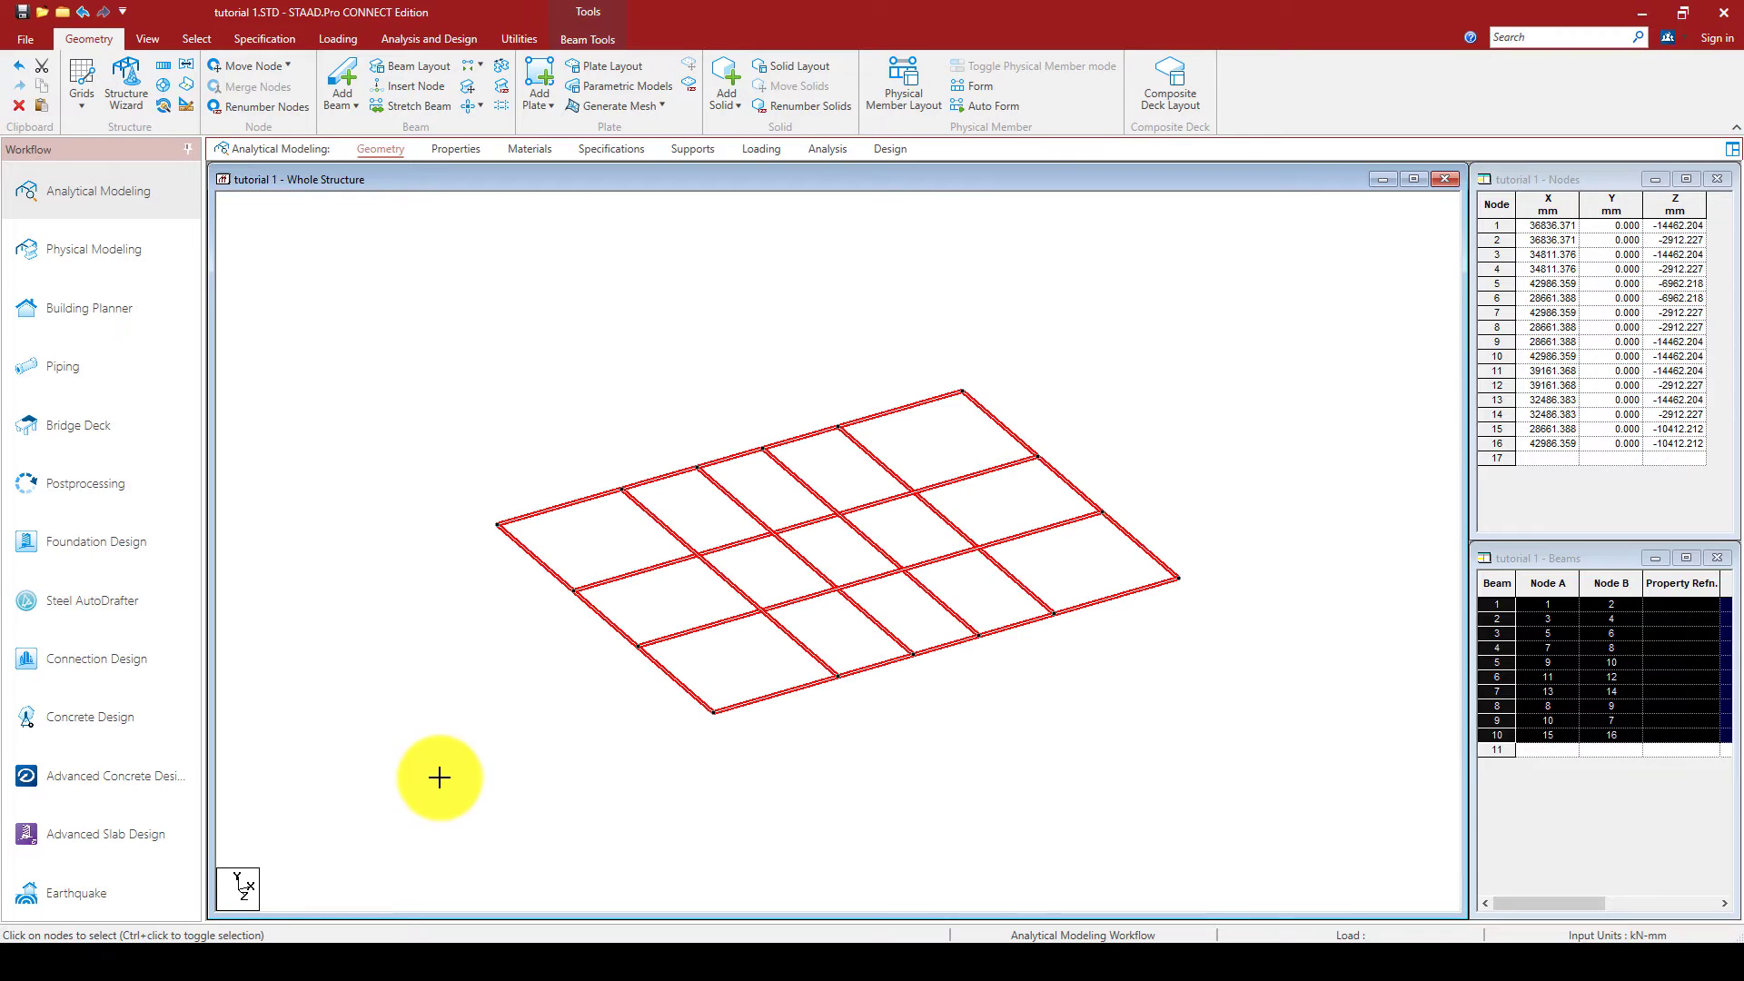
left_click(480, 106)
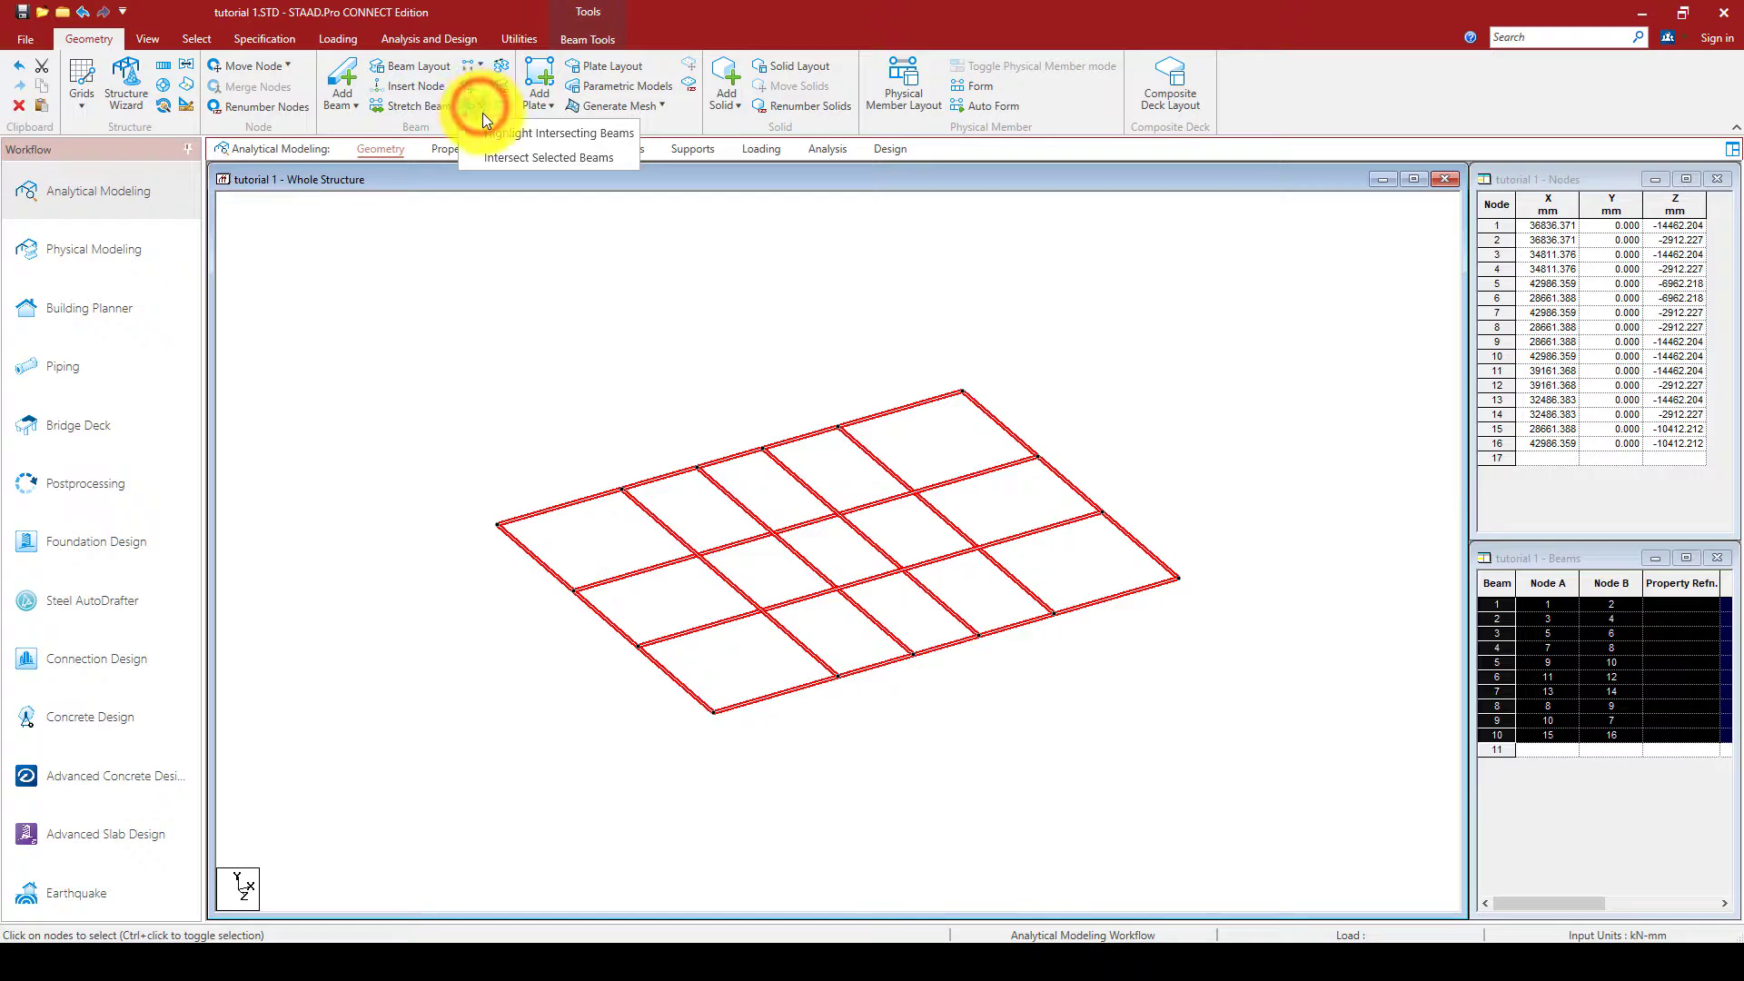
left_click(505, 162)
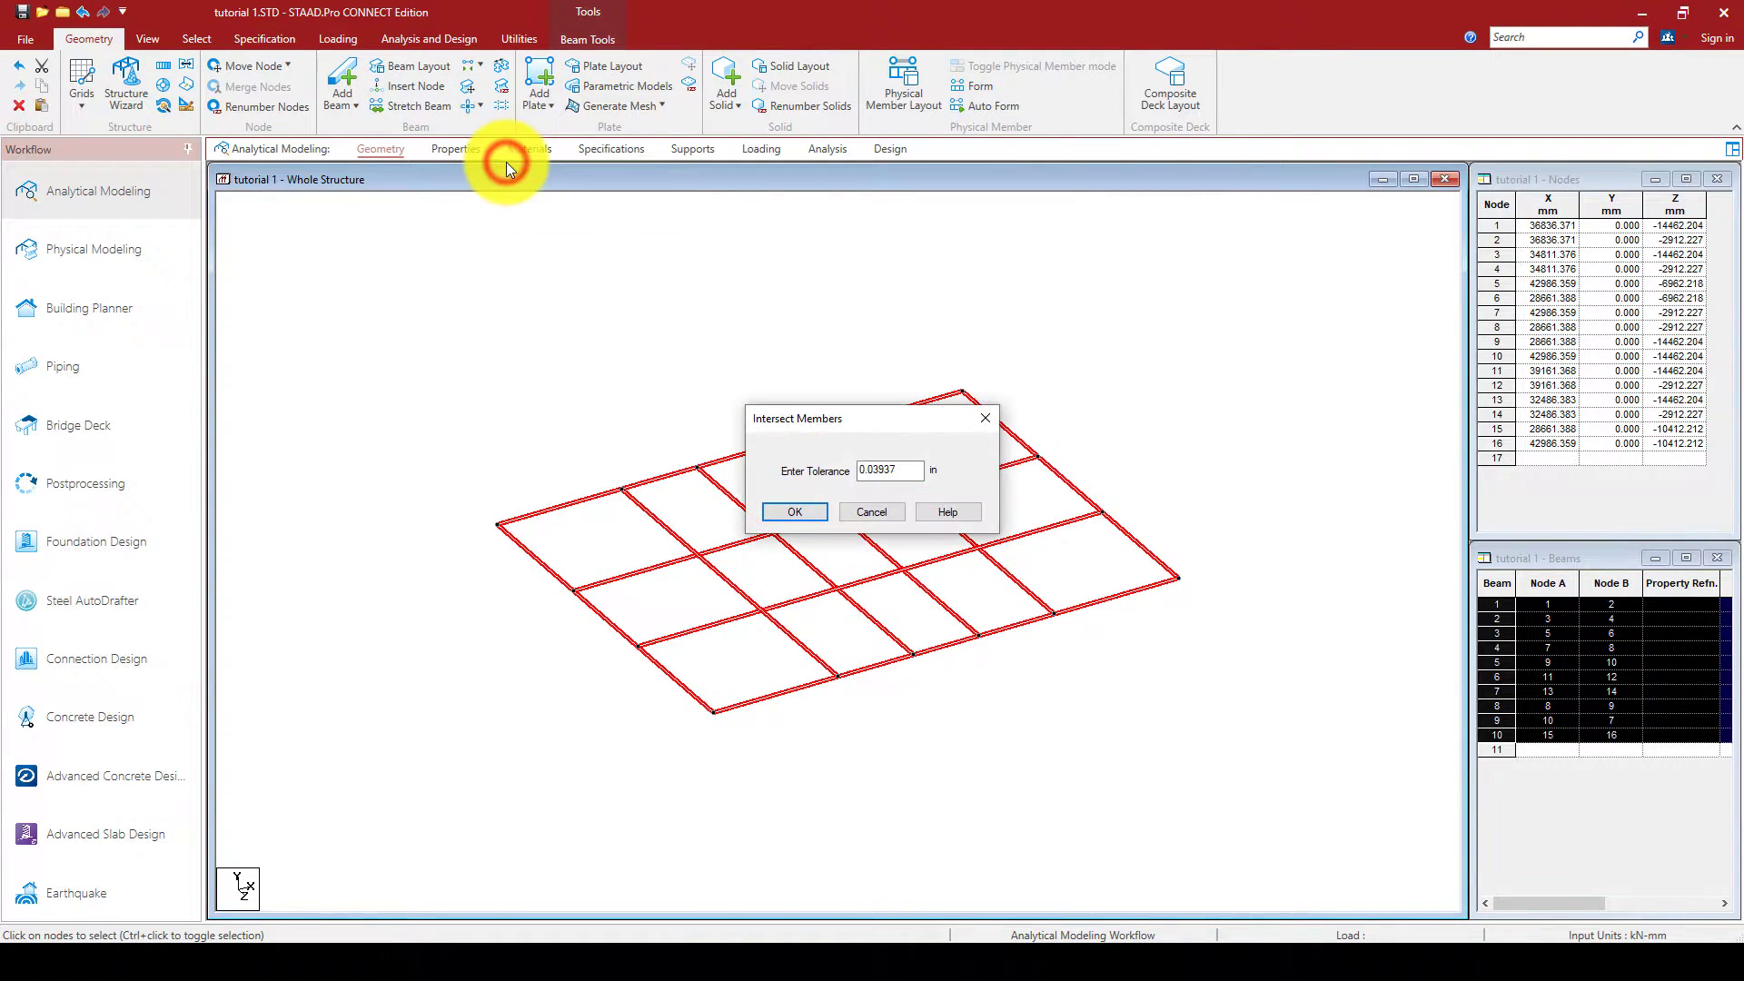
left_click(793, 513)
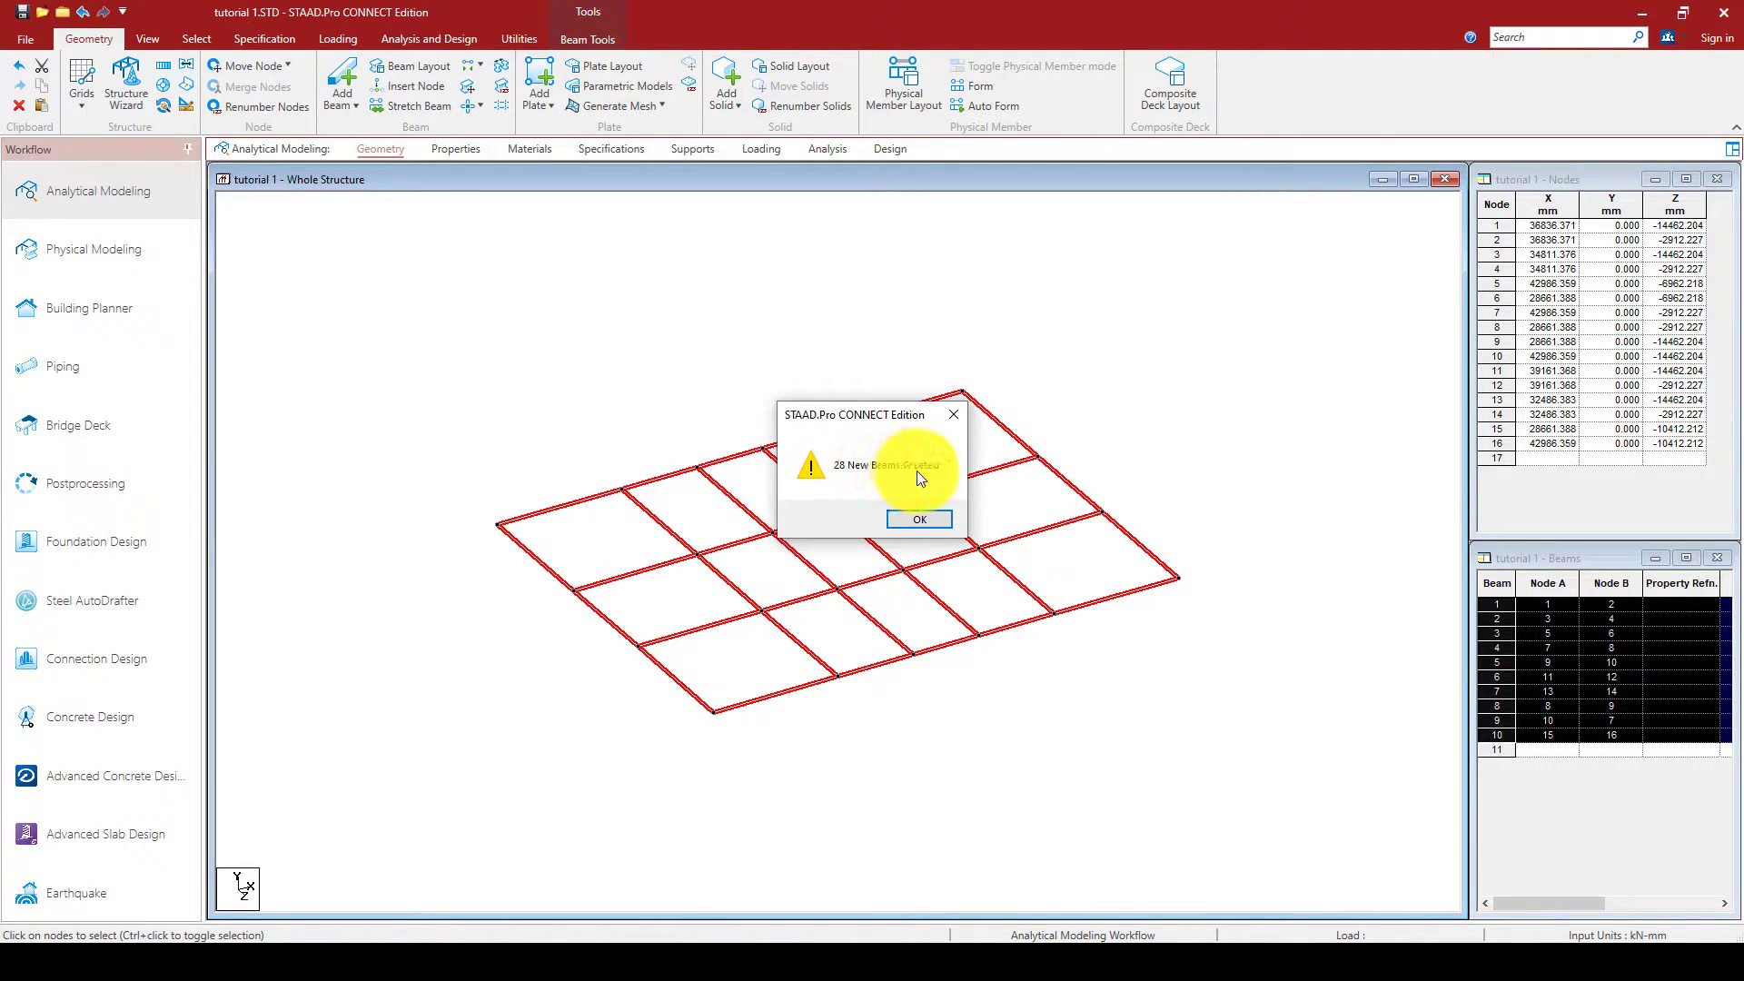
left_click(919, 518)
left_click(1160, 434)
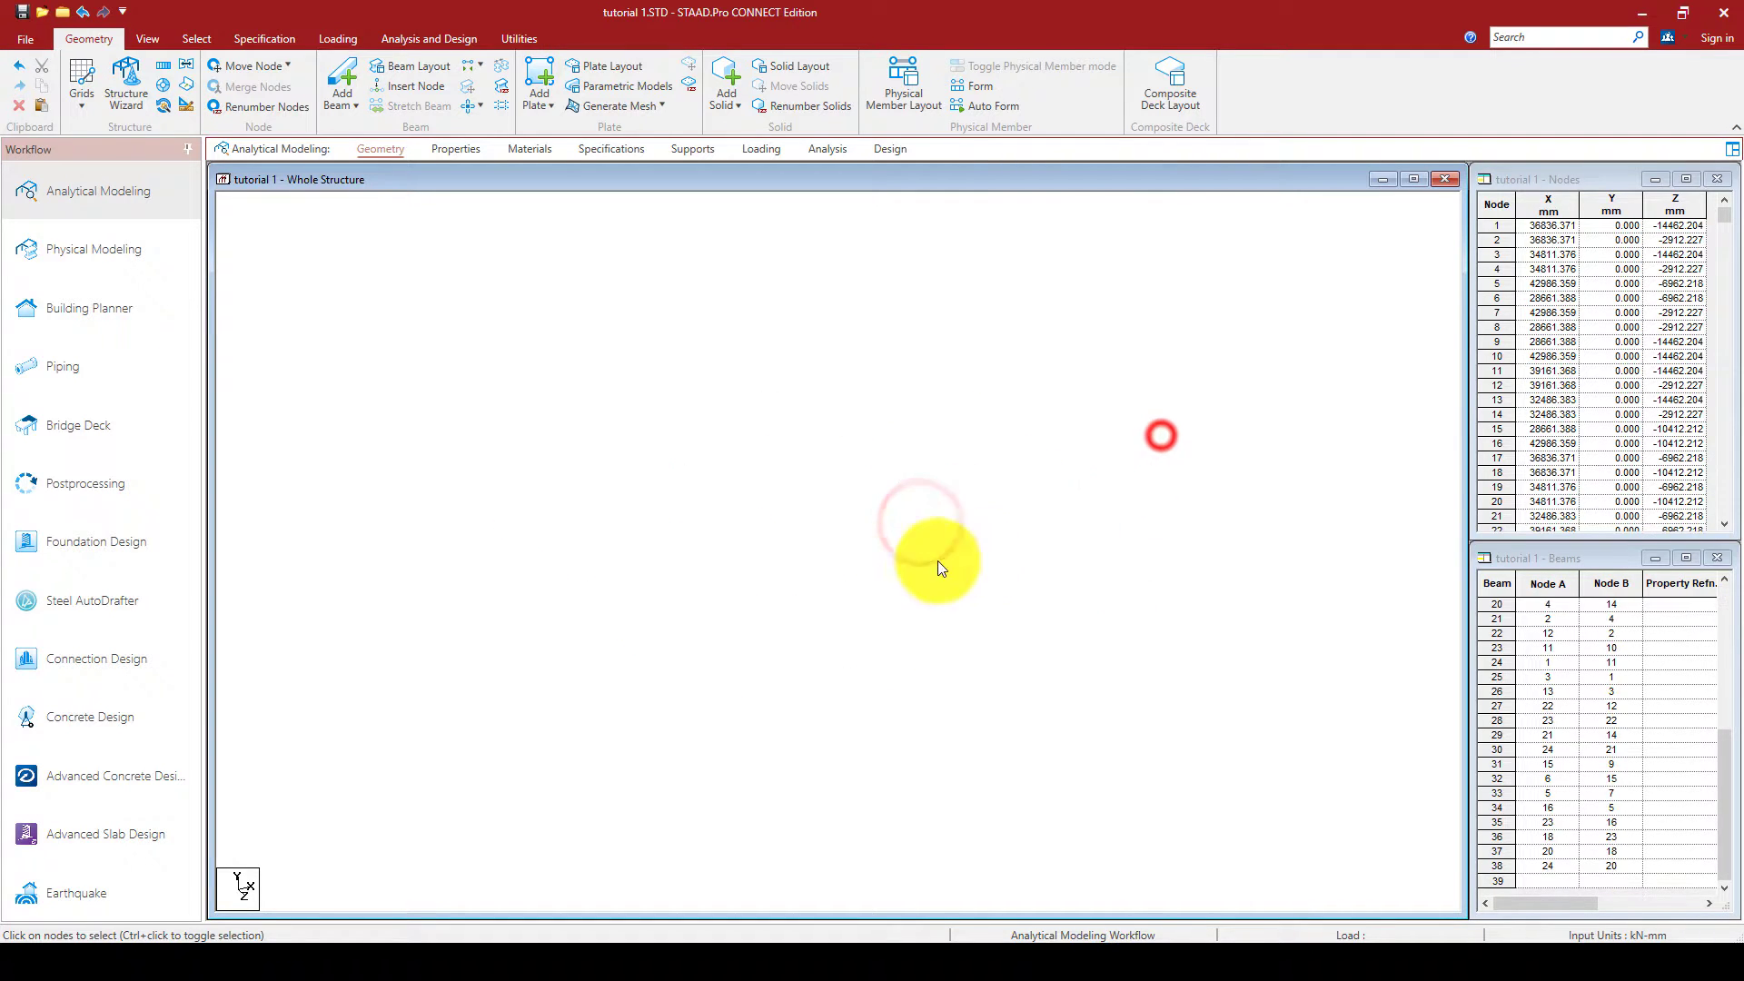
scroll(737, 548, "up", 9)
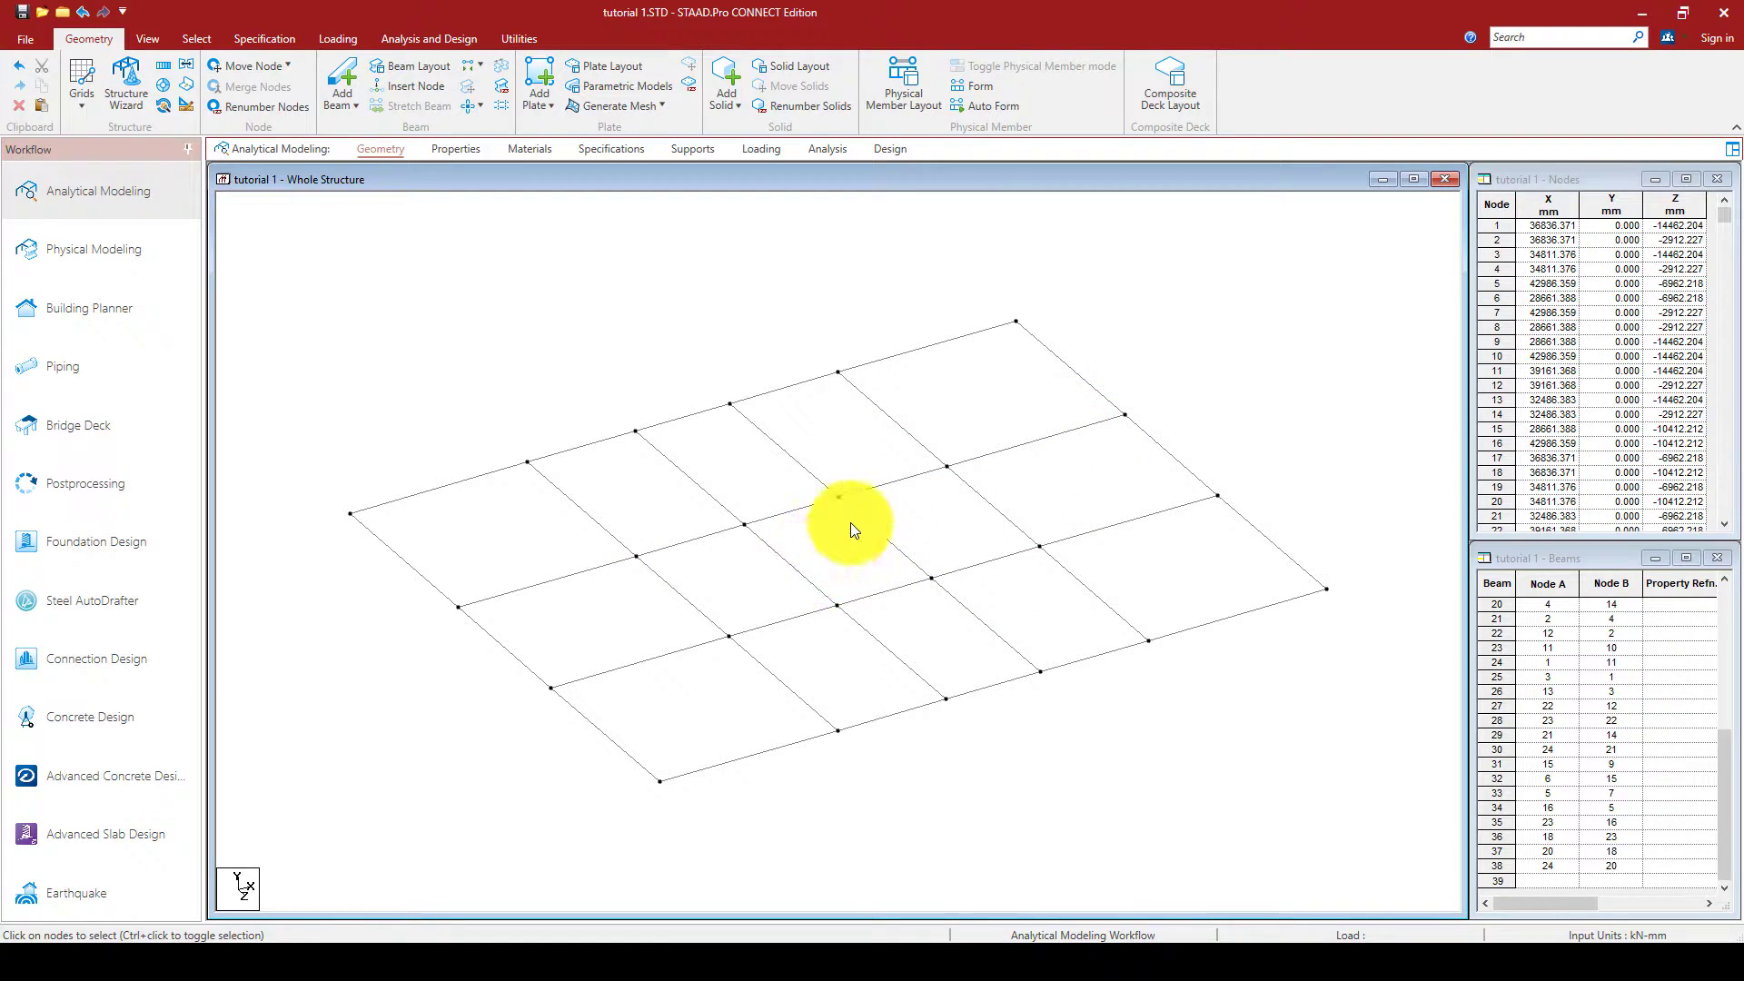
scroll(913, 476, "up", 1)
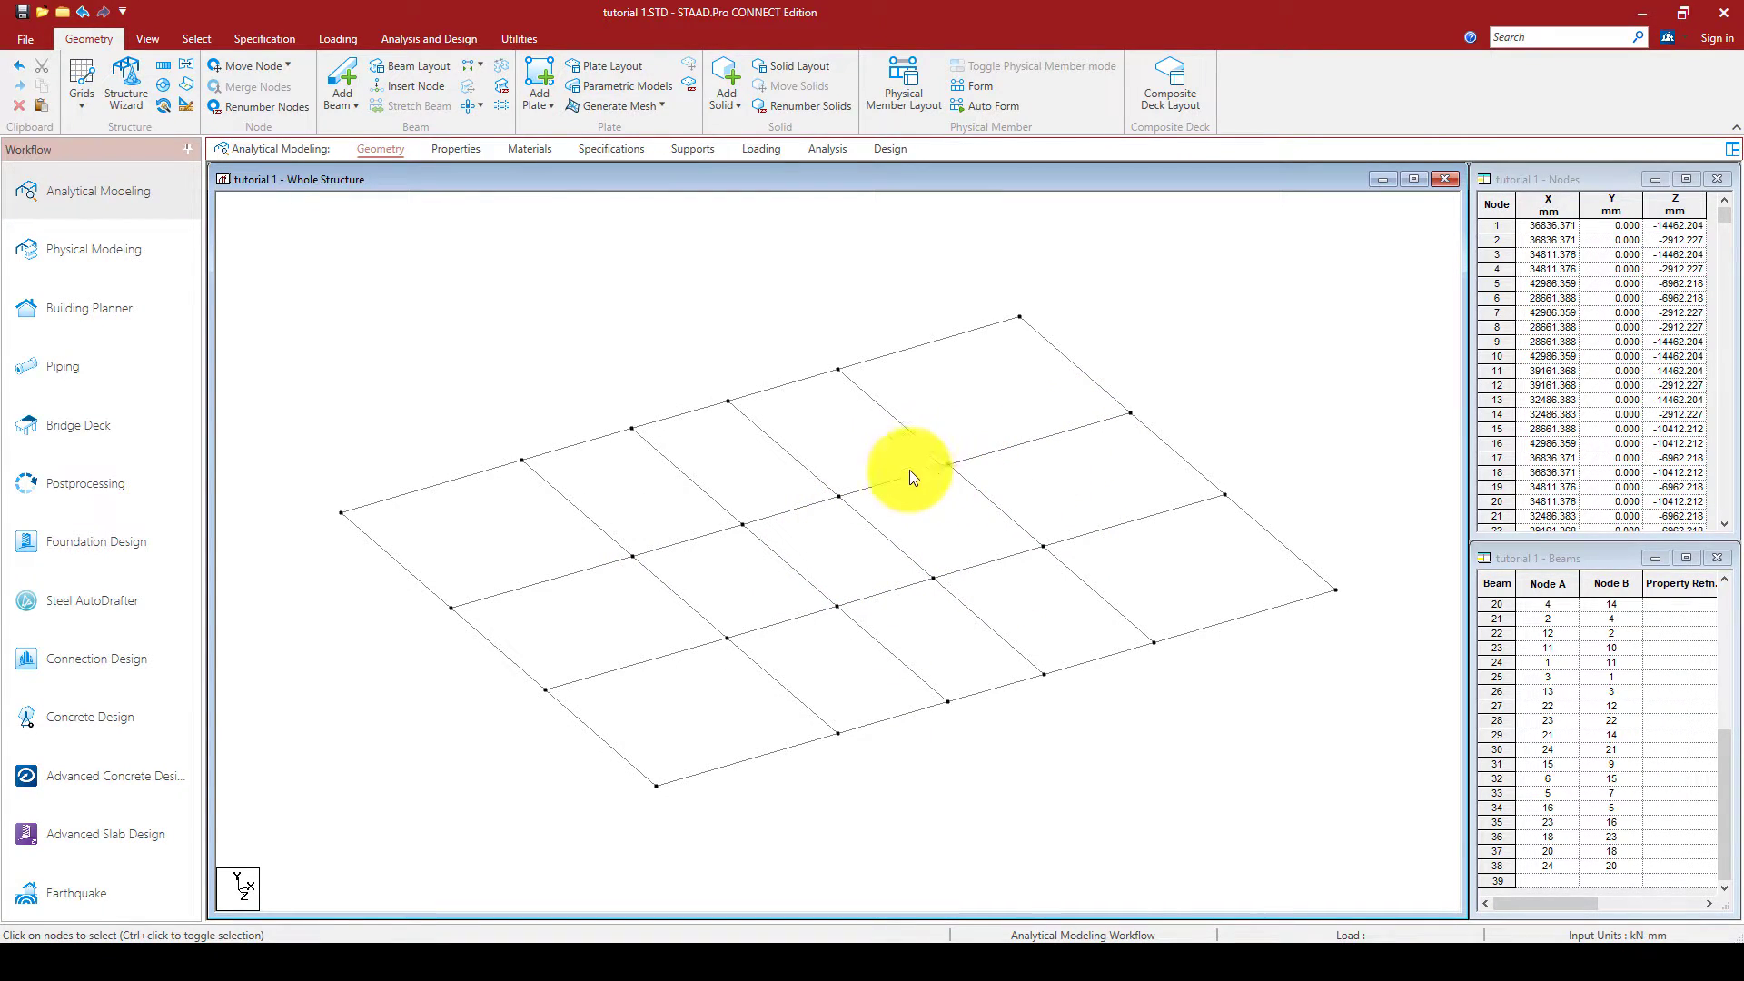
Show the model in side elevation along the X axis and select all grid nodes with the Nodes Cursor.
left_click(143, 37)
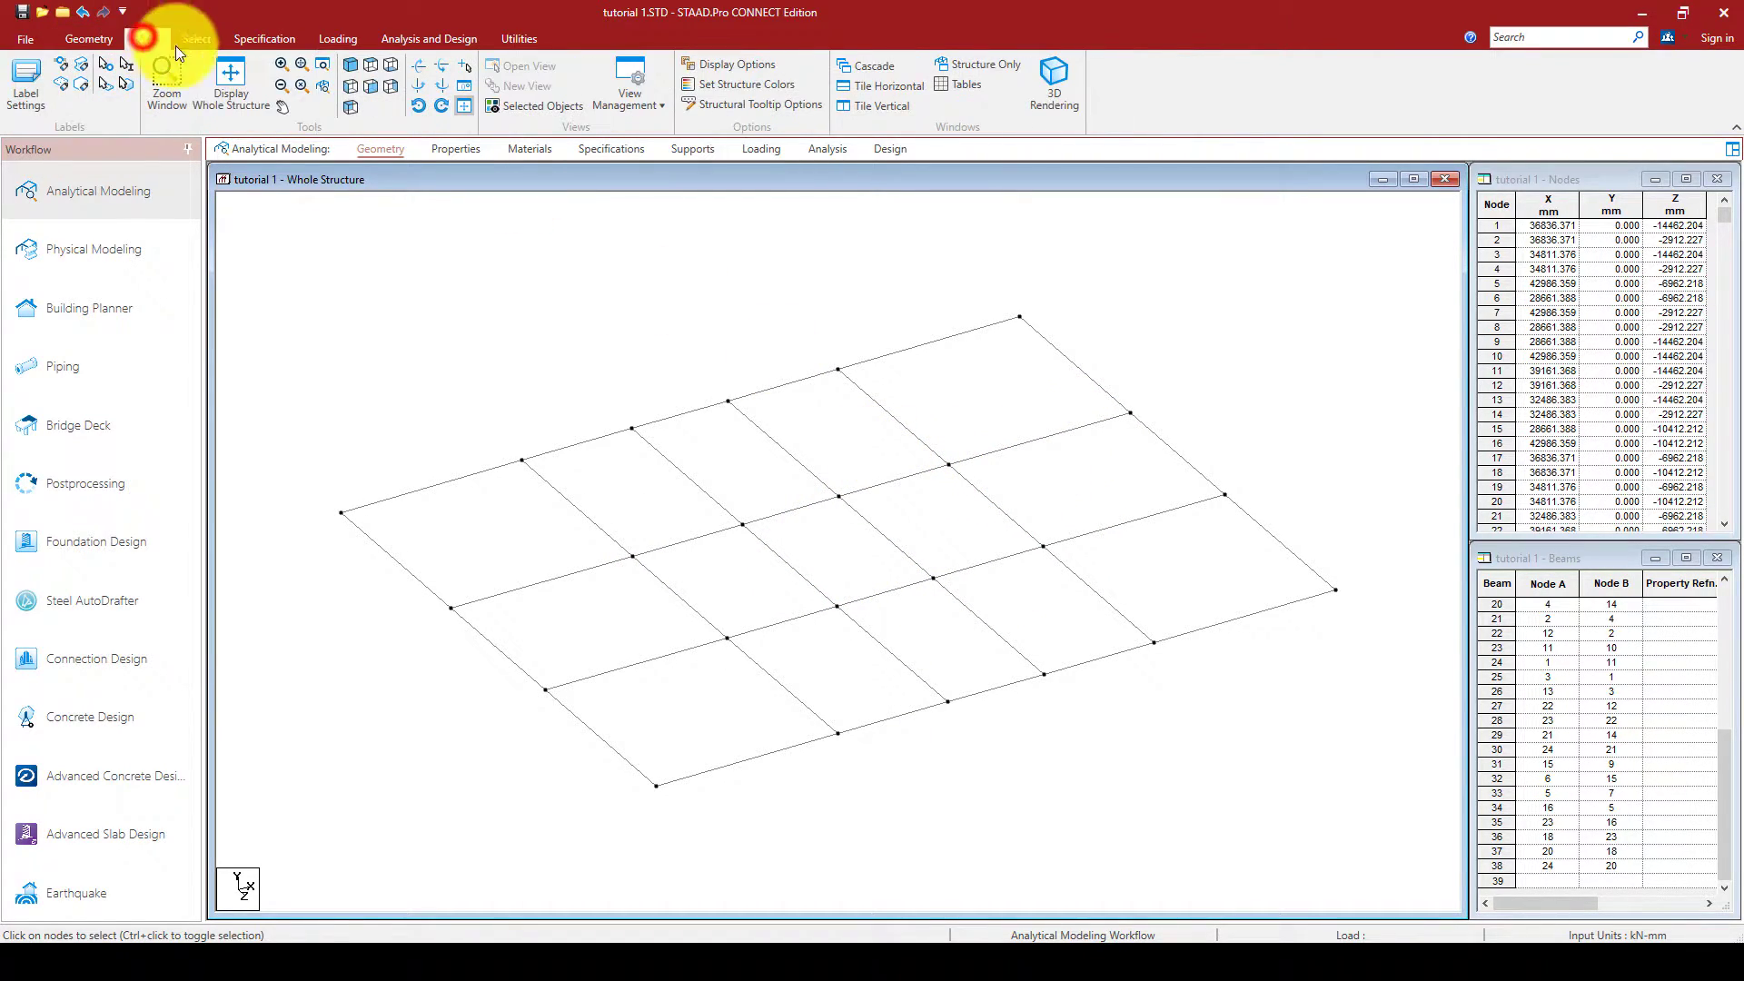
left_click(349, 86)
scroll(458, 574, "down", 7)
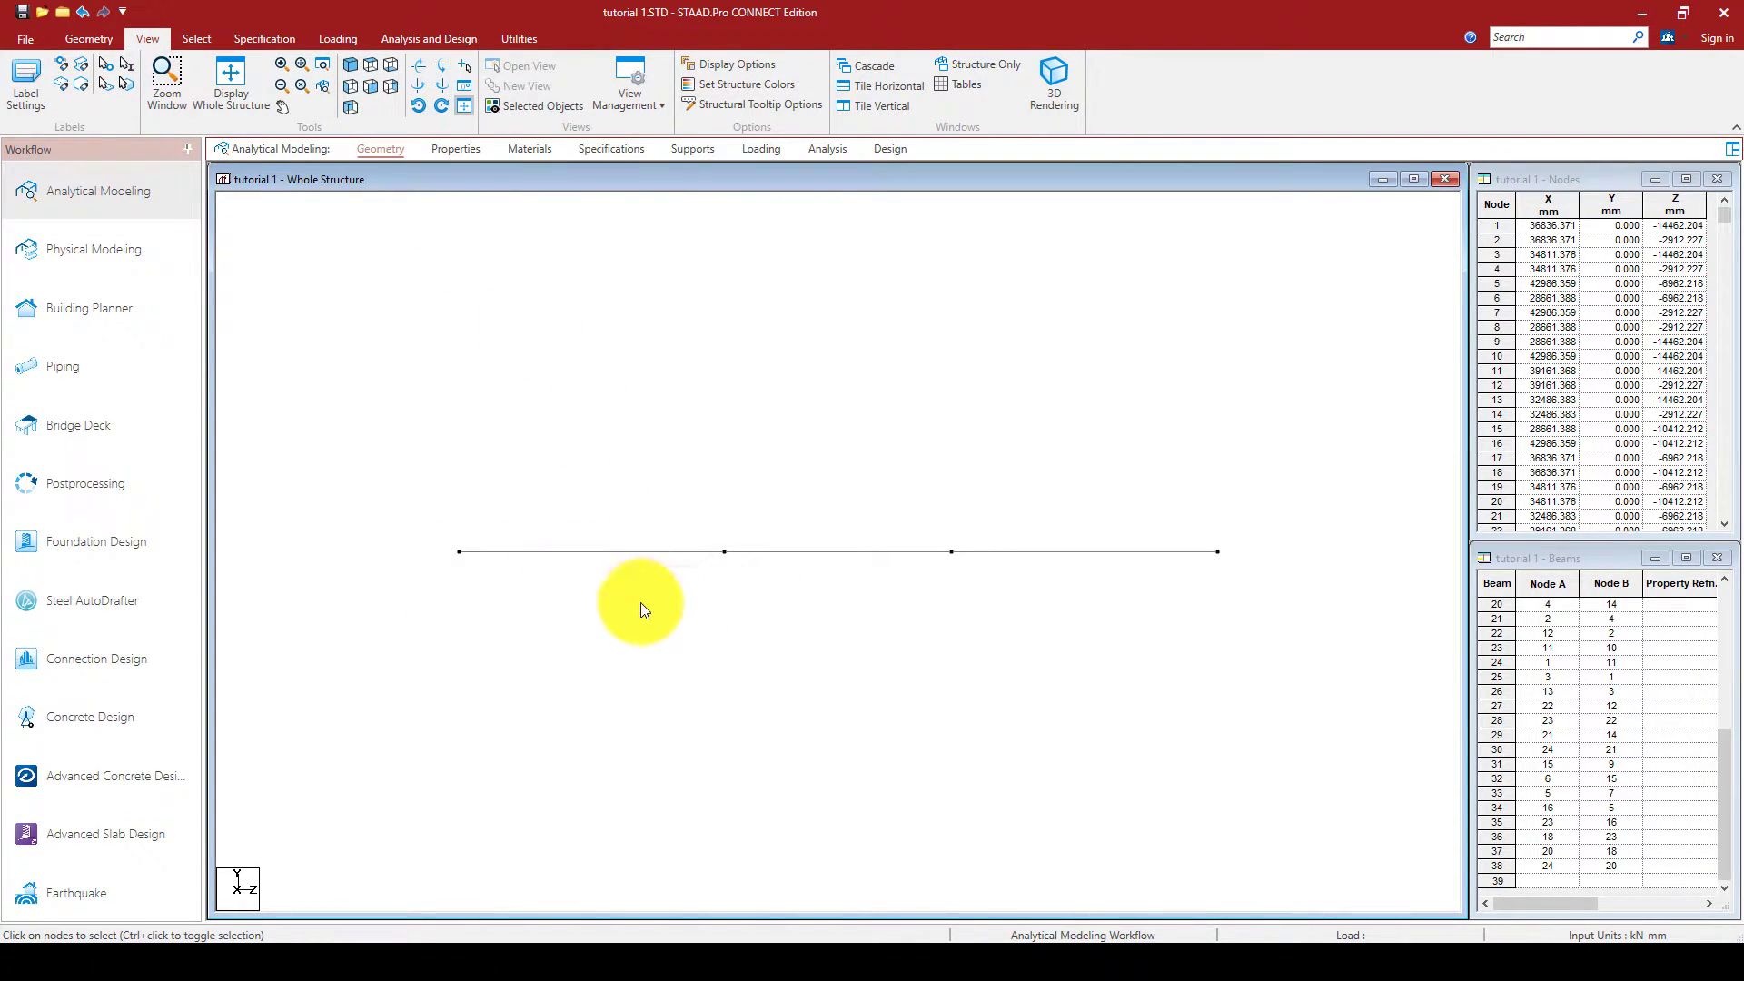
middle_click_drag(677, 465, 677, 615)
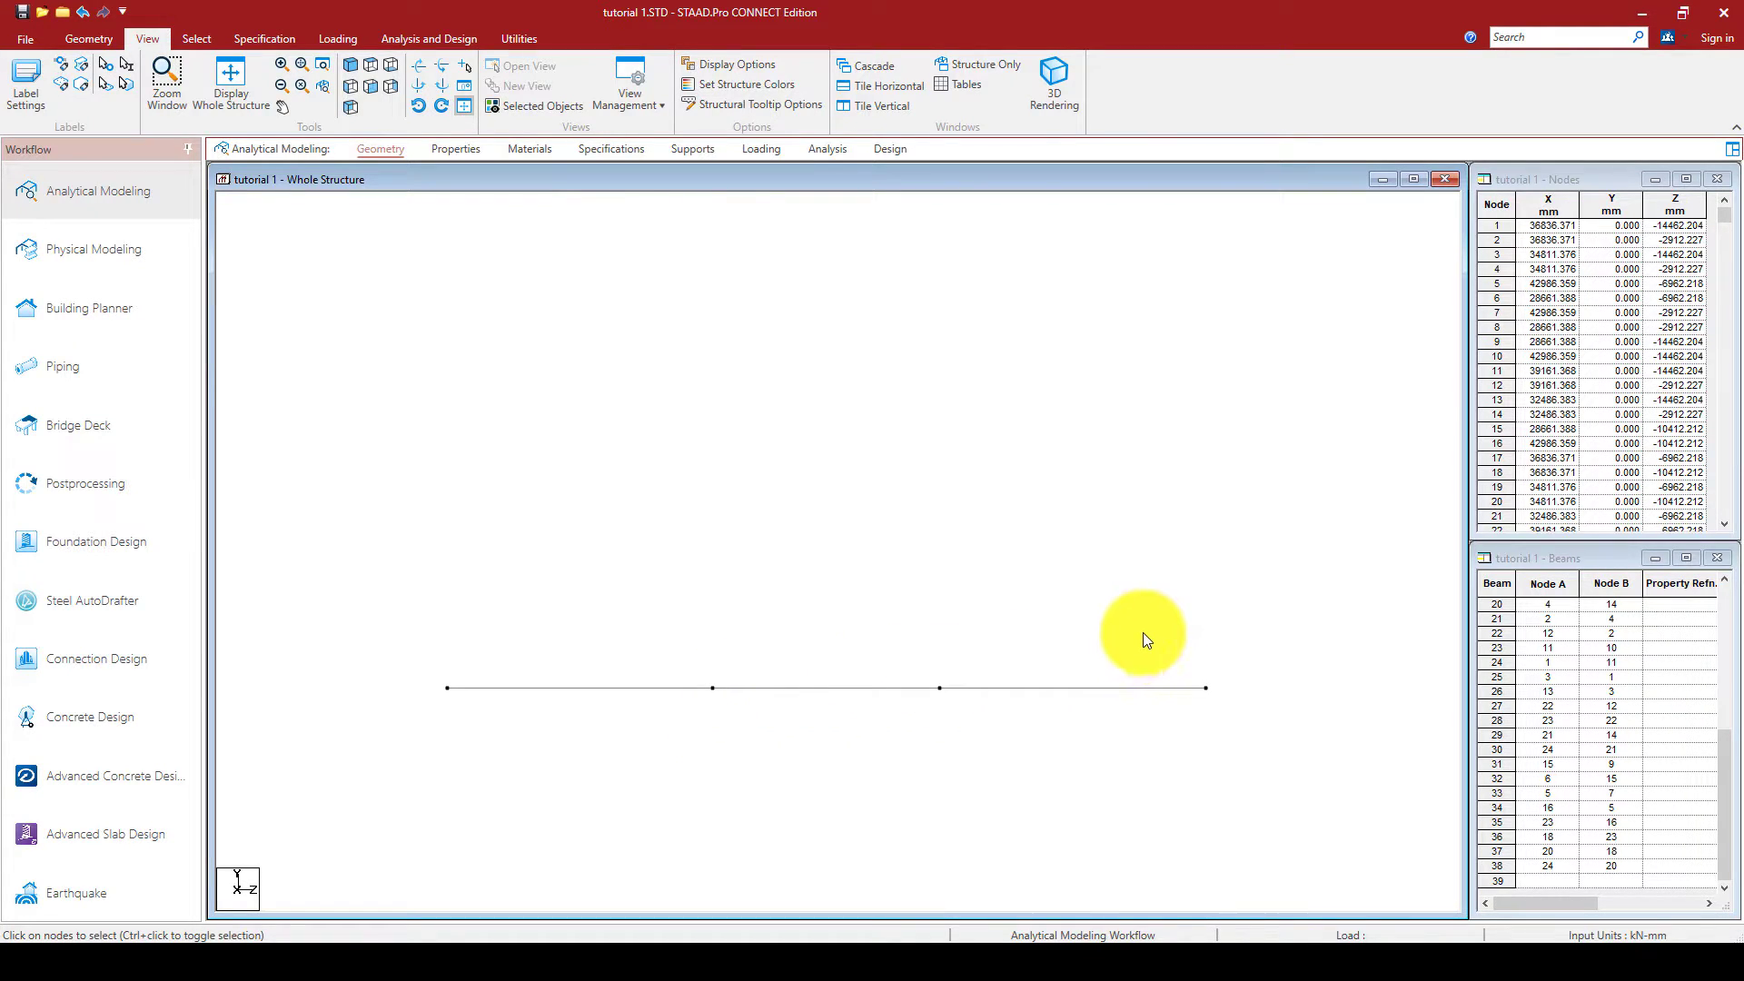
right_click(938, 554)
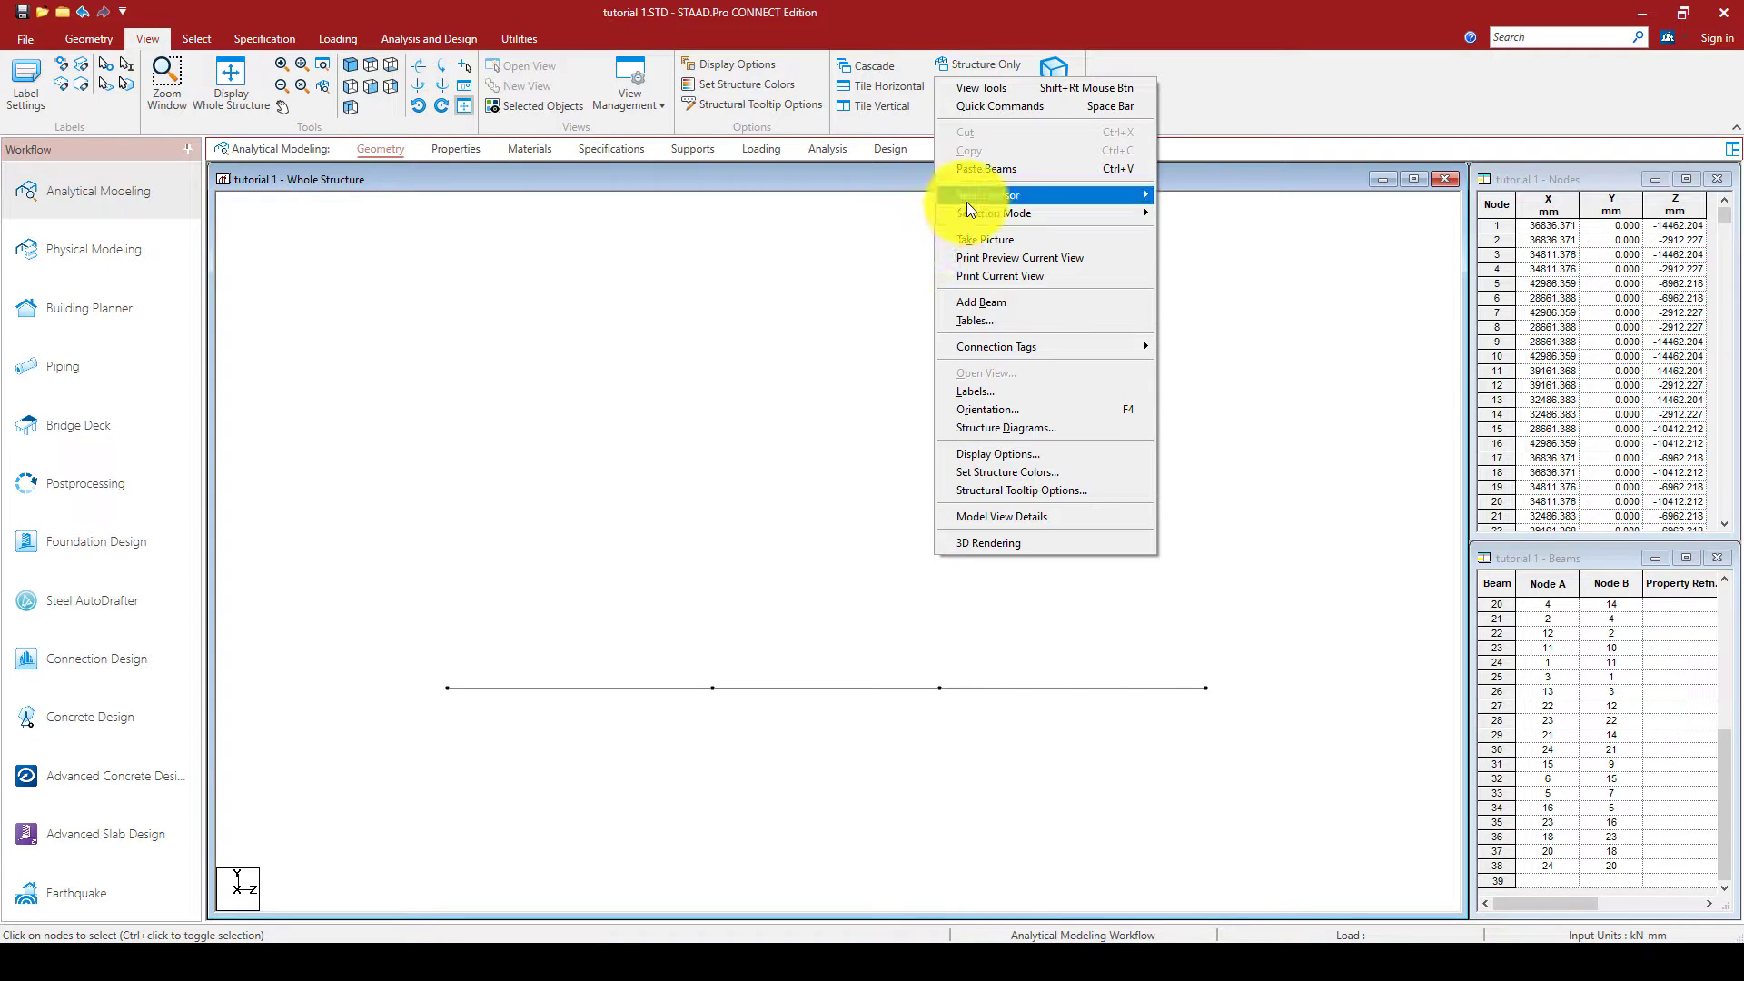
mouse_move(973, 198)
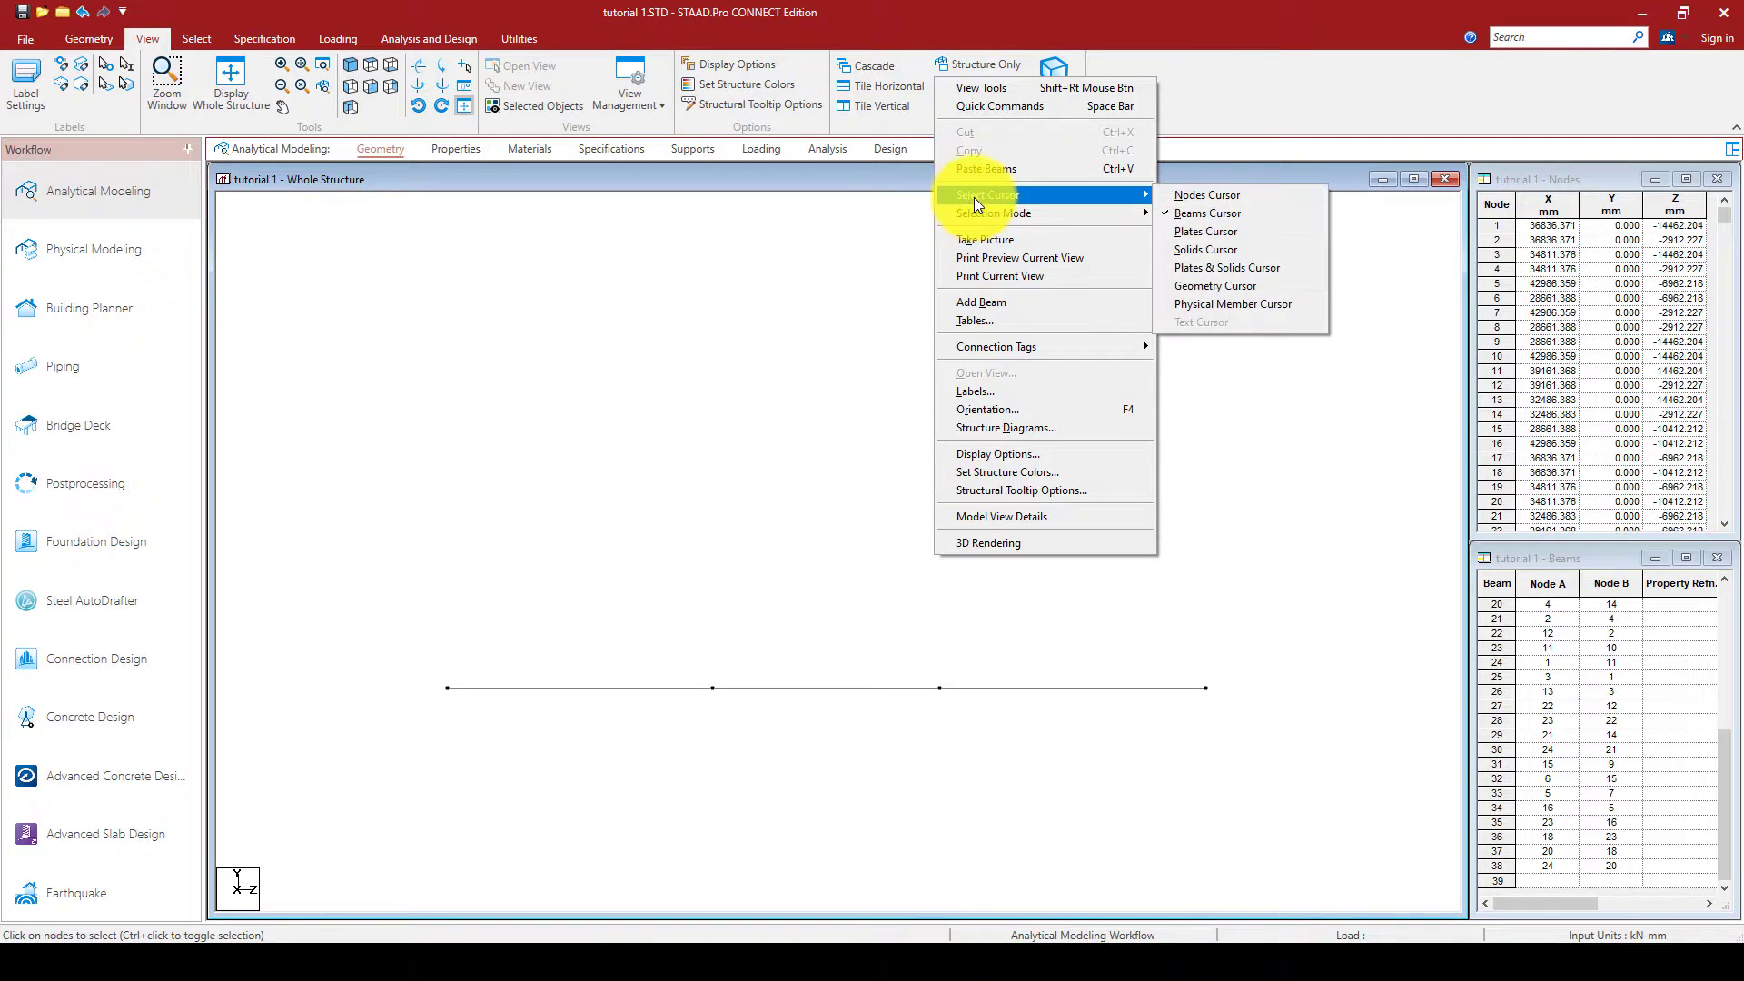
left_click(1197, 197)
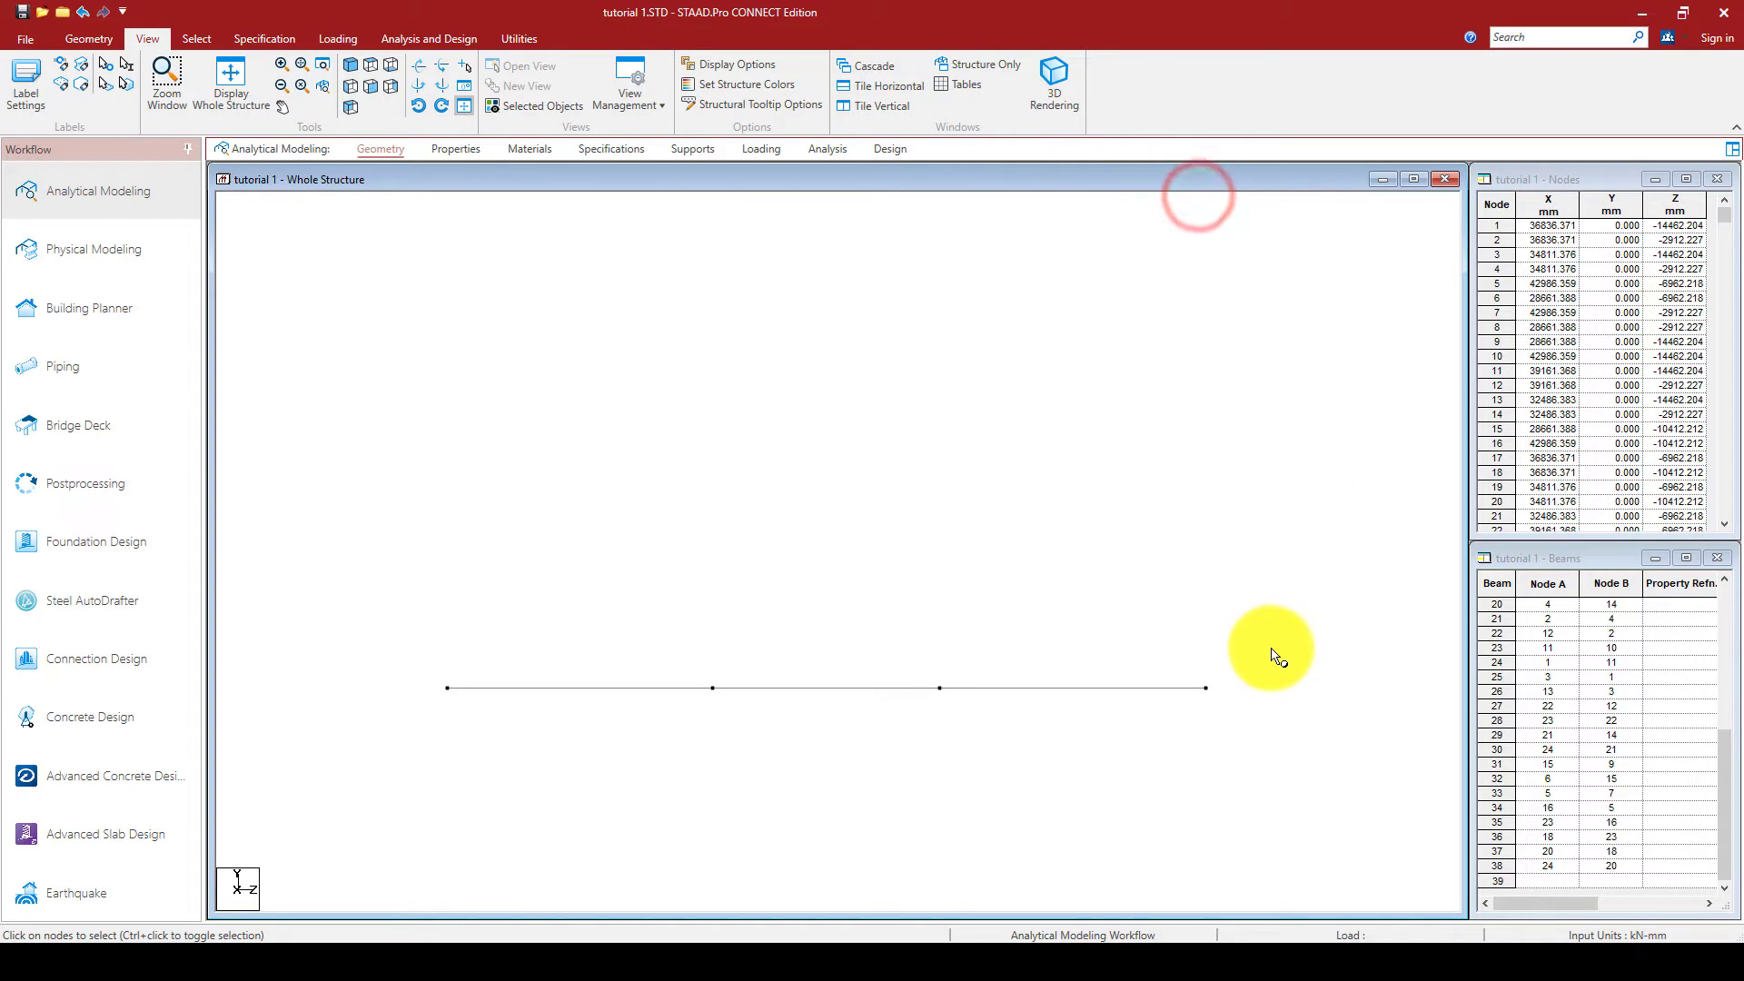
middle_click_drag(1254, 656, 1294, 584)
left_click_drag(1306, 559, 446, 690)
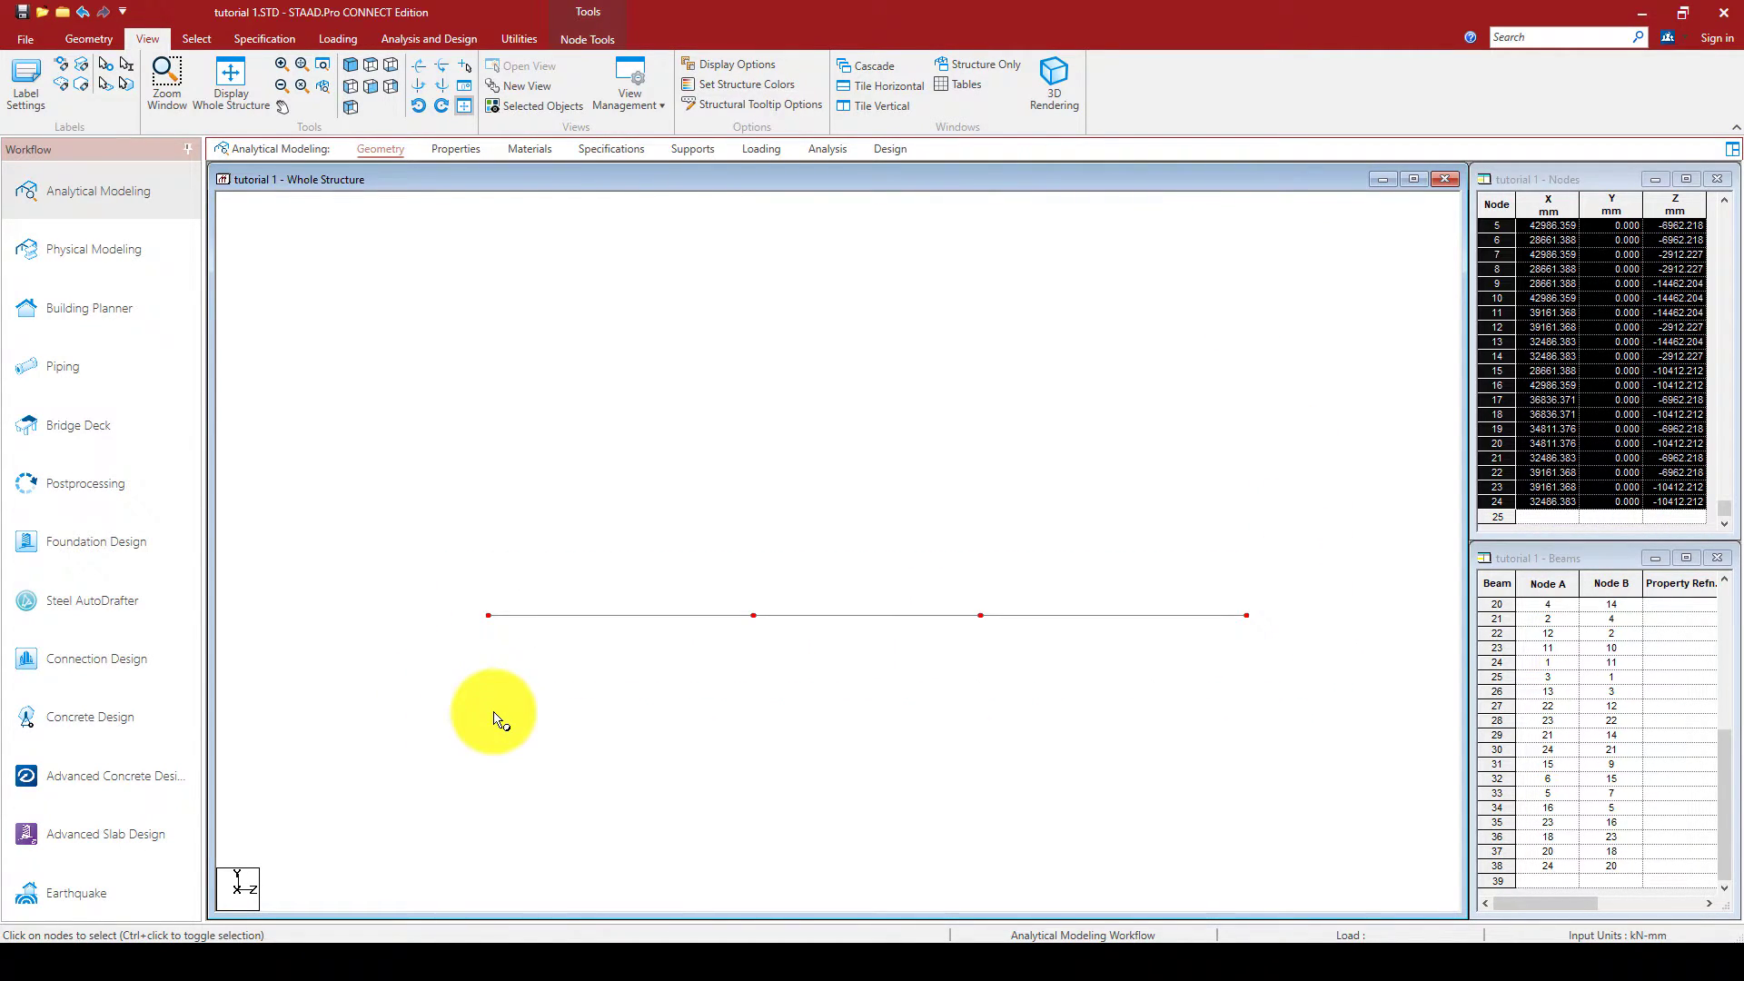
Repeat the selected nodes translationally in the Y direction with one step of 1500 mm and Link Steps enabled.
left_click(80, 38)
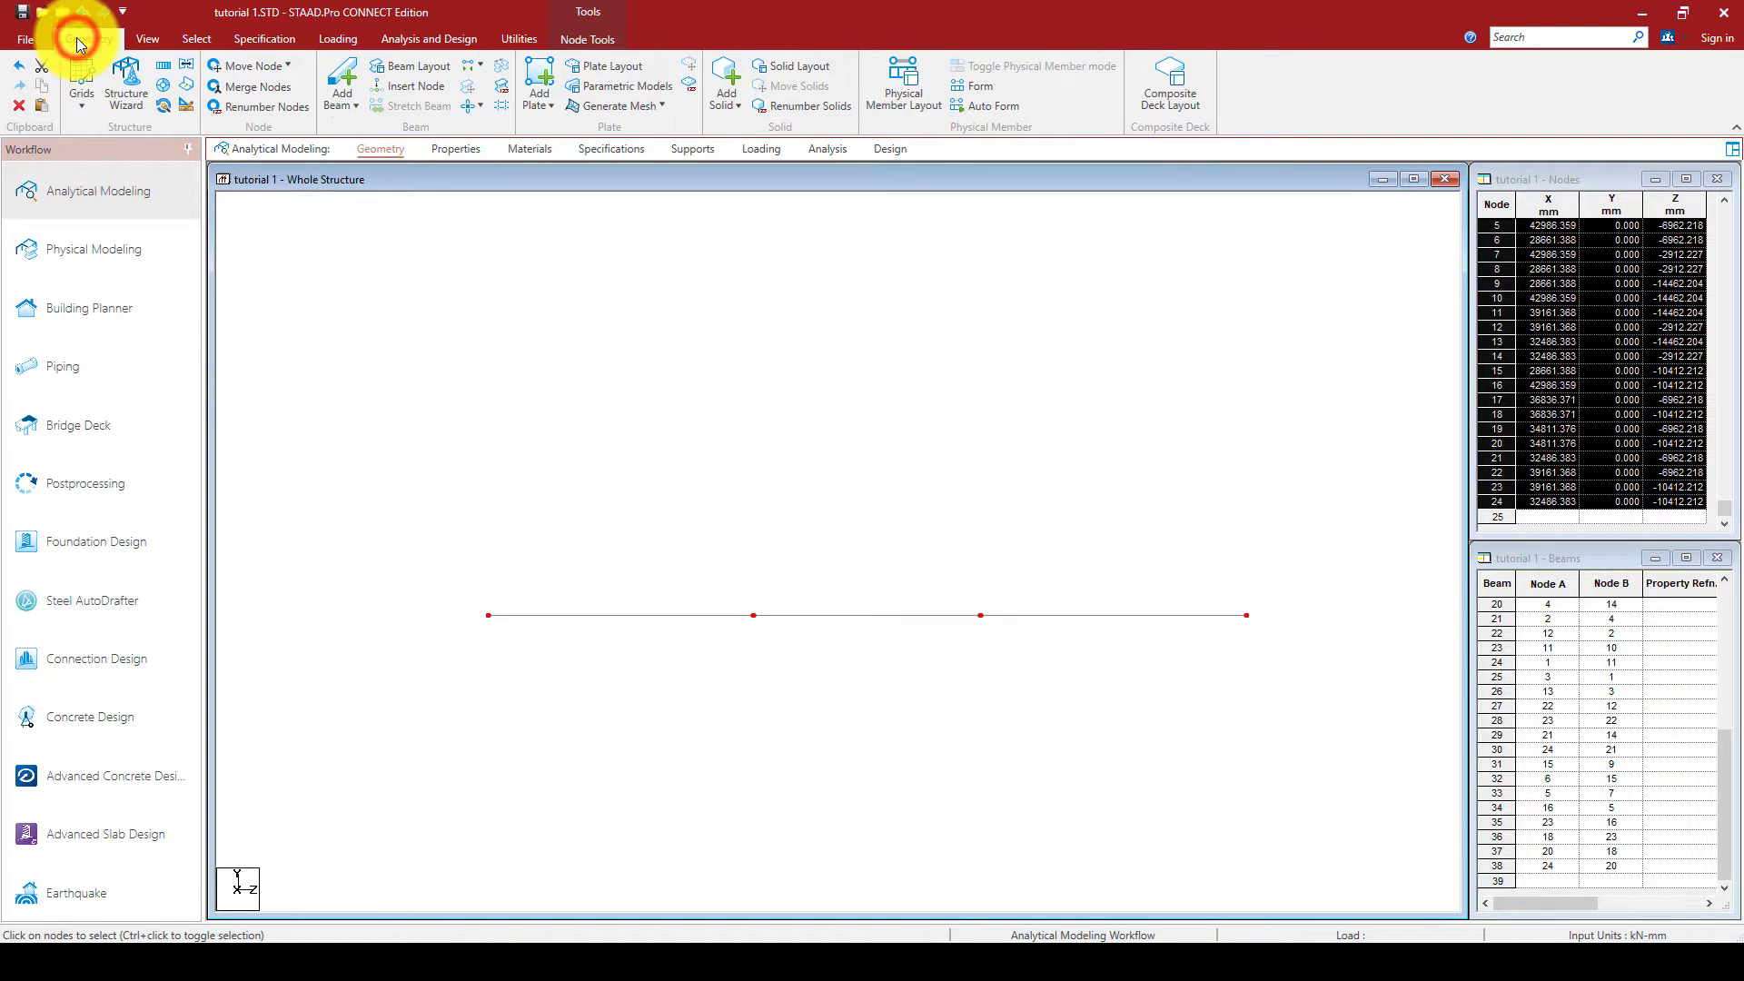
left_click(165, 70)
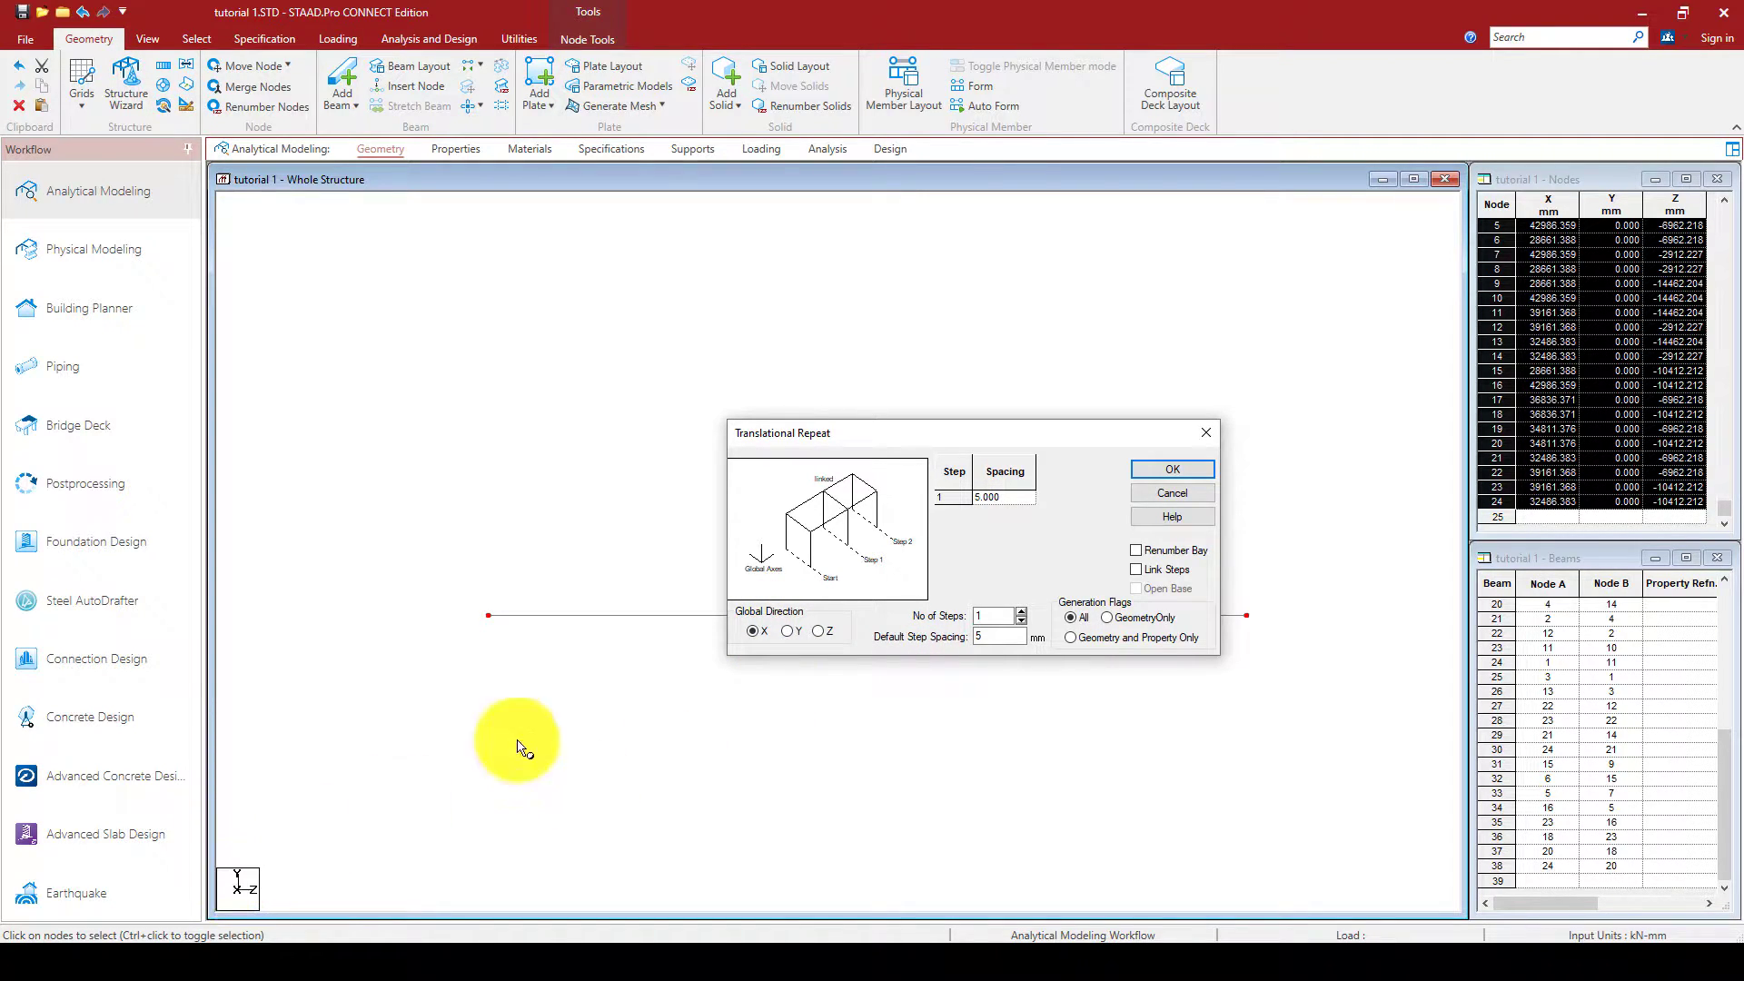
left_click(788, 631)
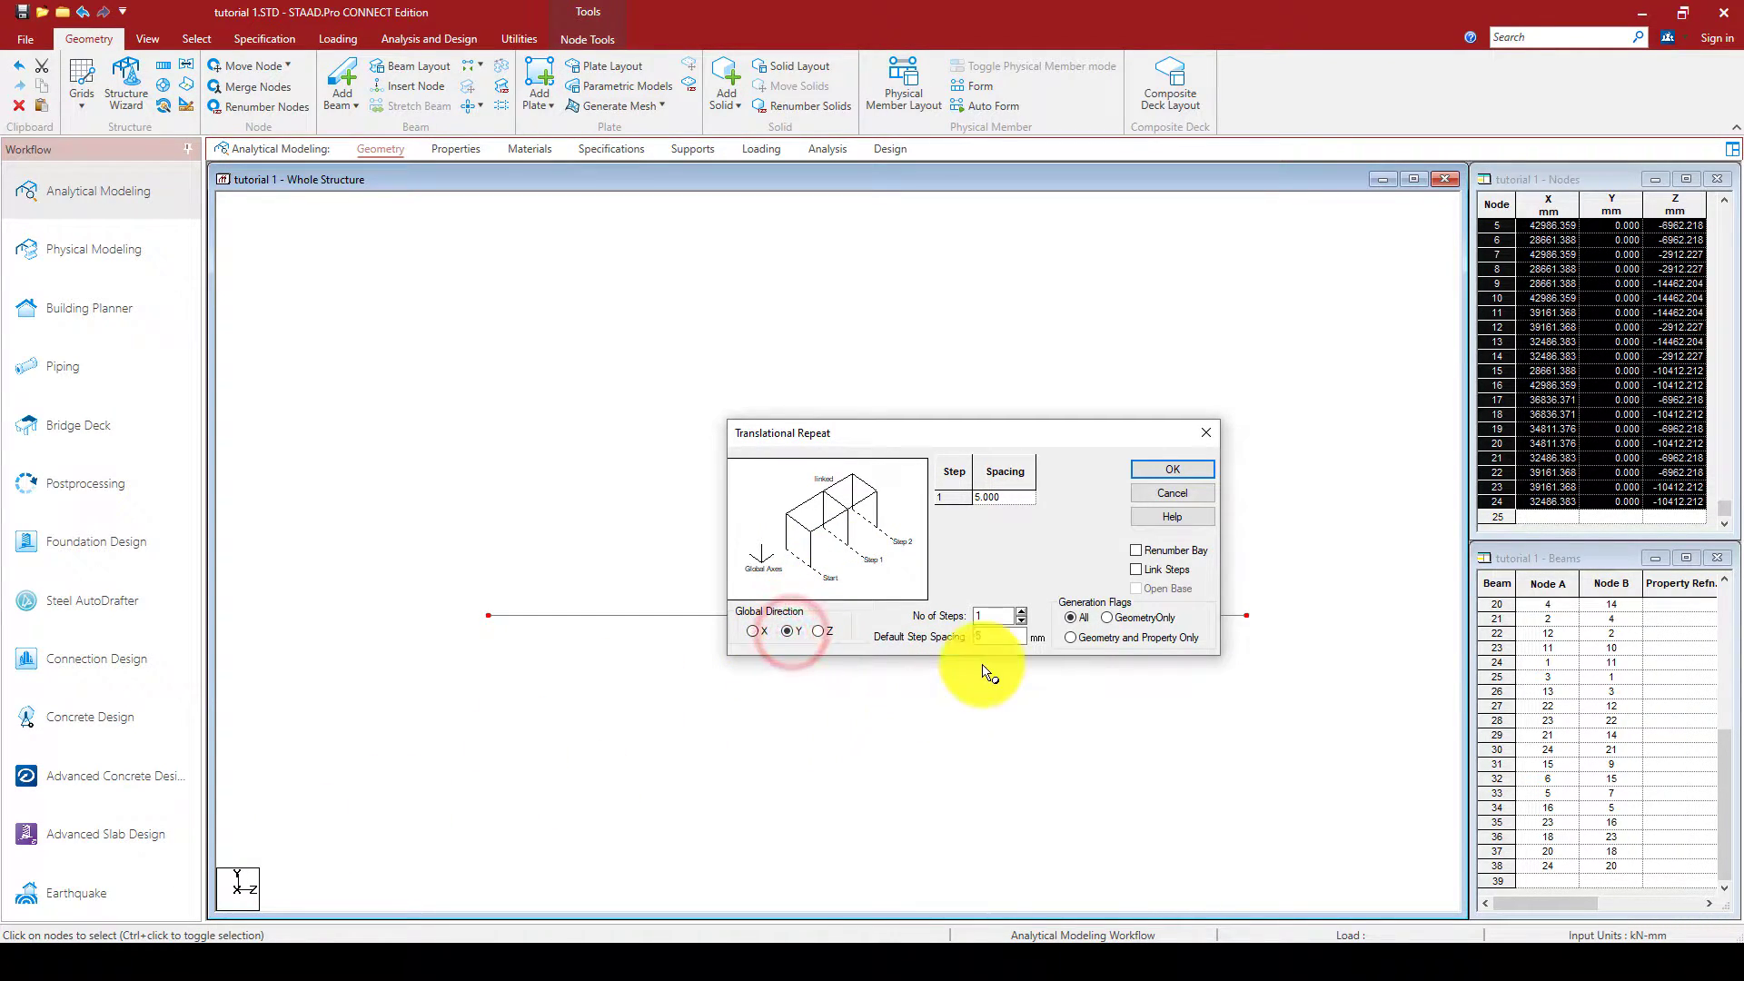
left_click(989, 635)
key("BackSpace")
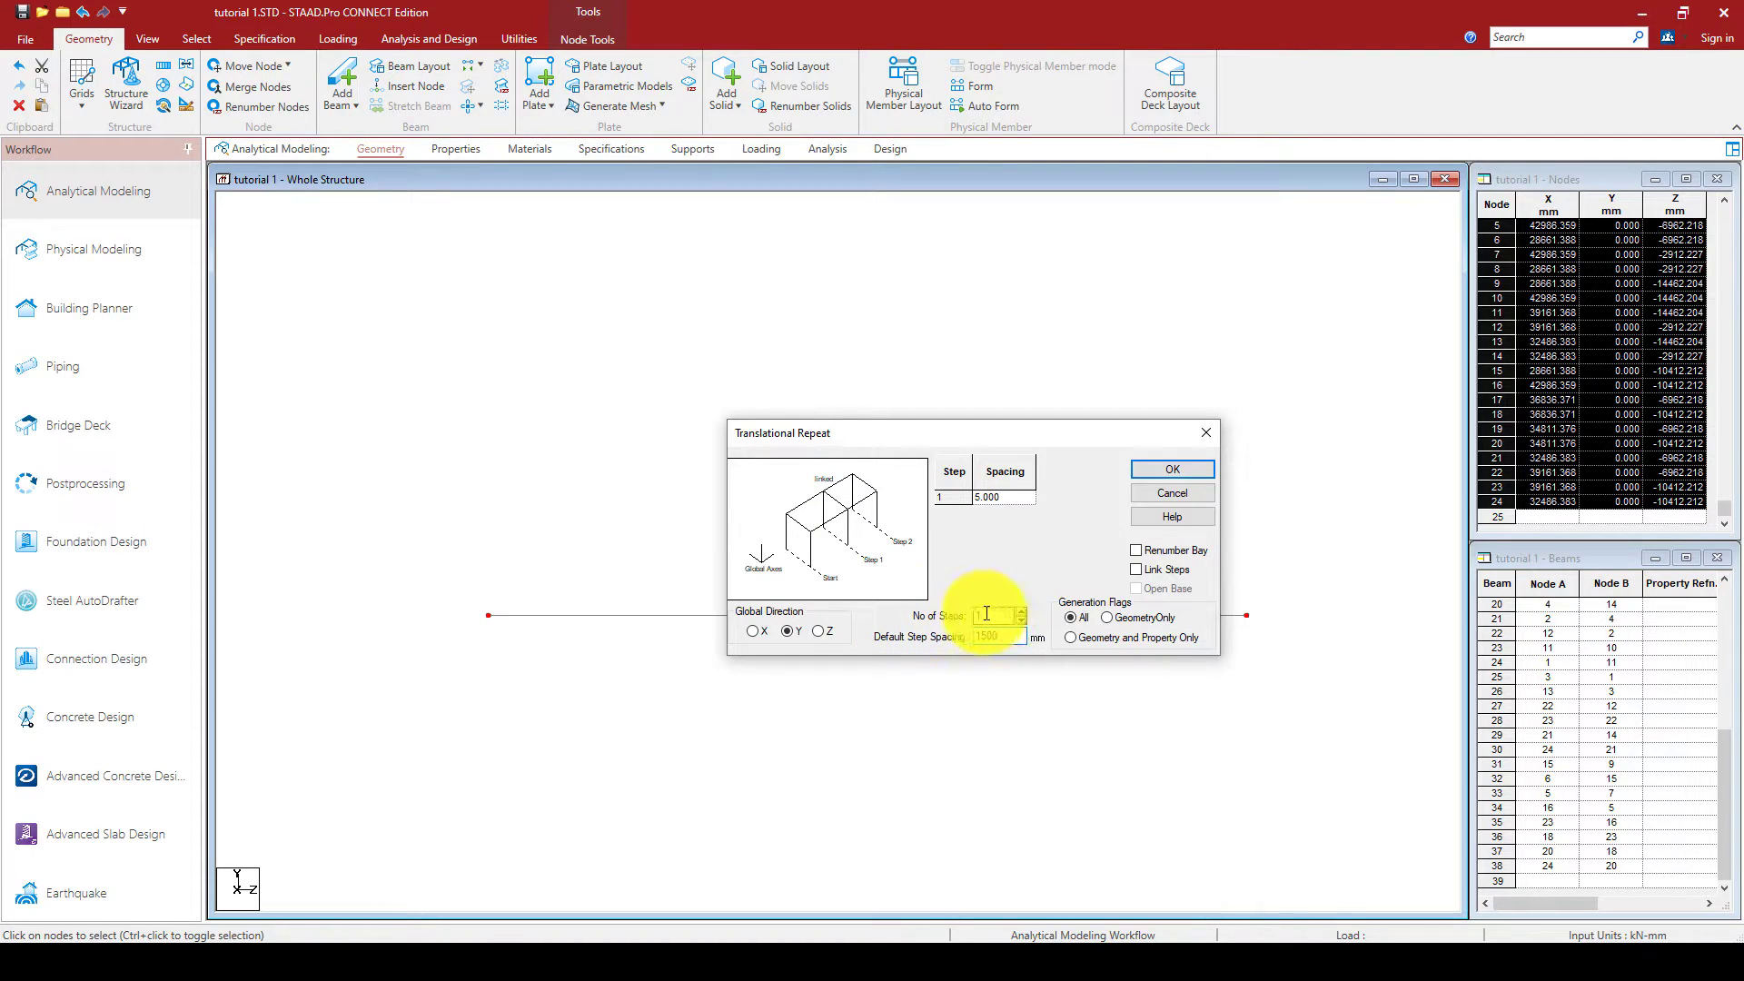
left_click(1136, 569)
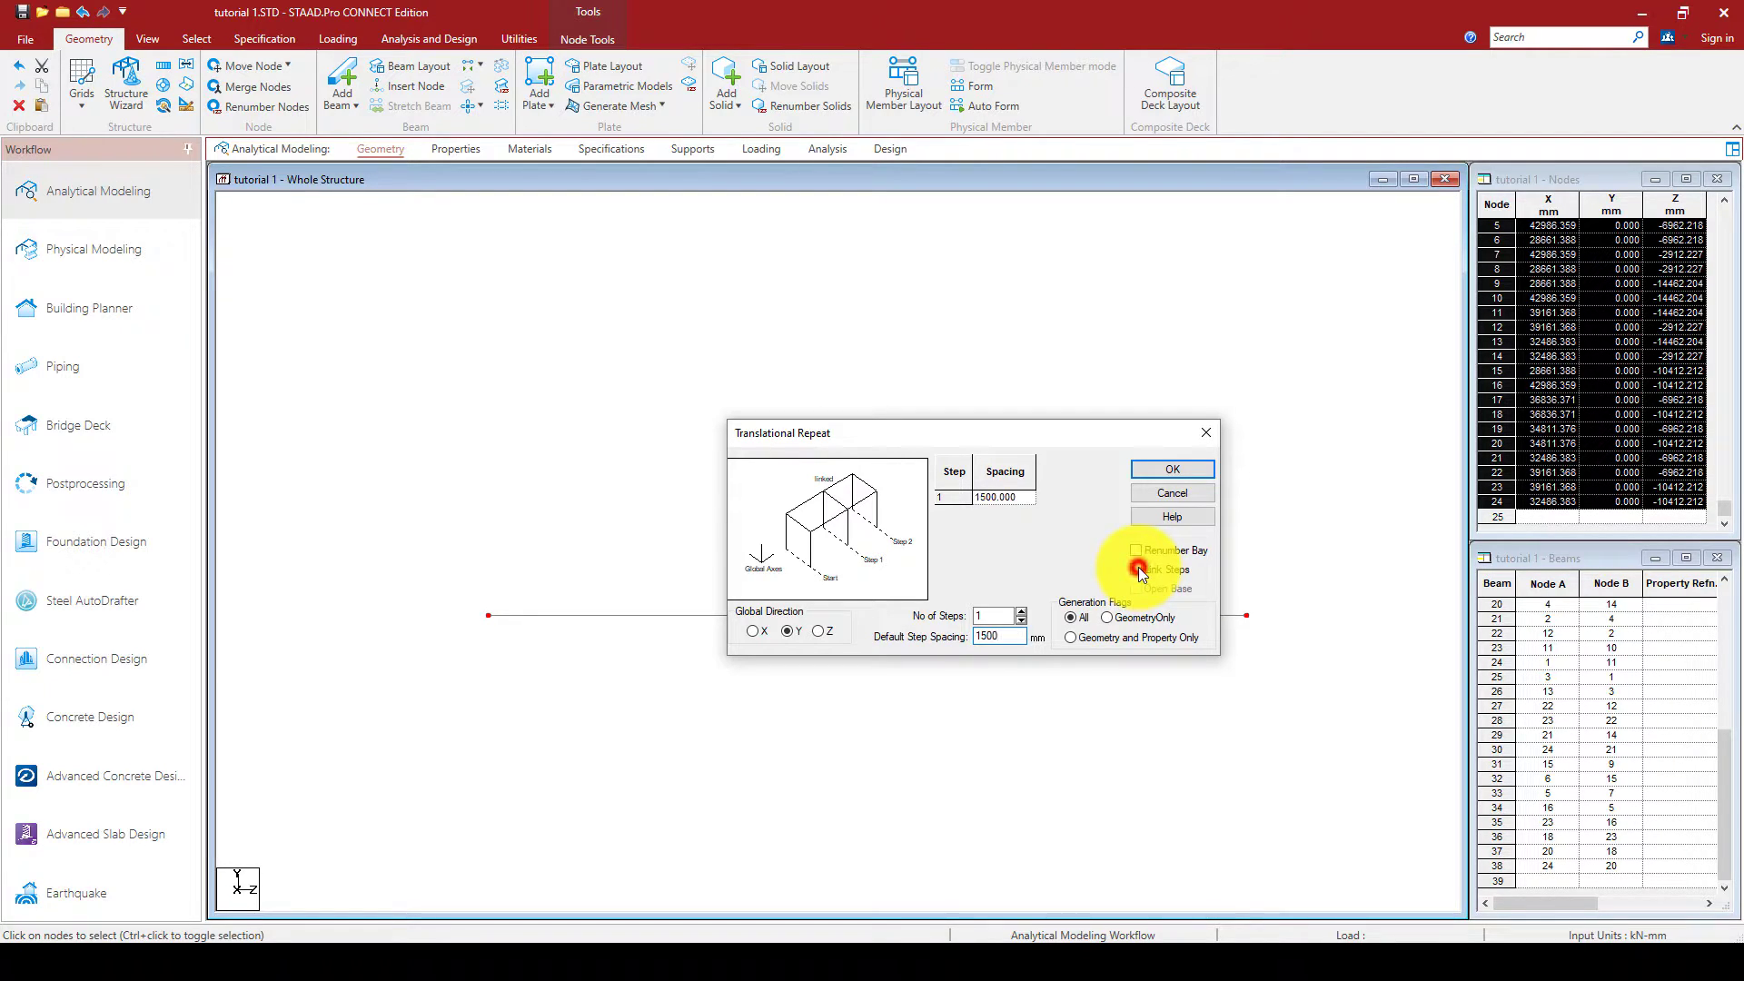
left_click(1175, 467)
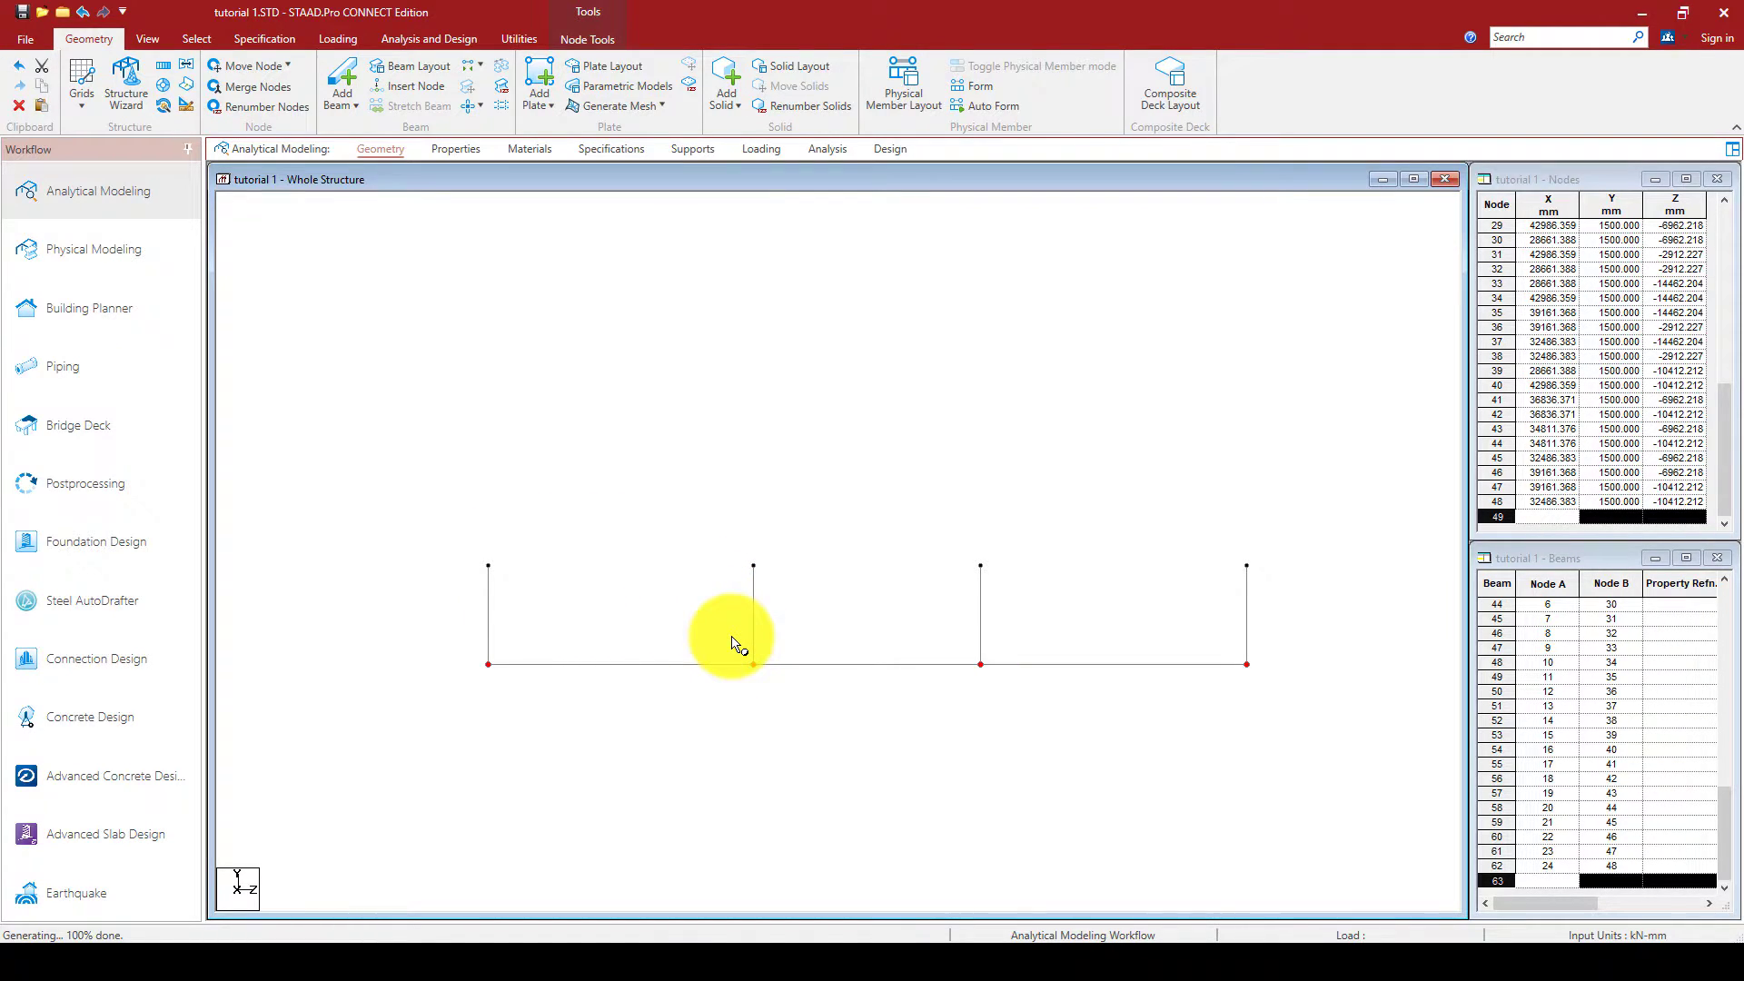
Show the model in isometric view to check the generated columns, and clear the node selection.
left_click(149, 38)
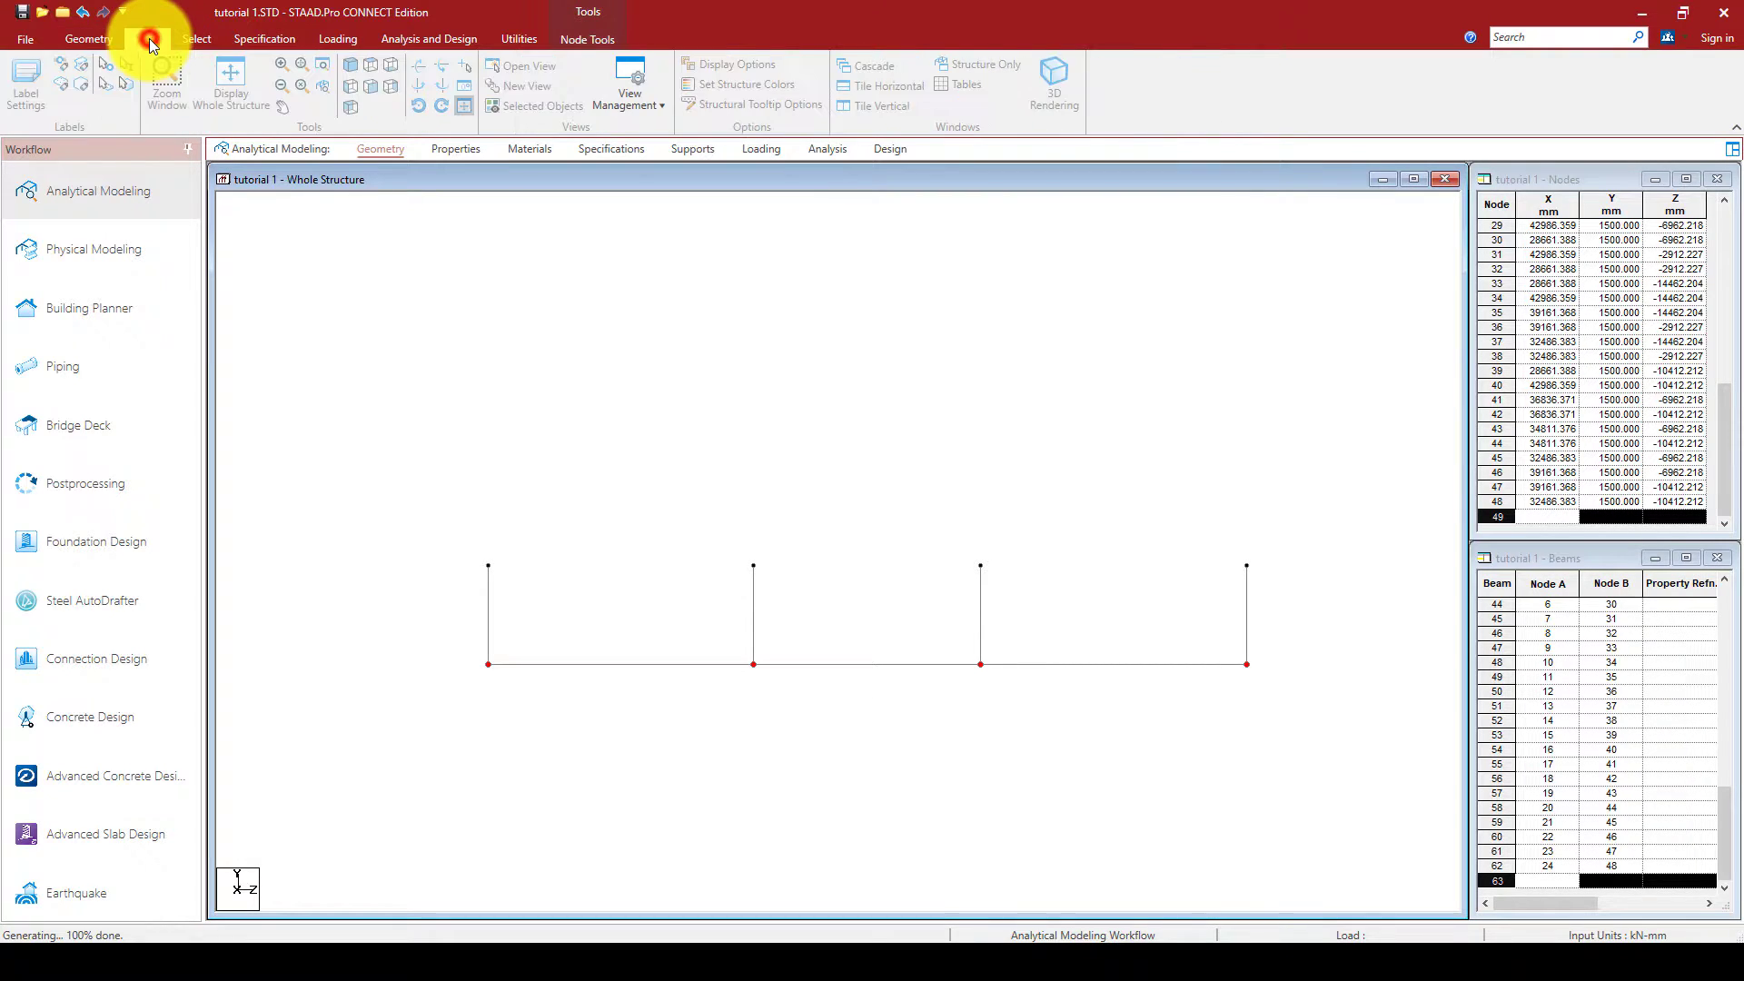
left_click(350, 65)
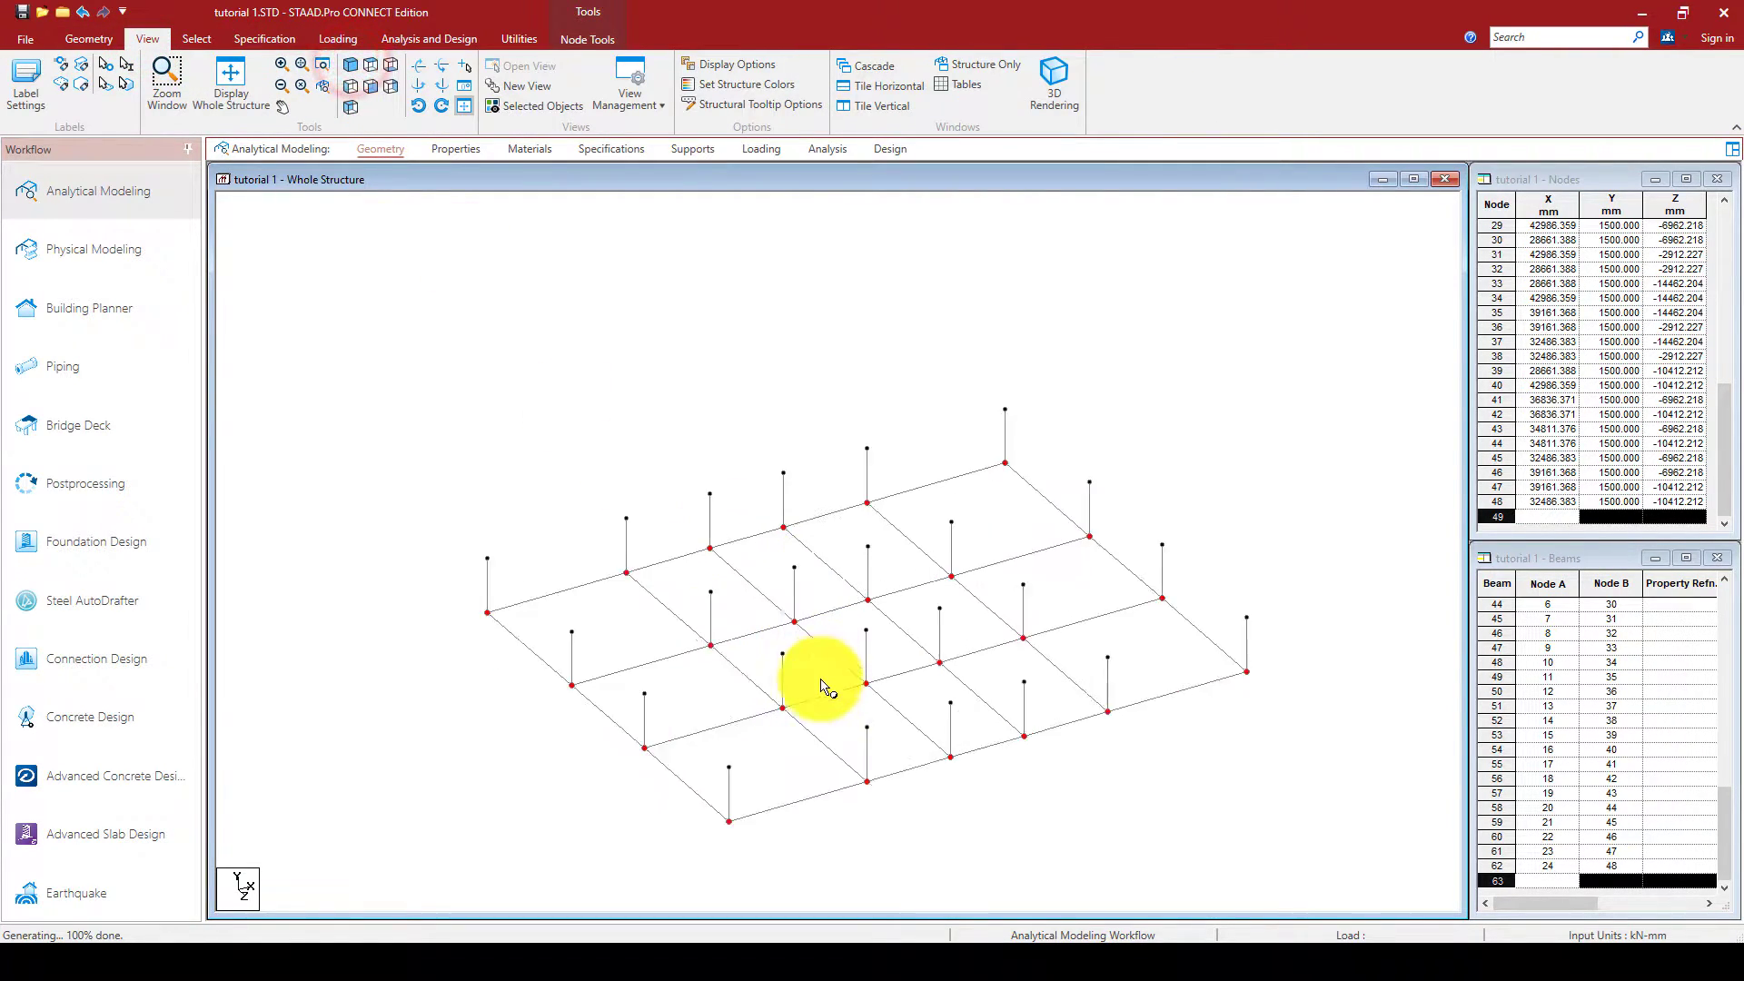
left_click(1171, 405)
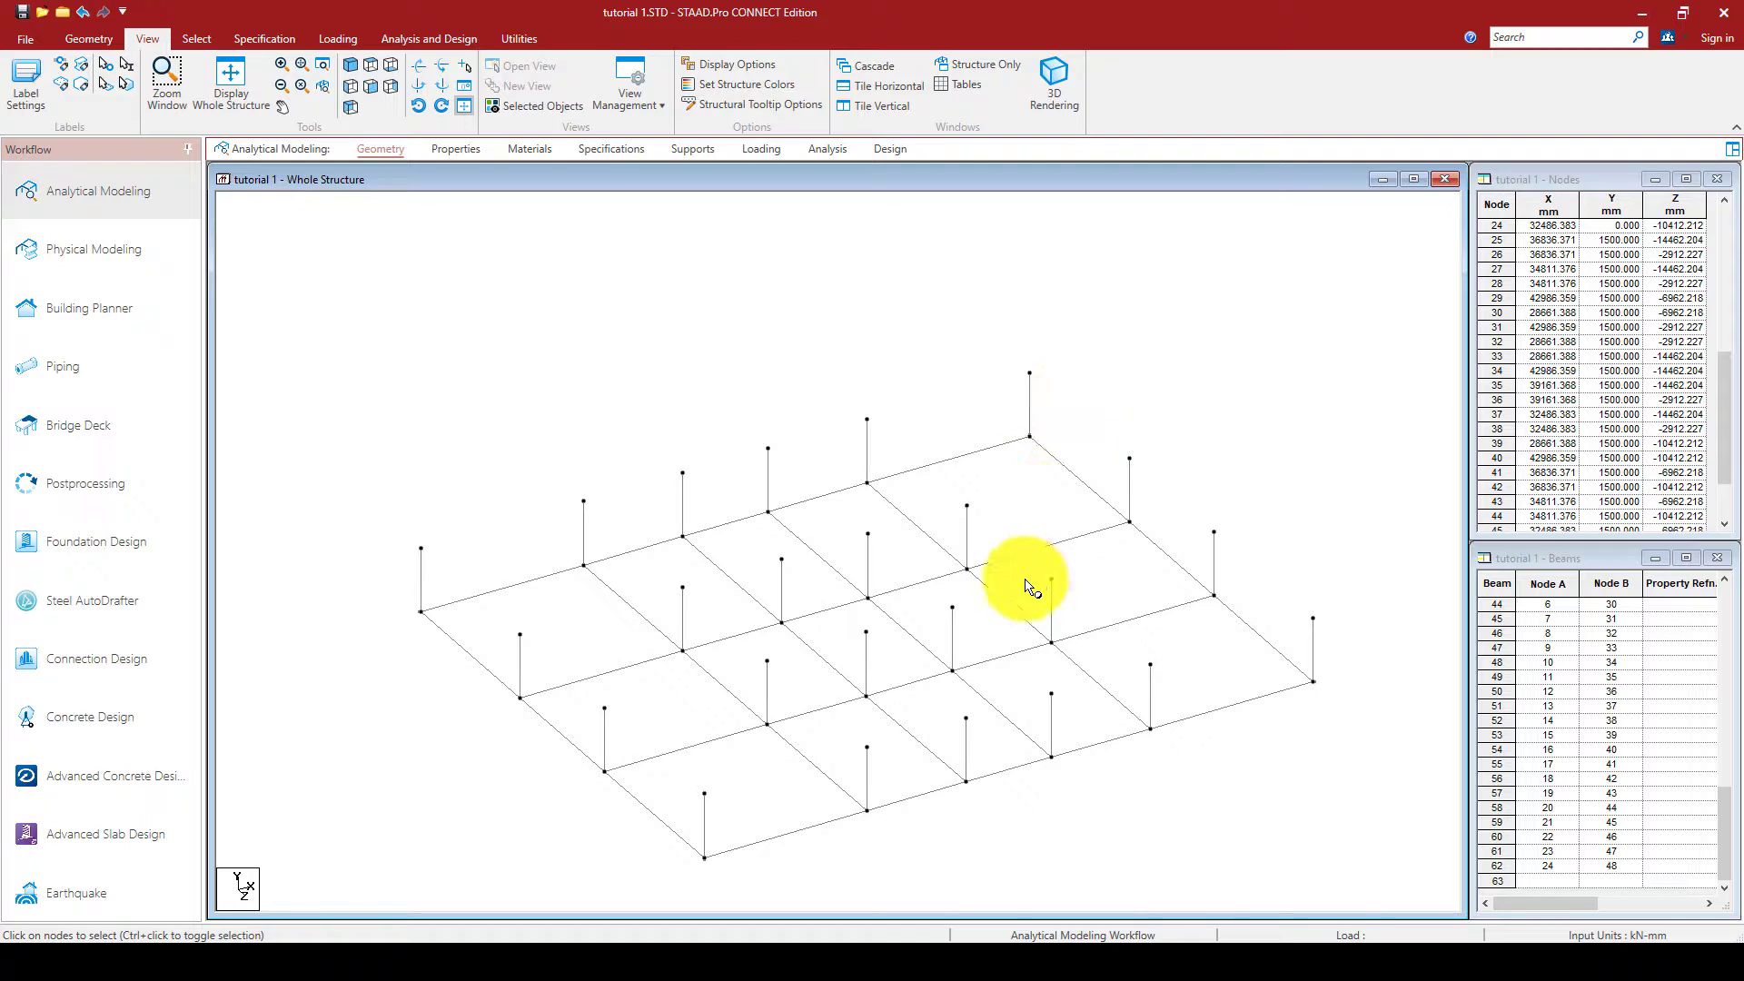
In side elevation along X, copy all base-level grid beams with the Beams Cursor and paste them 1500 mm up in the Y direction.
left_click(346, 86)
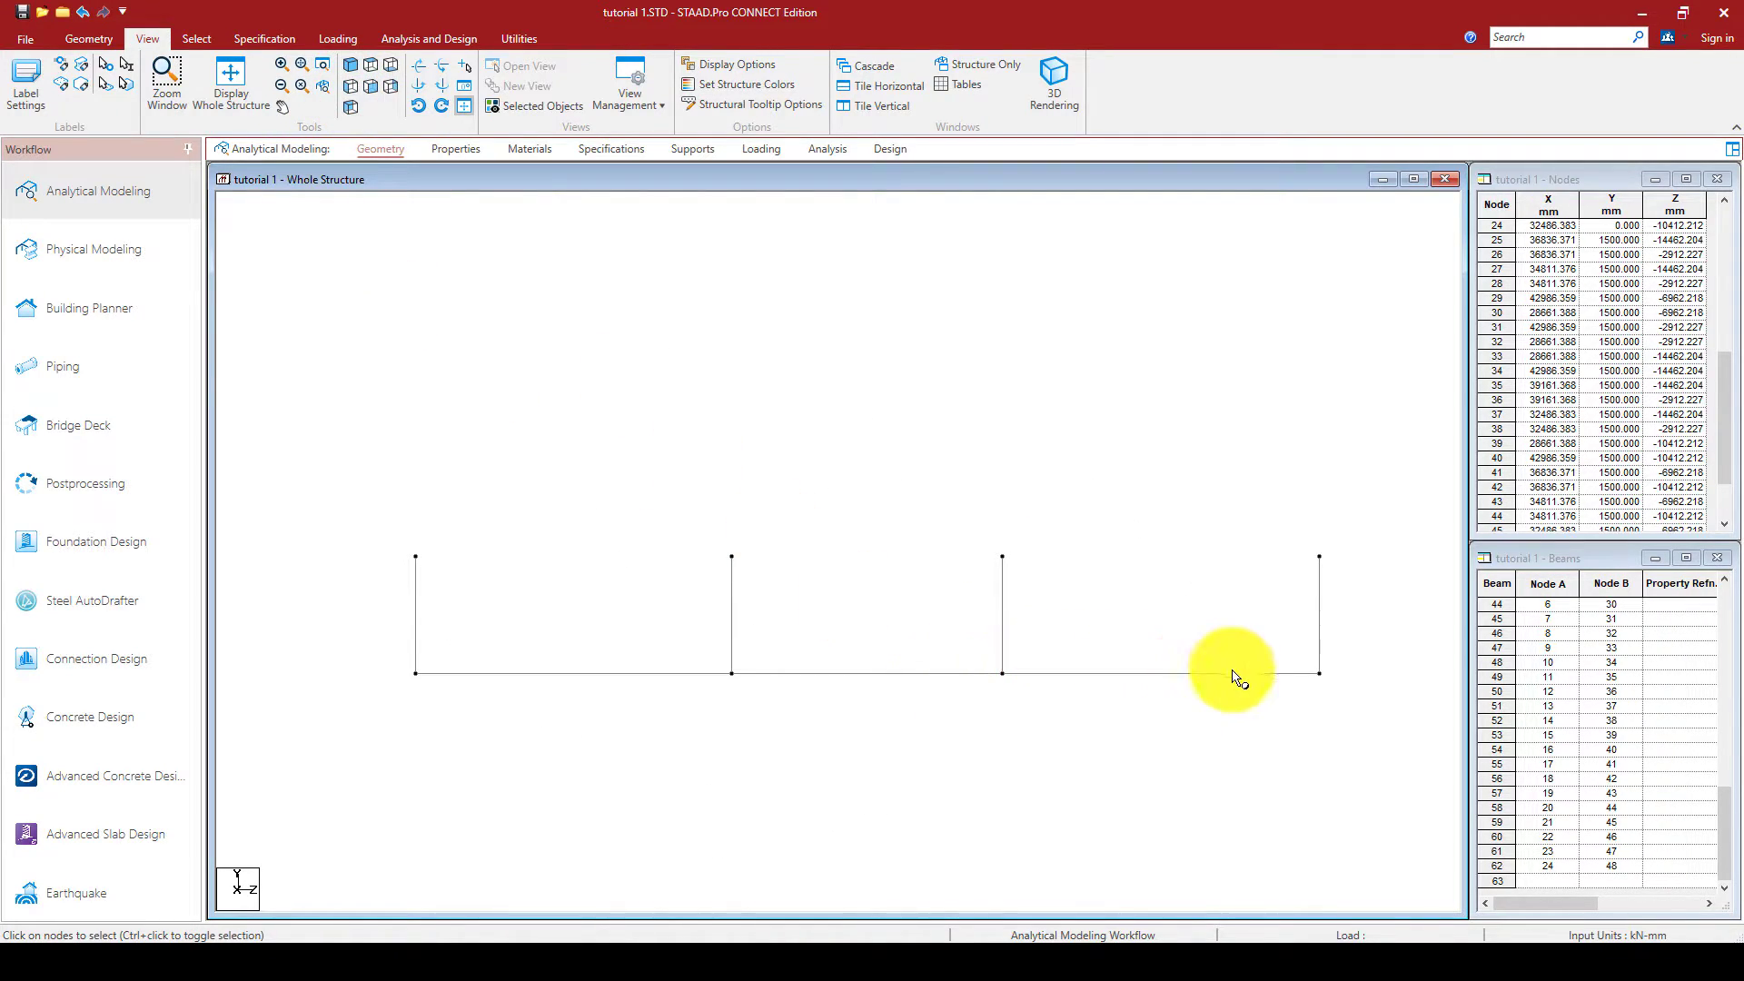
right_click(1178, 736)
mouse_move(1210, 363)
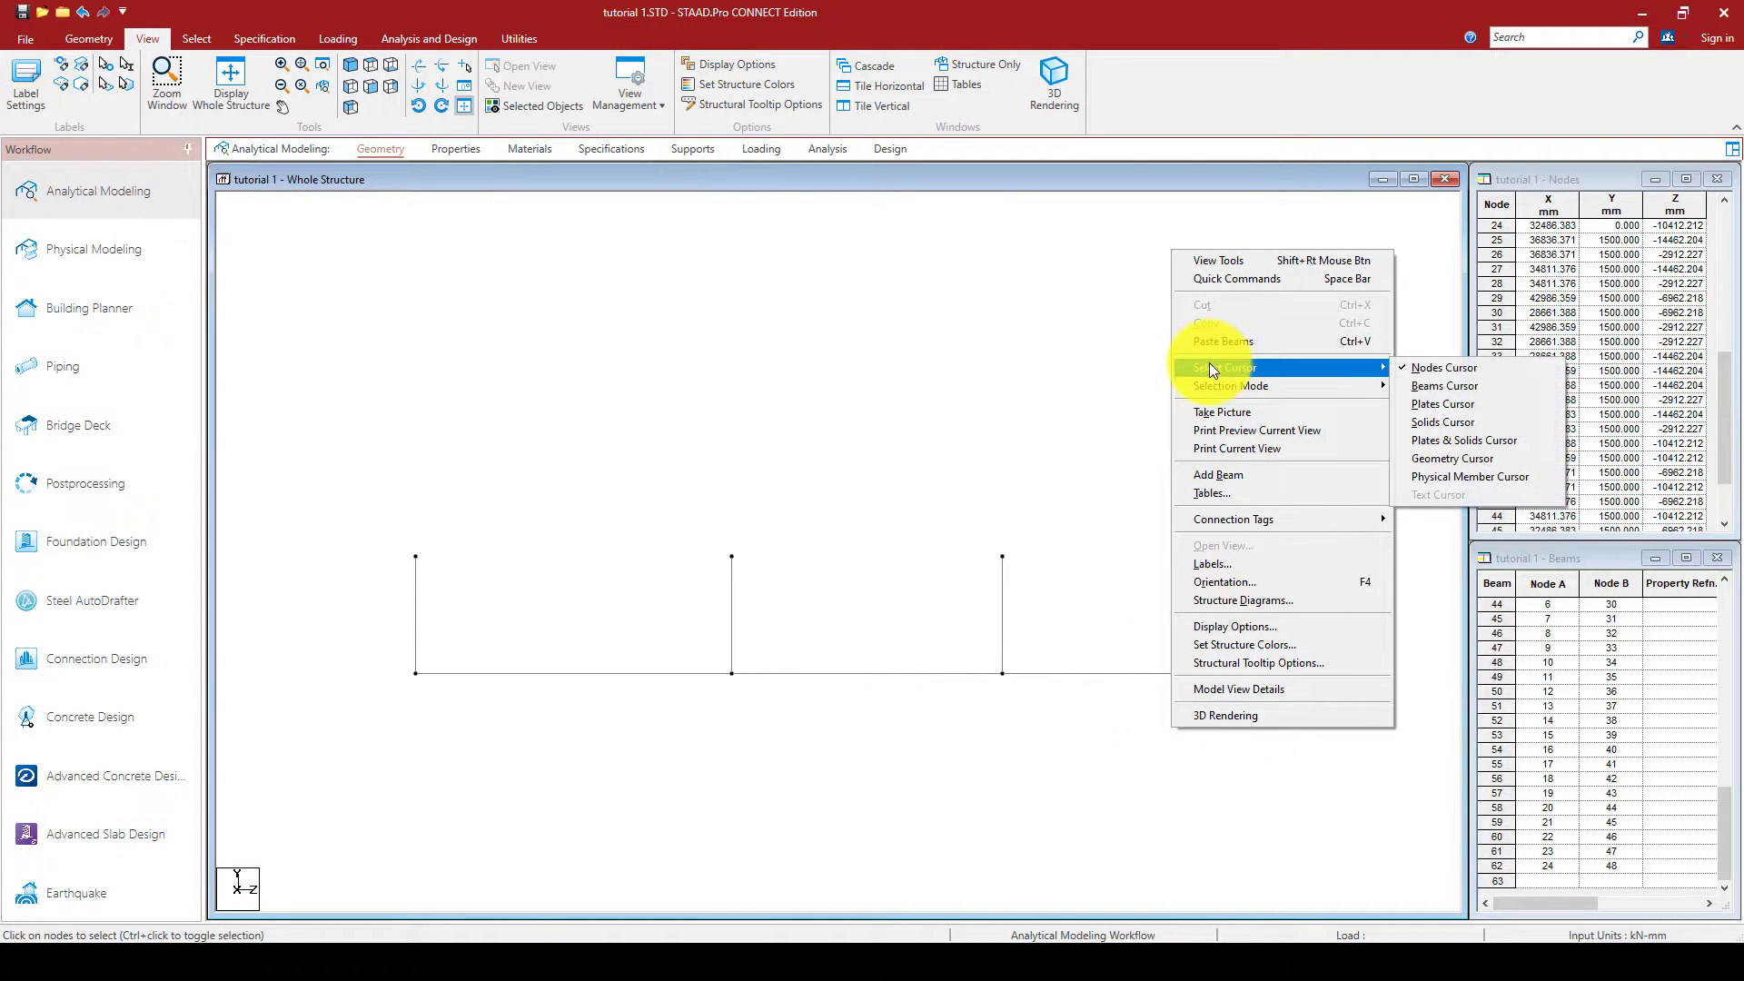
left_click(1441, 385)
left_click_drag(1368, 664, 355, 724)
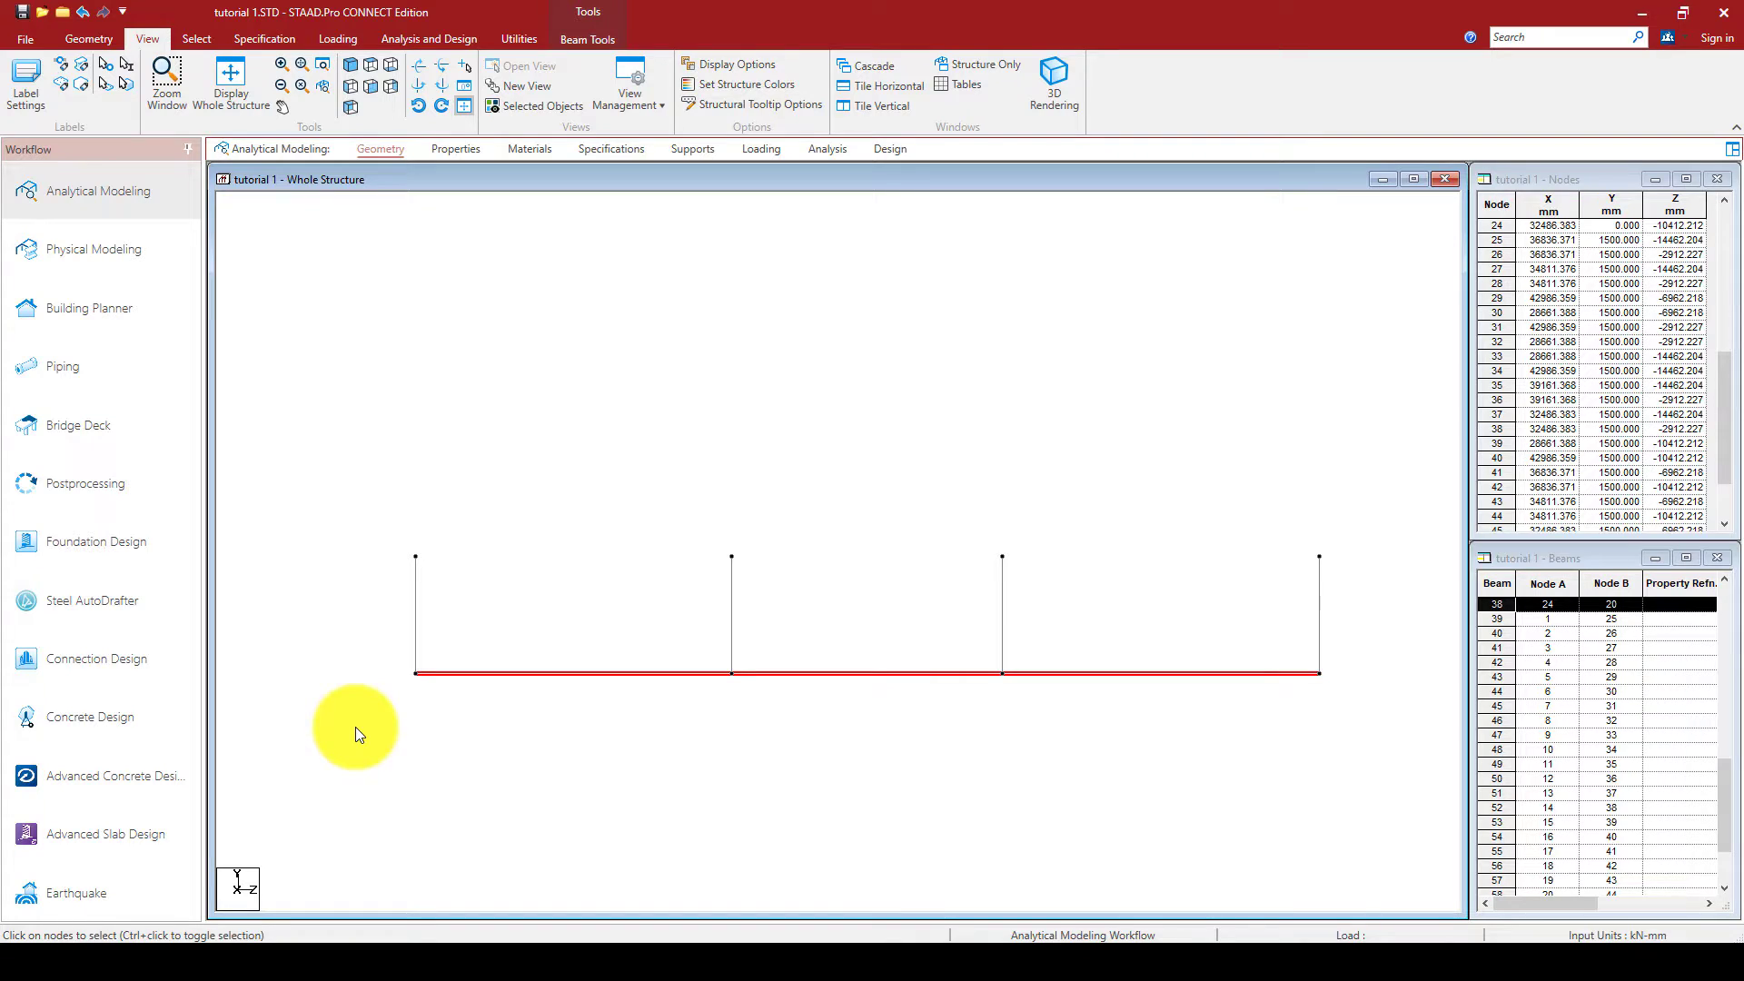
key("ctrl+v")
left_click(893, 587)
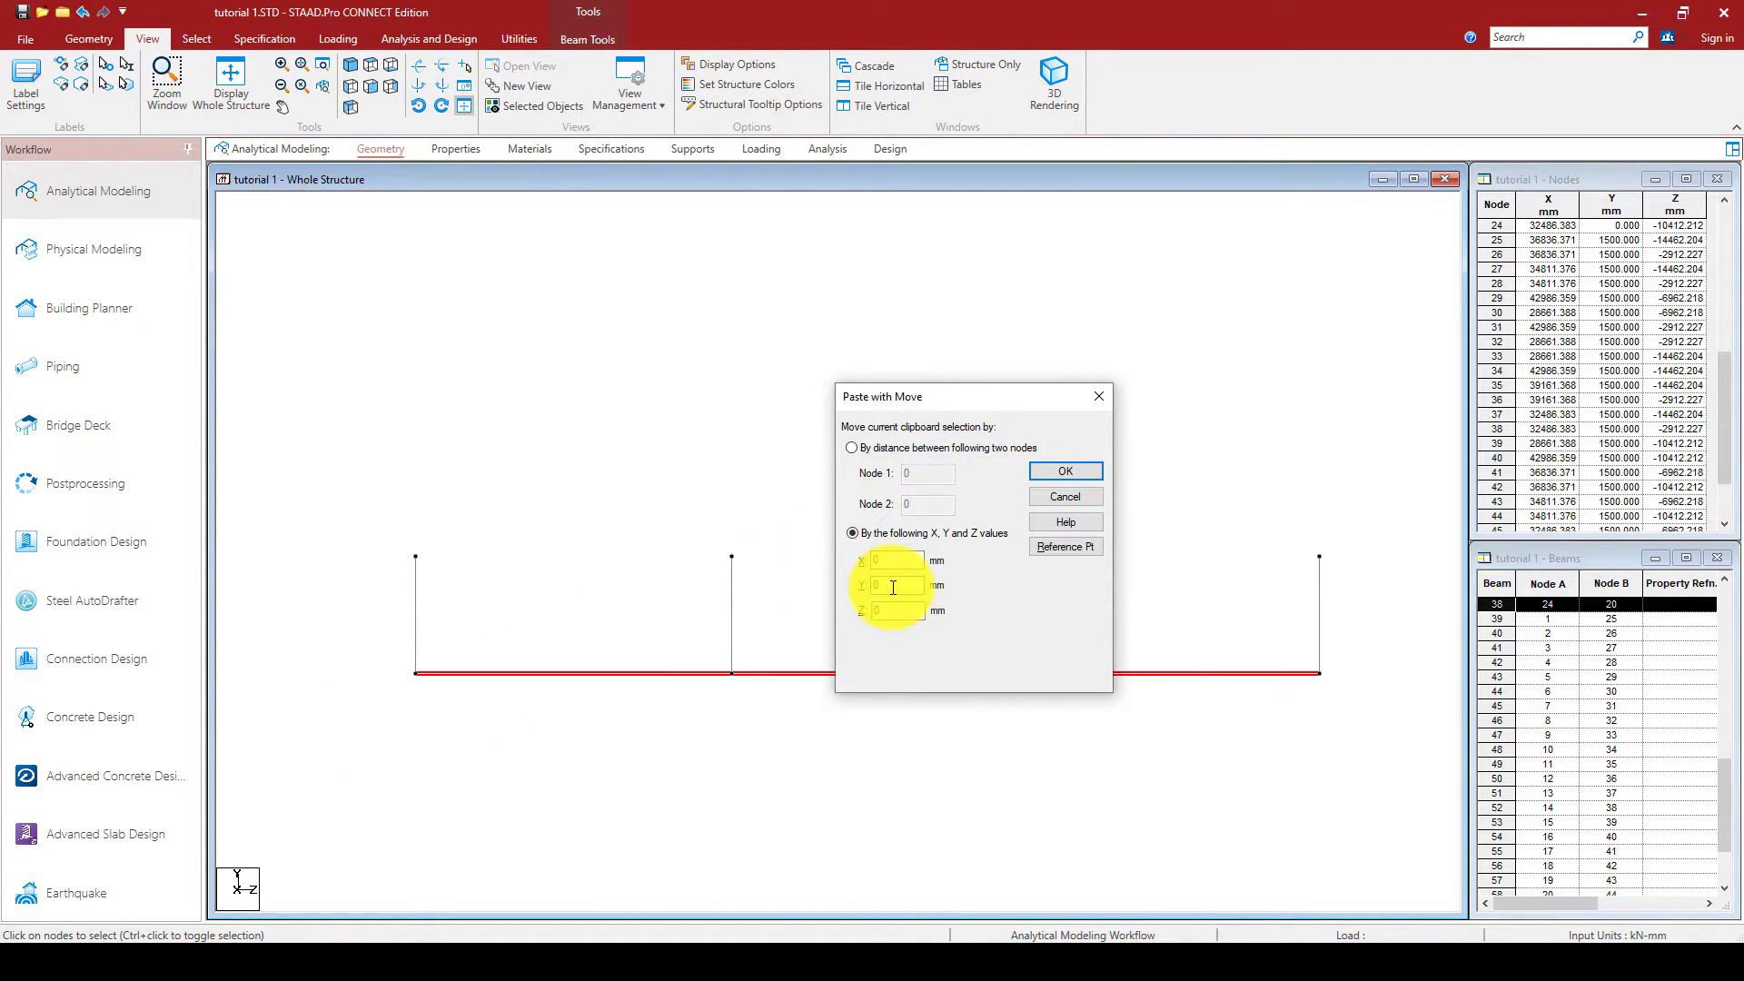
type("1500")
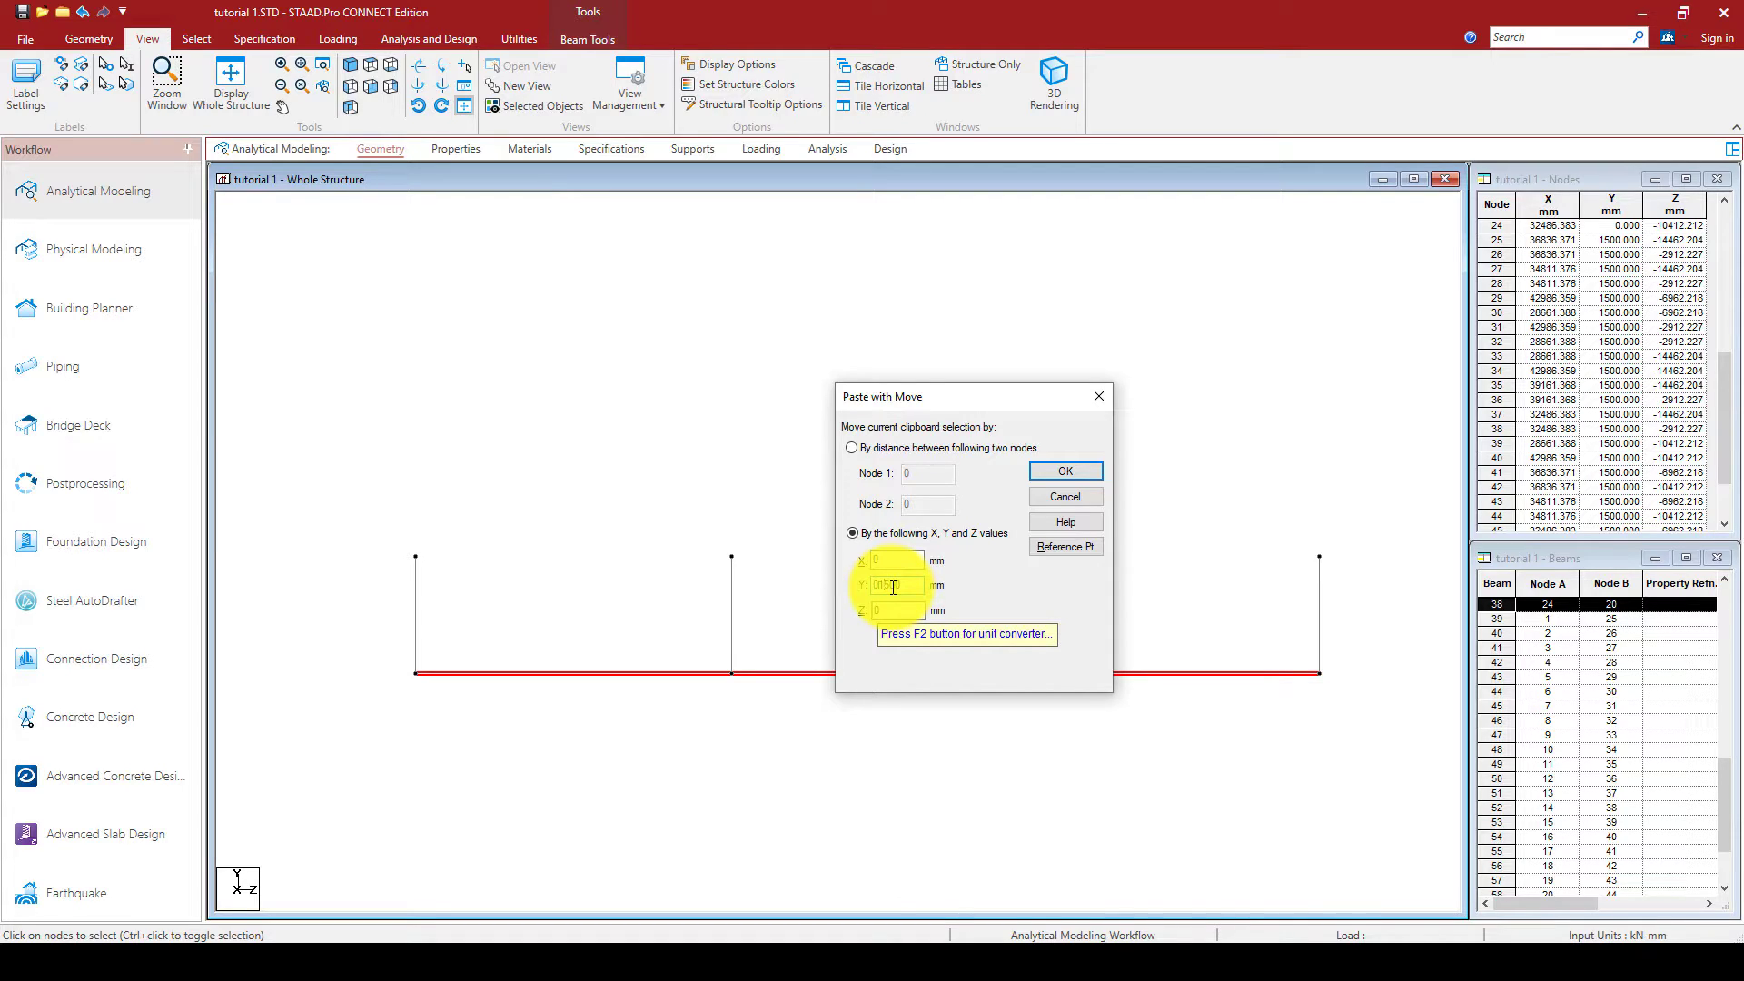
left_click(1086, 472)
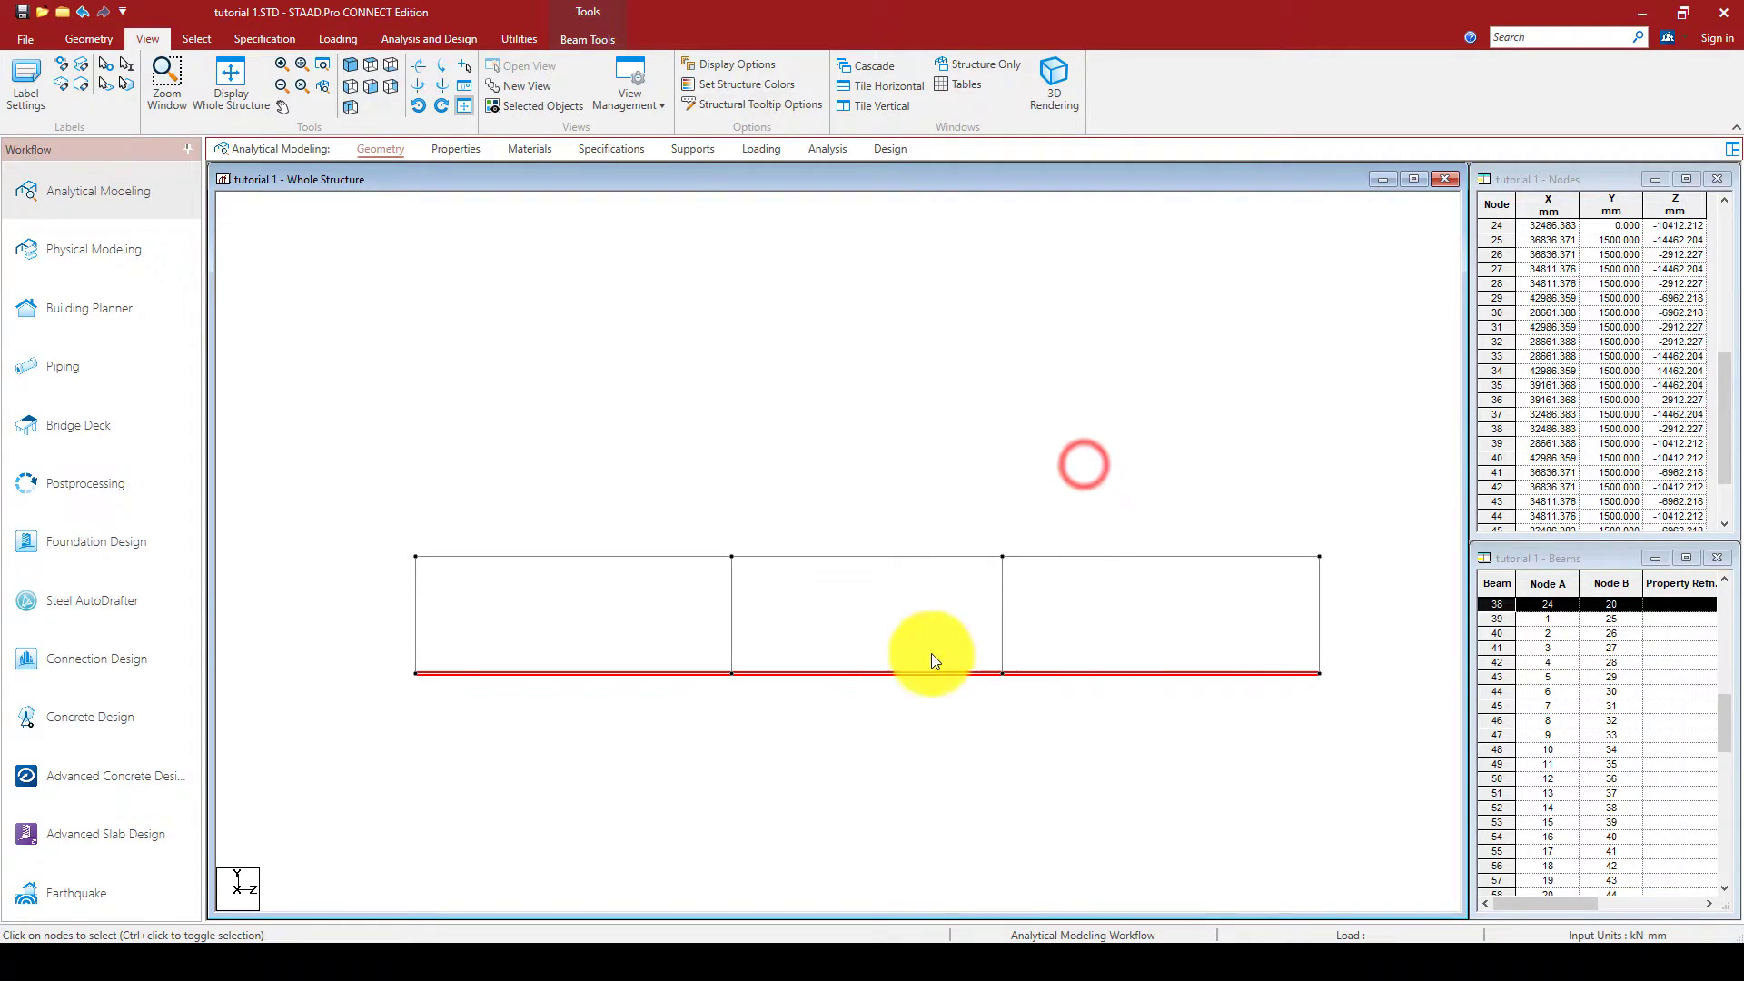
left_click(734, 451)
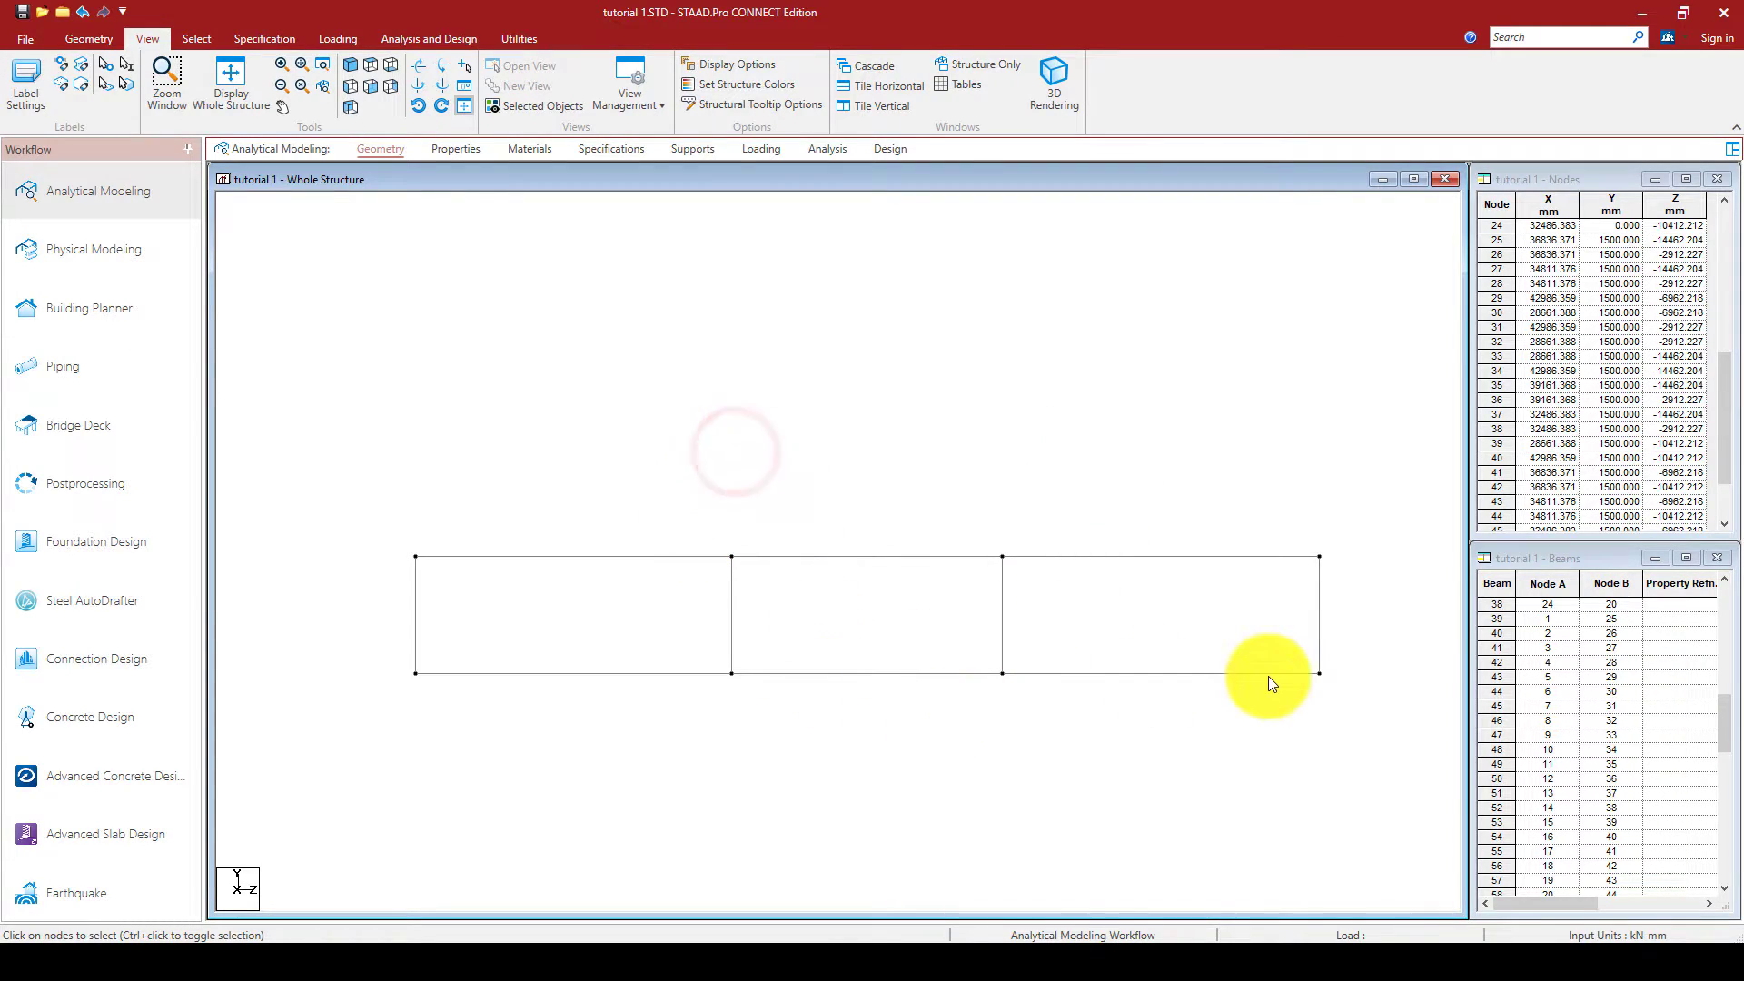
Delete the original base-level beams and check the remaining frame in isometric view.
left_click_drag(1347, 651, 332, 750)
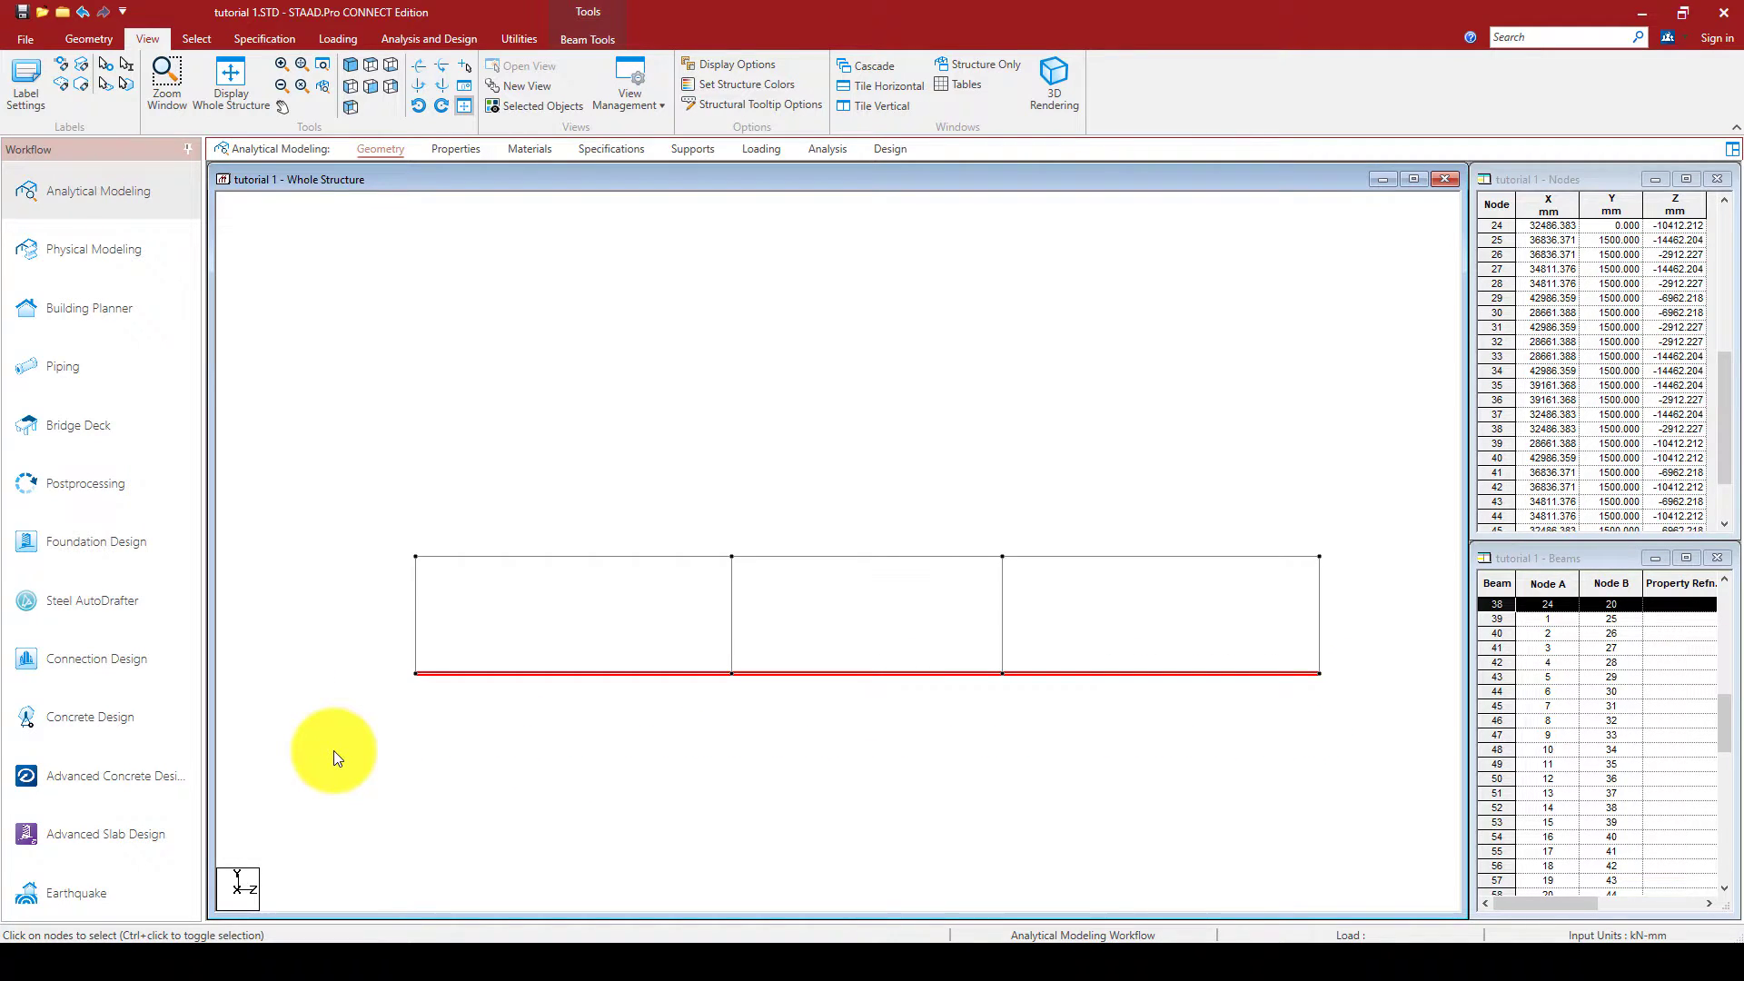
key("Delete")
key("Return")
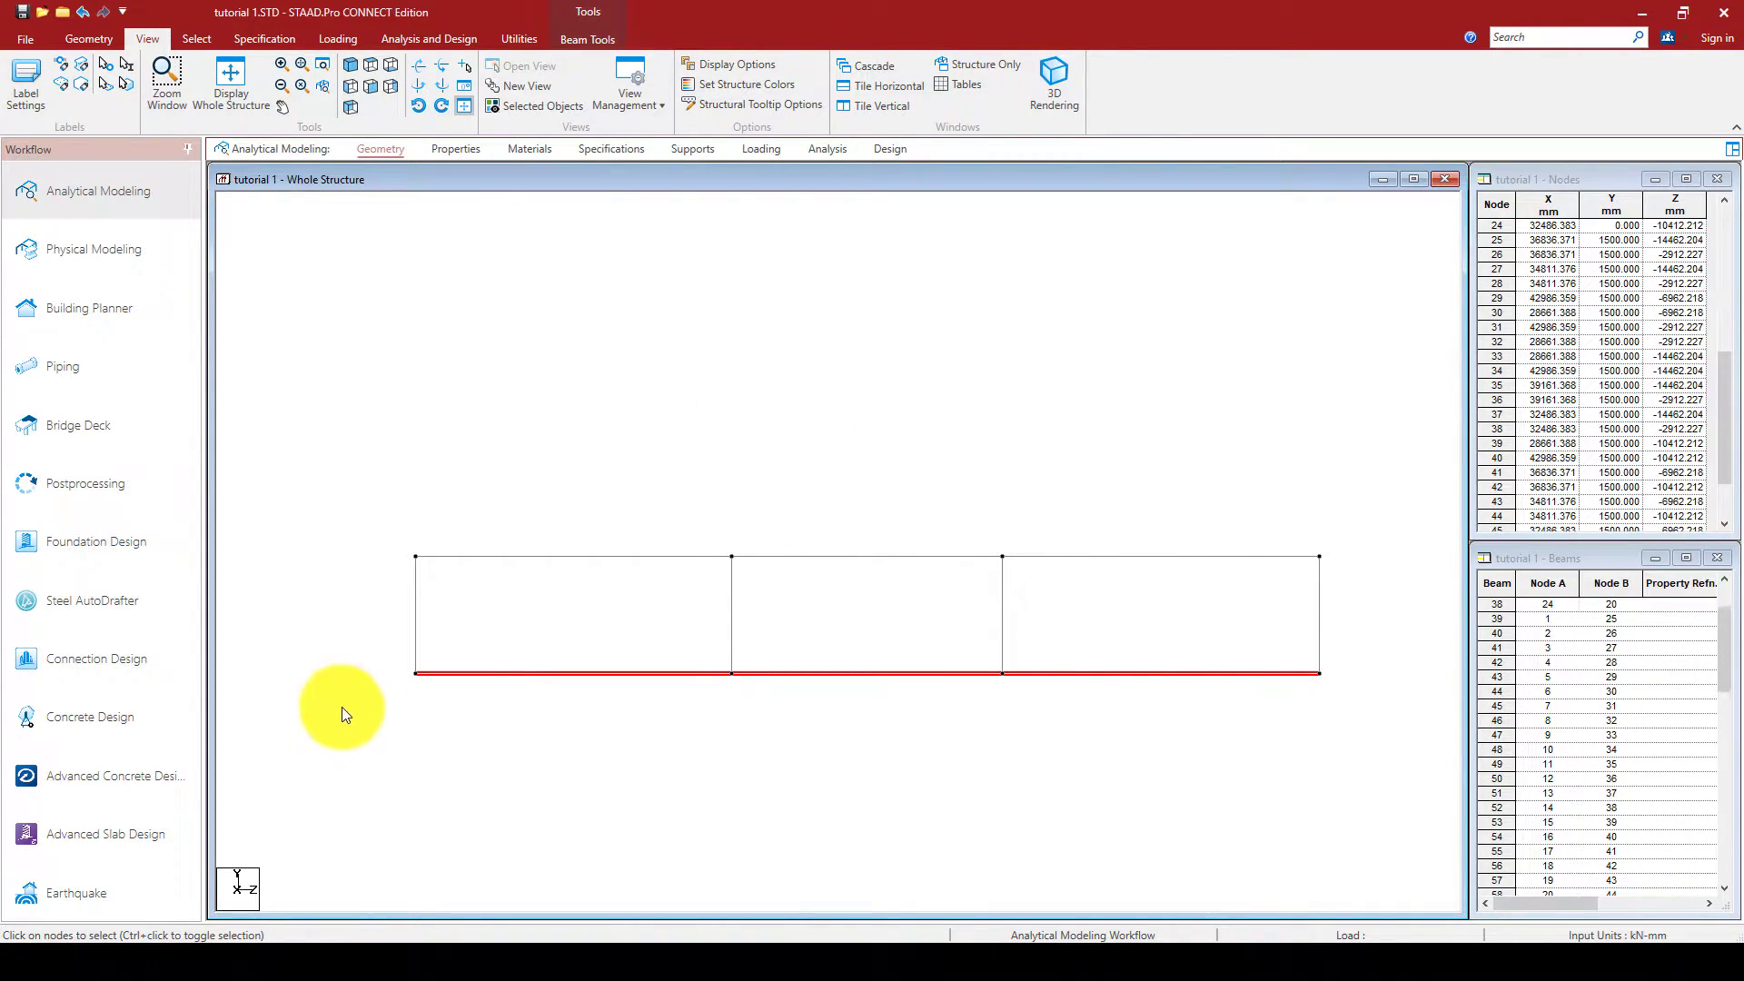
left_click(352, 60)
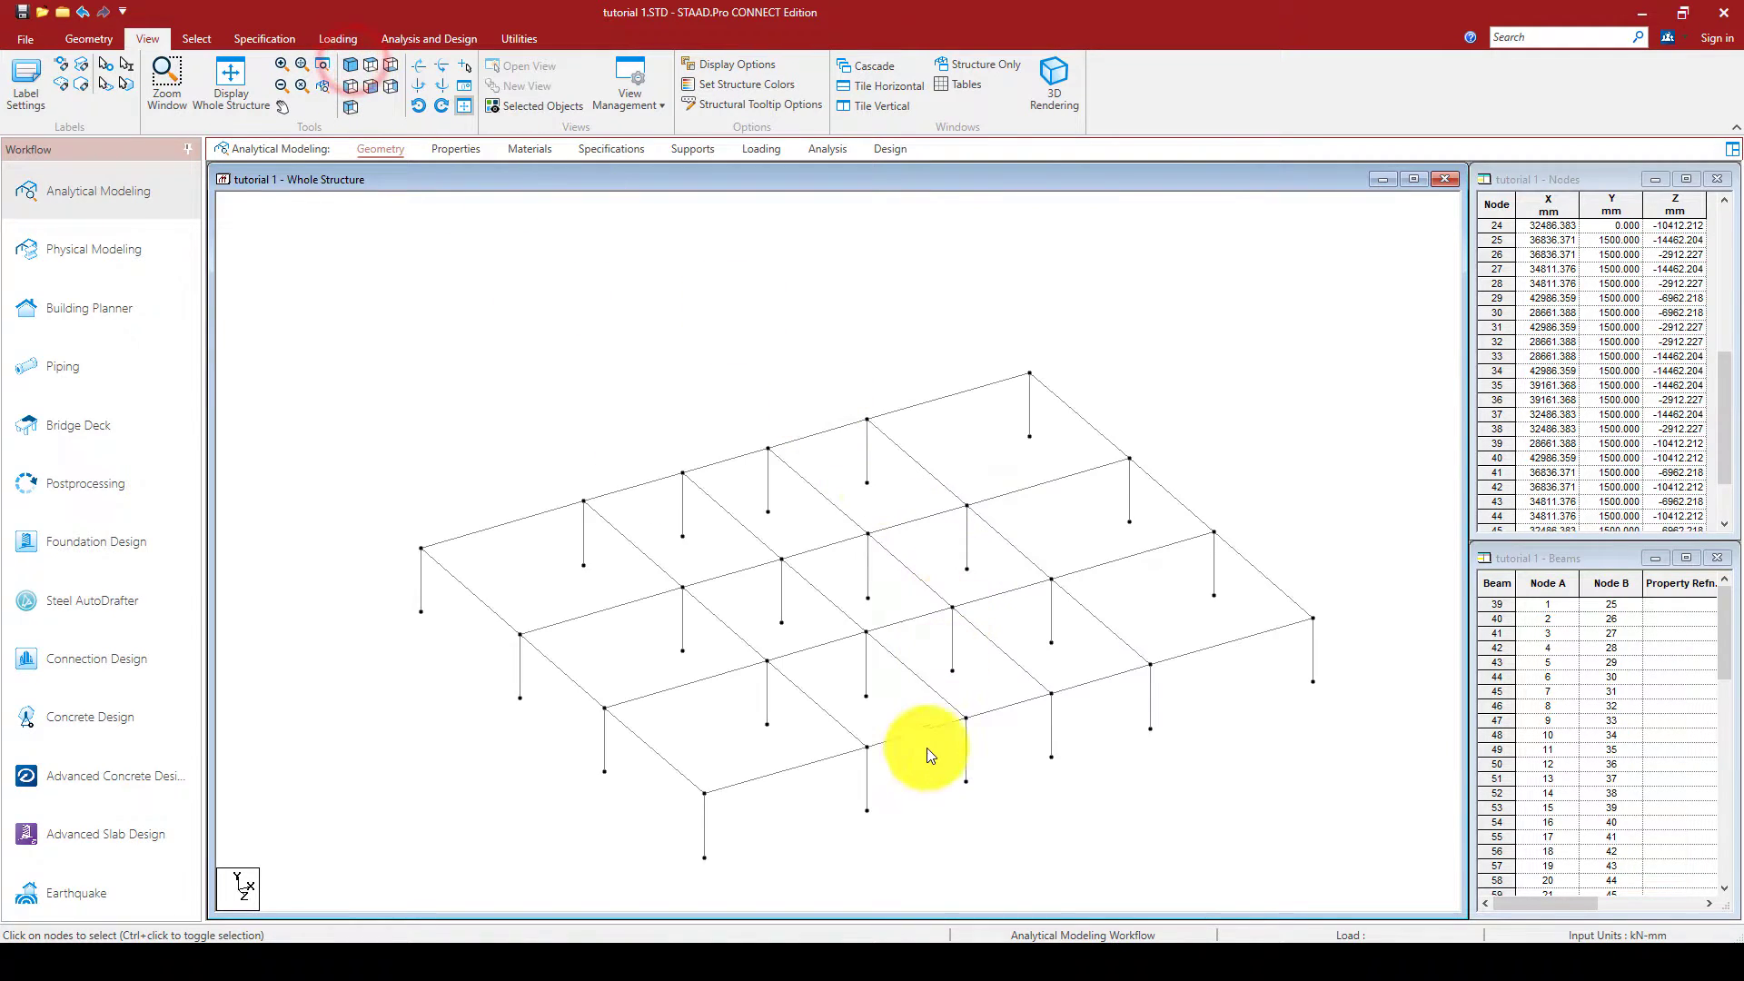
scroll(699, 556, "down", 3)
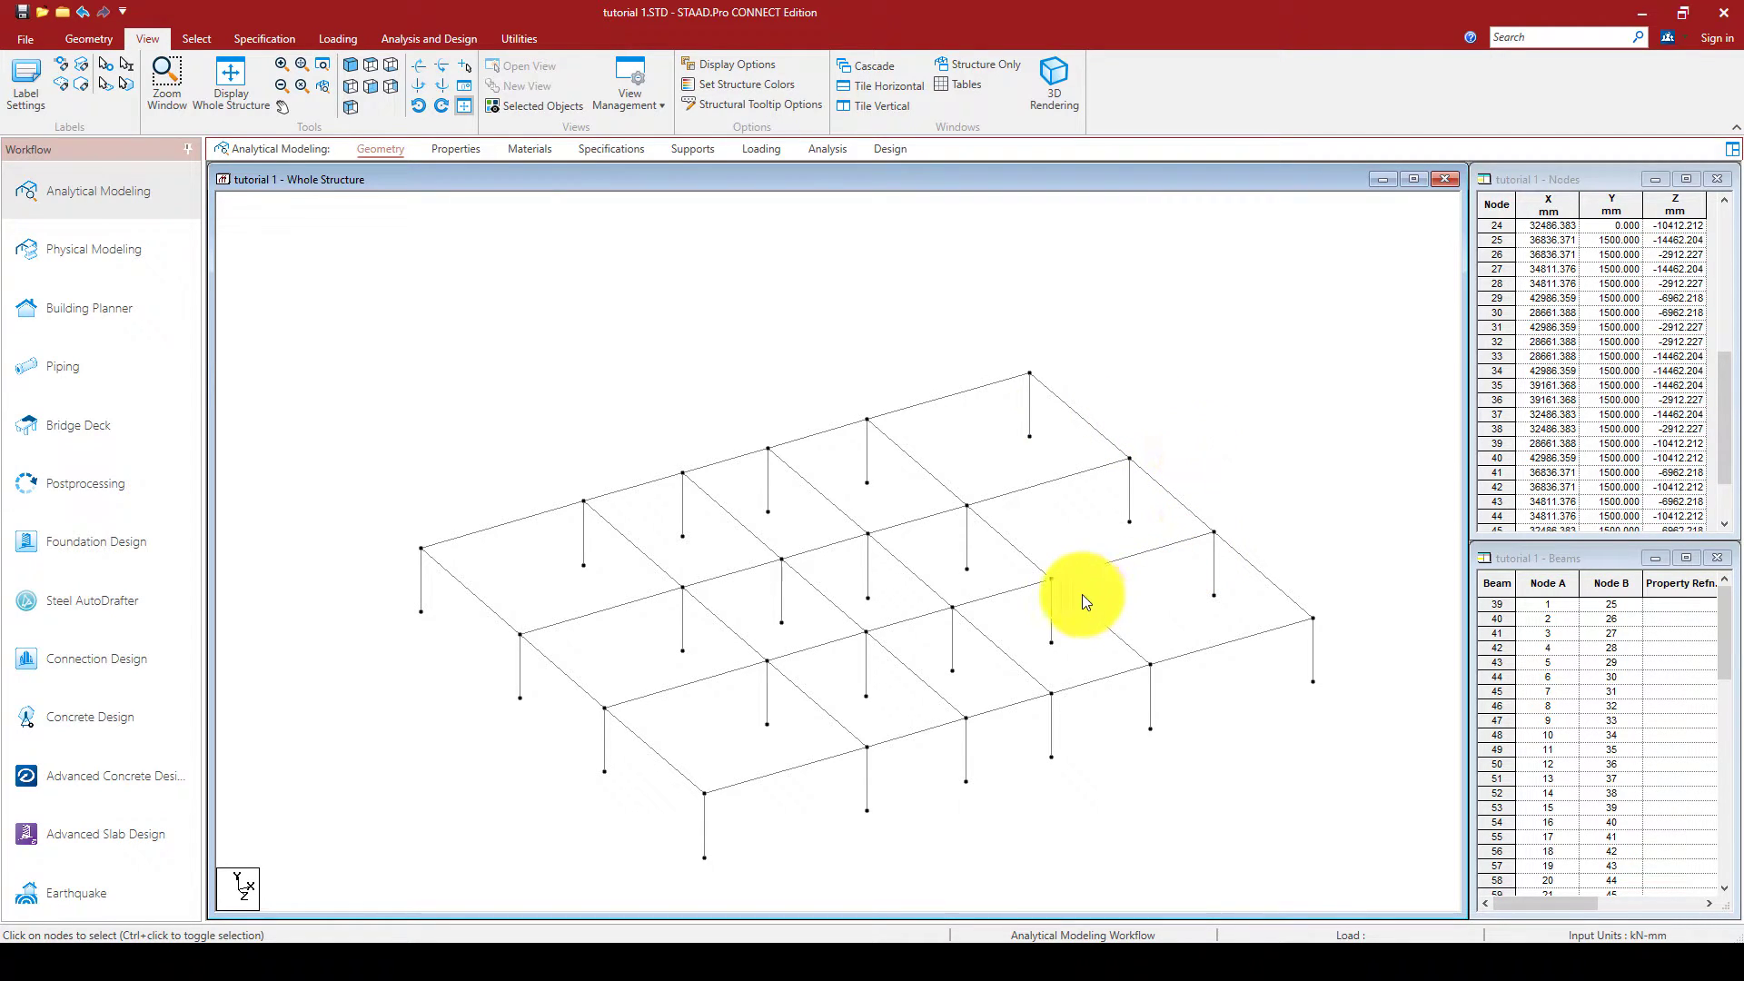
In side elevation, select all column-top nodes and repeat them translationally in Y with two steps of 3500 mm, leaving Link Steps off.
left_click(348, 82)
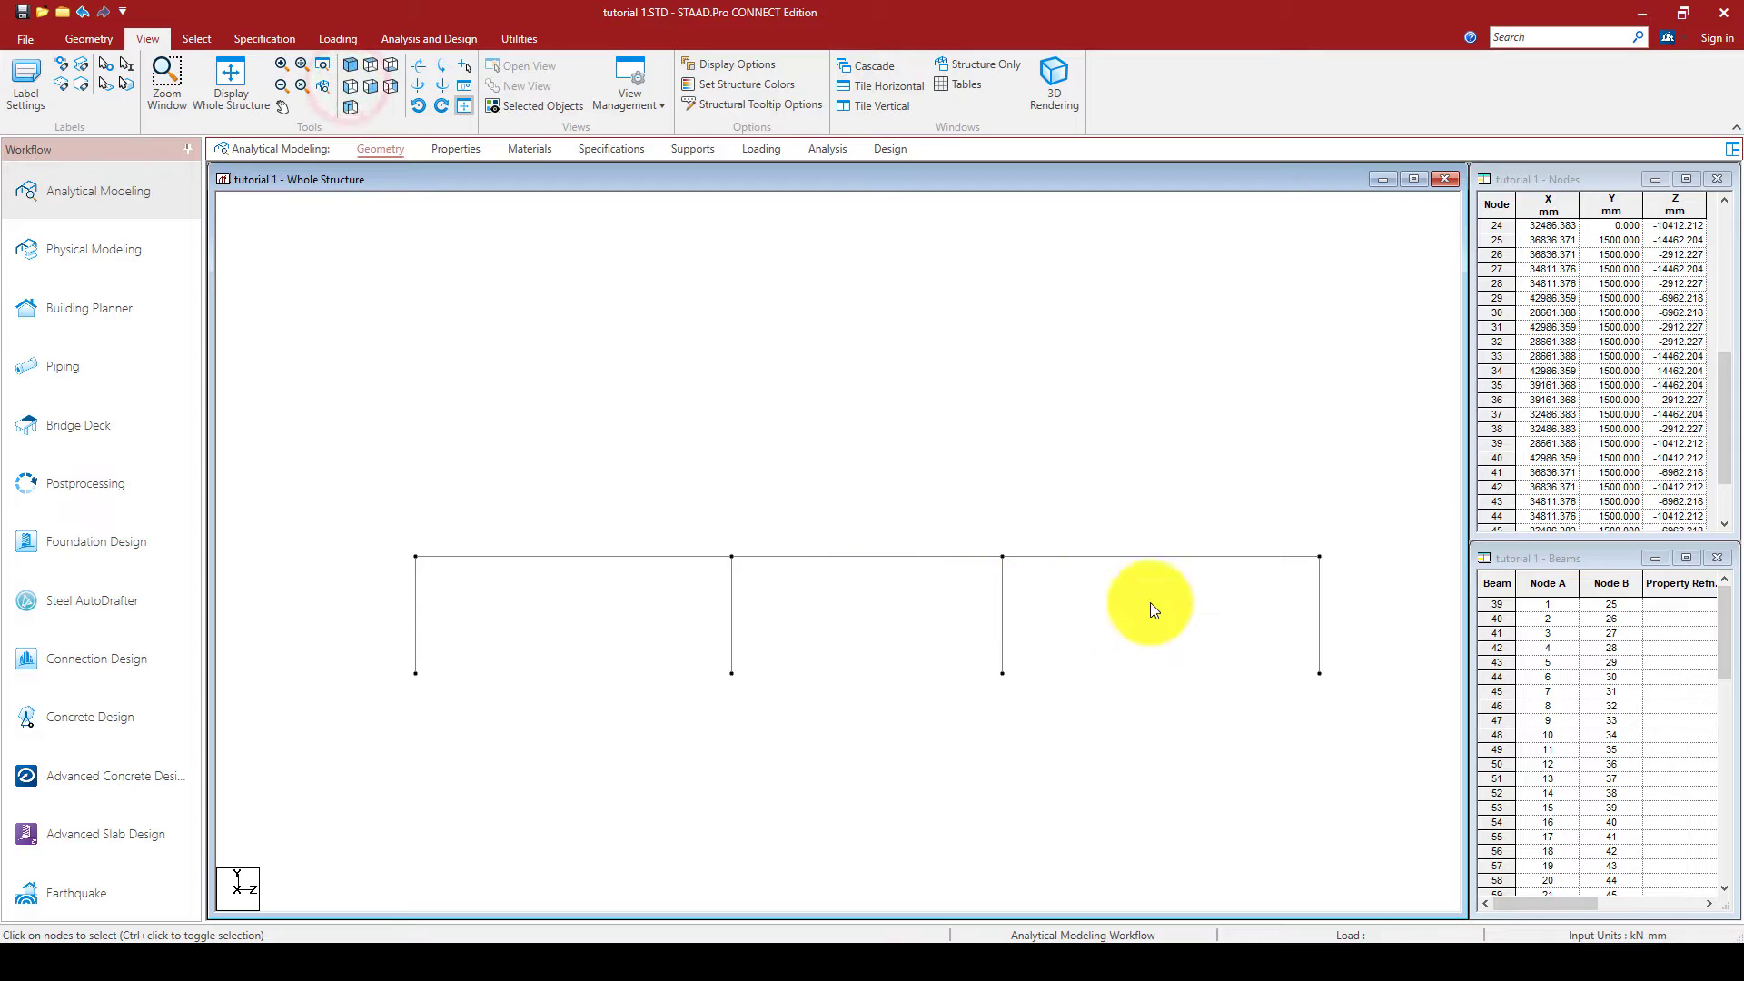
middle_click_drag(980, 647, 988, 762)
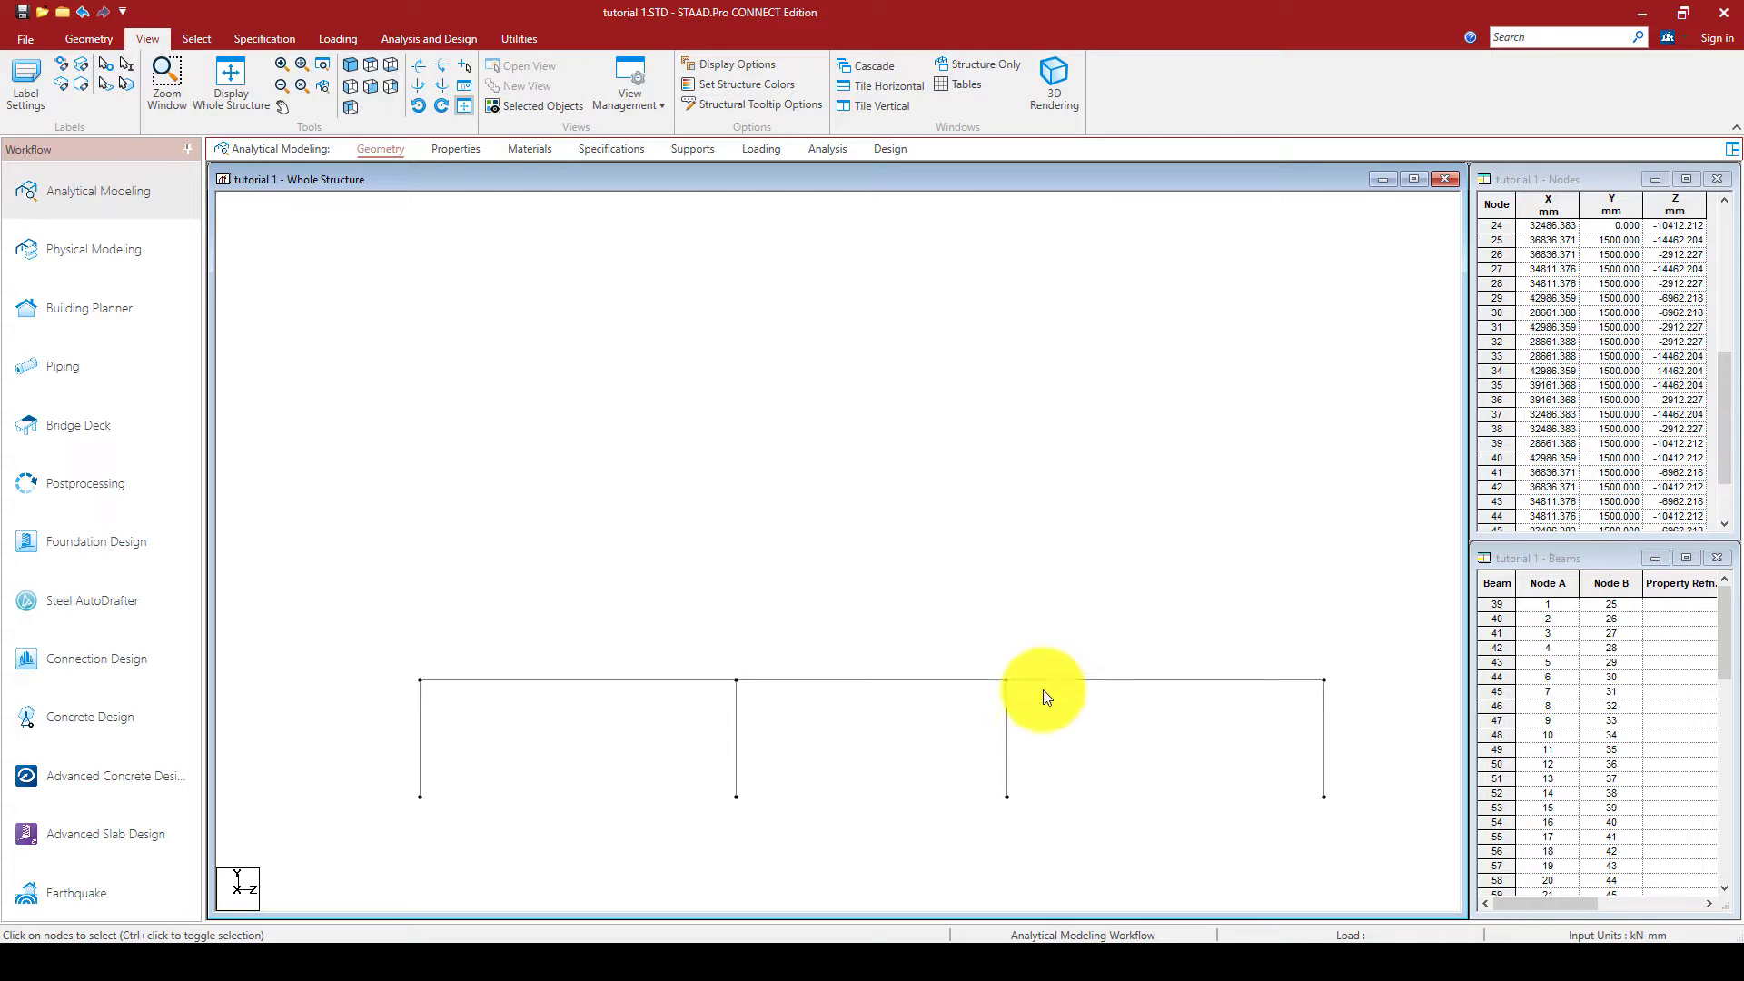
middle_click_drag(938, 730, 935, 686)
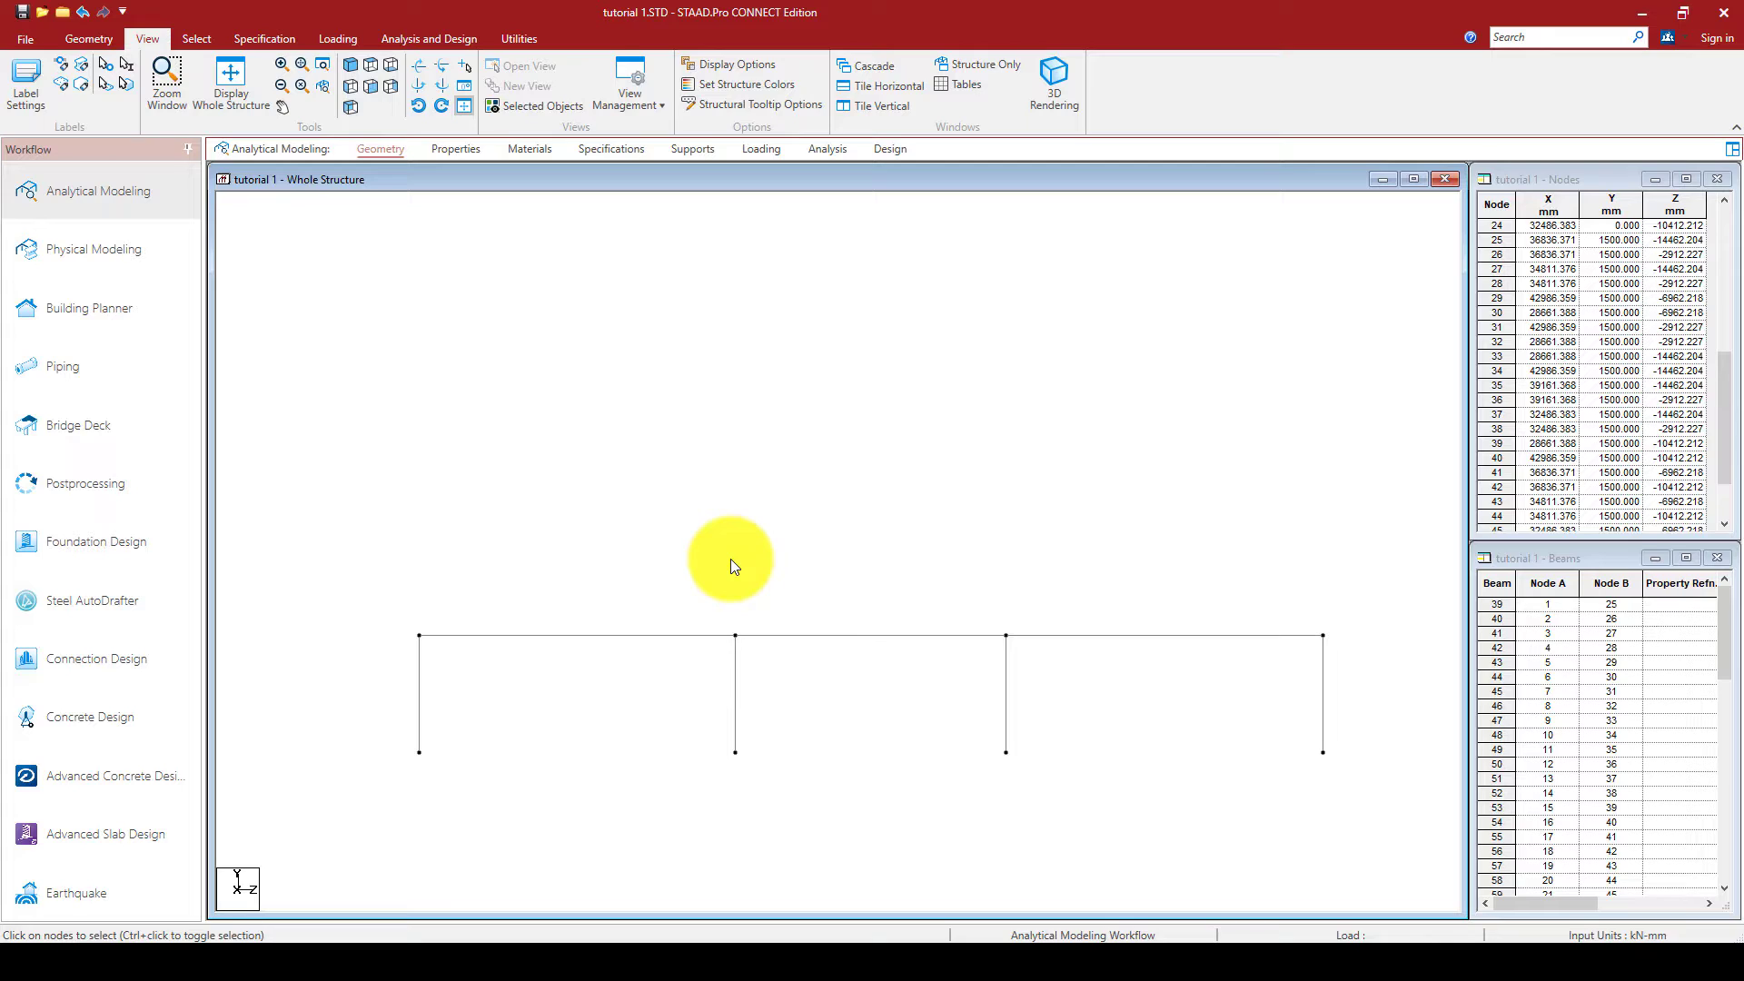
right_click(819, 457)
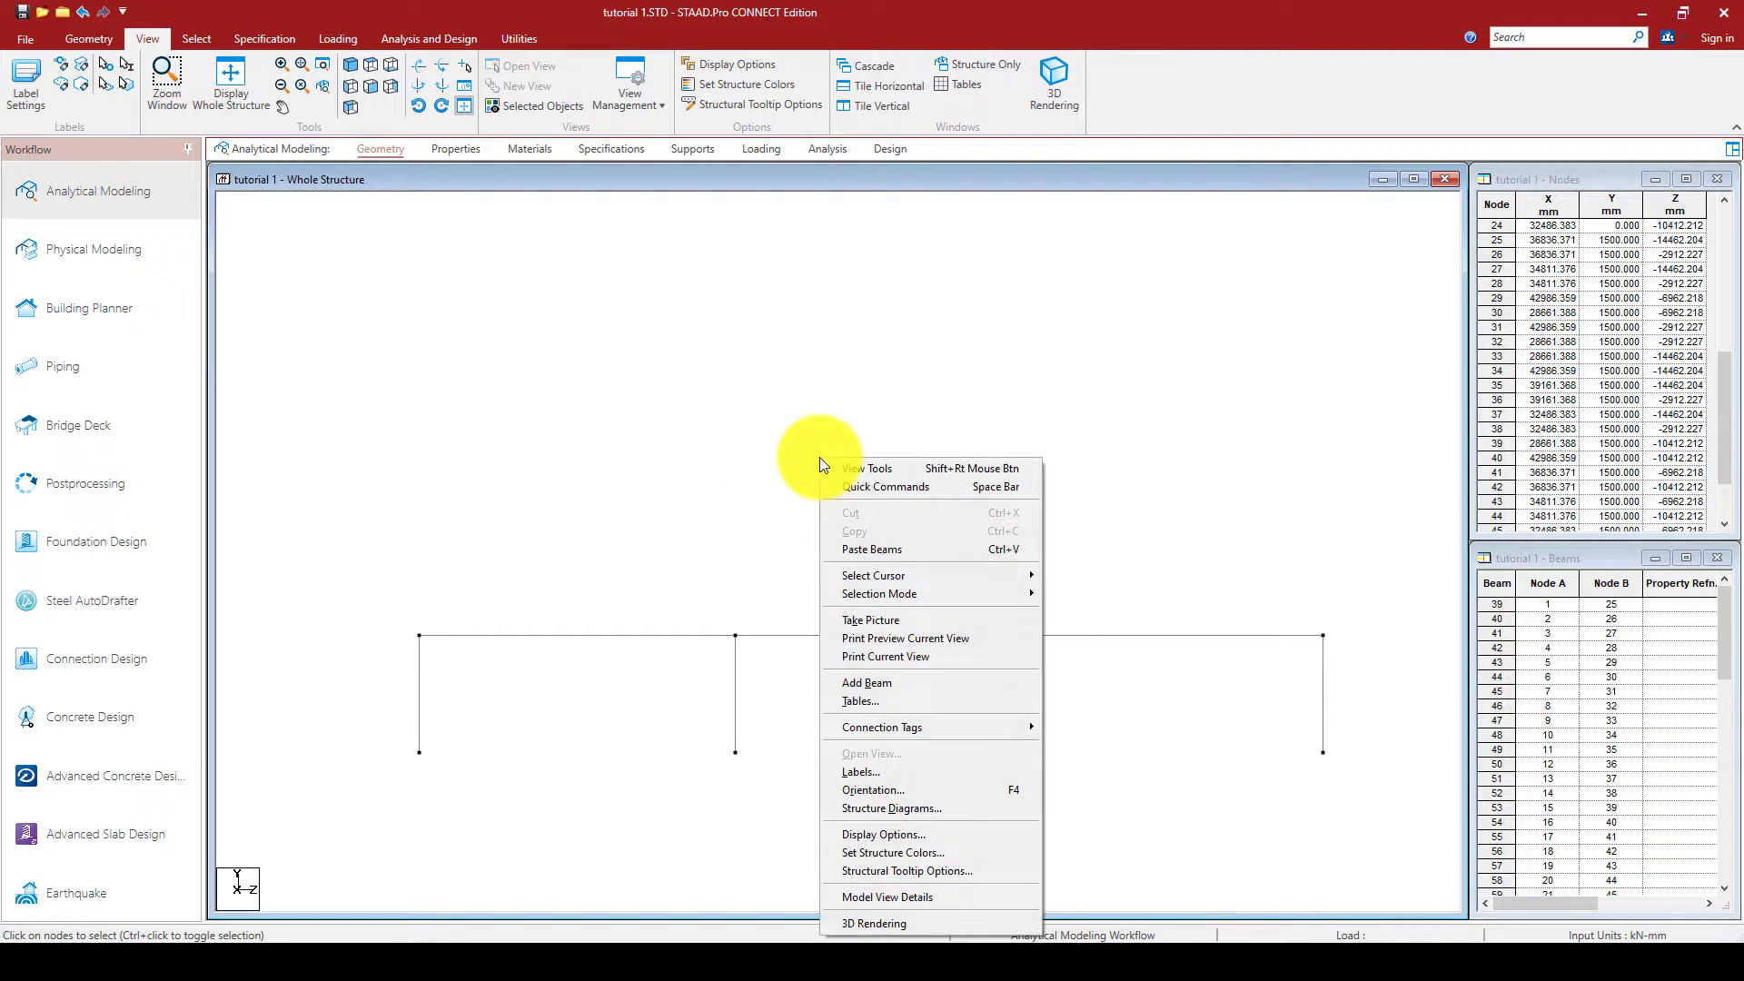
mouse_move(830, 572)
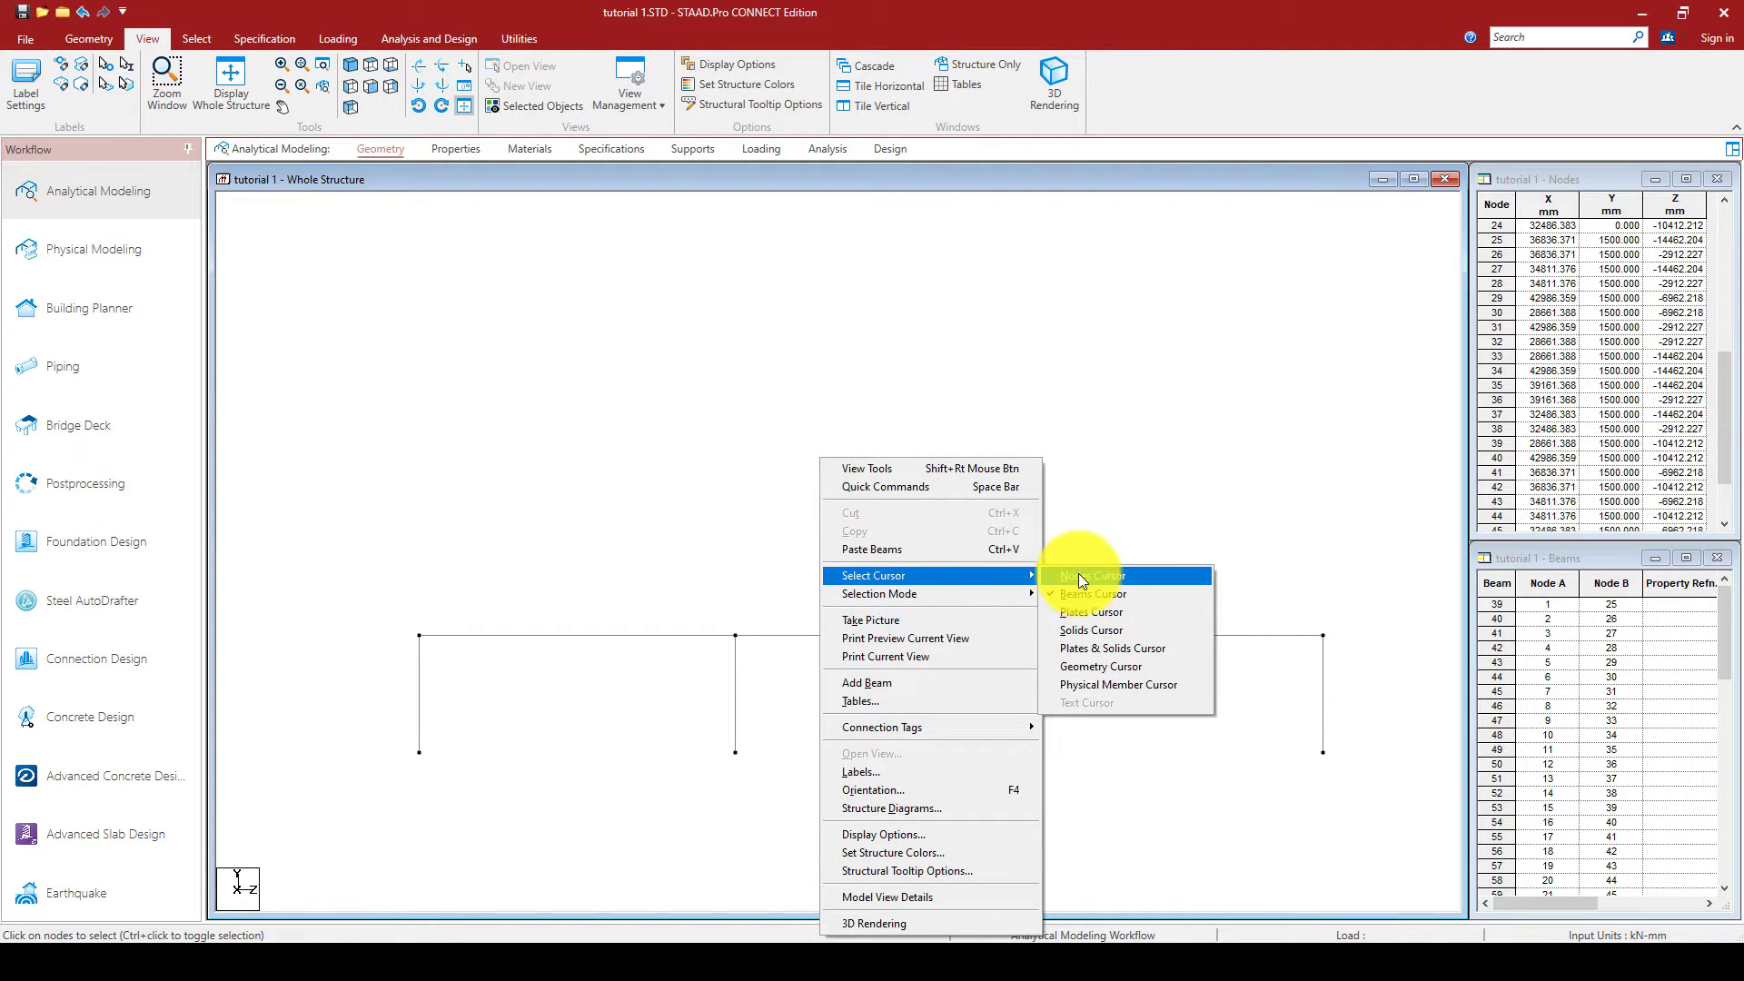
left_click(1077, 574)
left_click_drag(1376, 605, 308, 683)
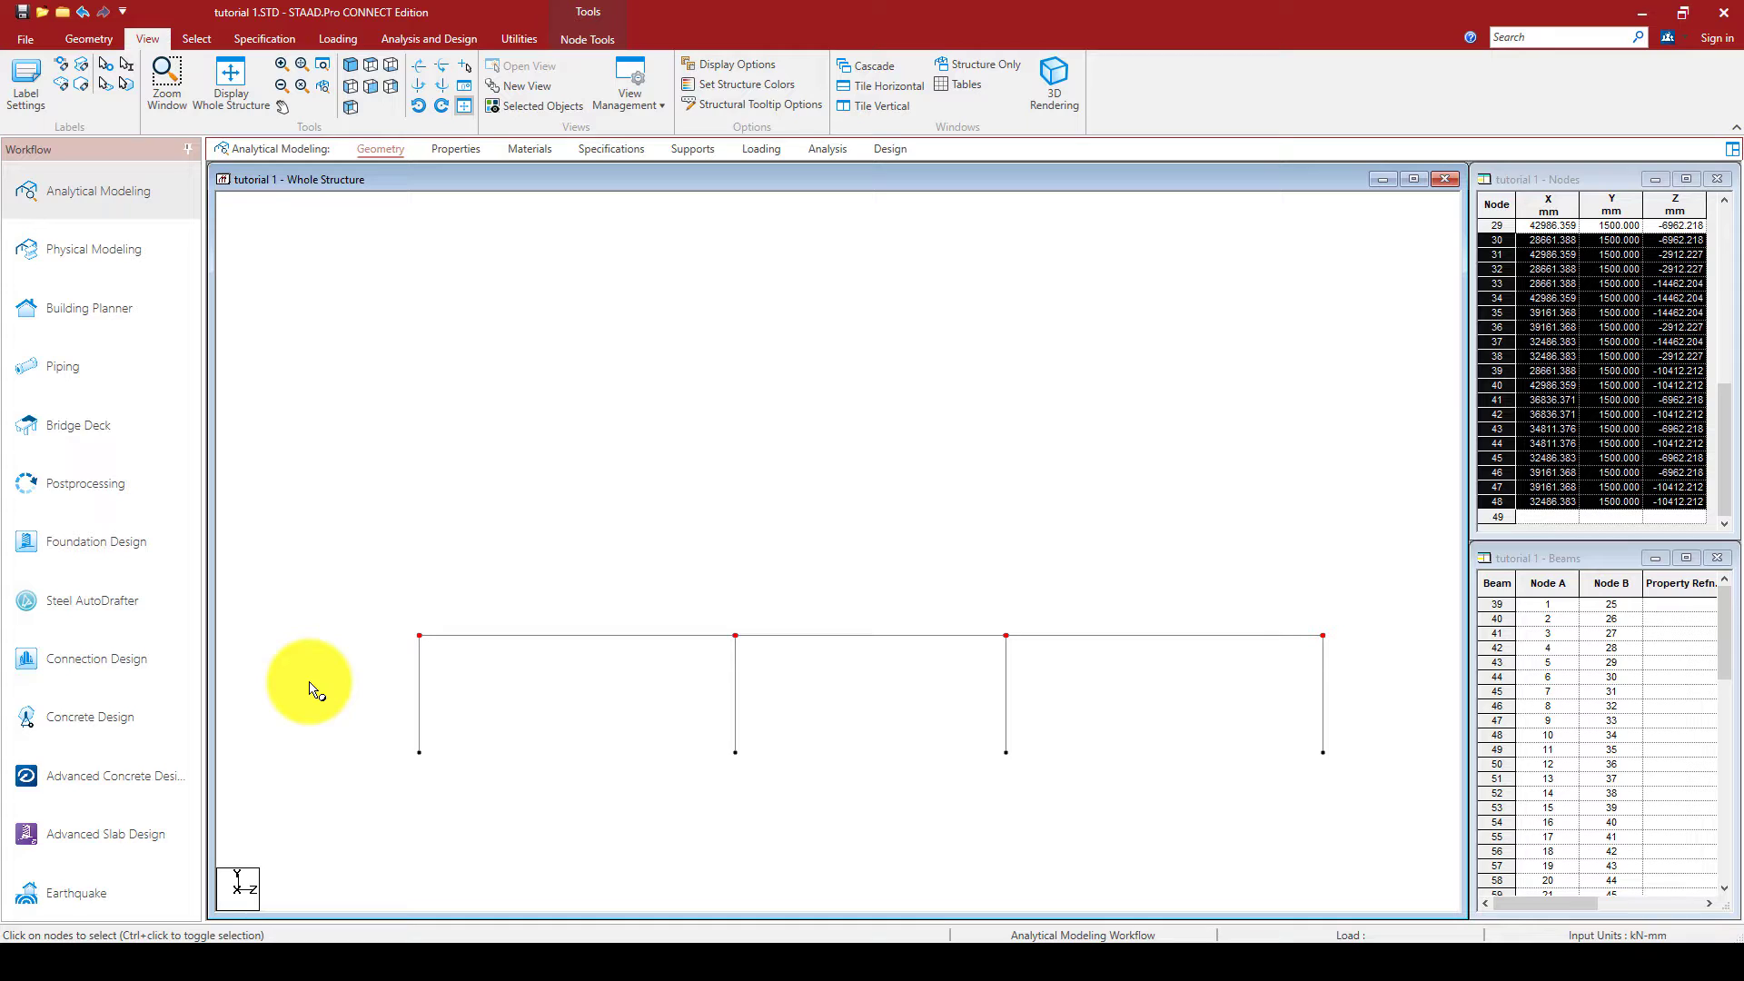
left_click(85, 38)
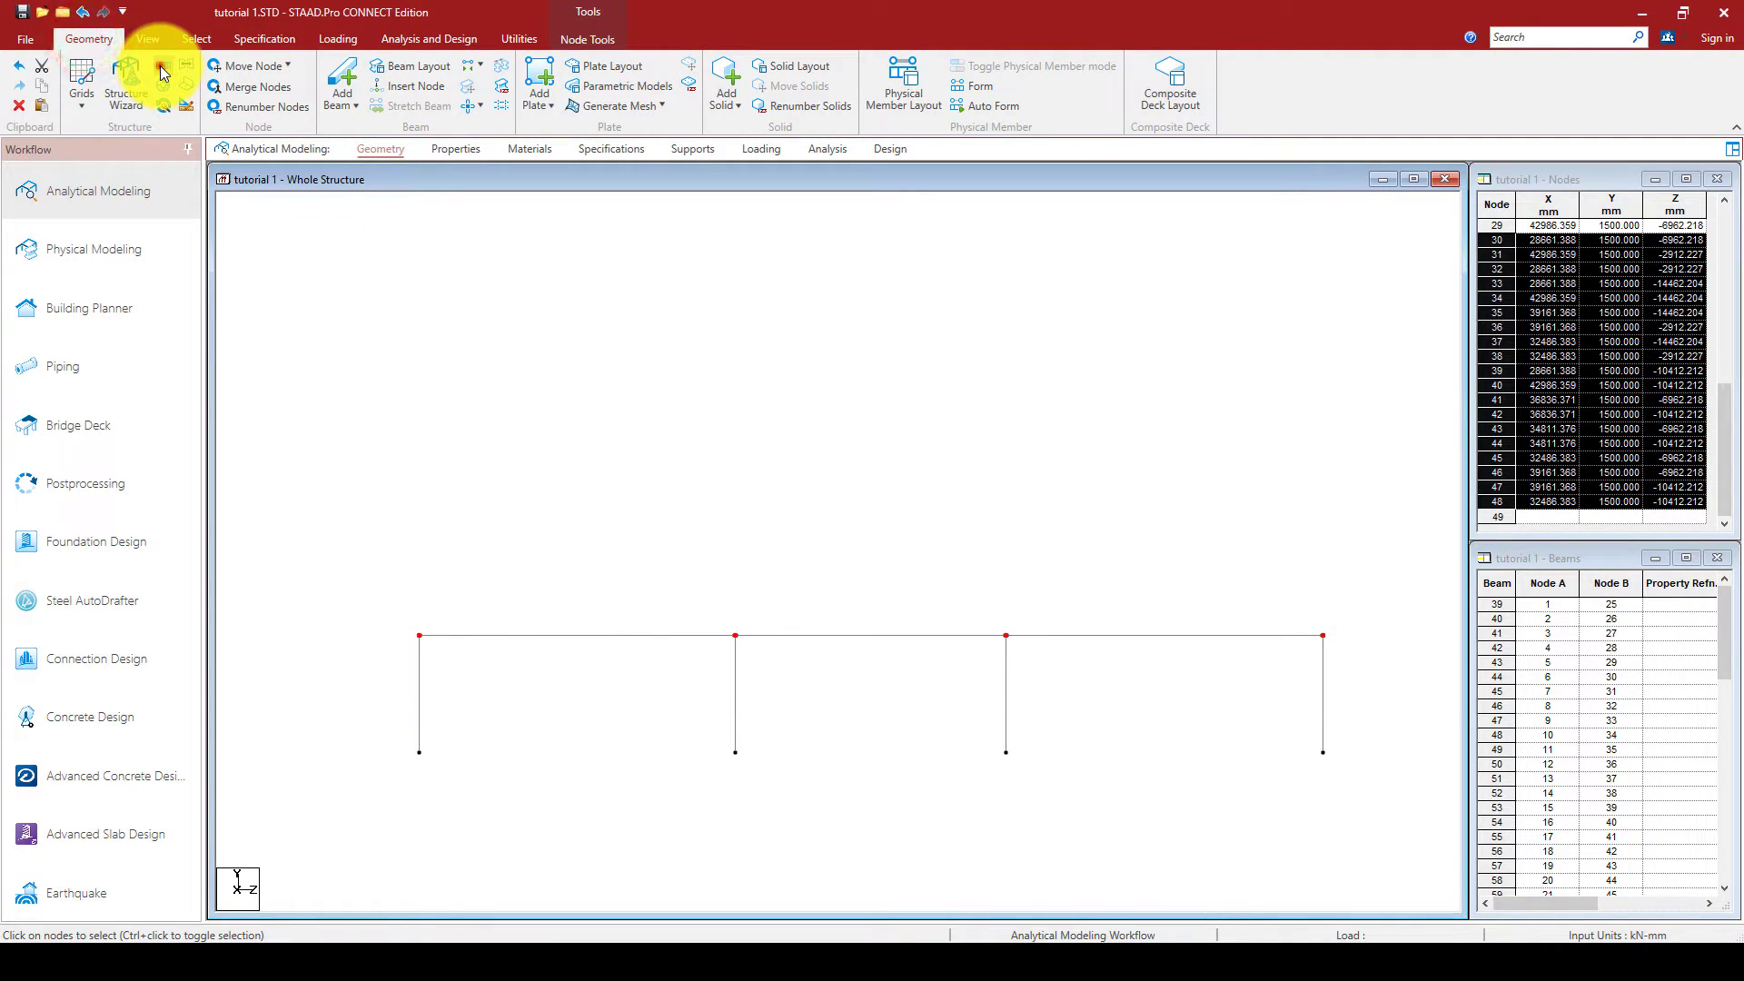
left_click(161, 70)
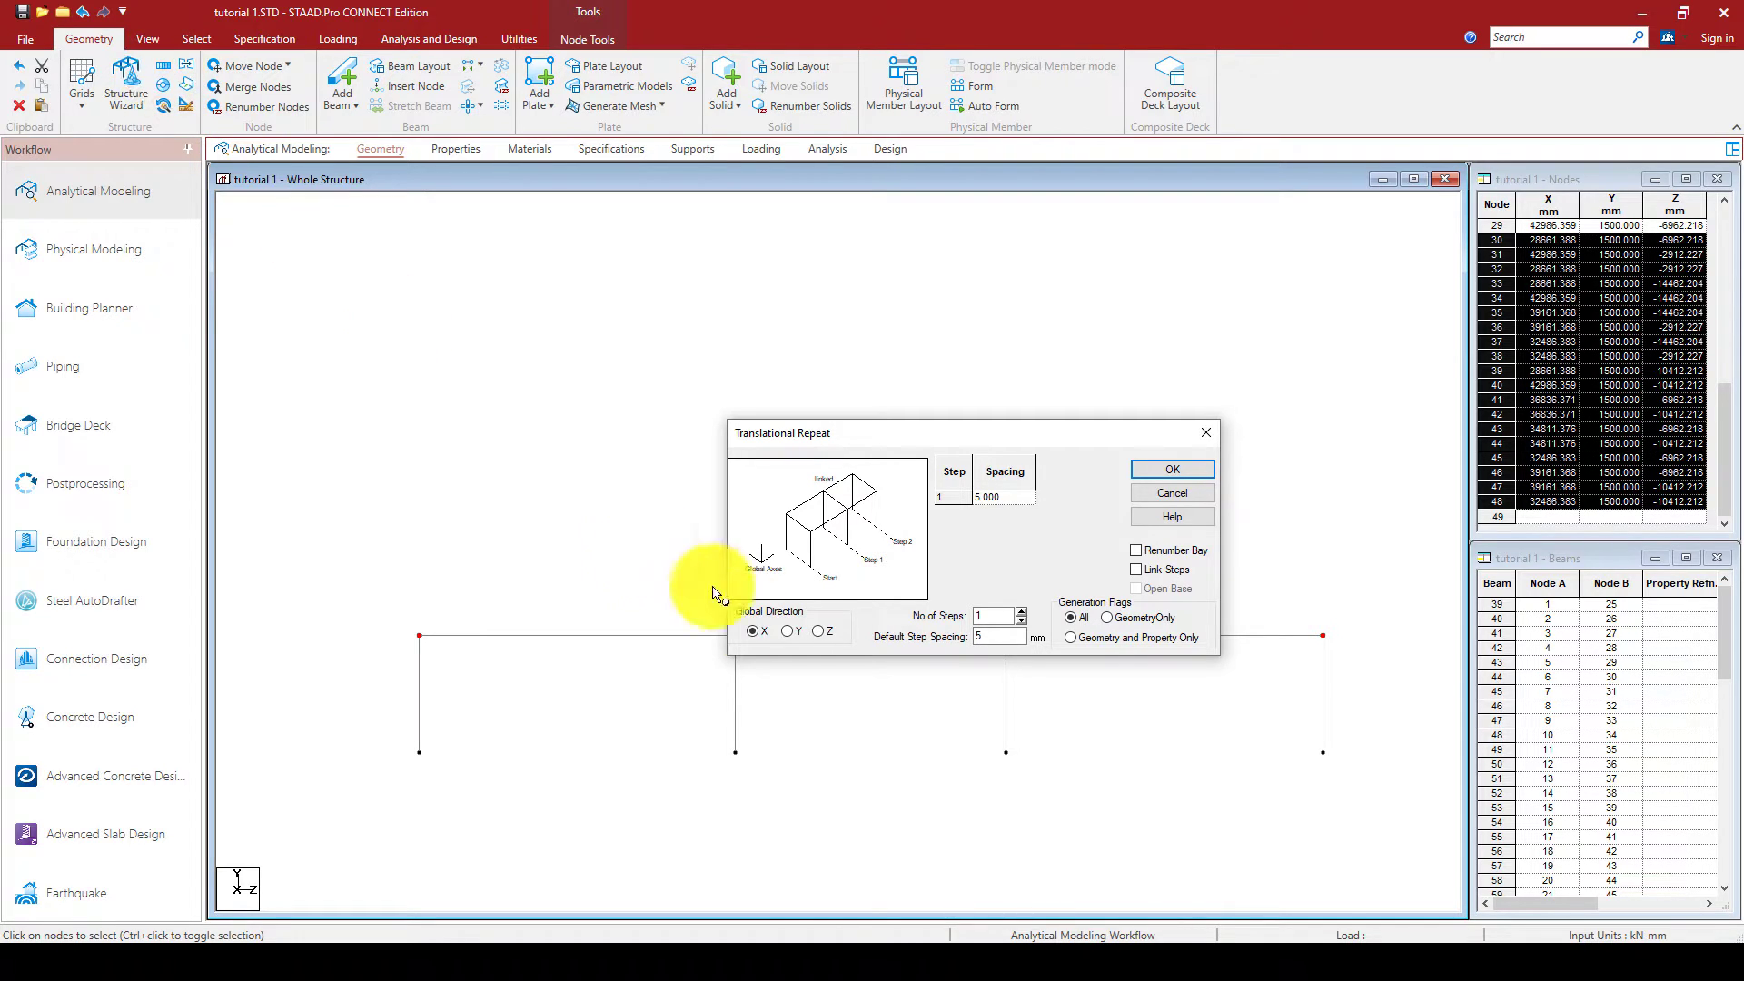
left_click(792, 630)
left_click(989, 634)
type("3500")
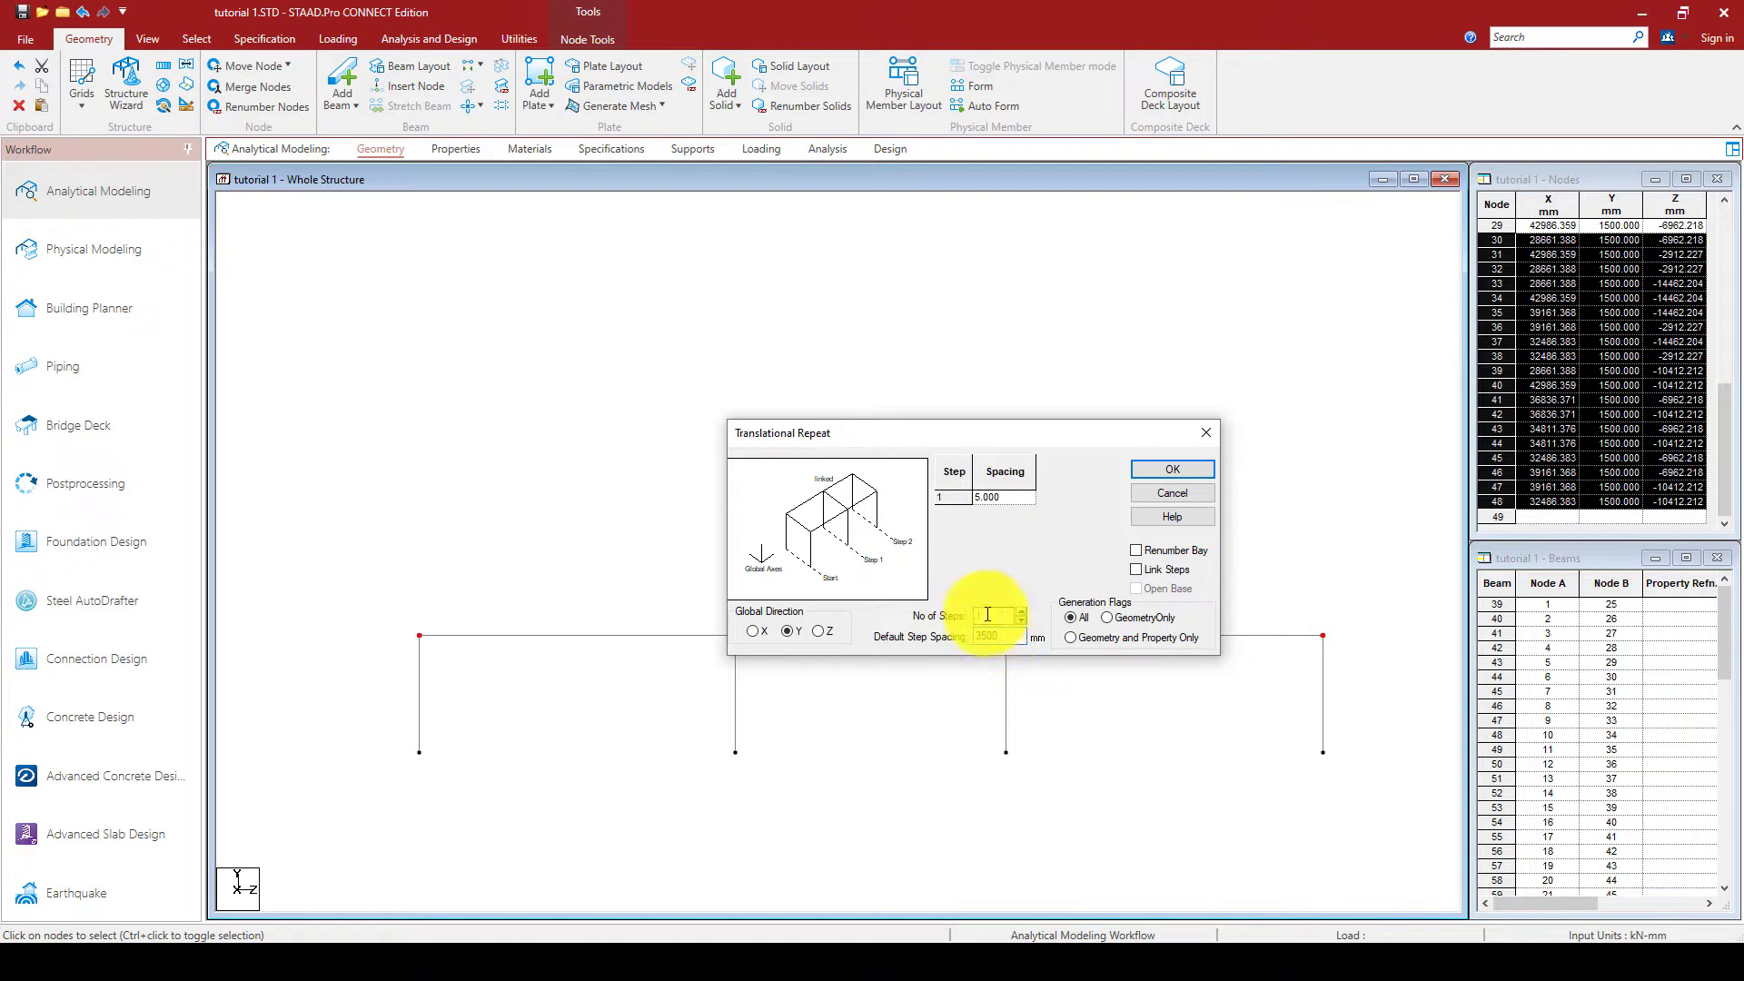
left_click(1022, 611)
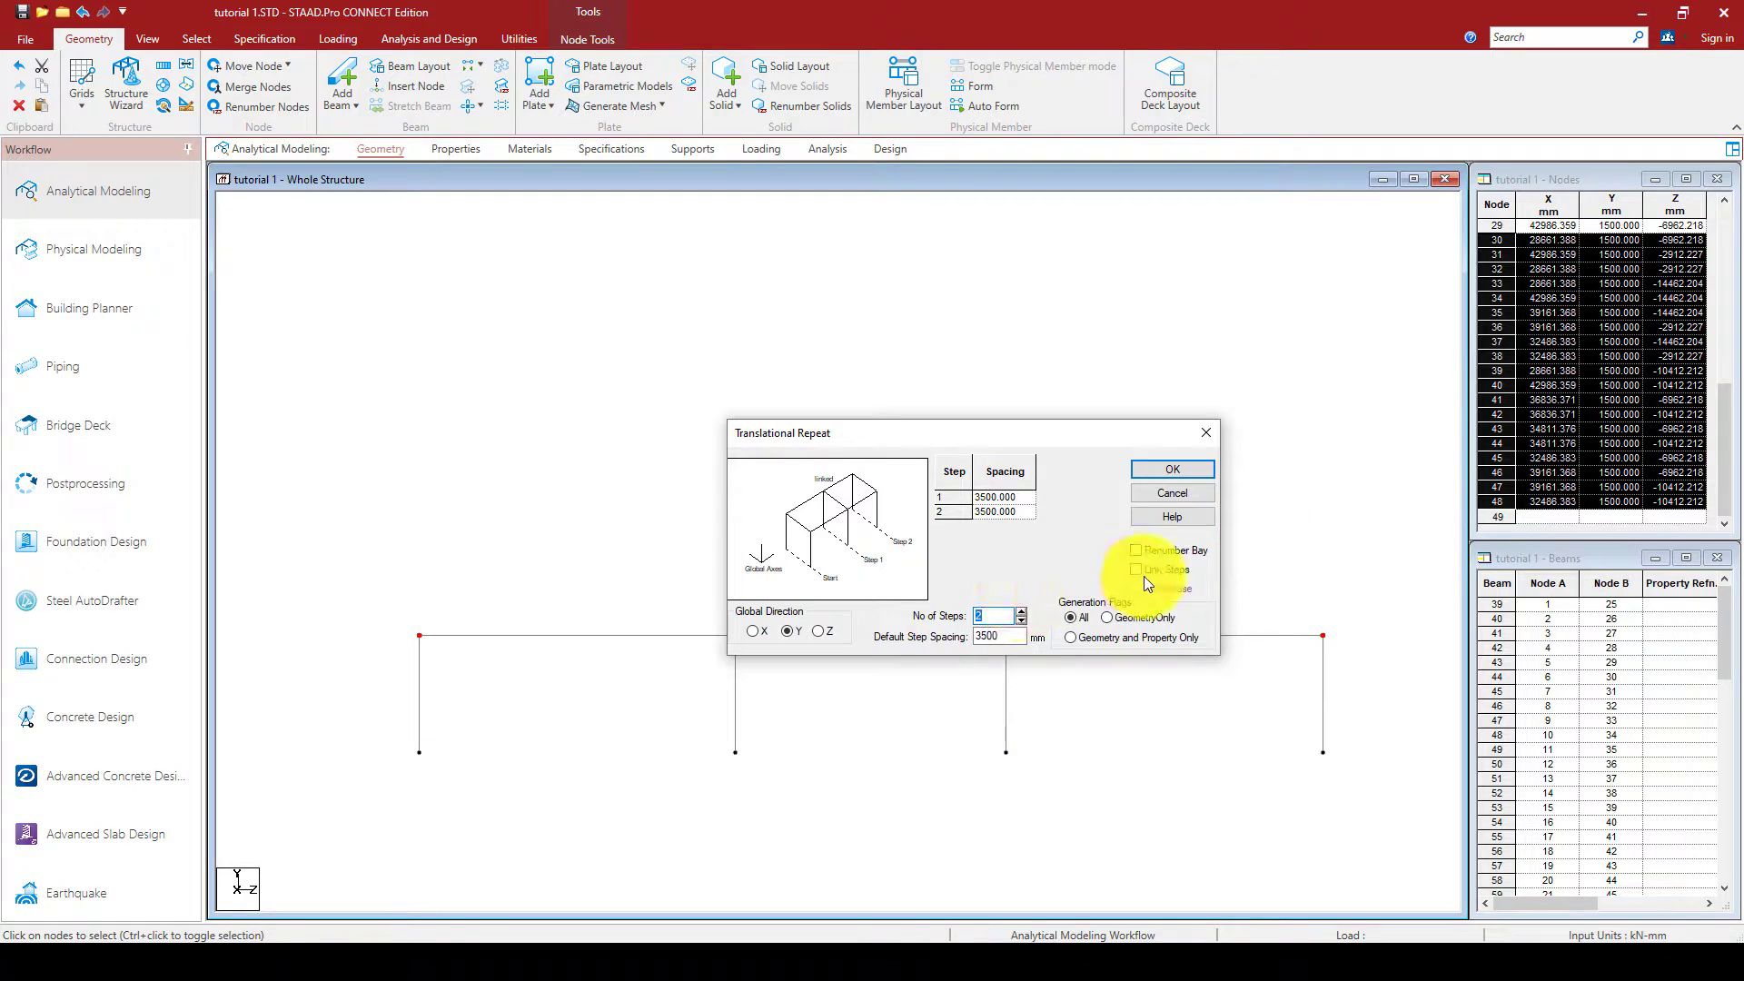
left_click(1168, 469)
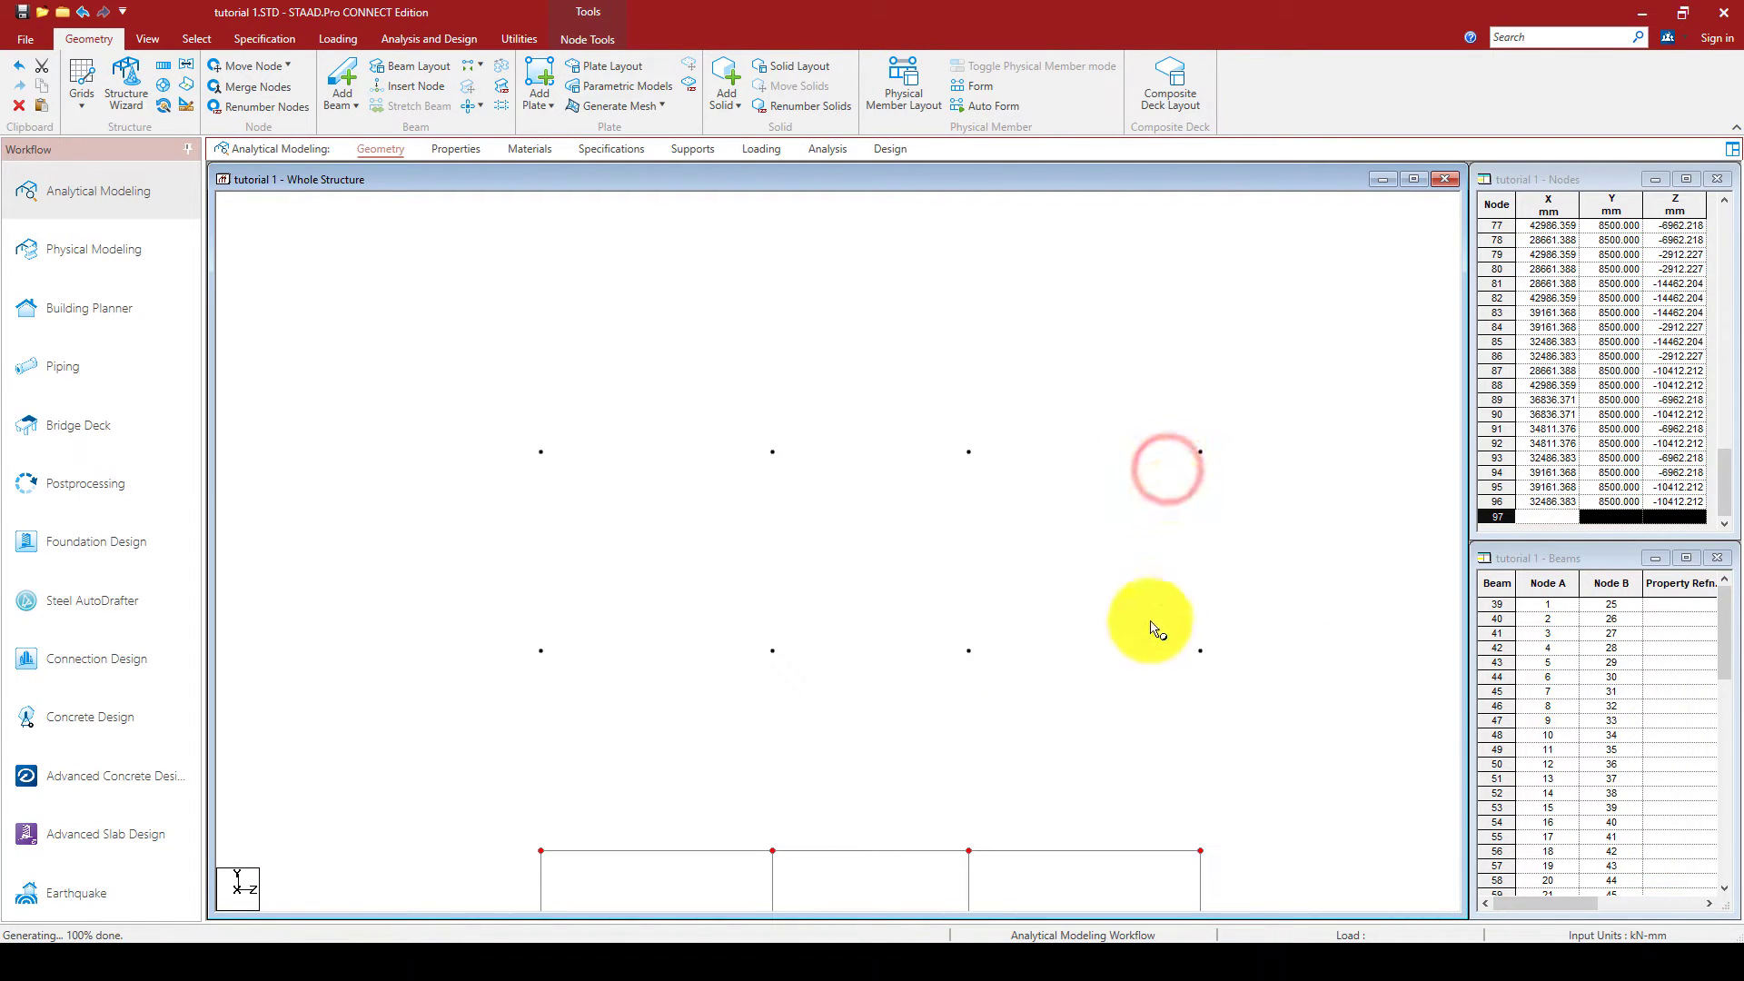
Add both upper node levels to the selected beam-level nodes, connect them with beams along the Y axis, and clear the selection.
middle_click_drag(885, 606, 863, 481)
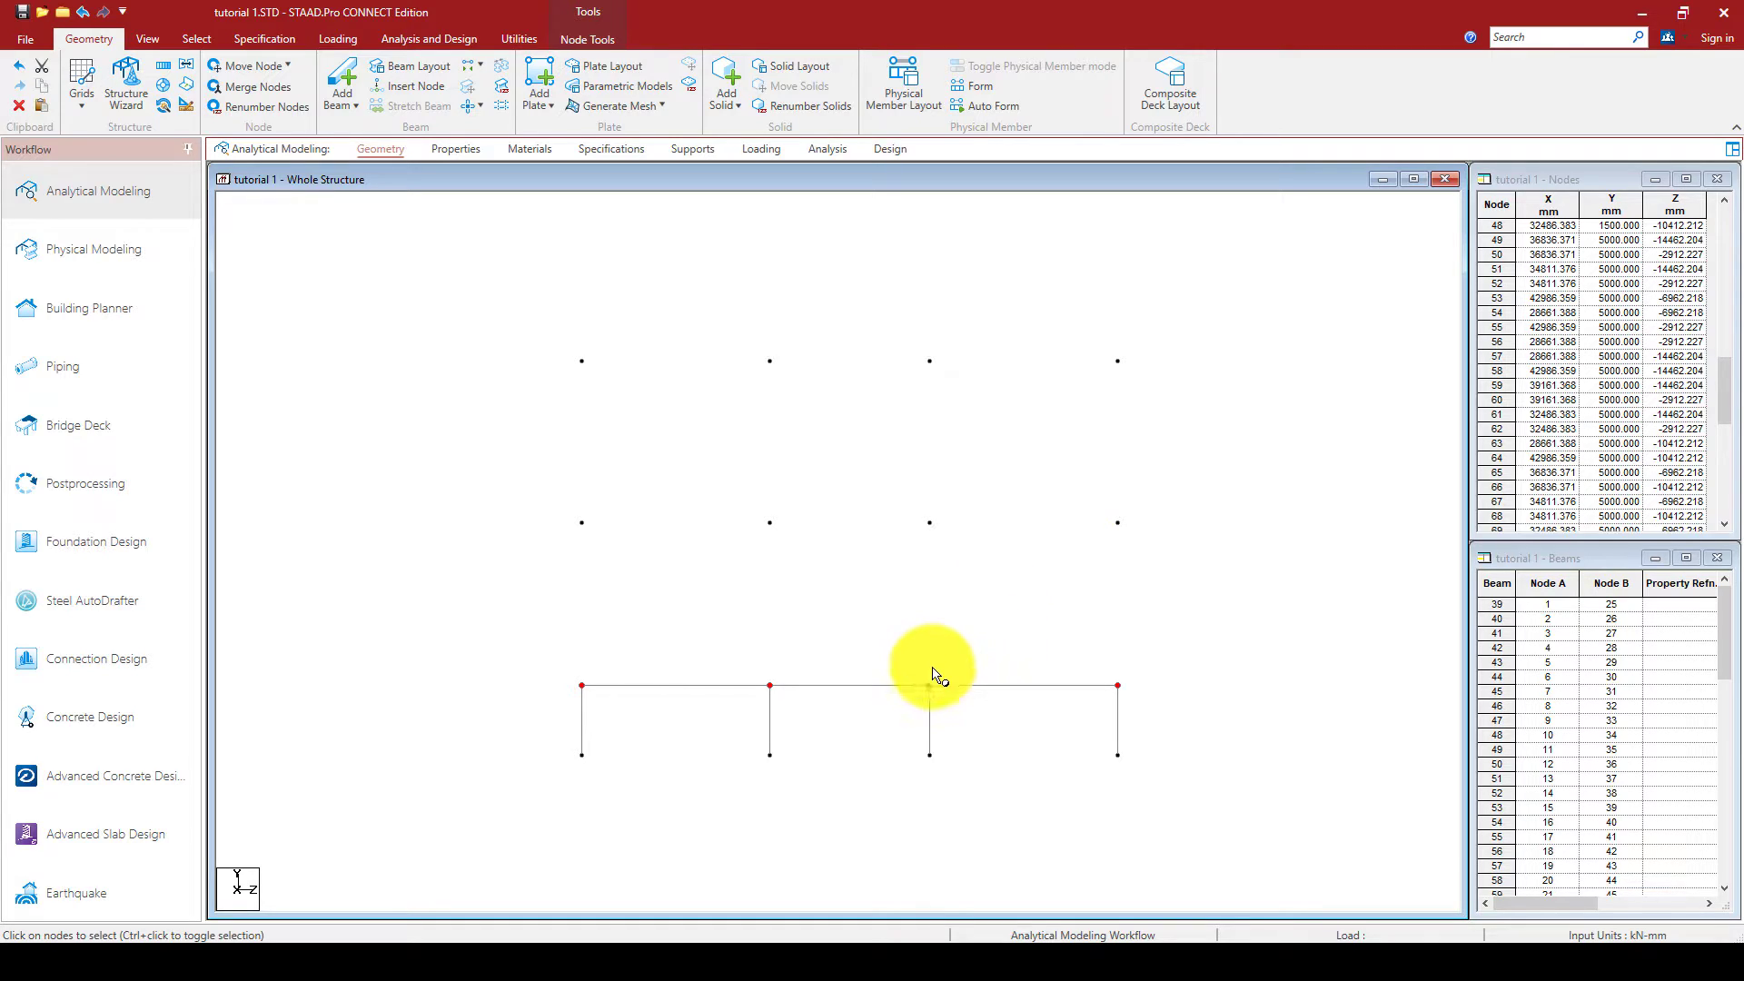
left_click(1118, 713, "ctrl")
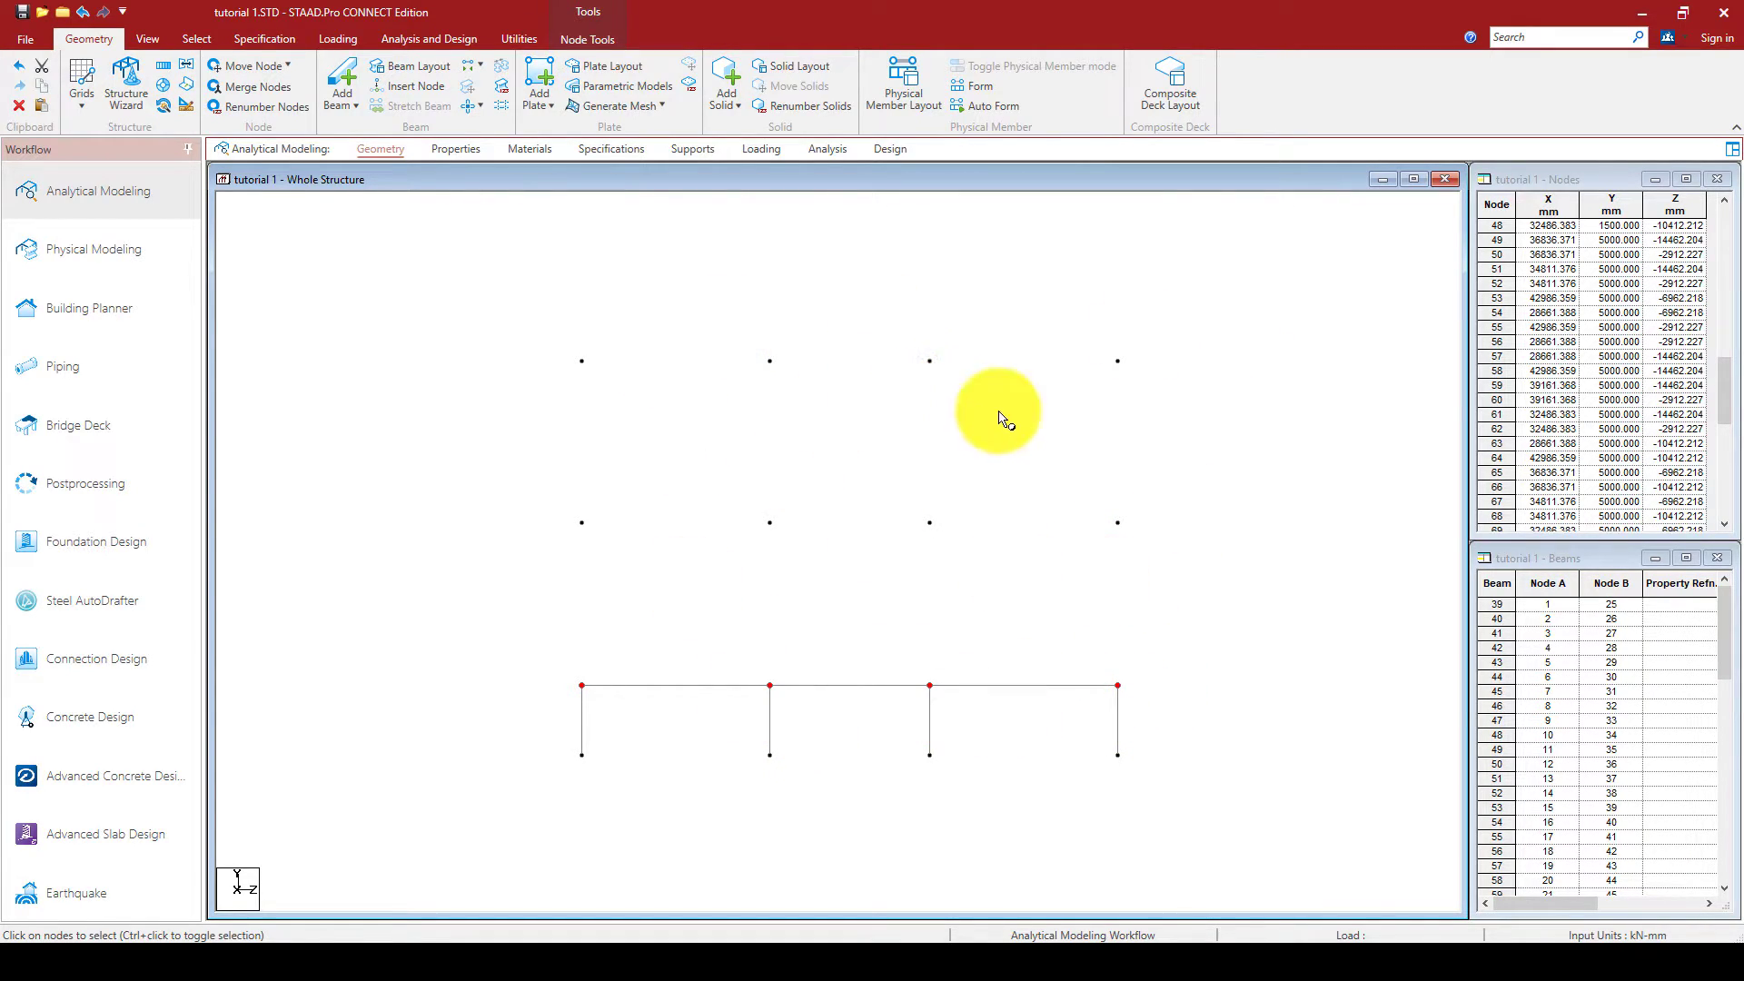
left_click_drag(1196, 296, 343, 552, "ctrl")
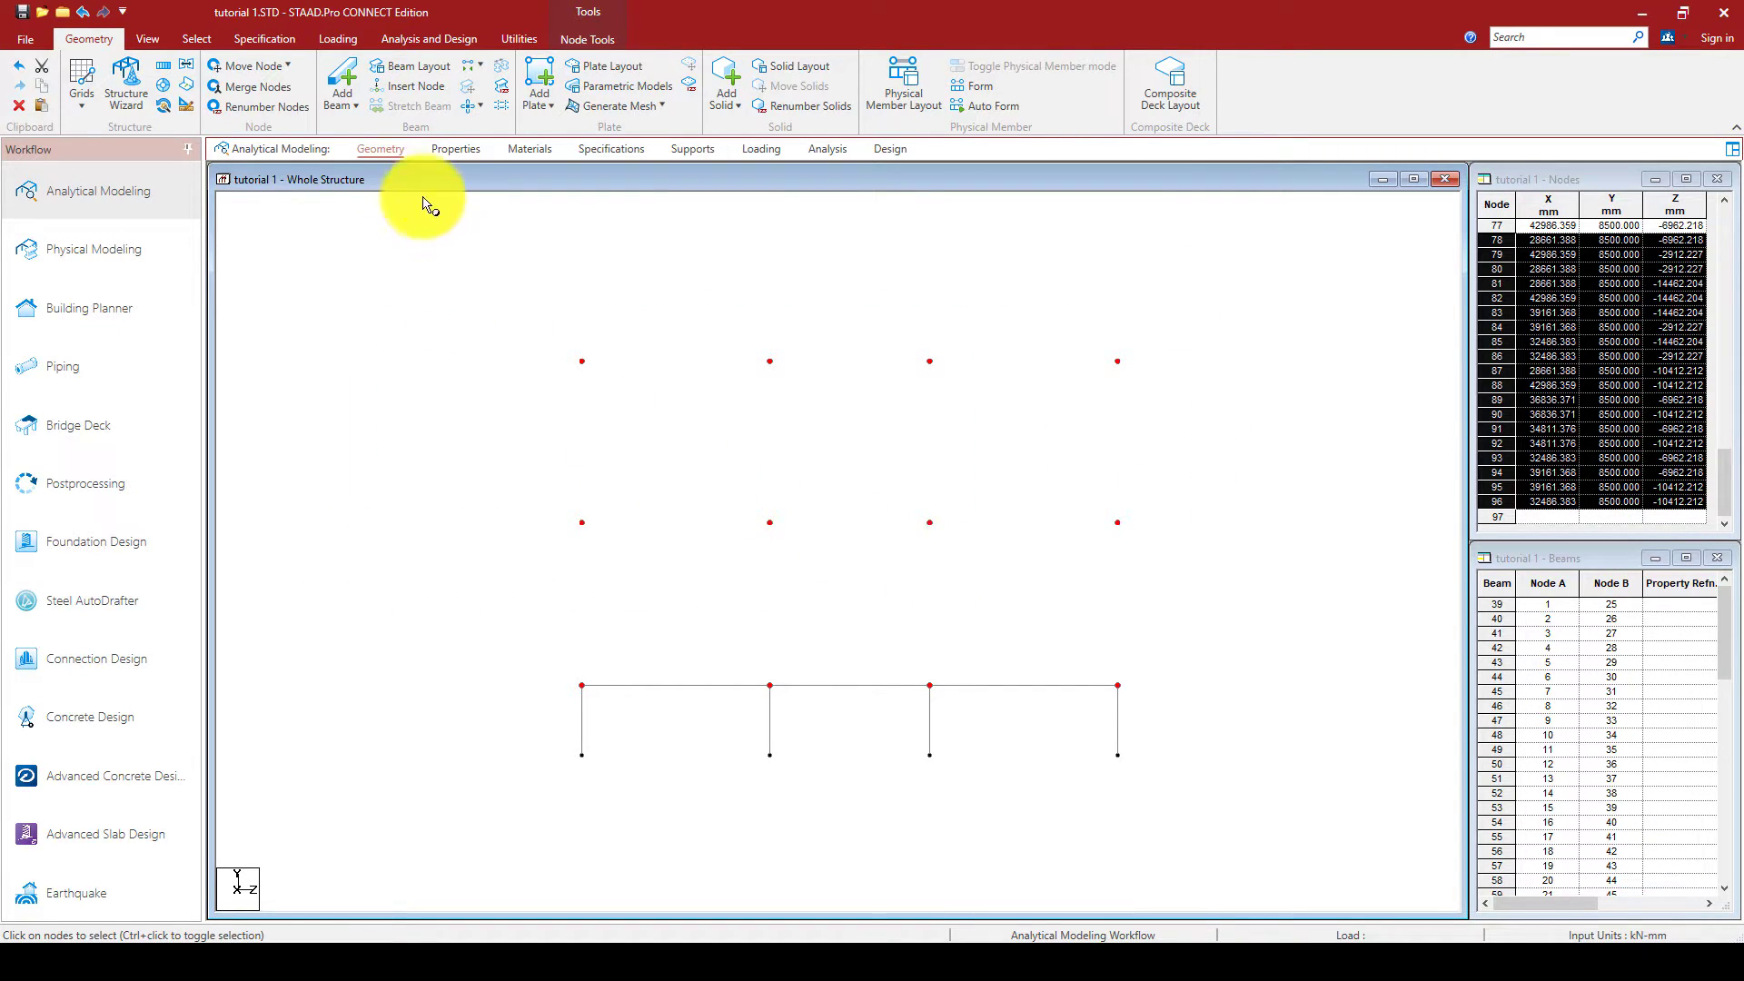
left_click(470, 67)
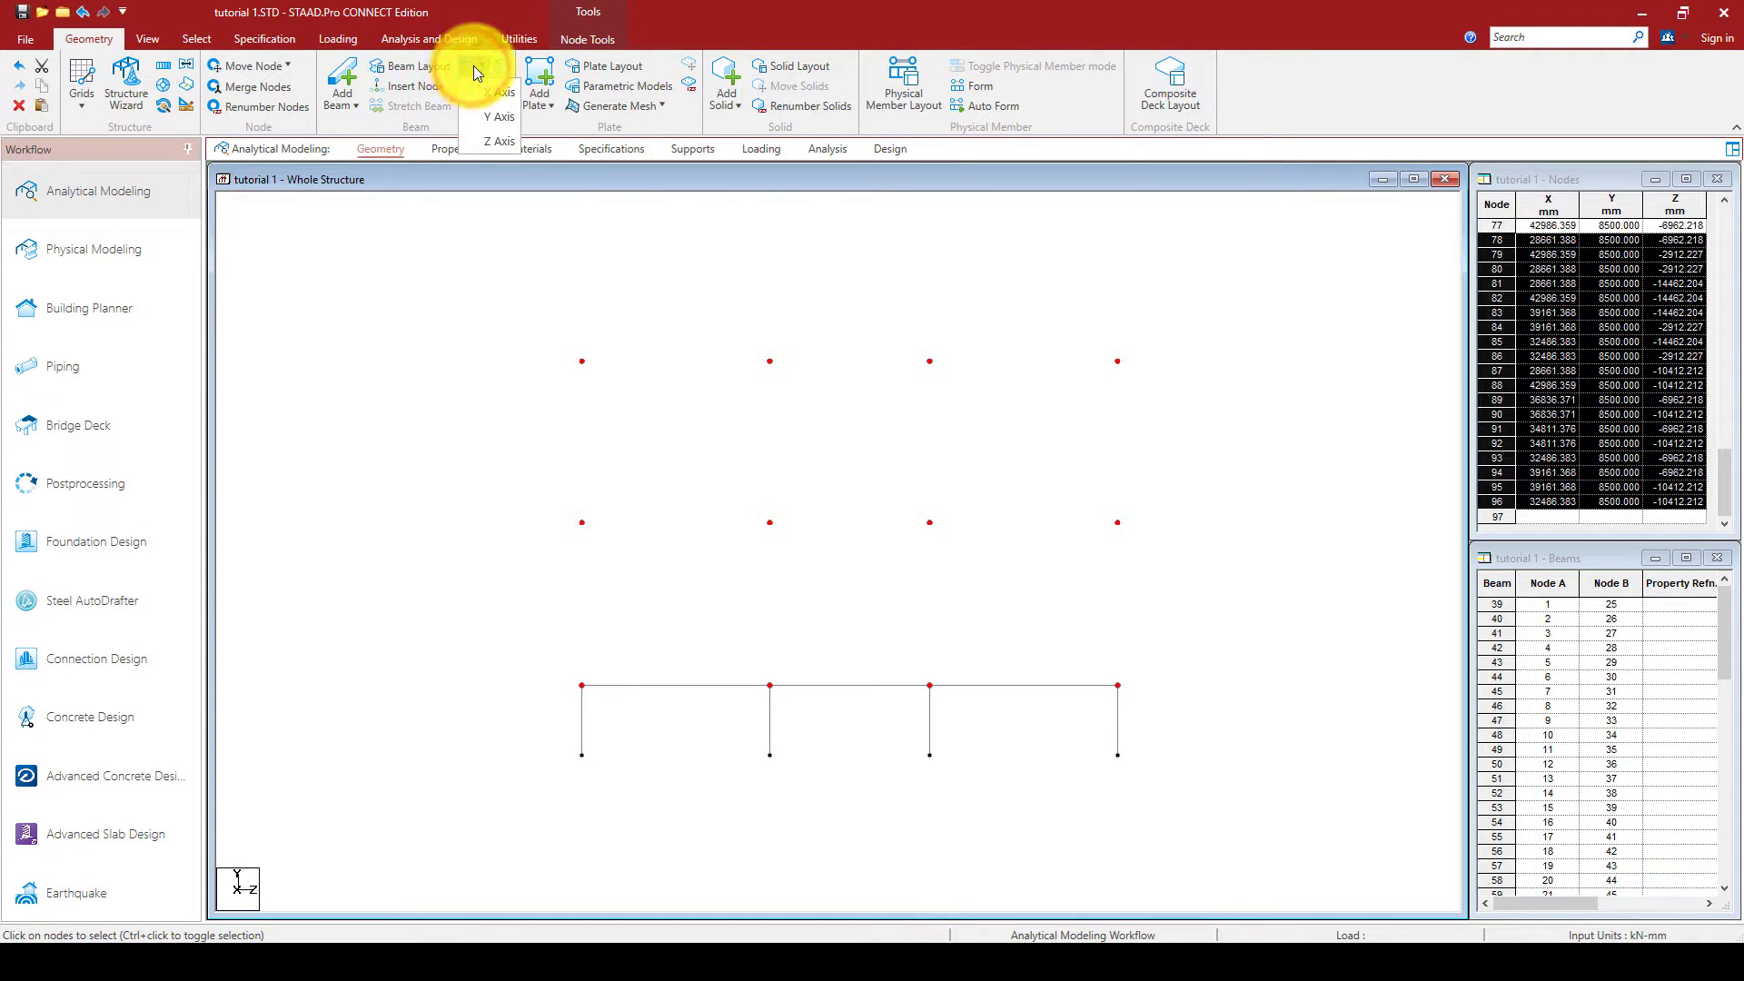
left_click(489, 117)
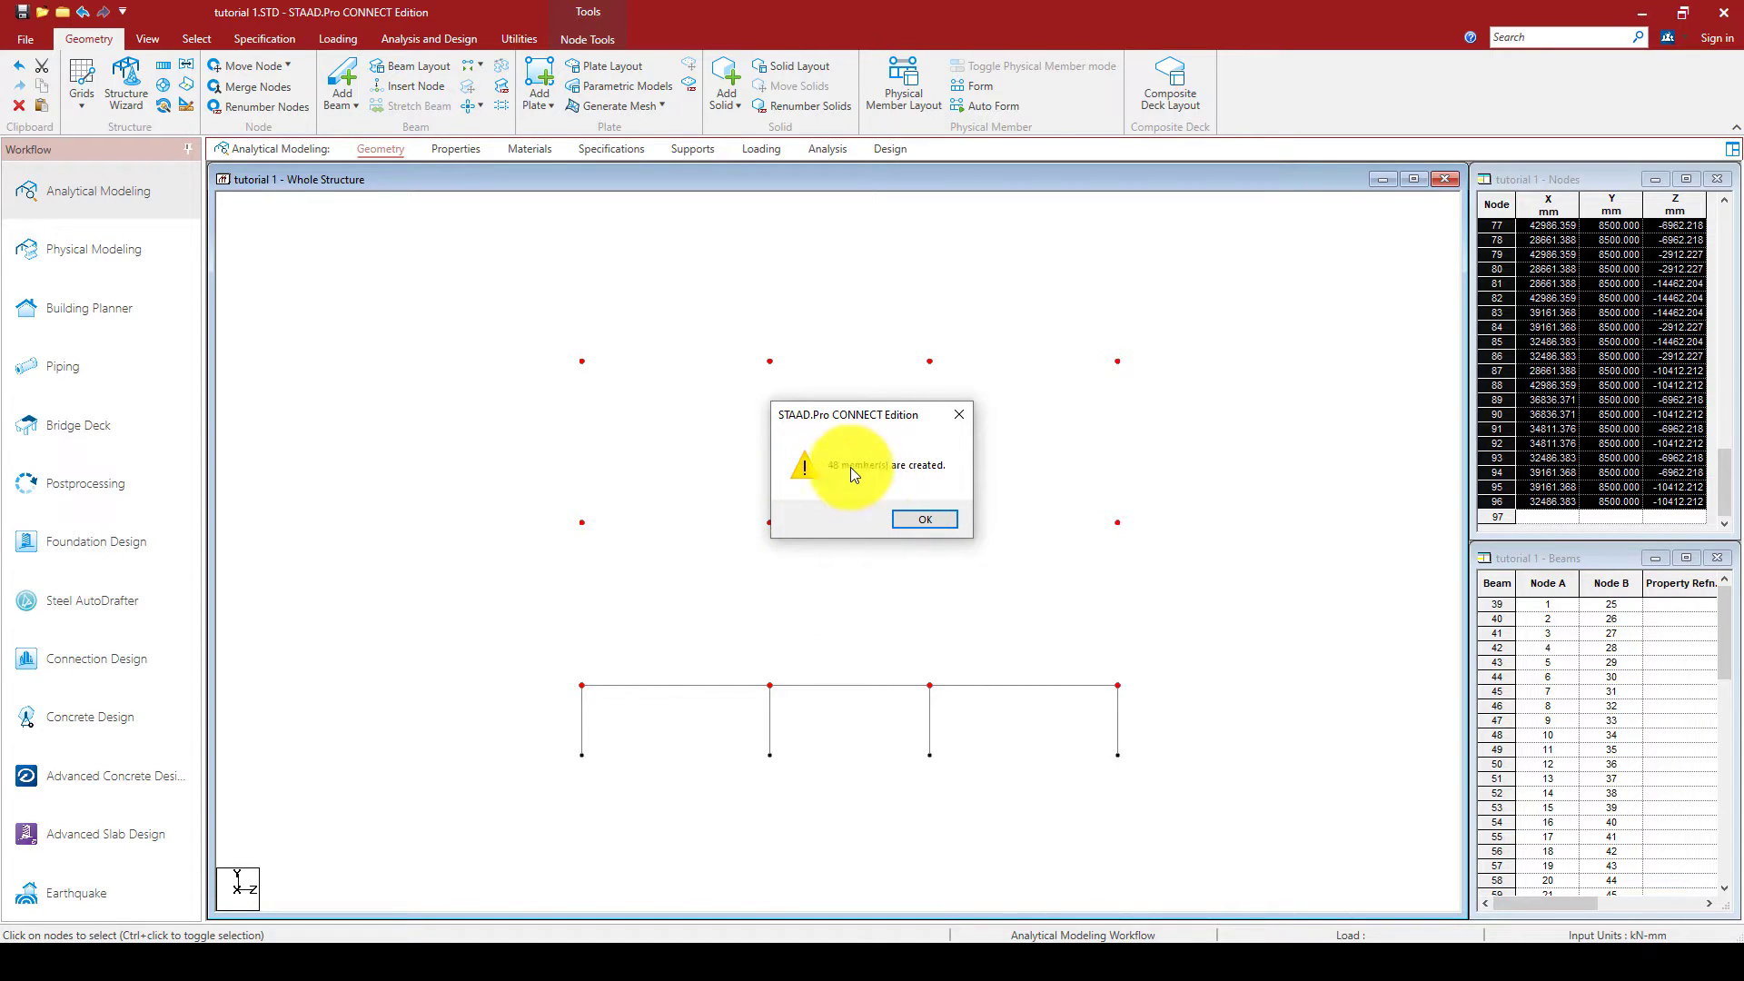
left_click(926, 520)
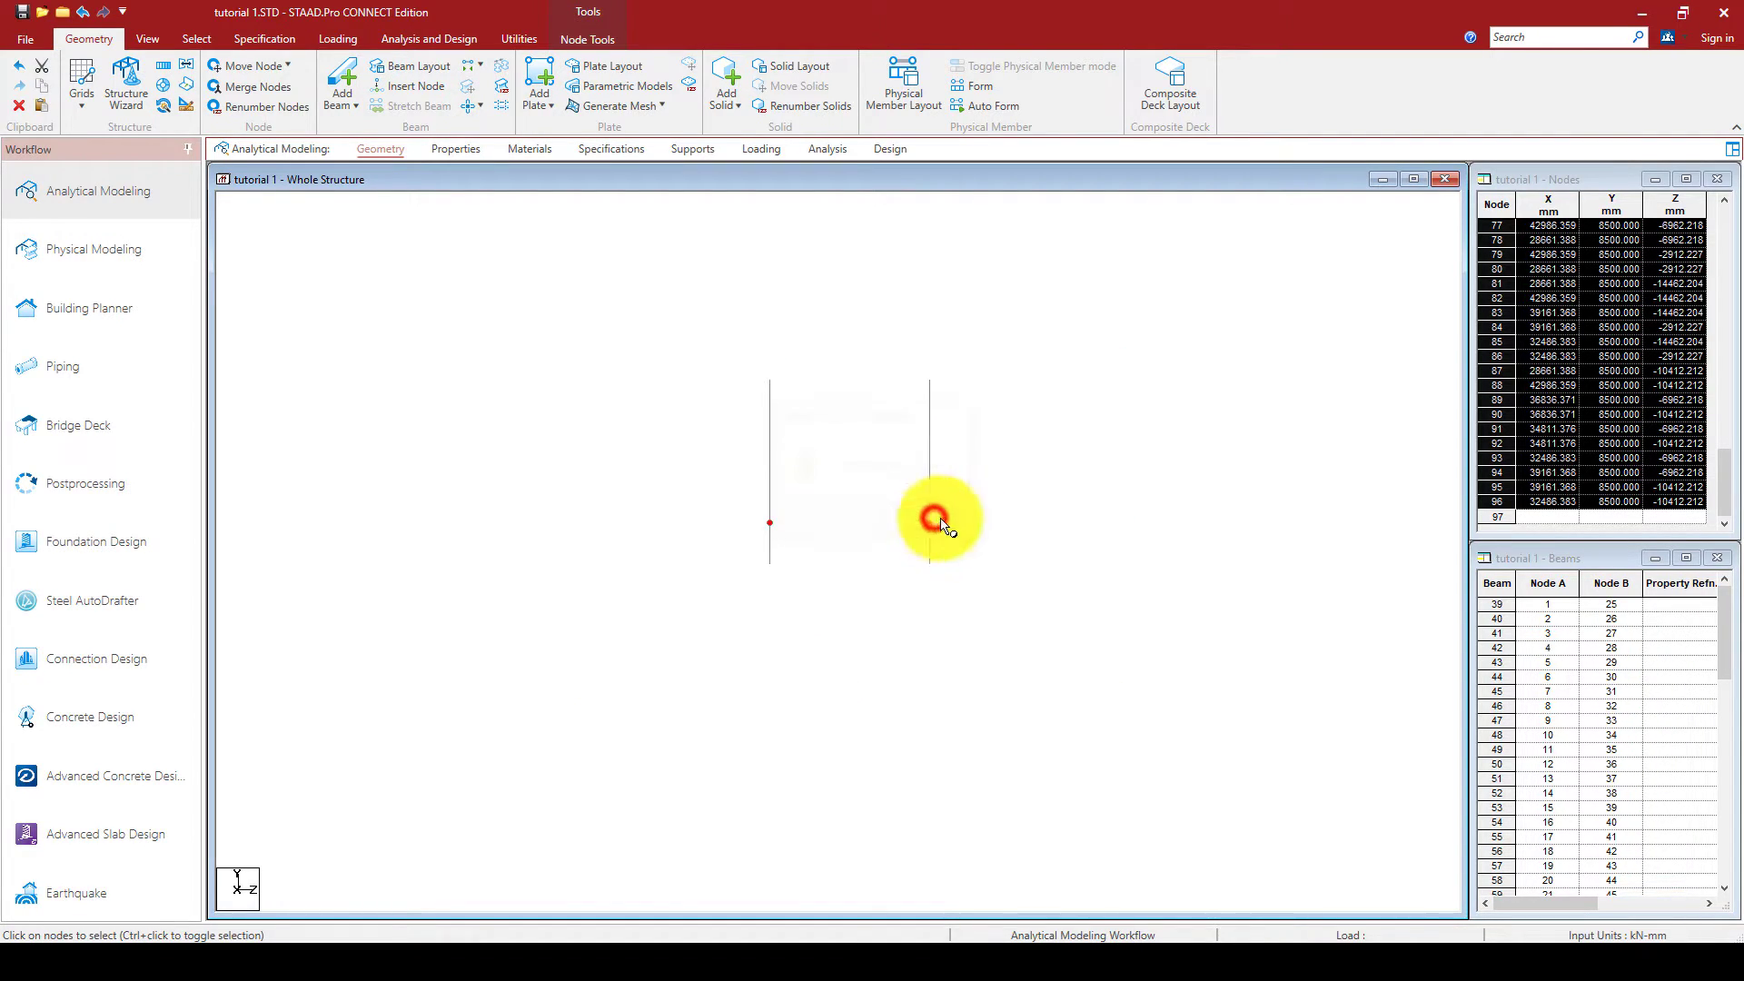
left_click(1231, 477)
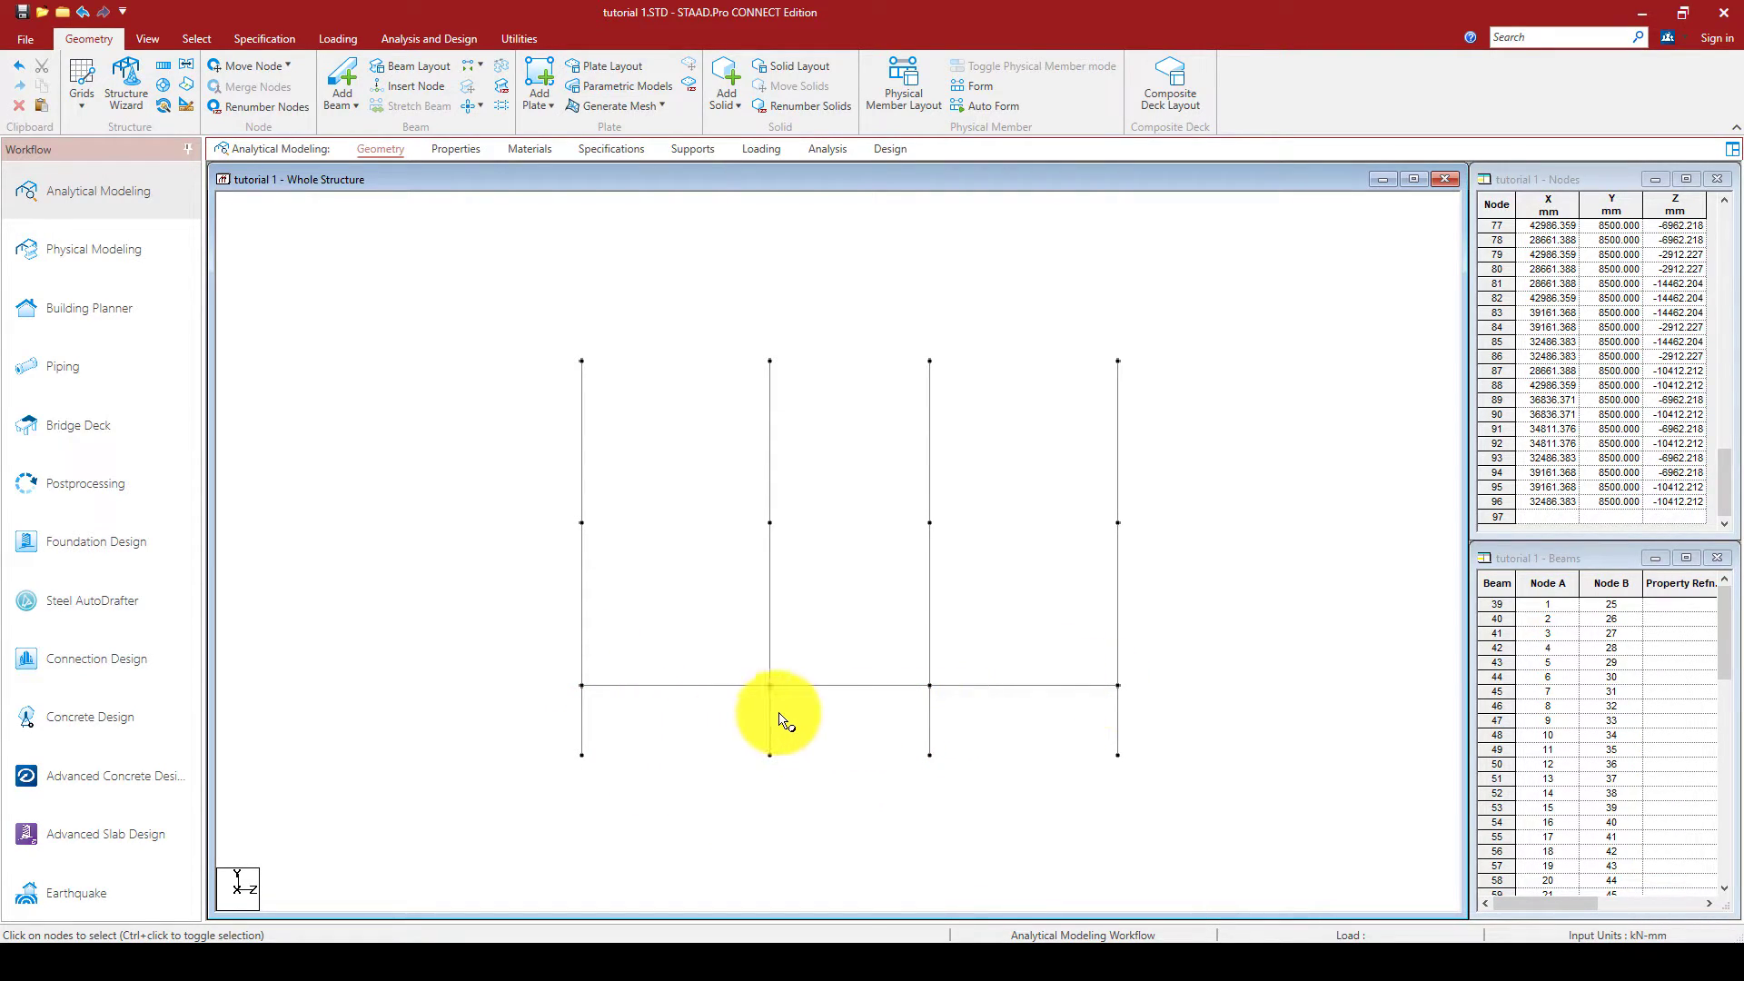
Select the lowest floor-level beams with the Beams Cursor and repeat them translationally in Y with two steps of 3500 mm, then clear the selection.
right_click(1208, 646)
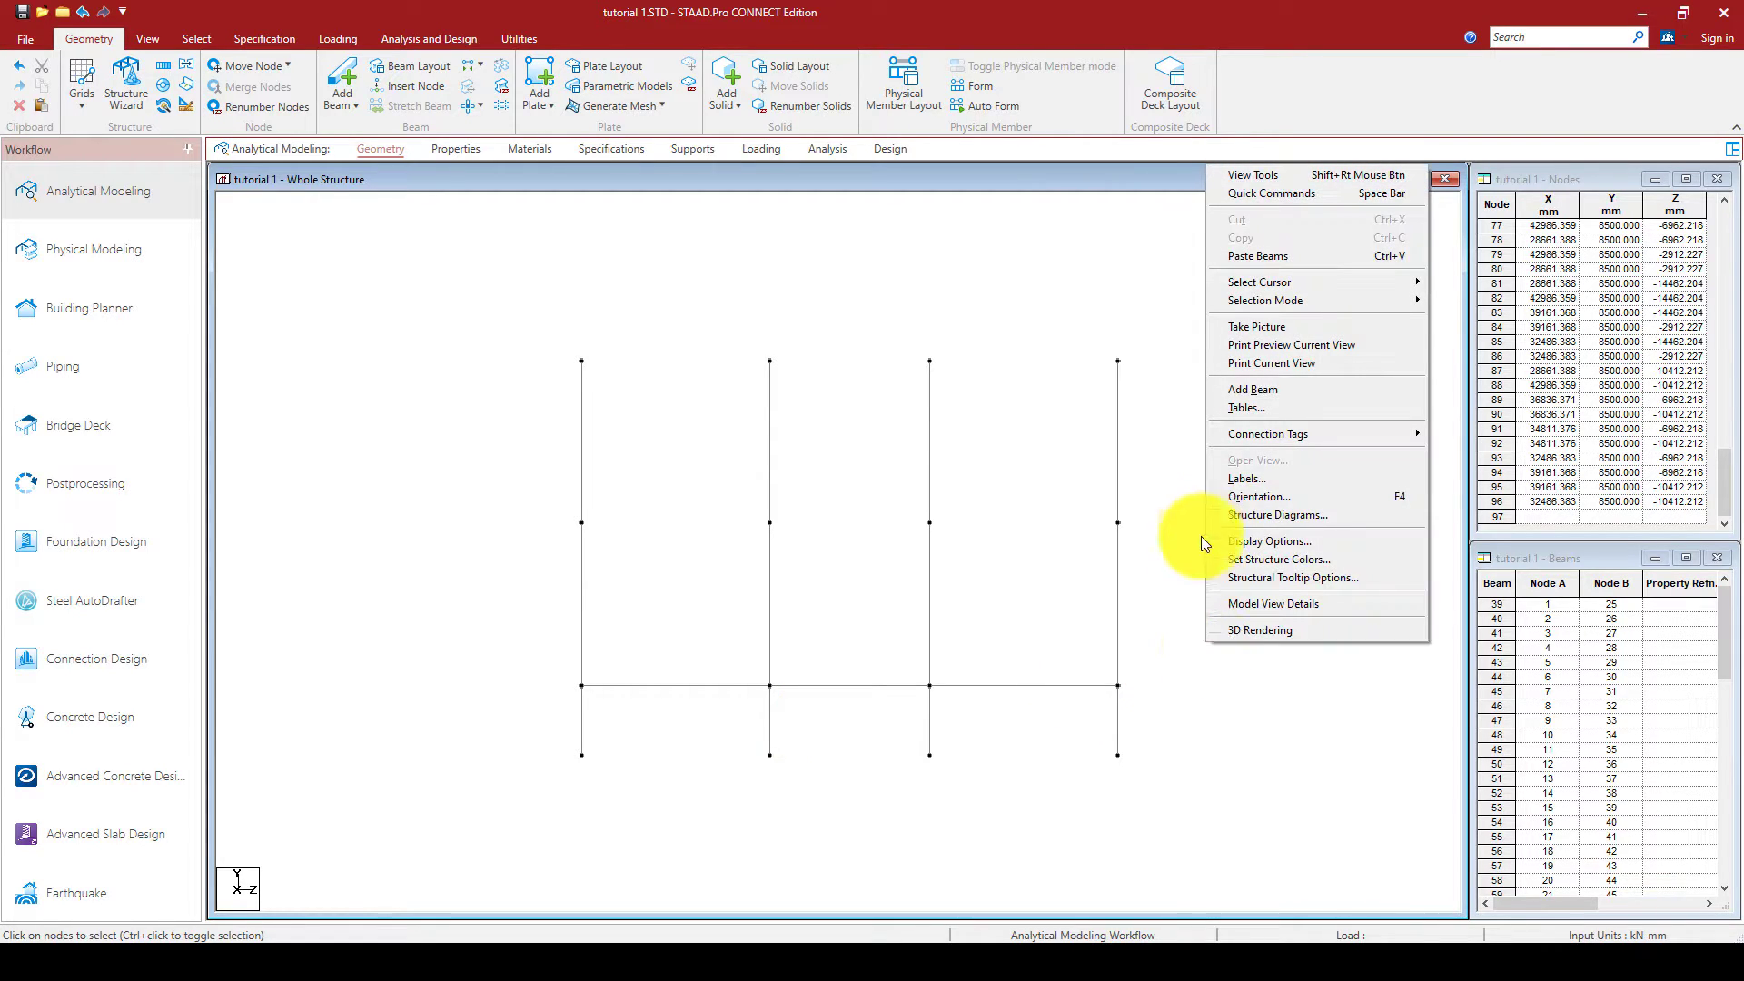
mouse_move(1246, 287)
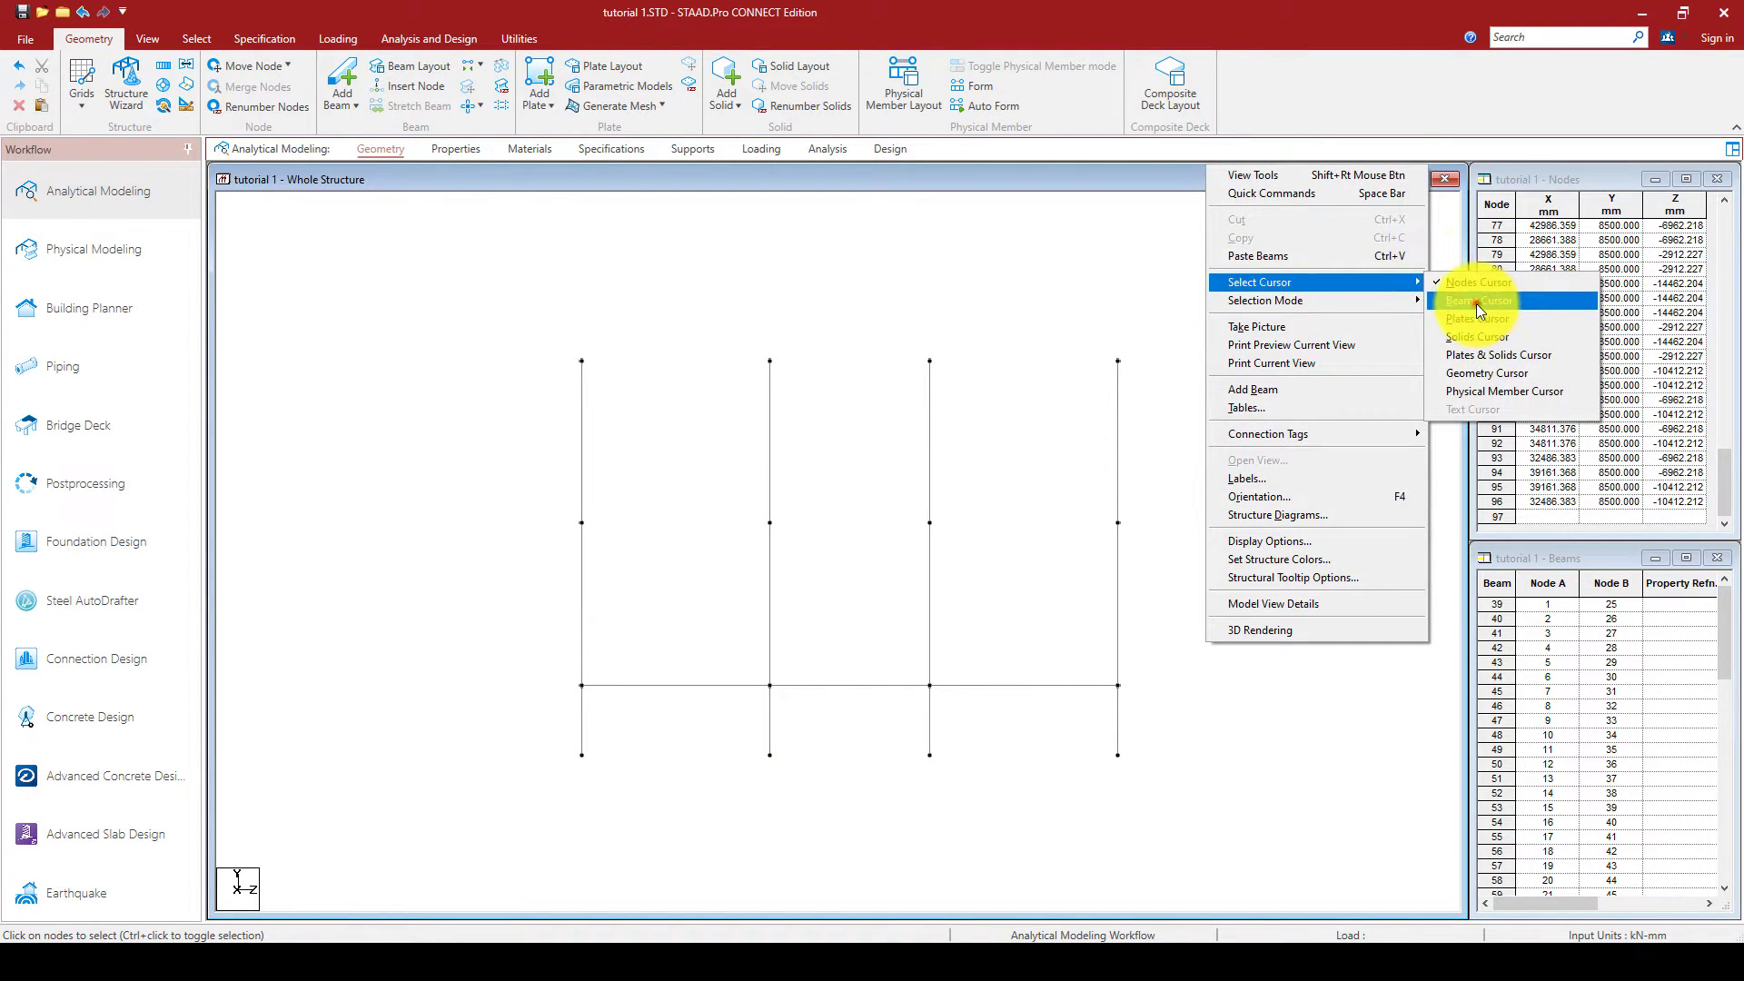
left_click(1475, 303)
left_click_drag(1228, 667, 427, 702)
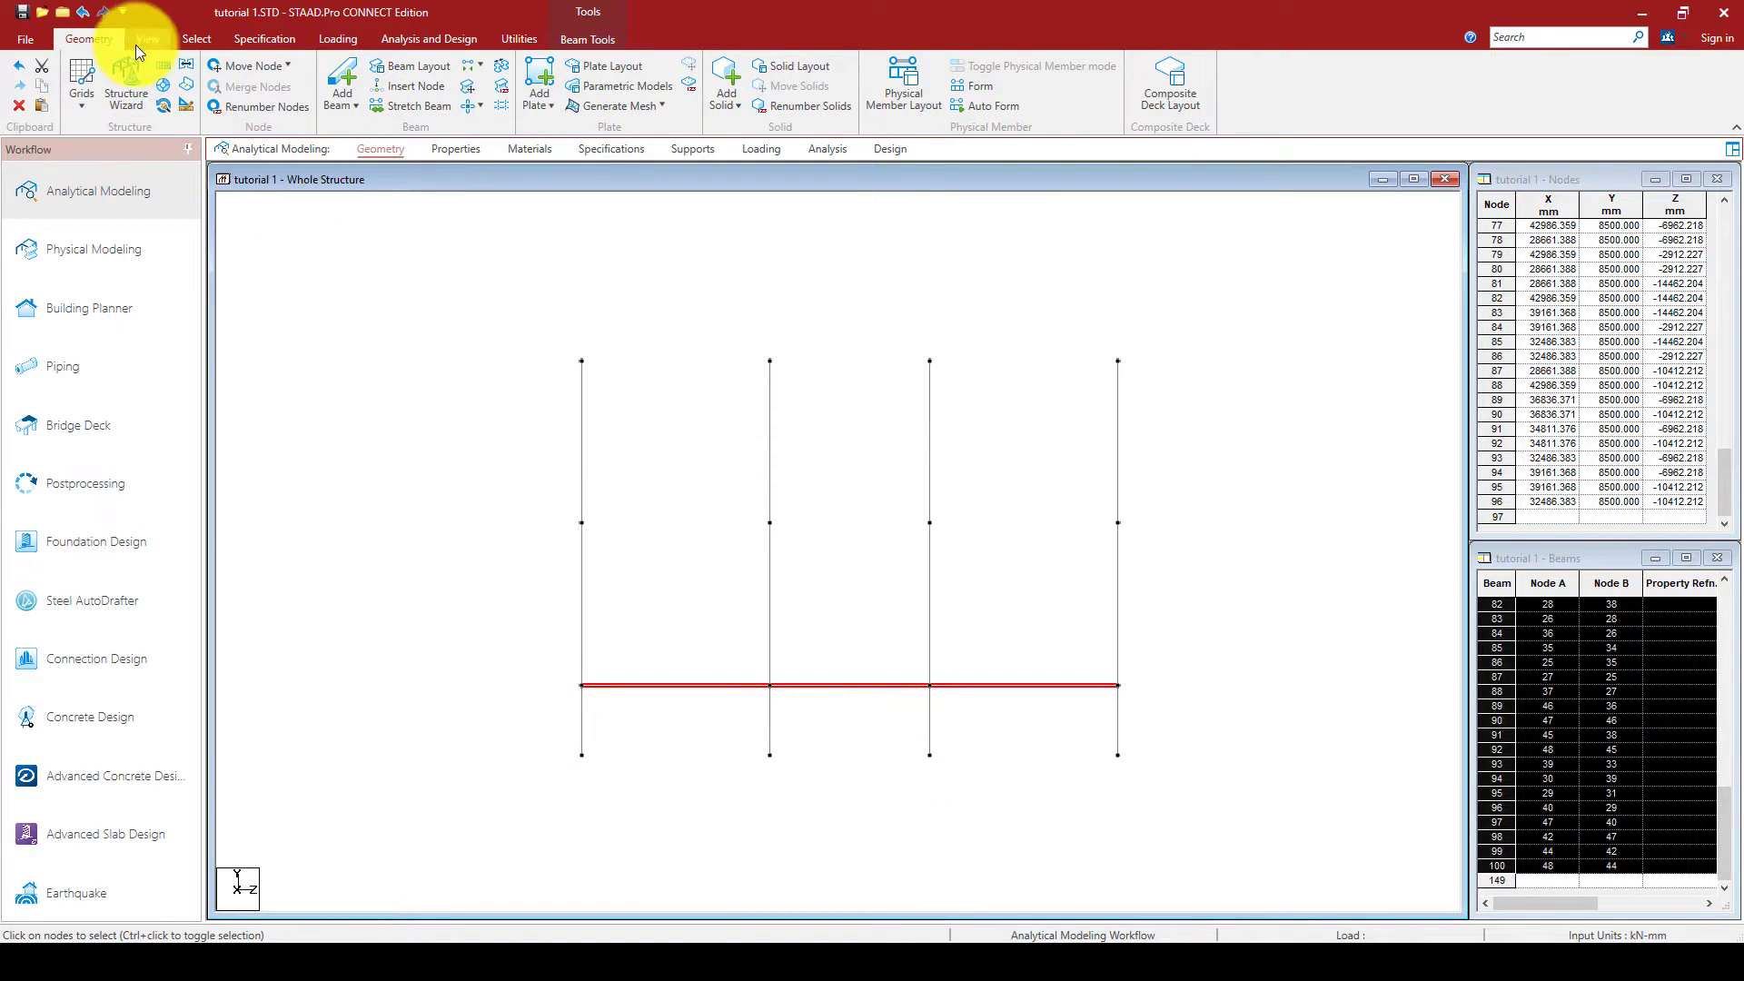
left_click(161, 66)
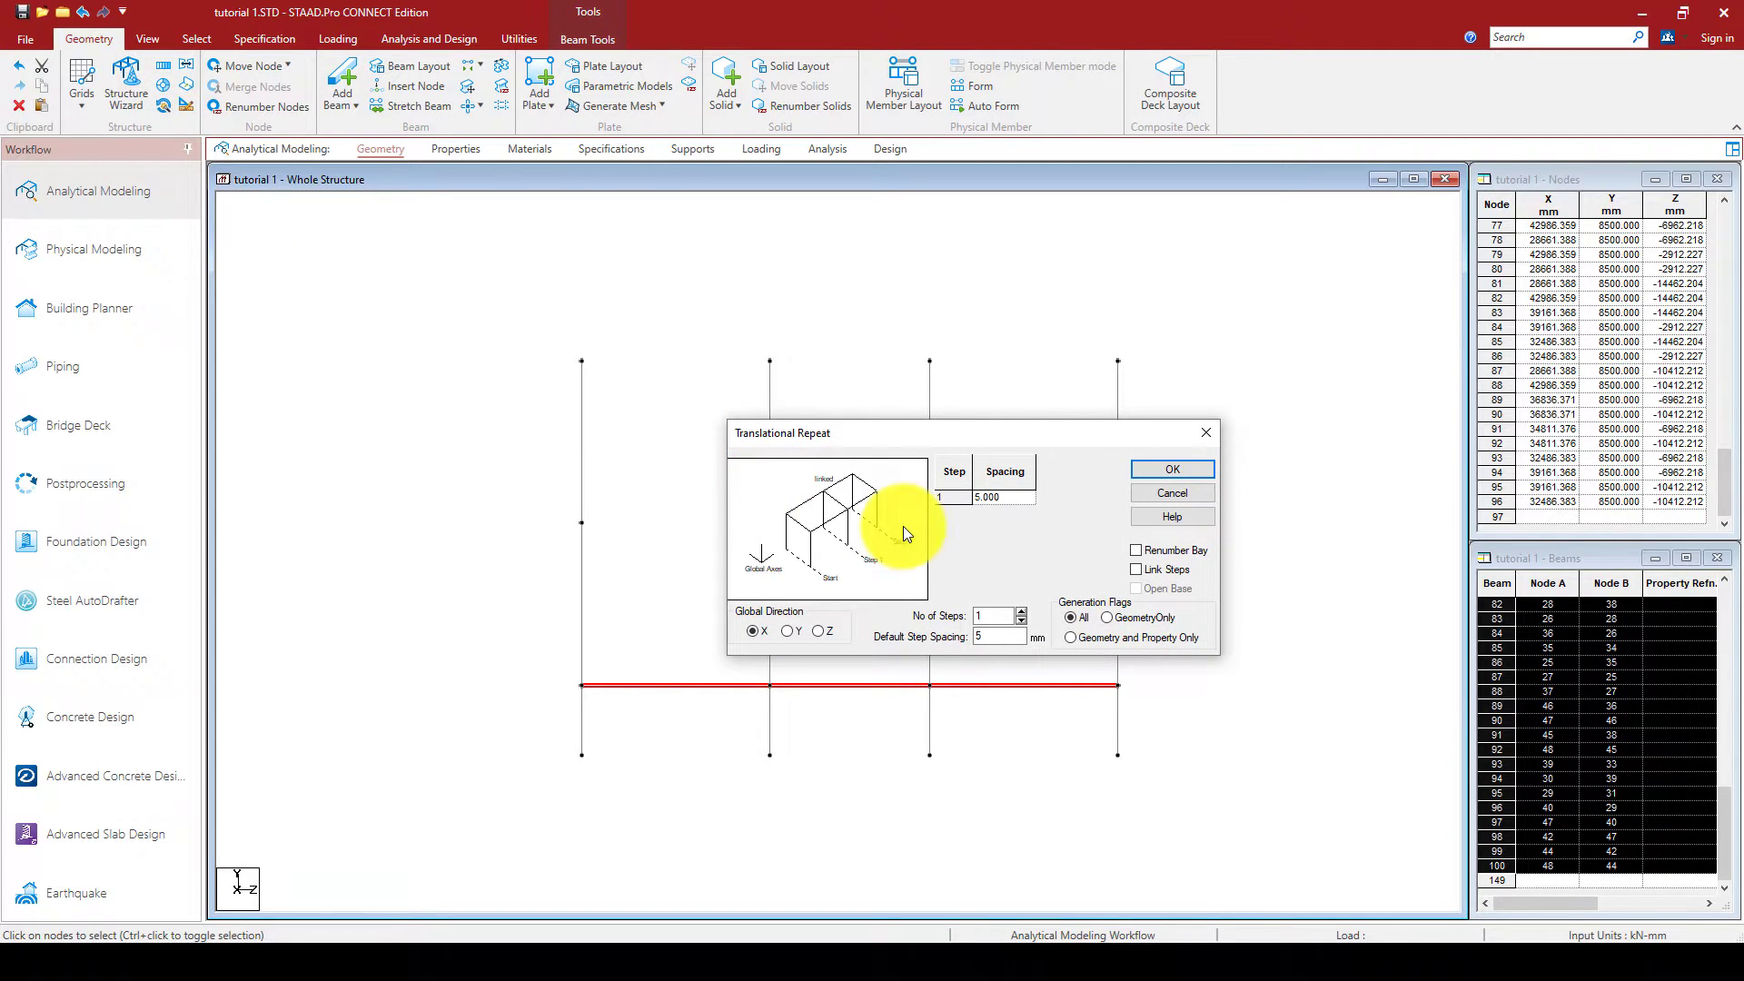
left_click(787, 630)
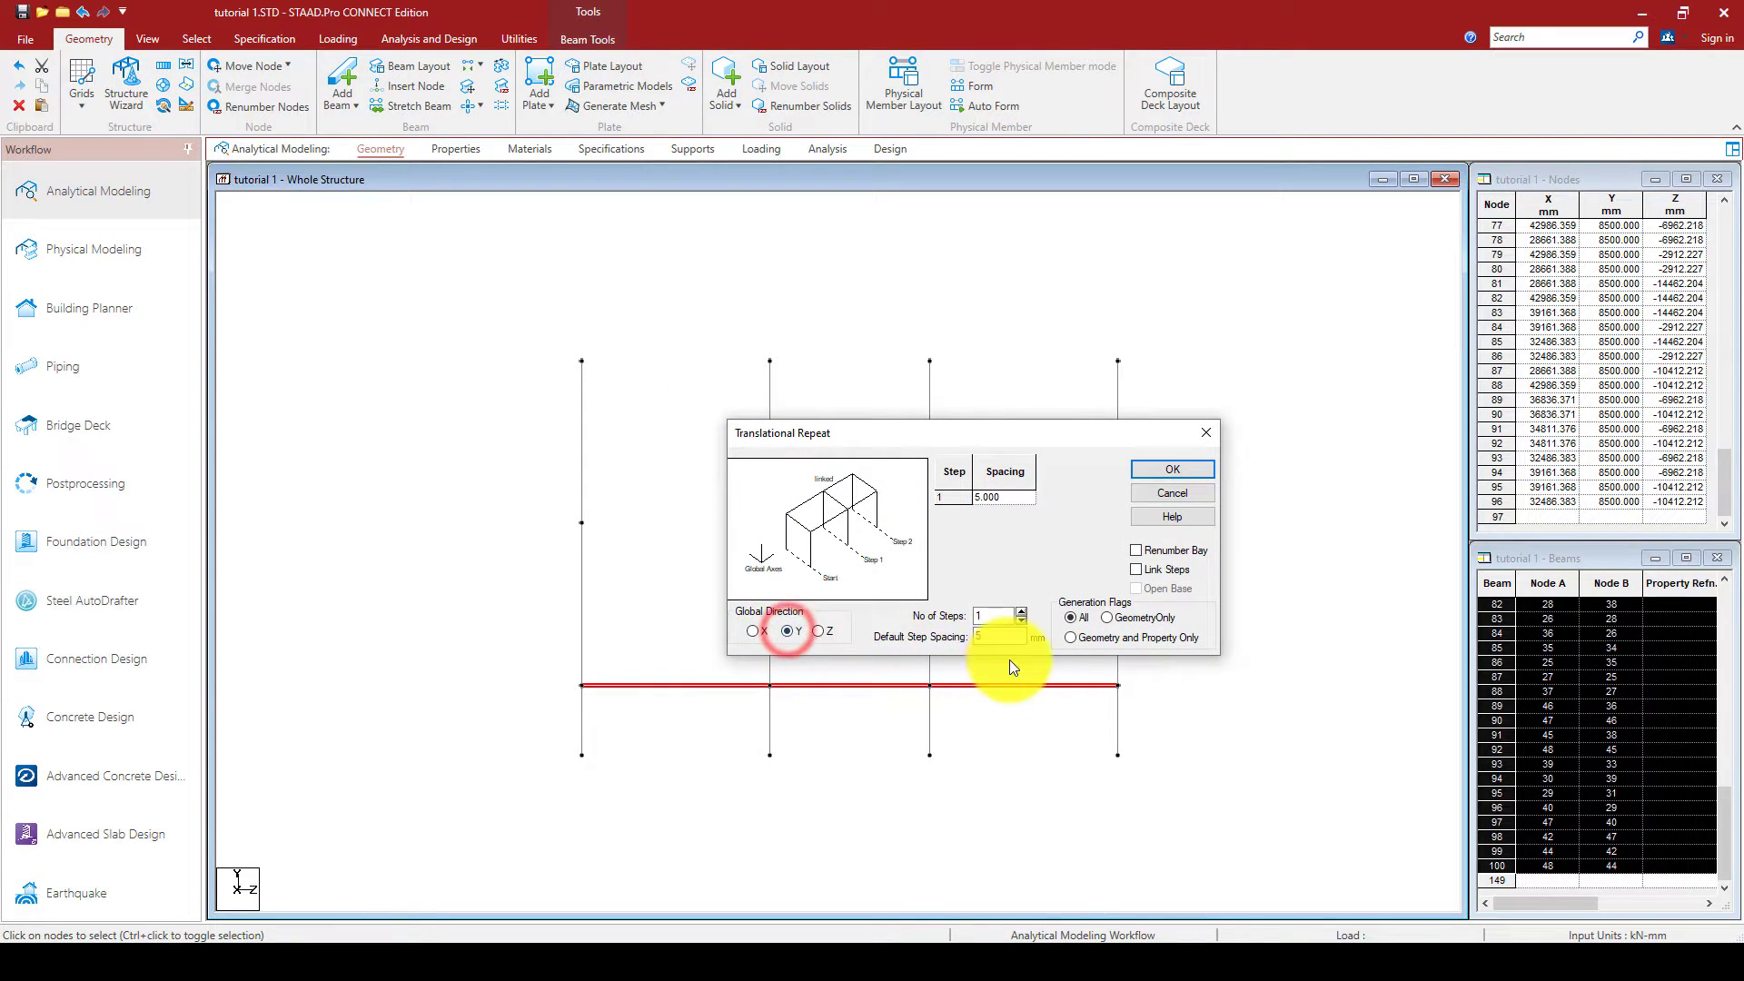
left_click(996, 638)
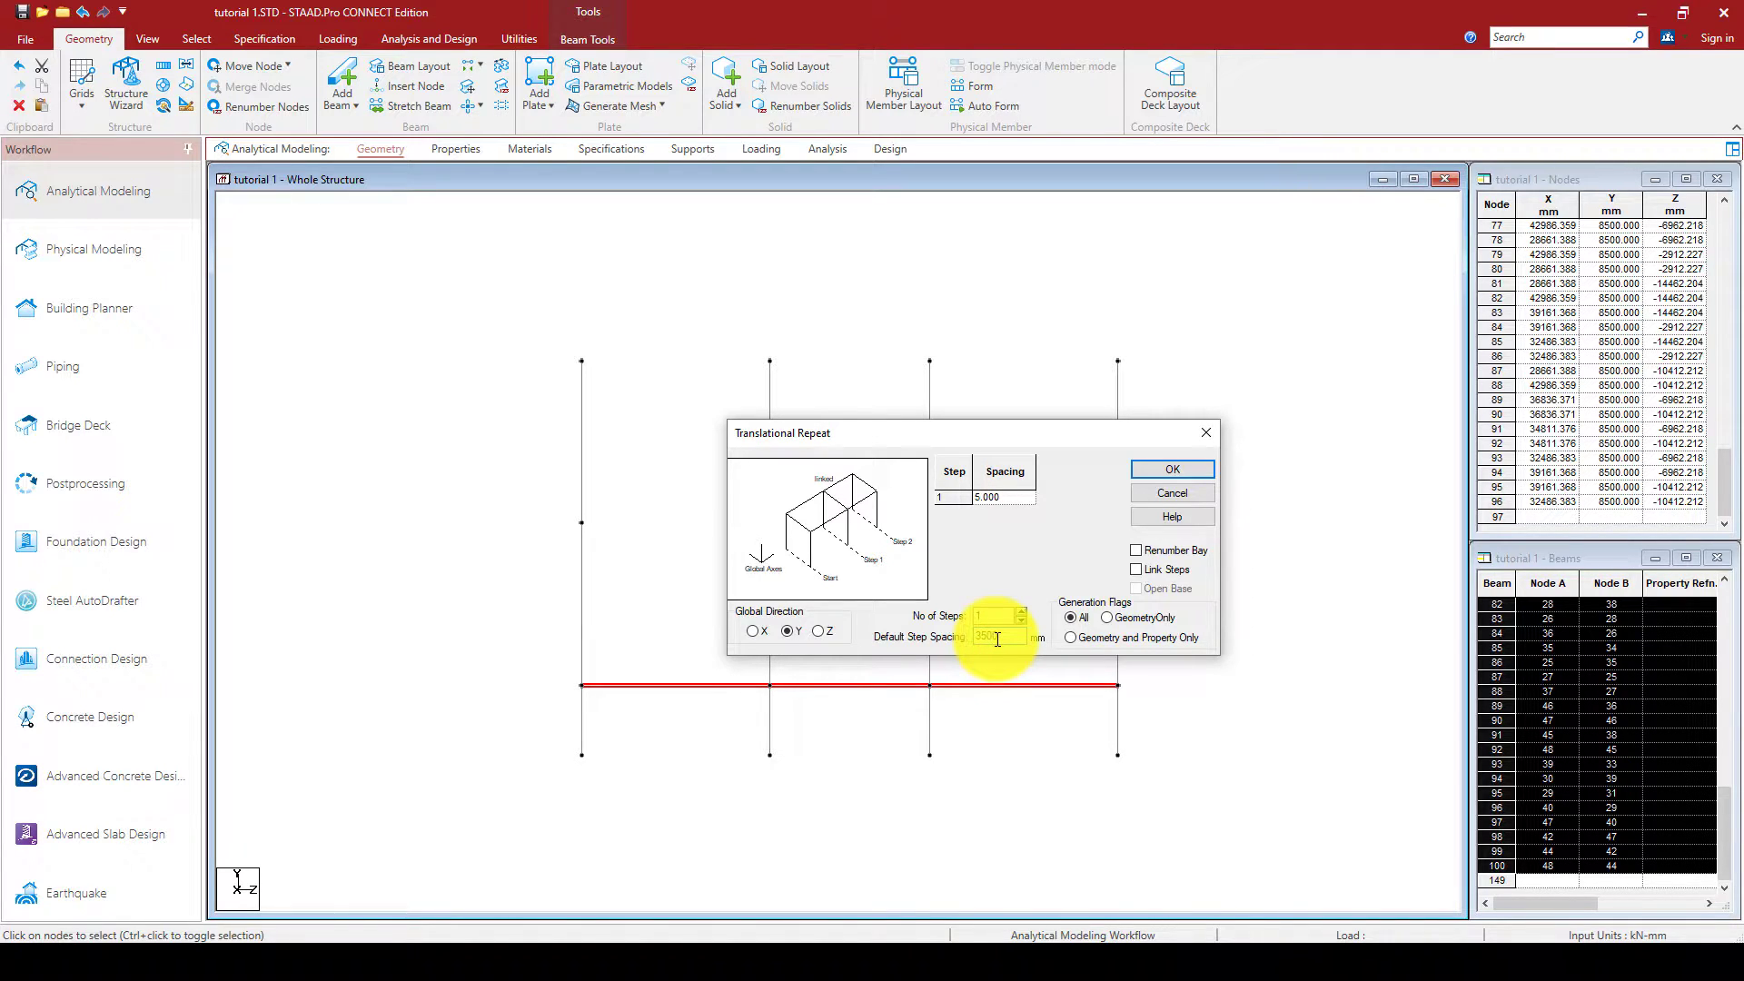
type("3500")
left_click(1019, 612)
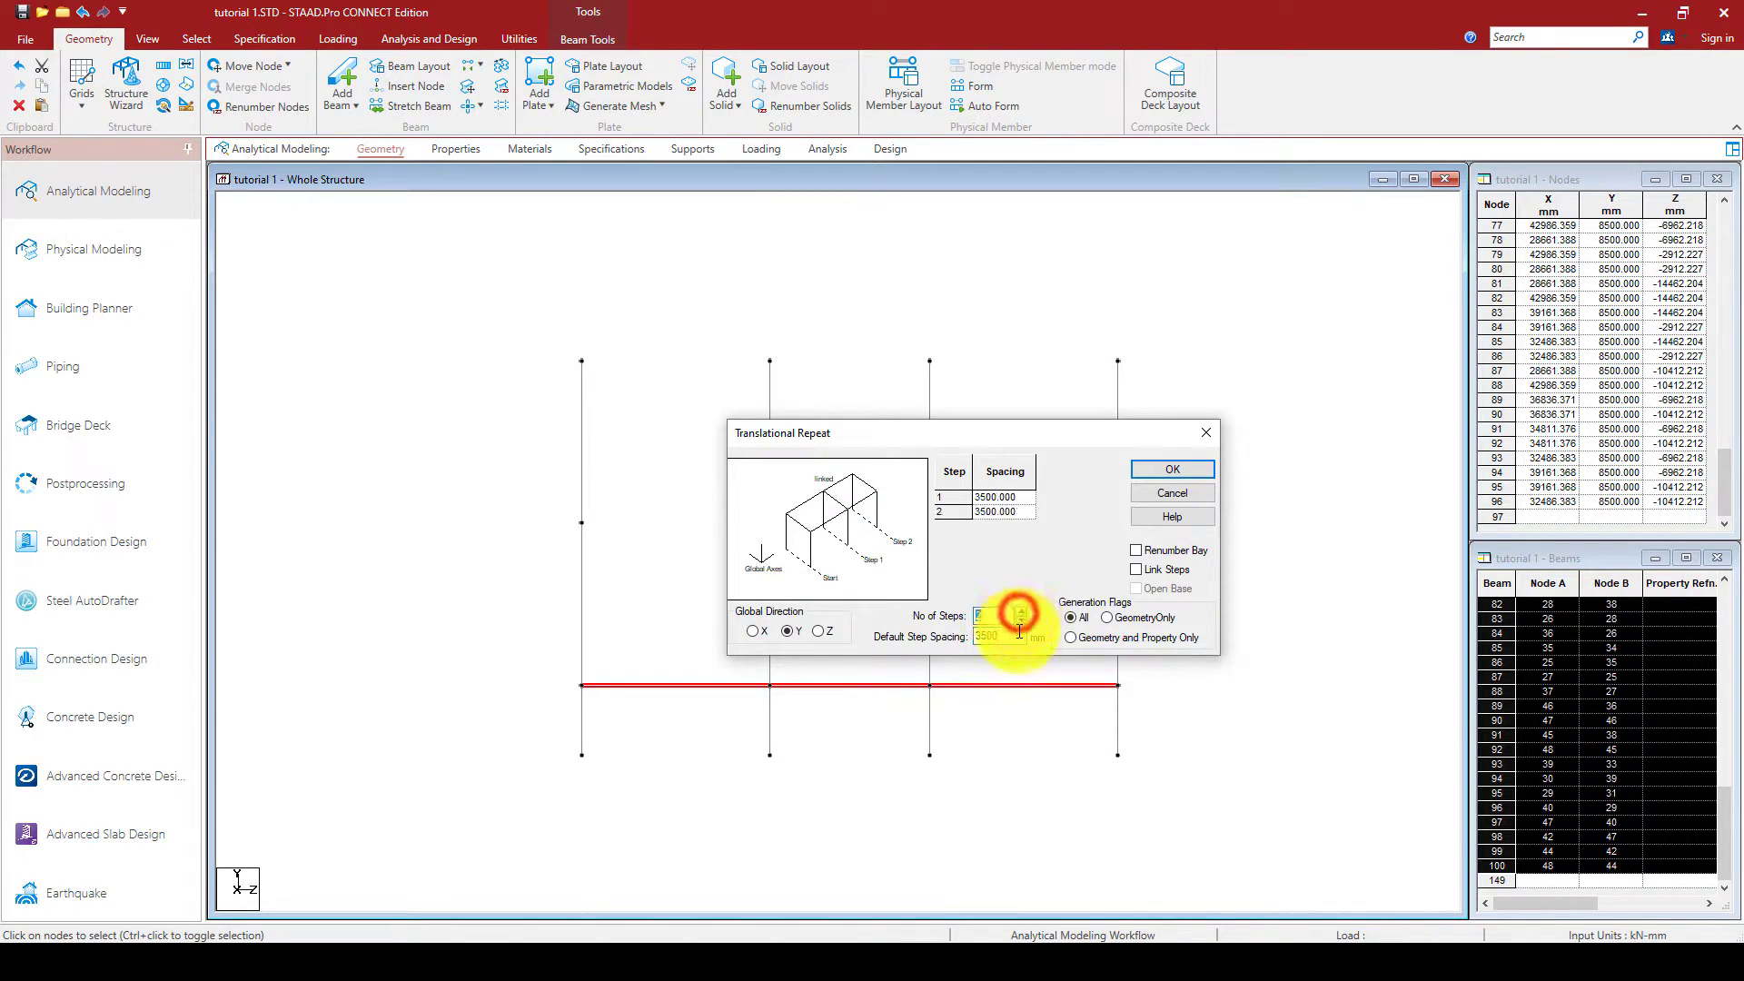
left_click(1170, 470)
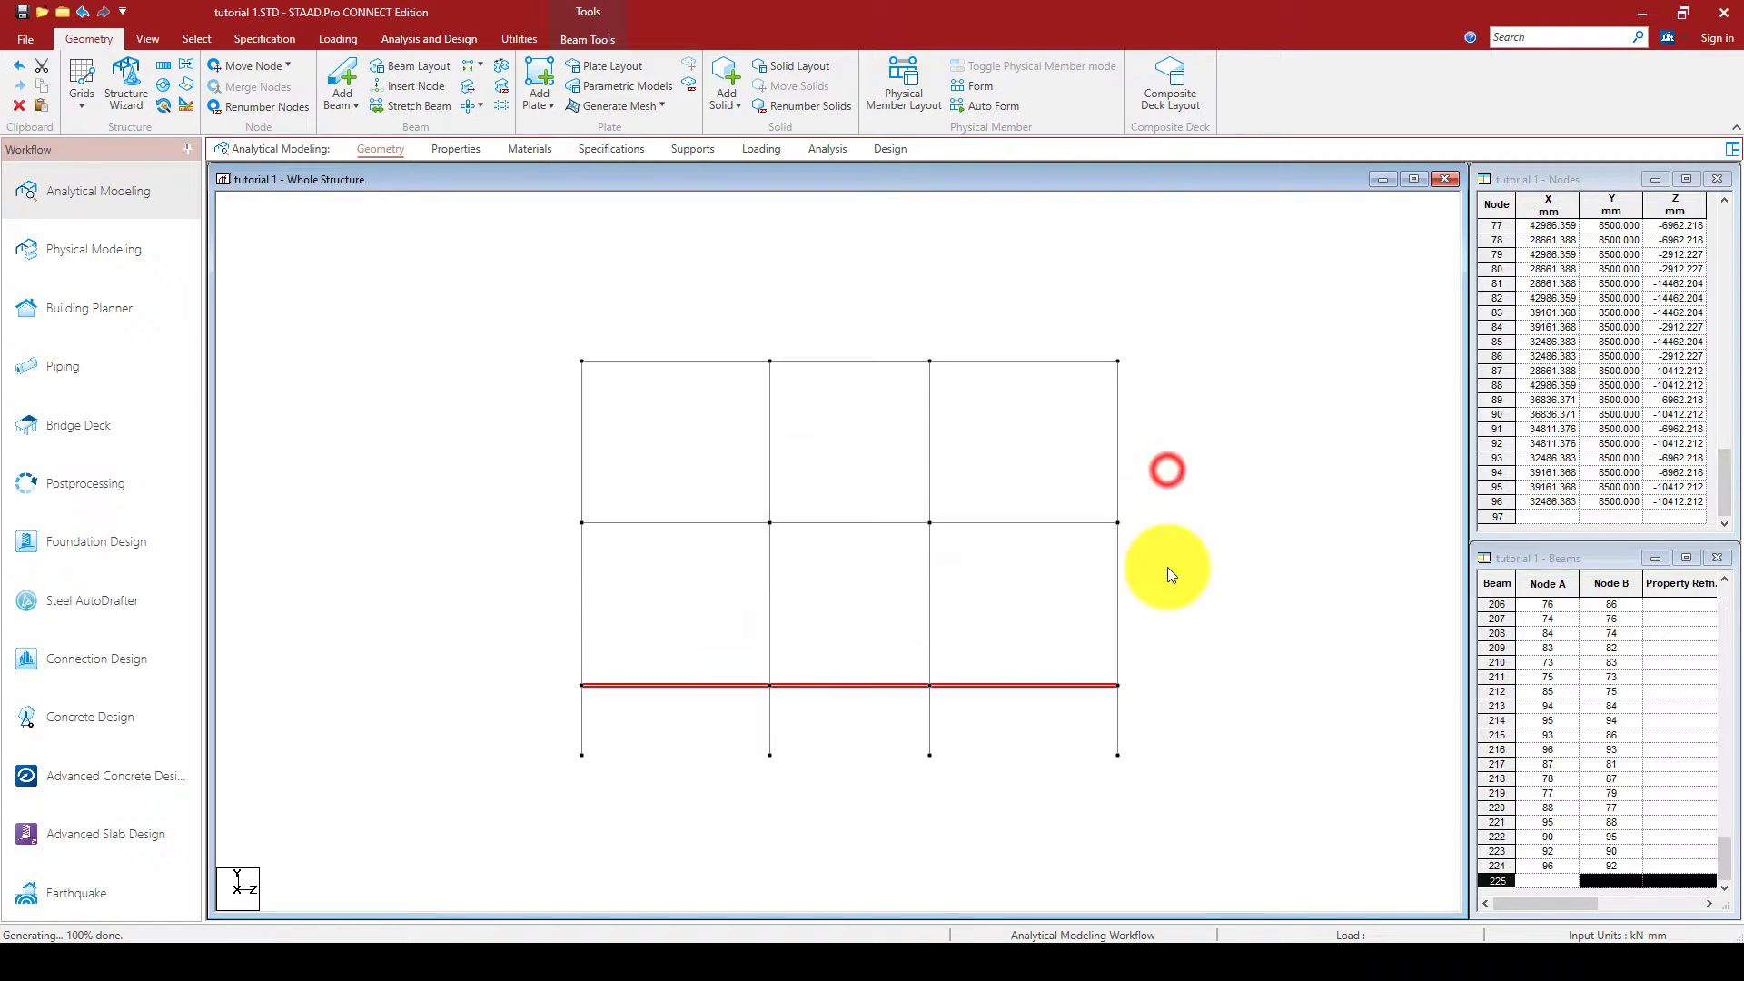
left_click(1039, 413)
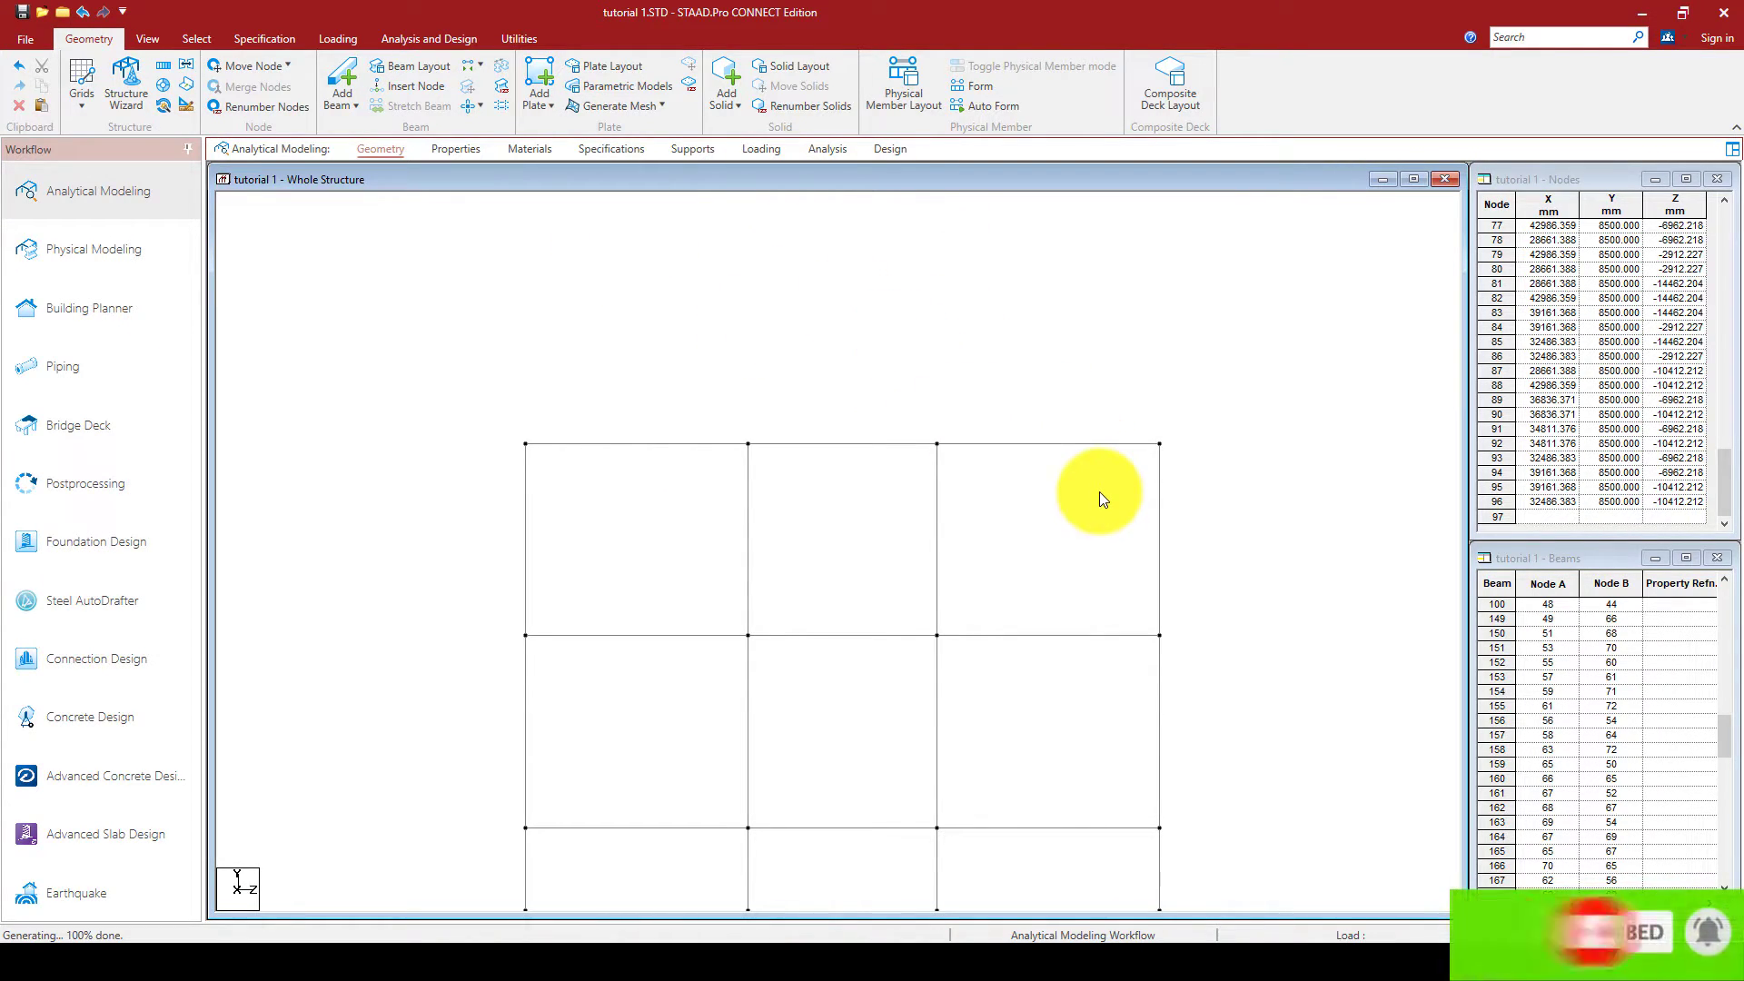
Select all top-level nodes with the Nodes Cursor and paste copies of them 3200 mm up in the Y direction.
right_click(1188, 411)
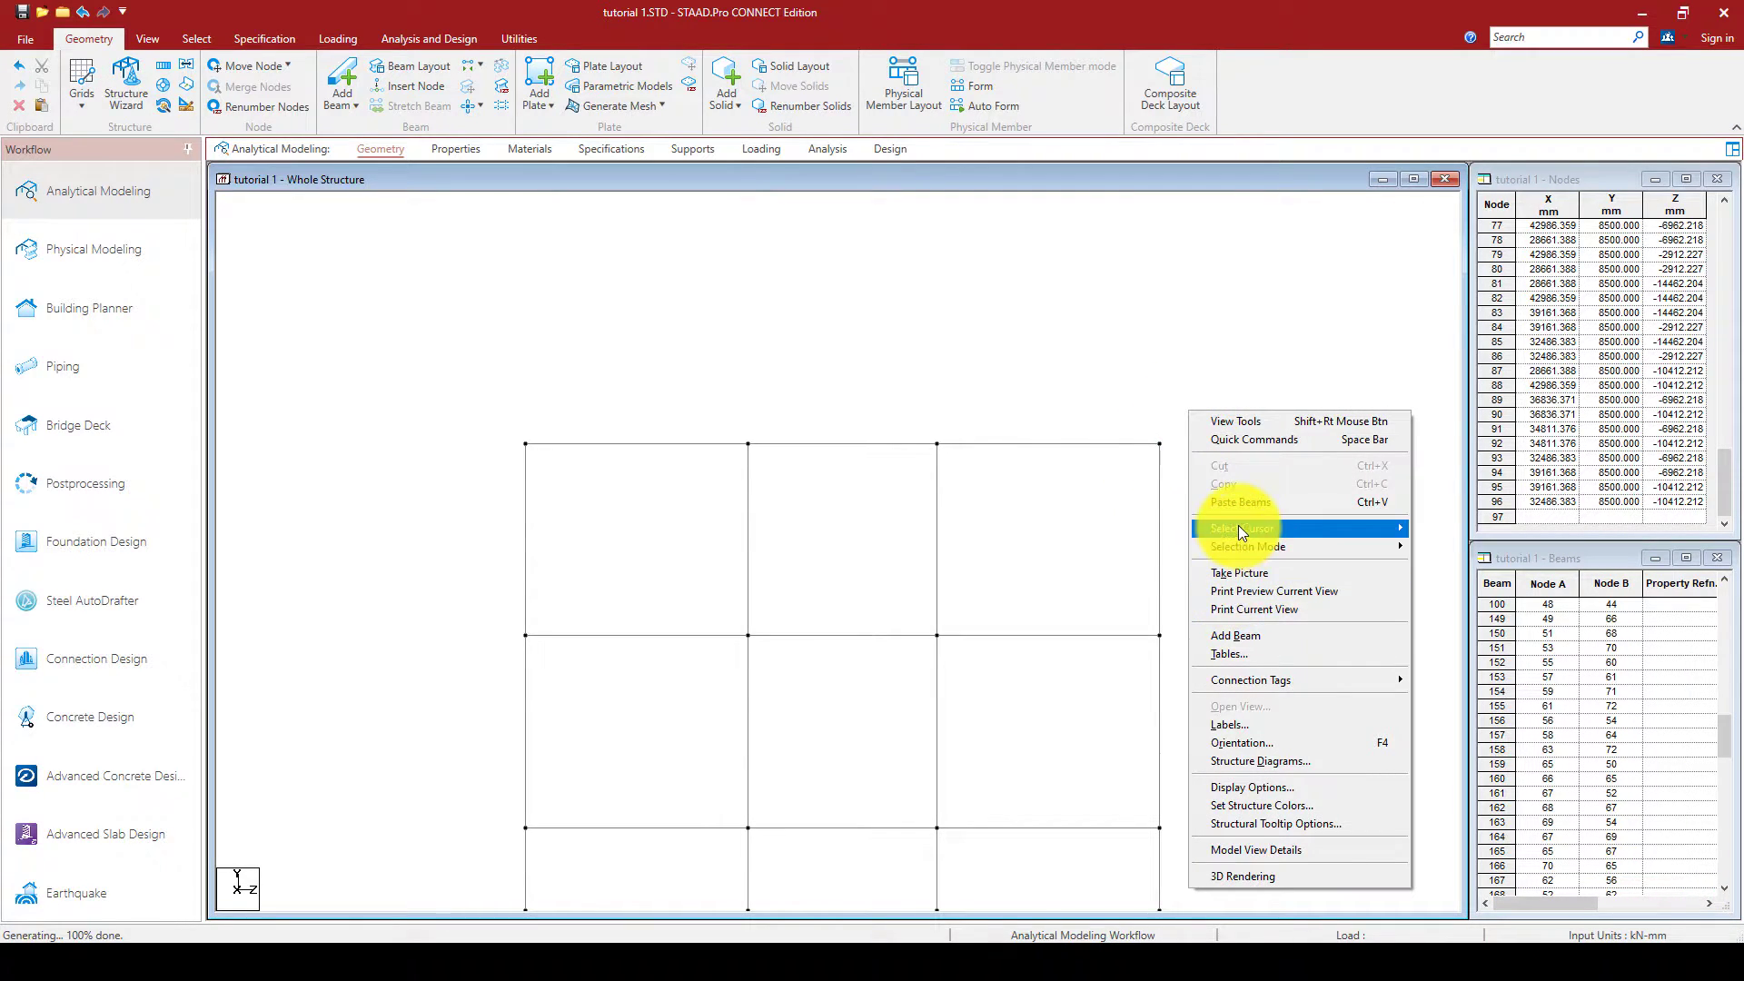
mouse_move(1238, 525)
left_click(1472, 528)
left_click_drag(1230, 416, 287, 476)
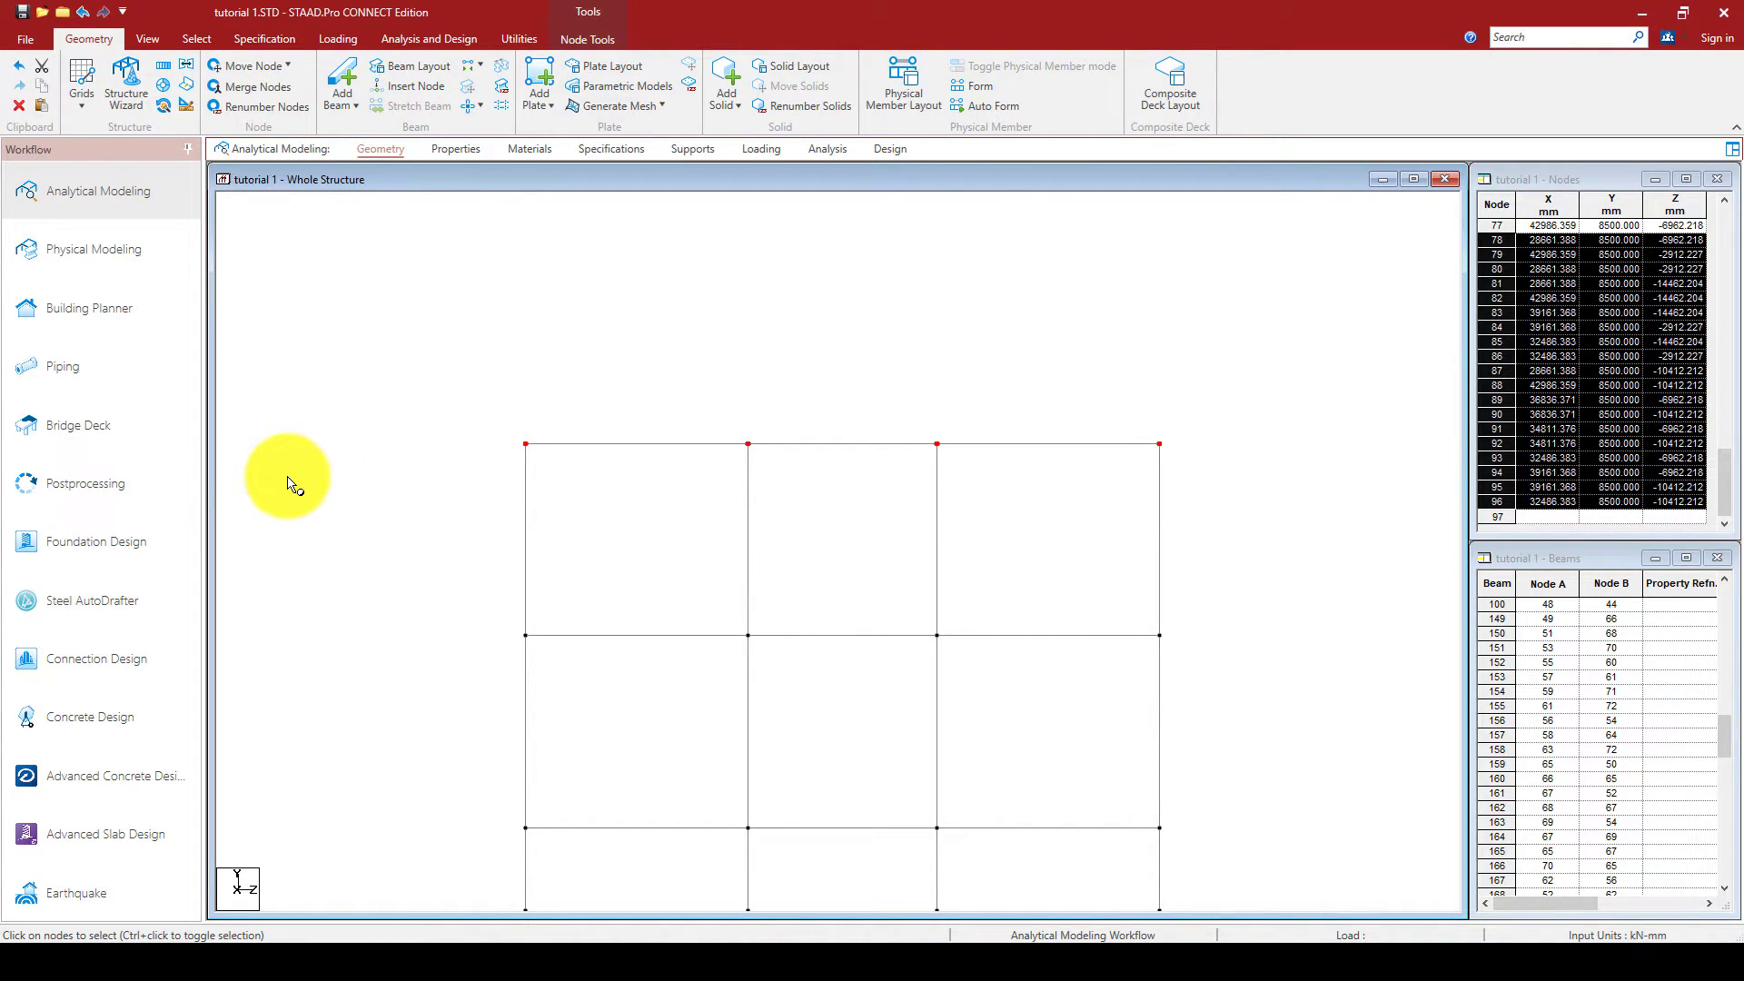
key("ctrl+v")
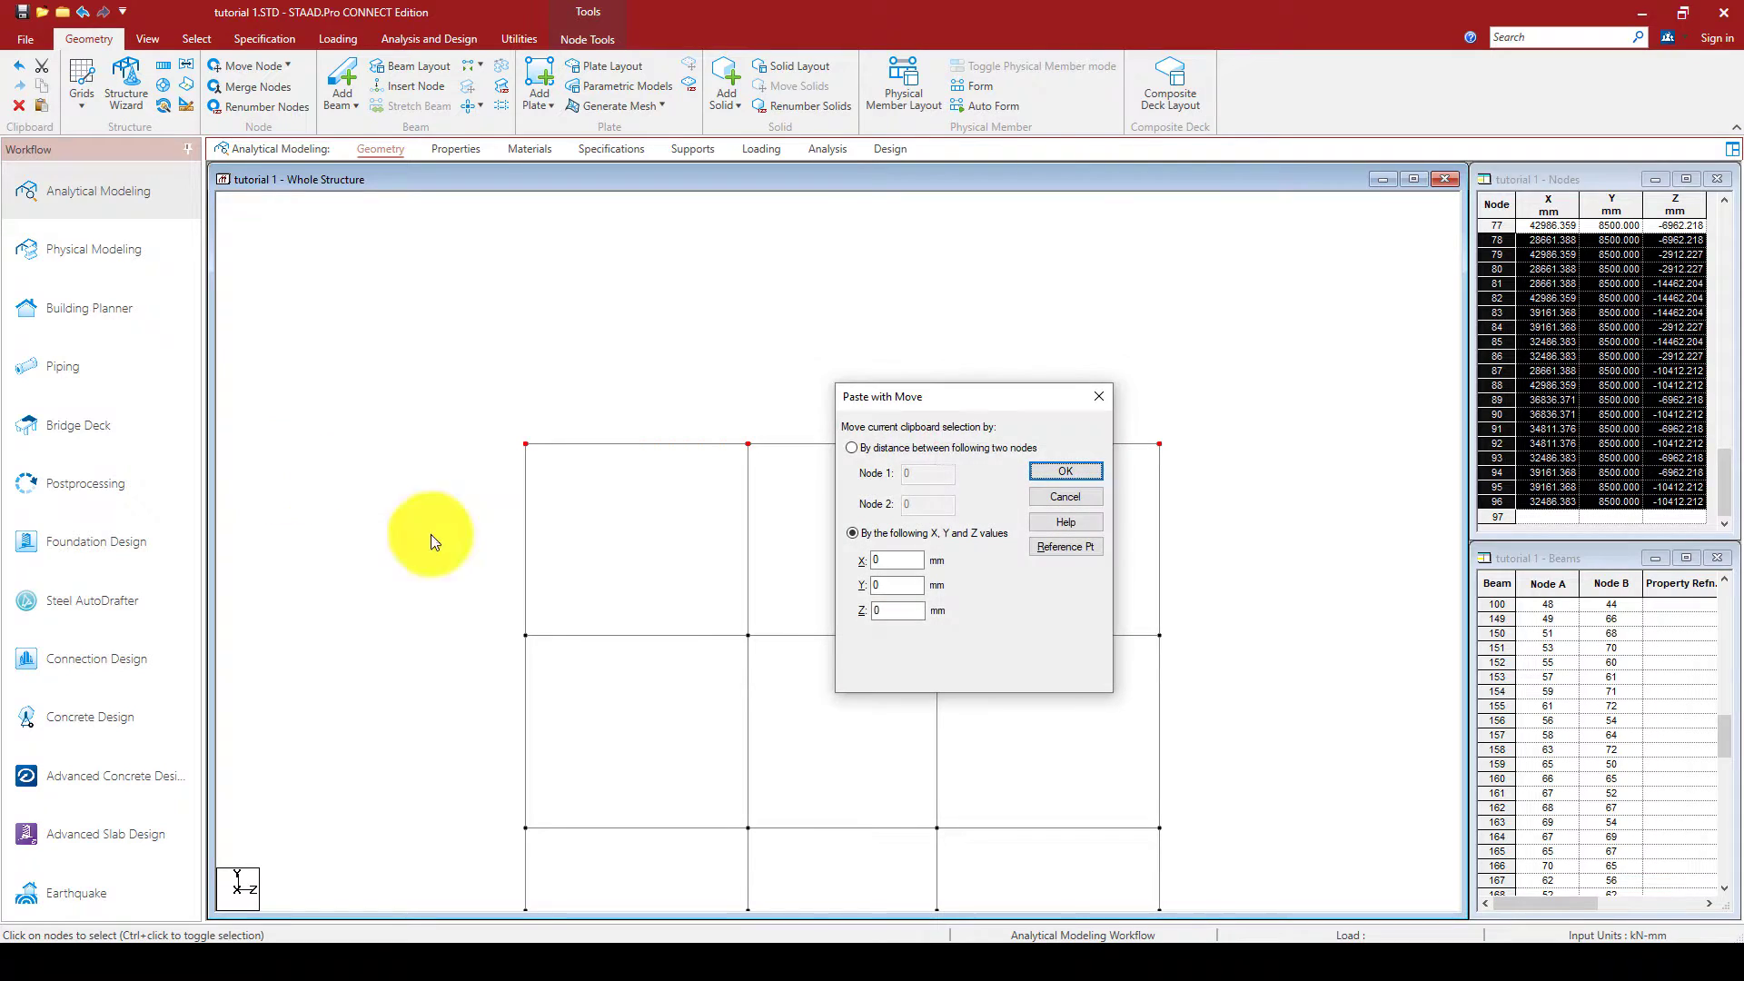
double_click(897, 593)
type("3200")
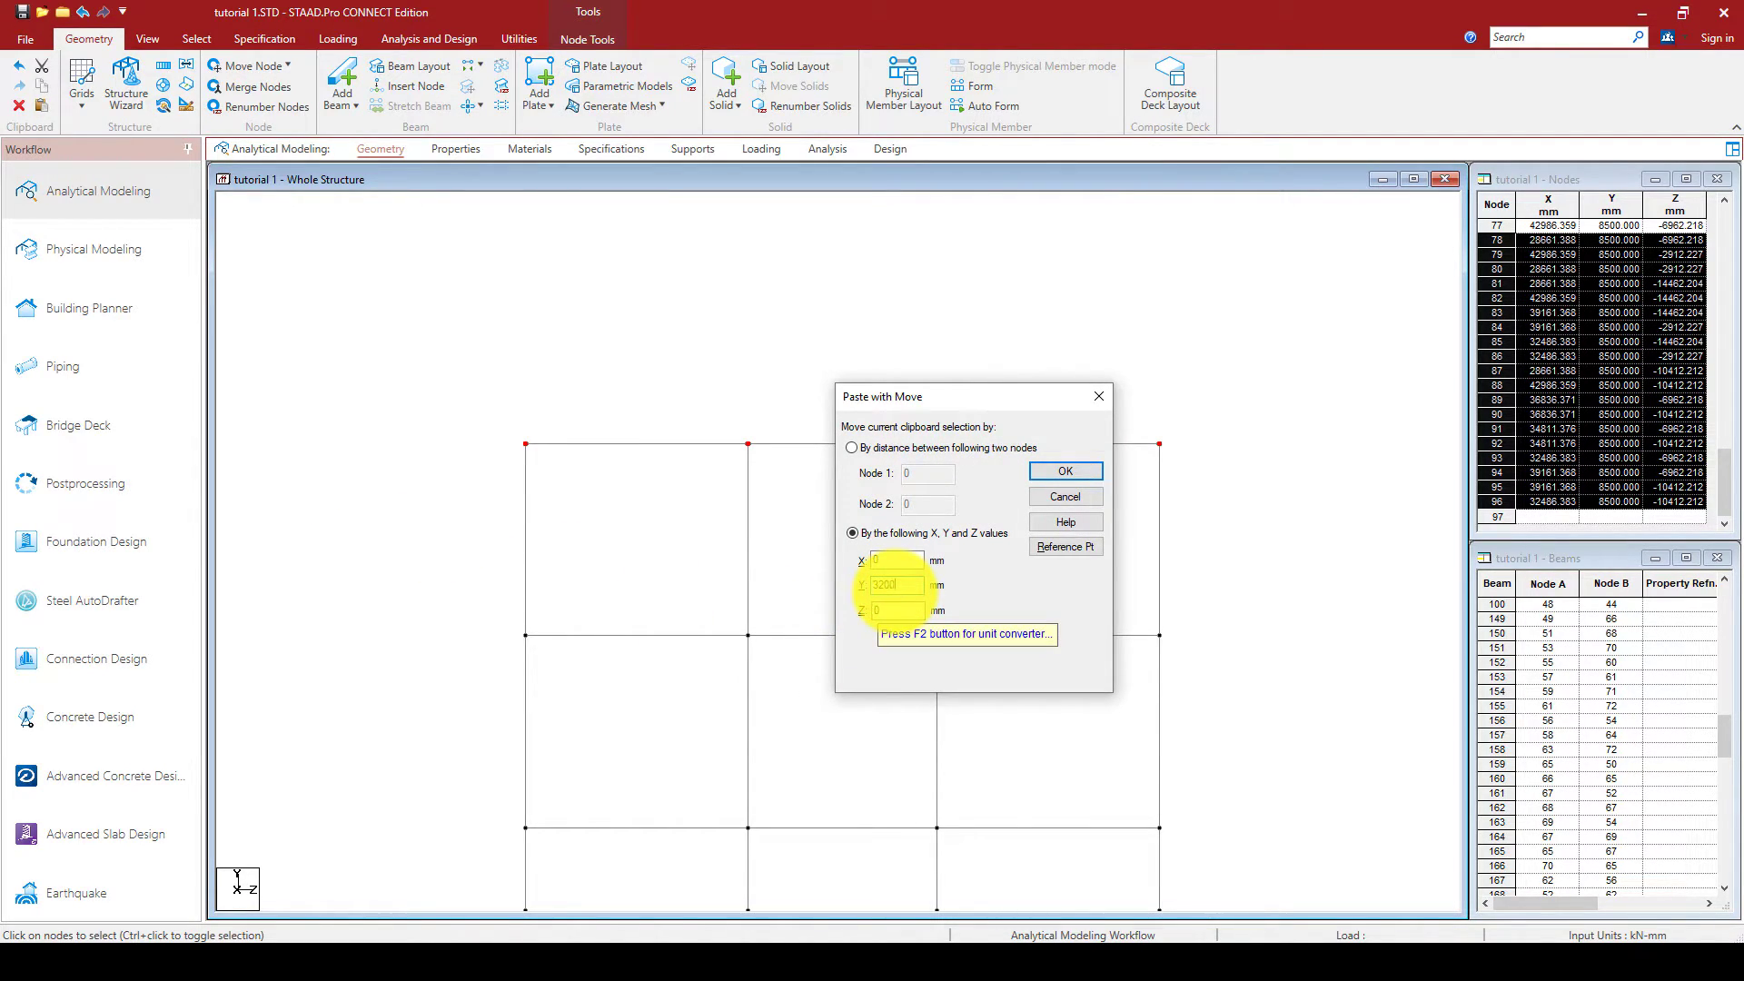
left_click(1051, 472)
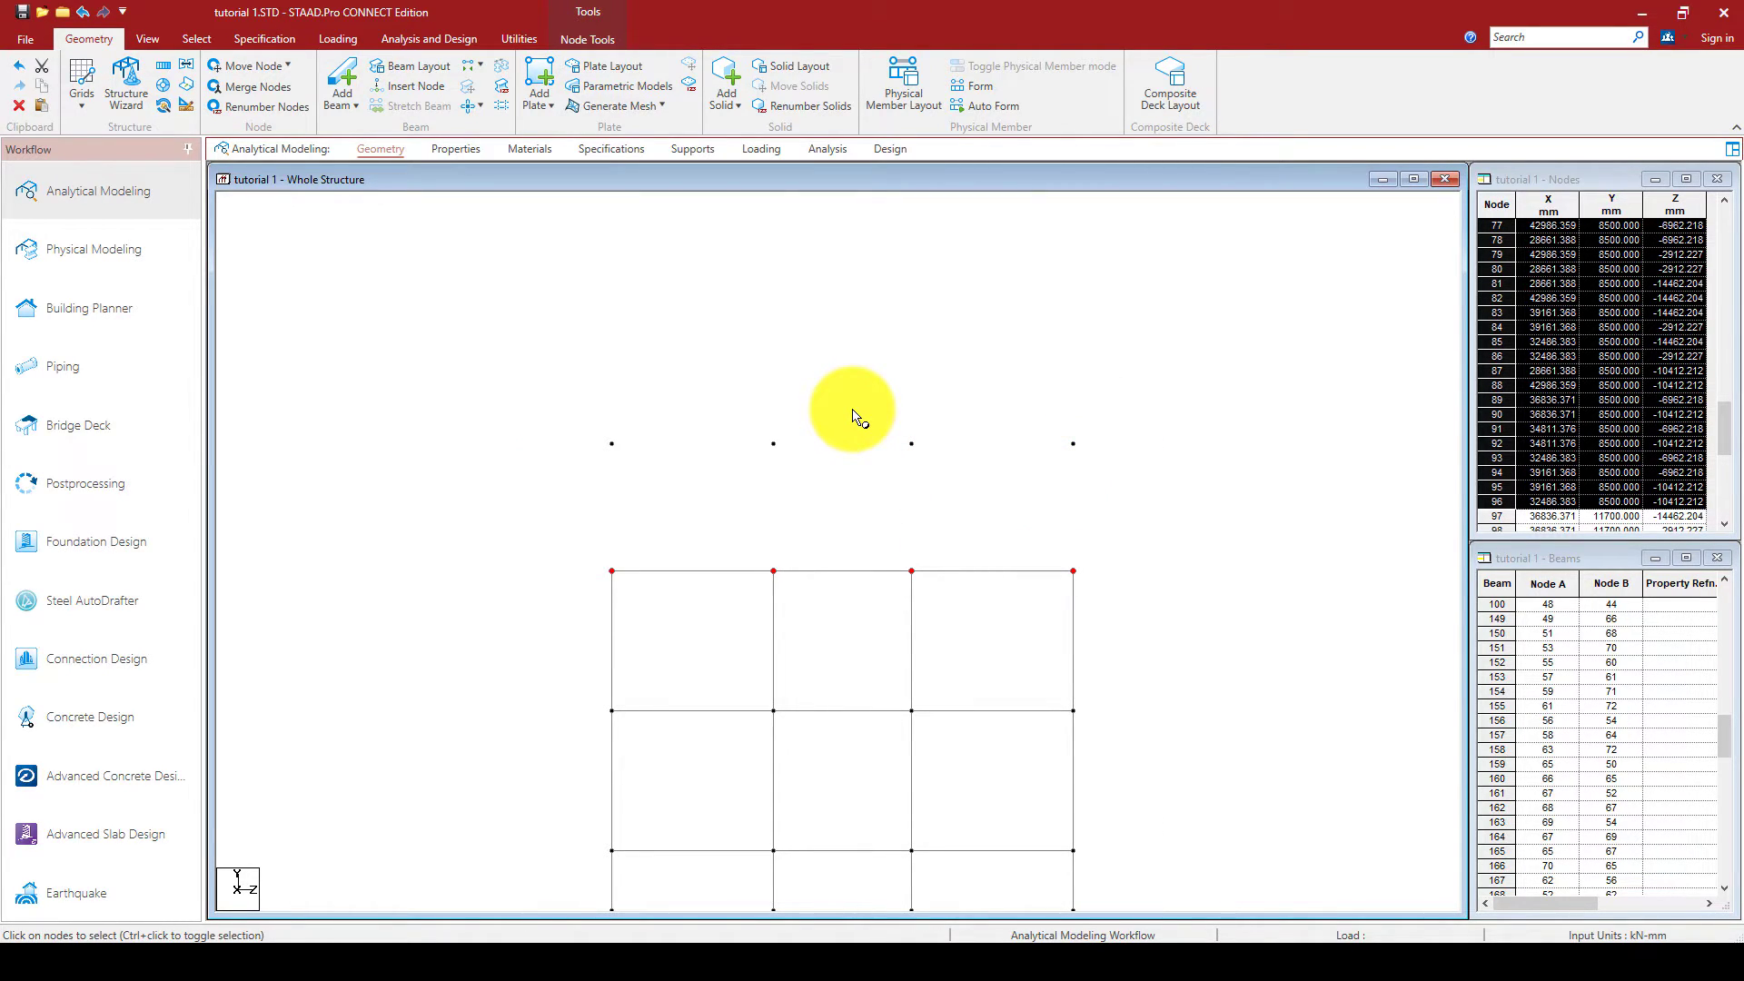
Add the new top nodes to the selected roof-level nodes, connect them with beams along the Y axis, and clear the selection.
left_click_drag(1122, 412, 362, 468)
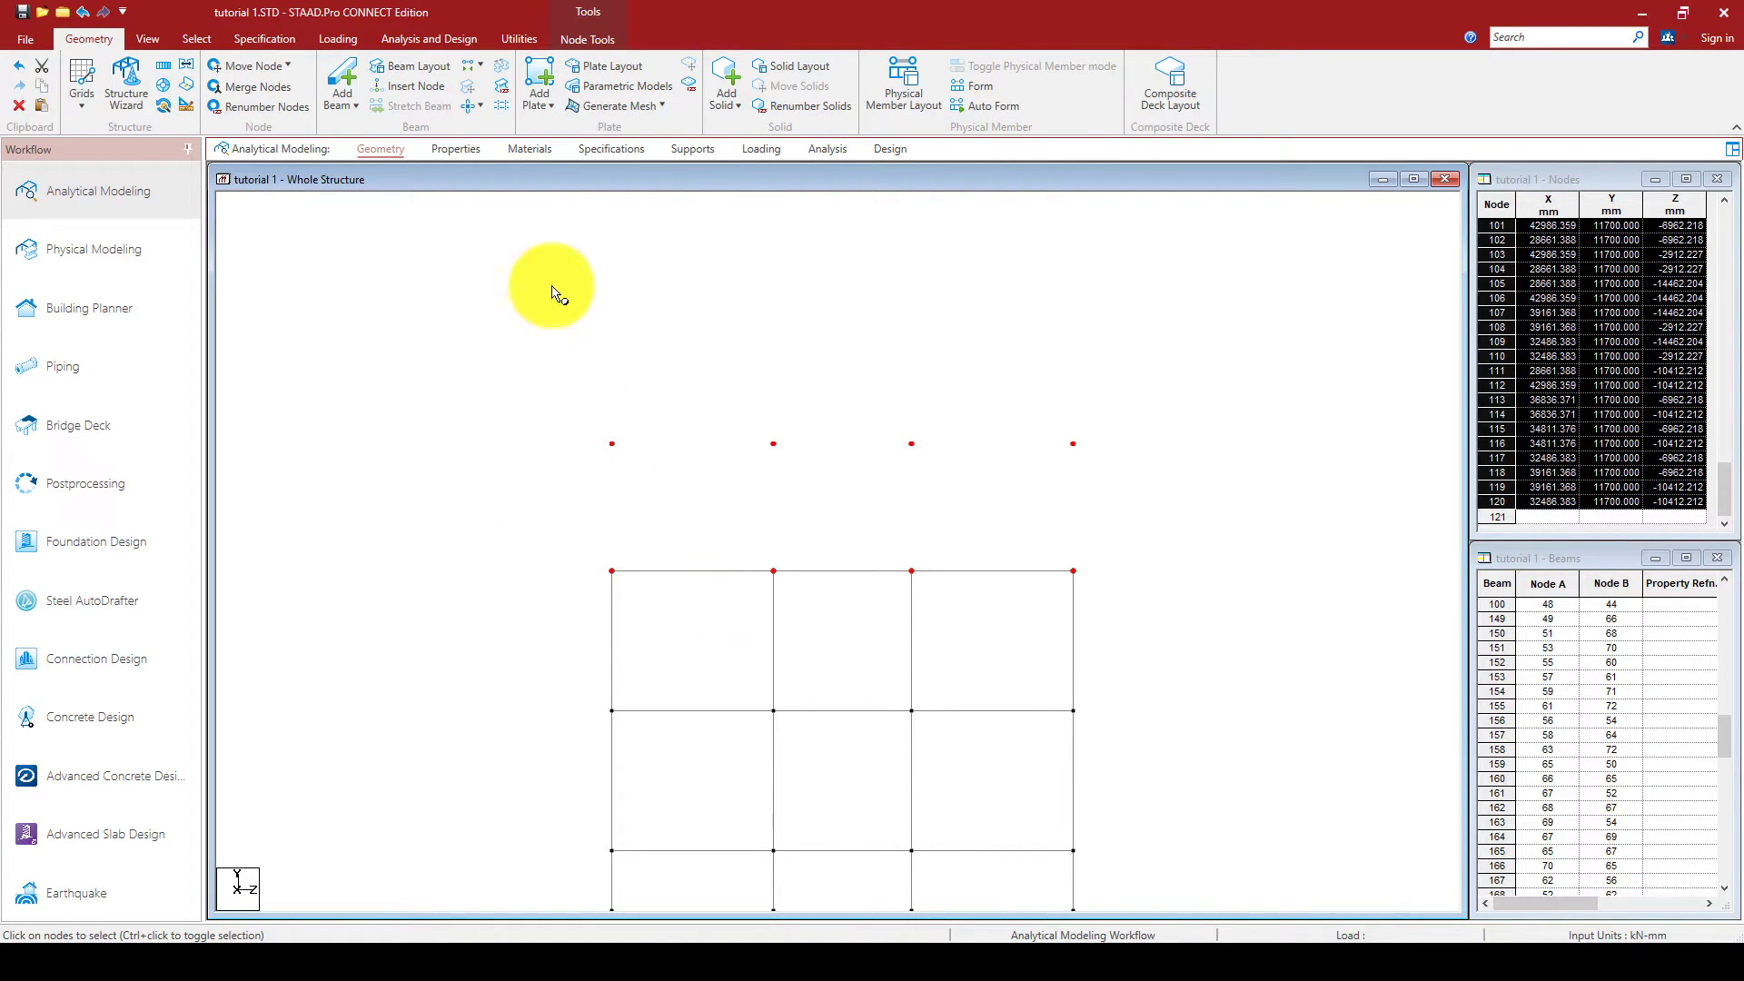
left_click(473, 70)
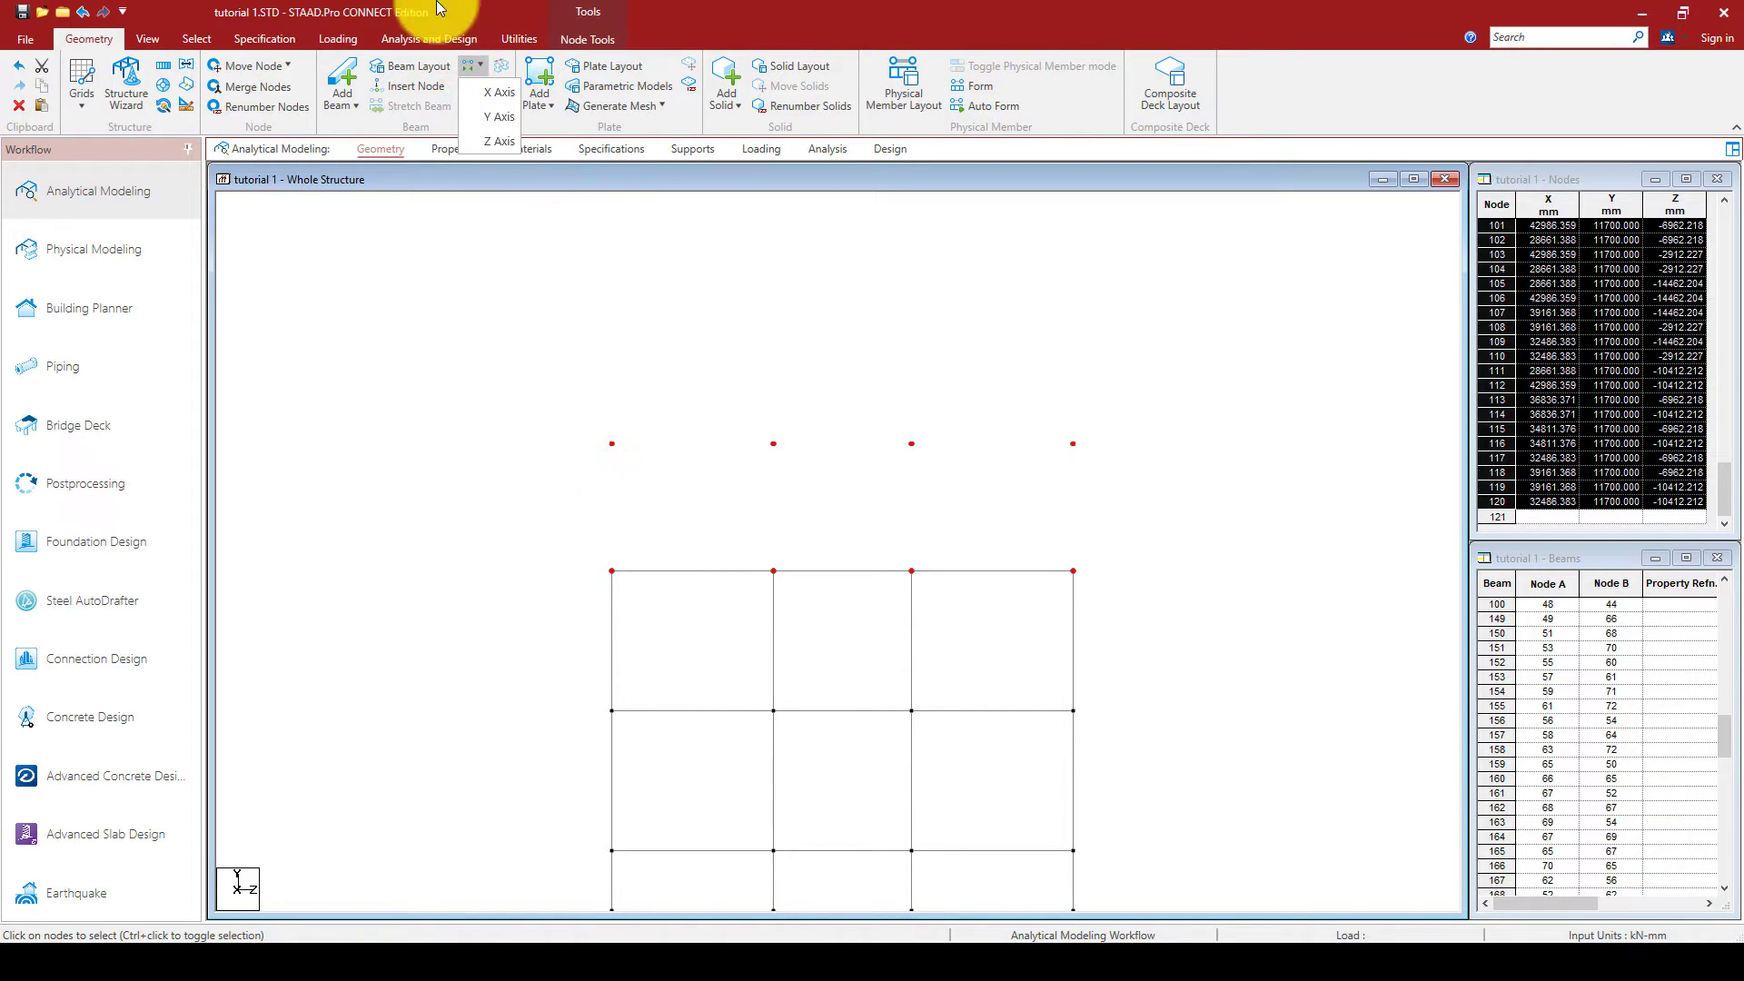
left_click(499, 113)
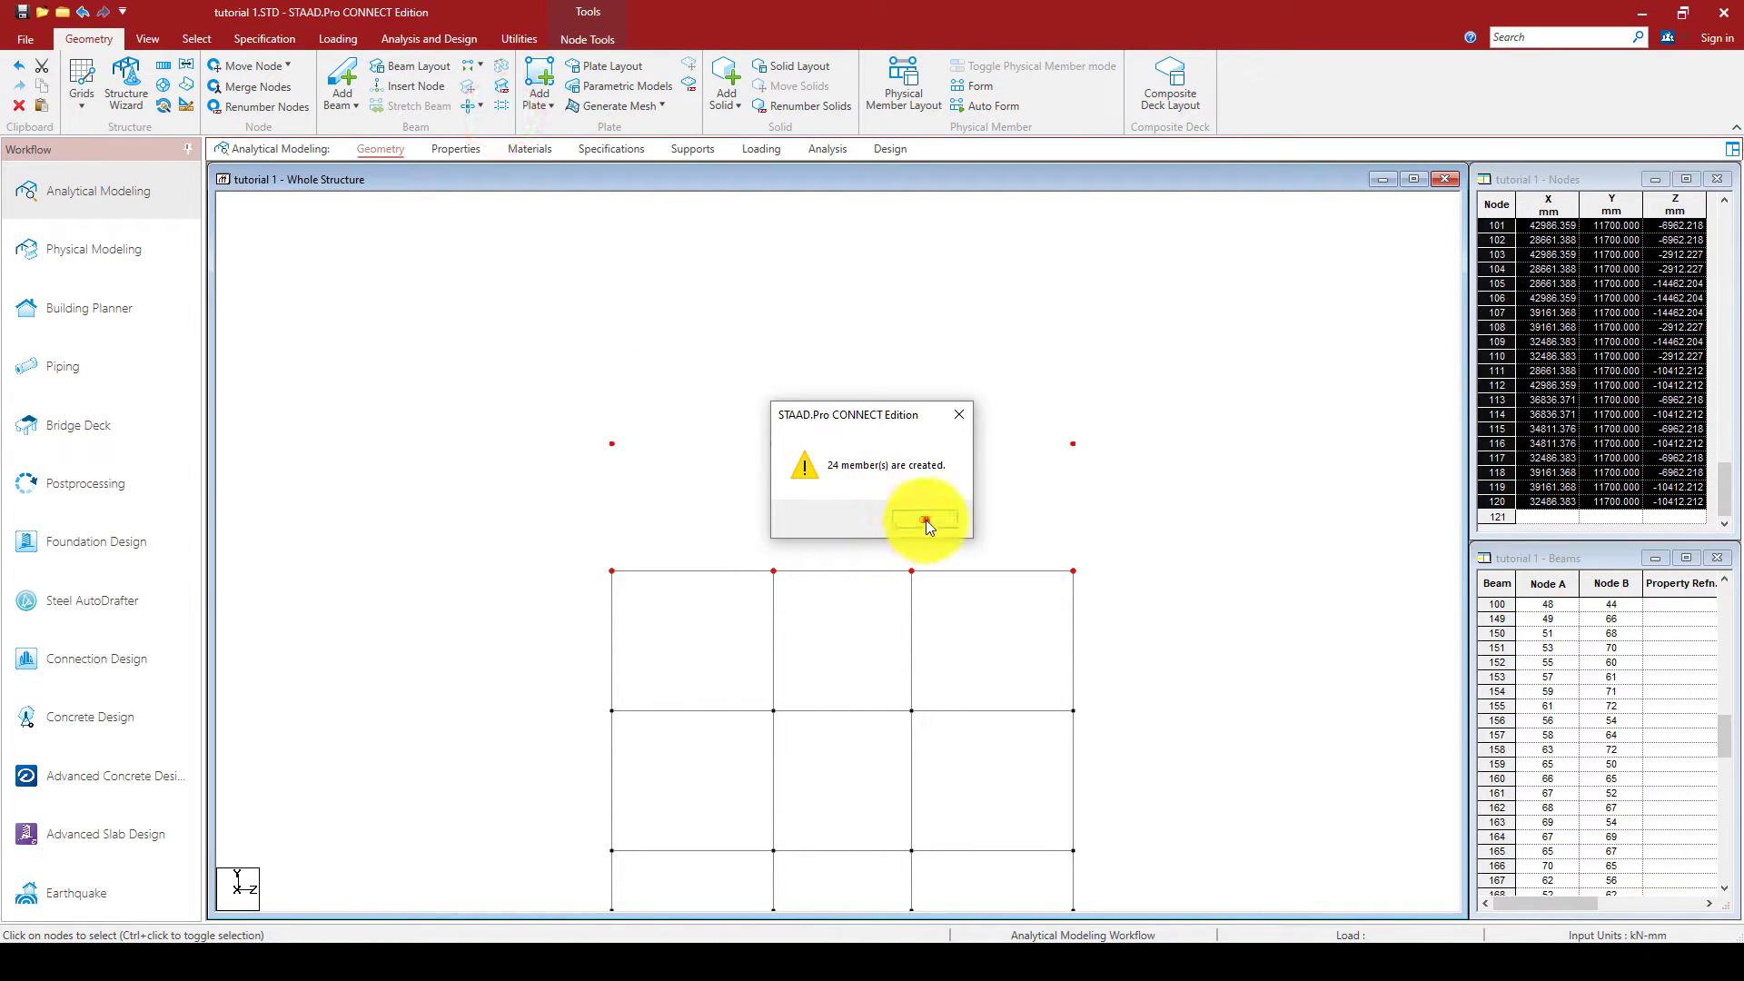
left_click(925, 520)
left_click(1126, 491)
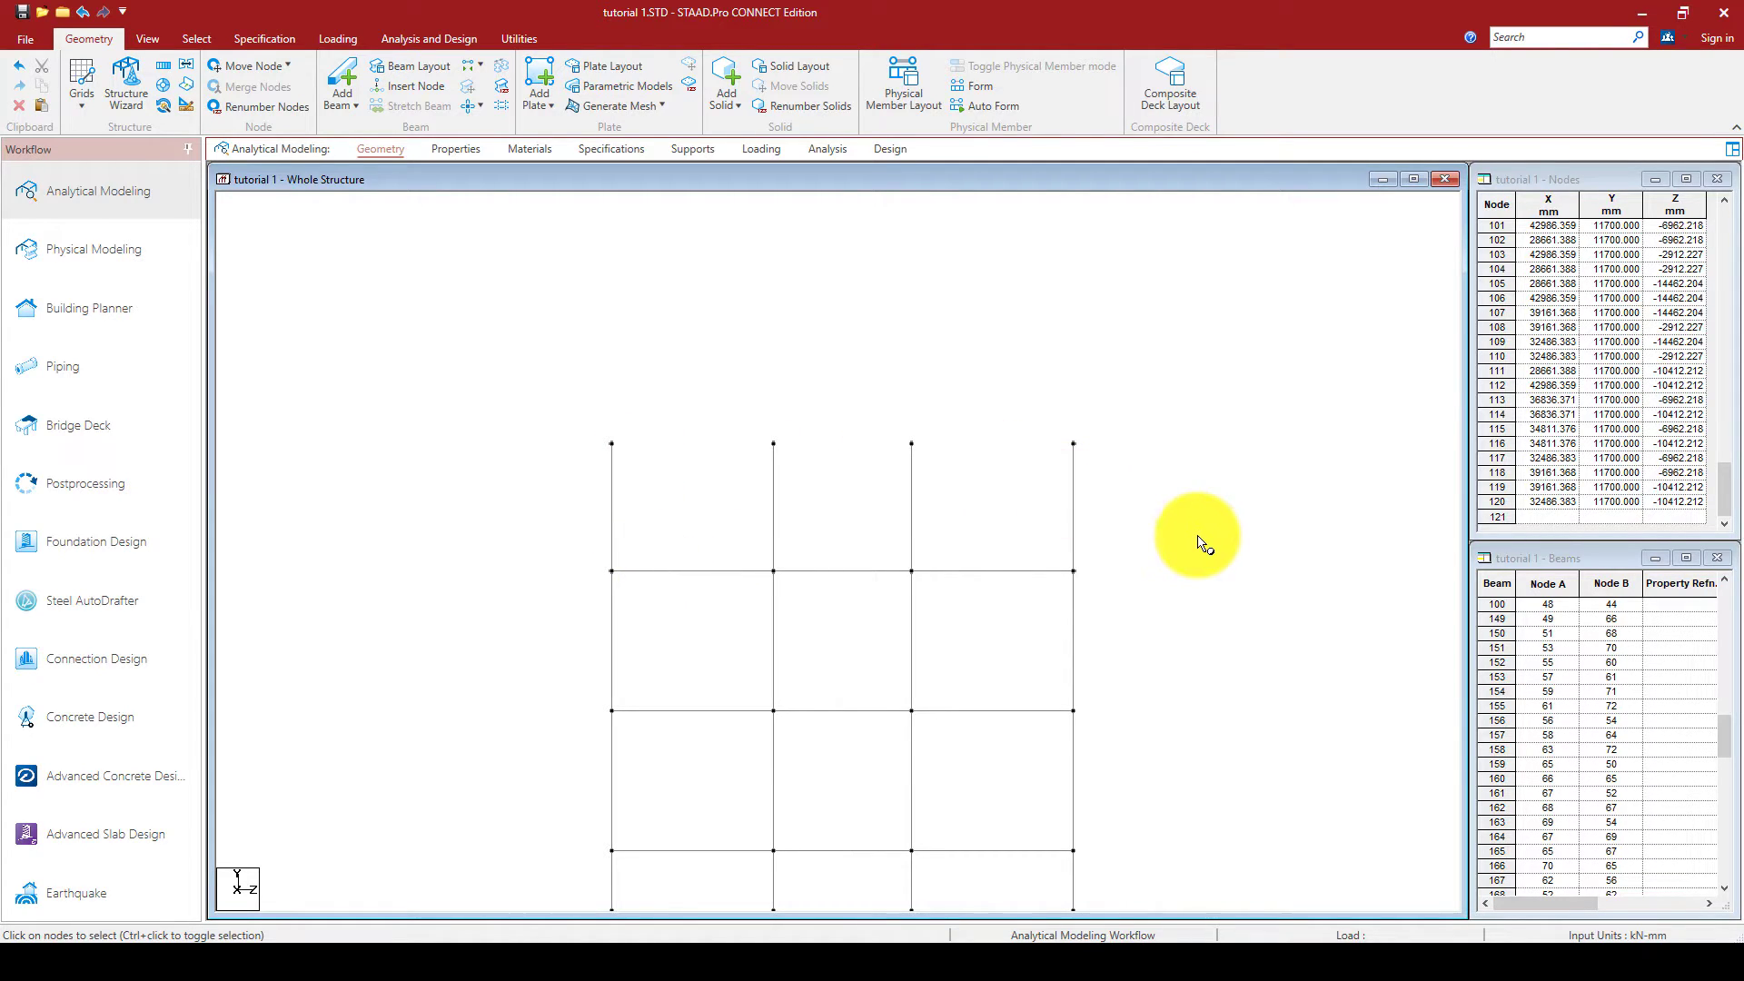
Copy the highest floor-level beams with the Beams Cursor, paste them 3200 mm up in the Y direction, and clear the selection.
right_click(1167, 554)
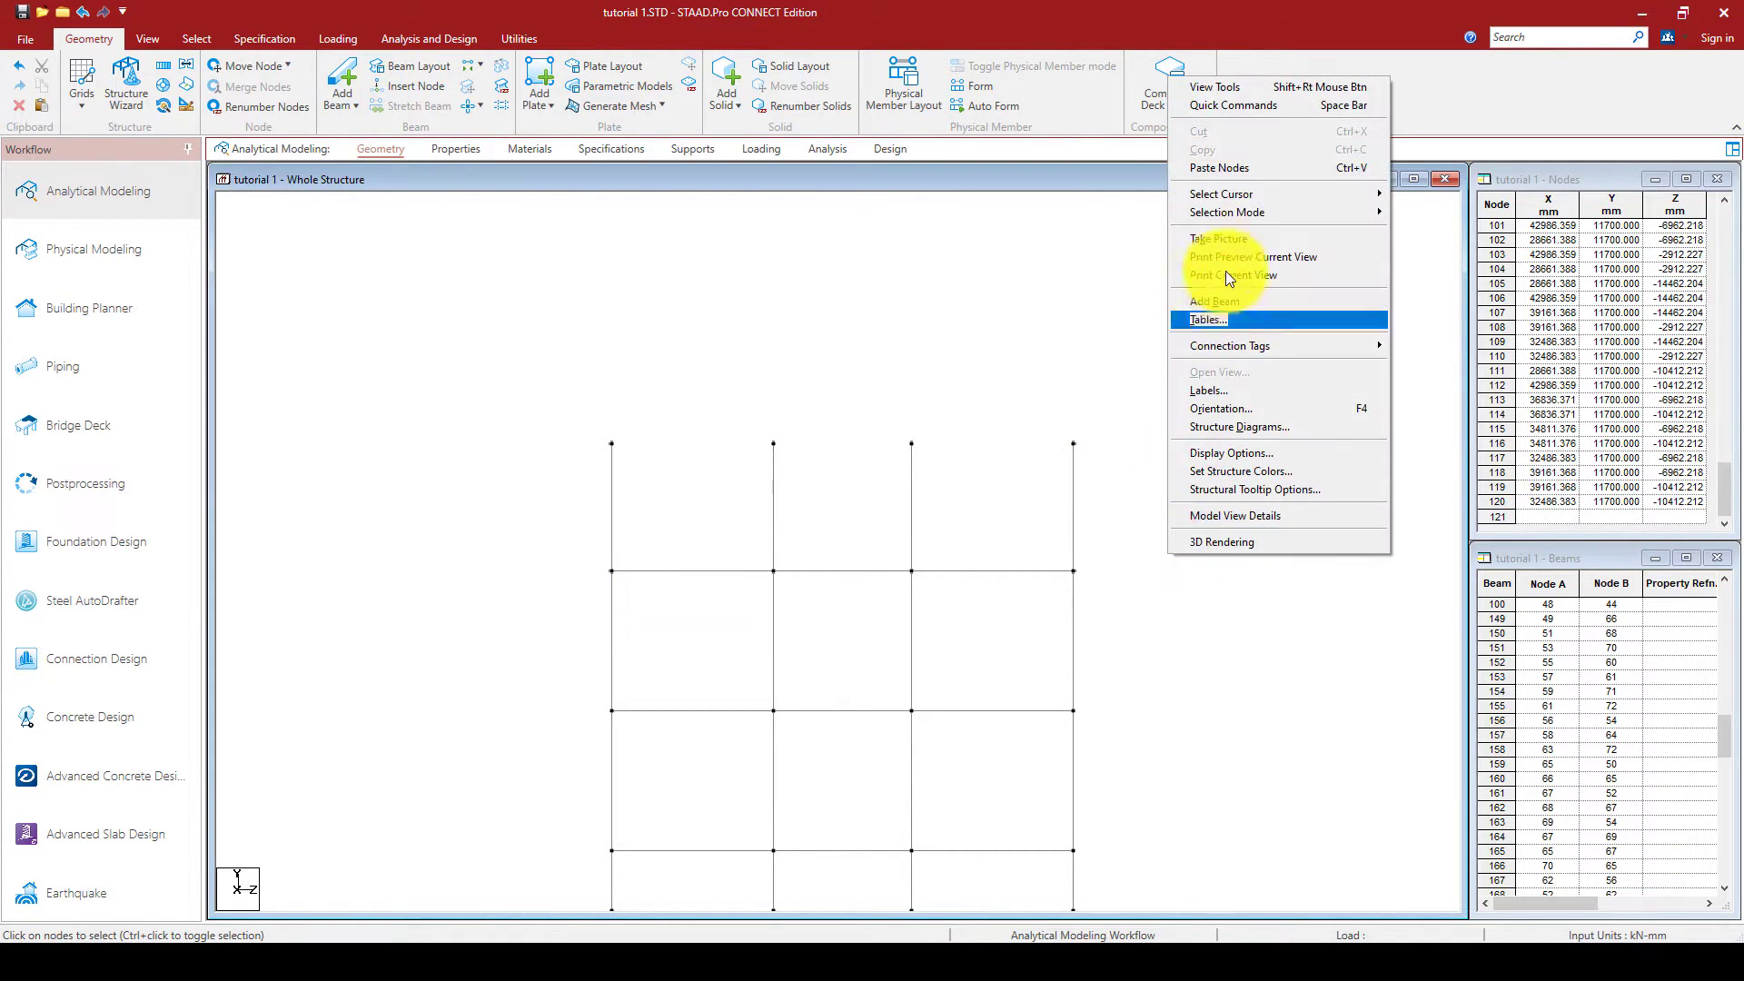
mouse_move(1228, 193)
left_click(1424, 215)
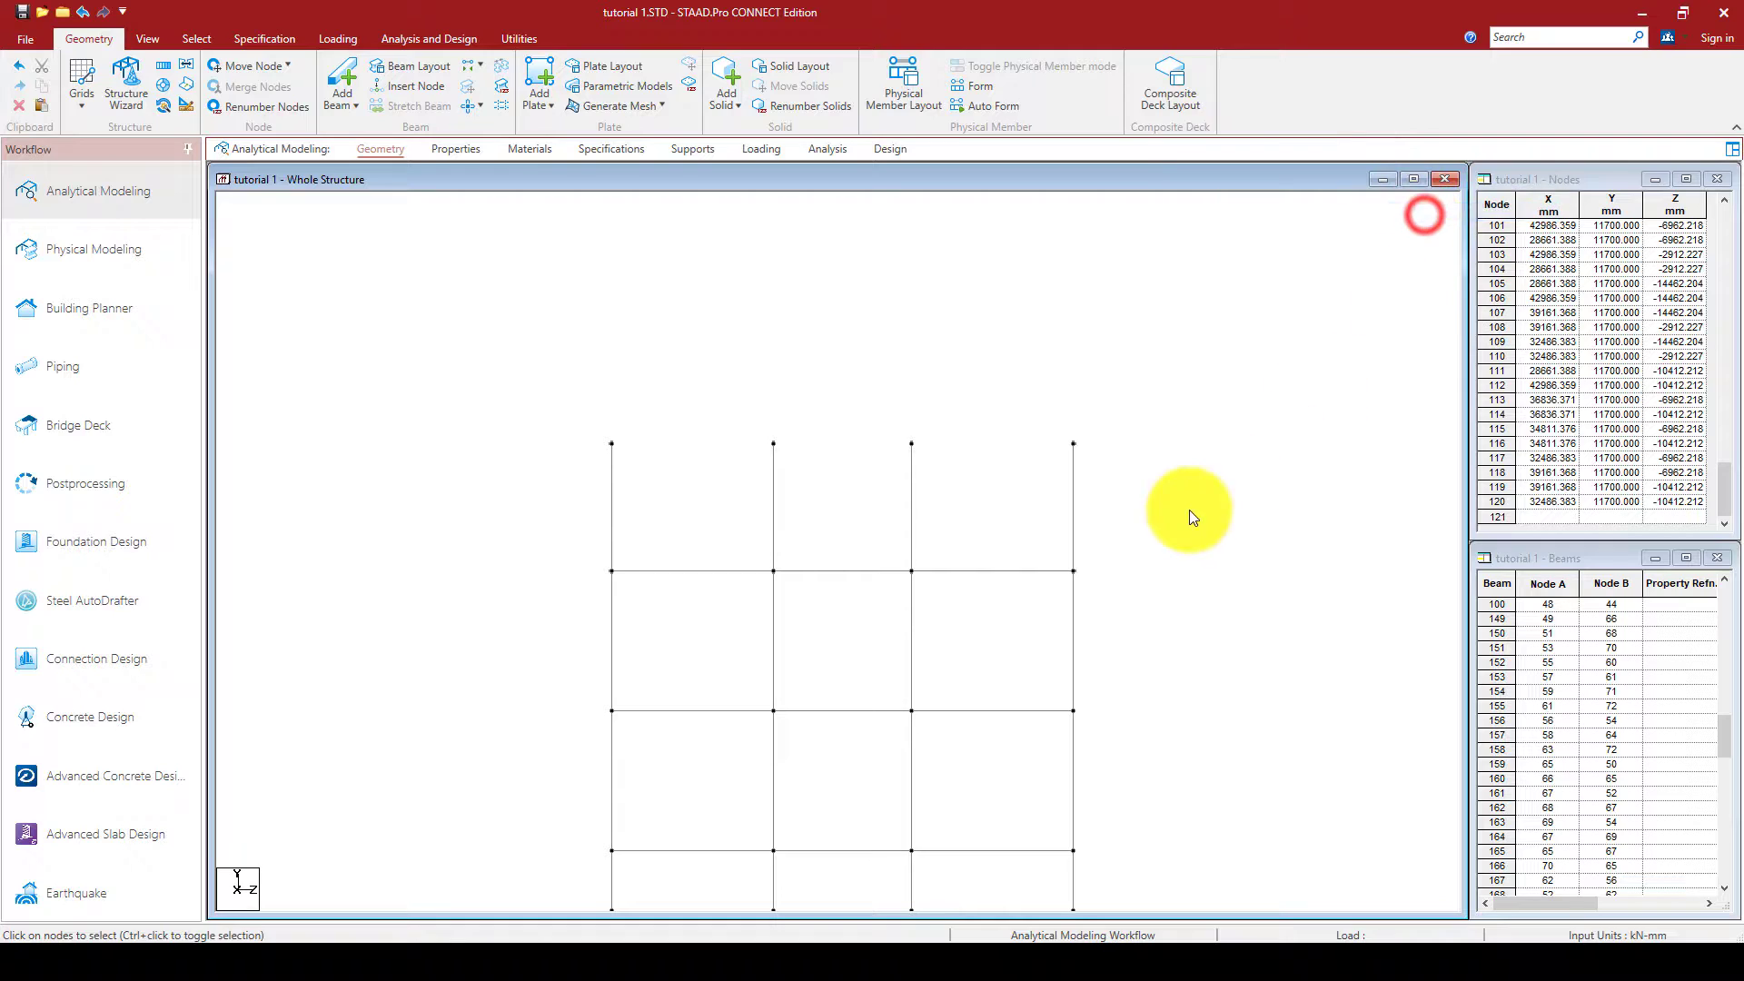
left_click_drag(1085, 564, 498, 595)
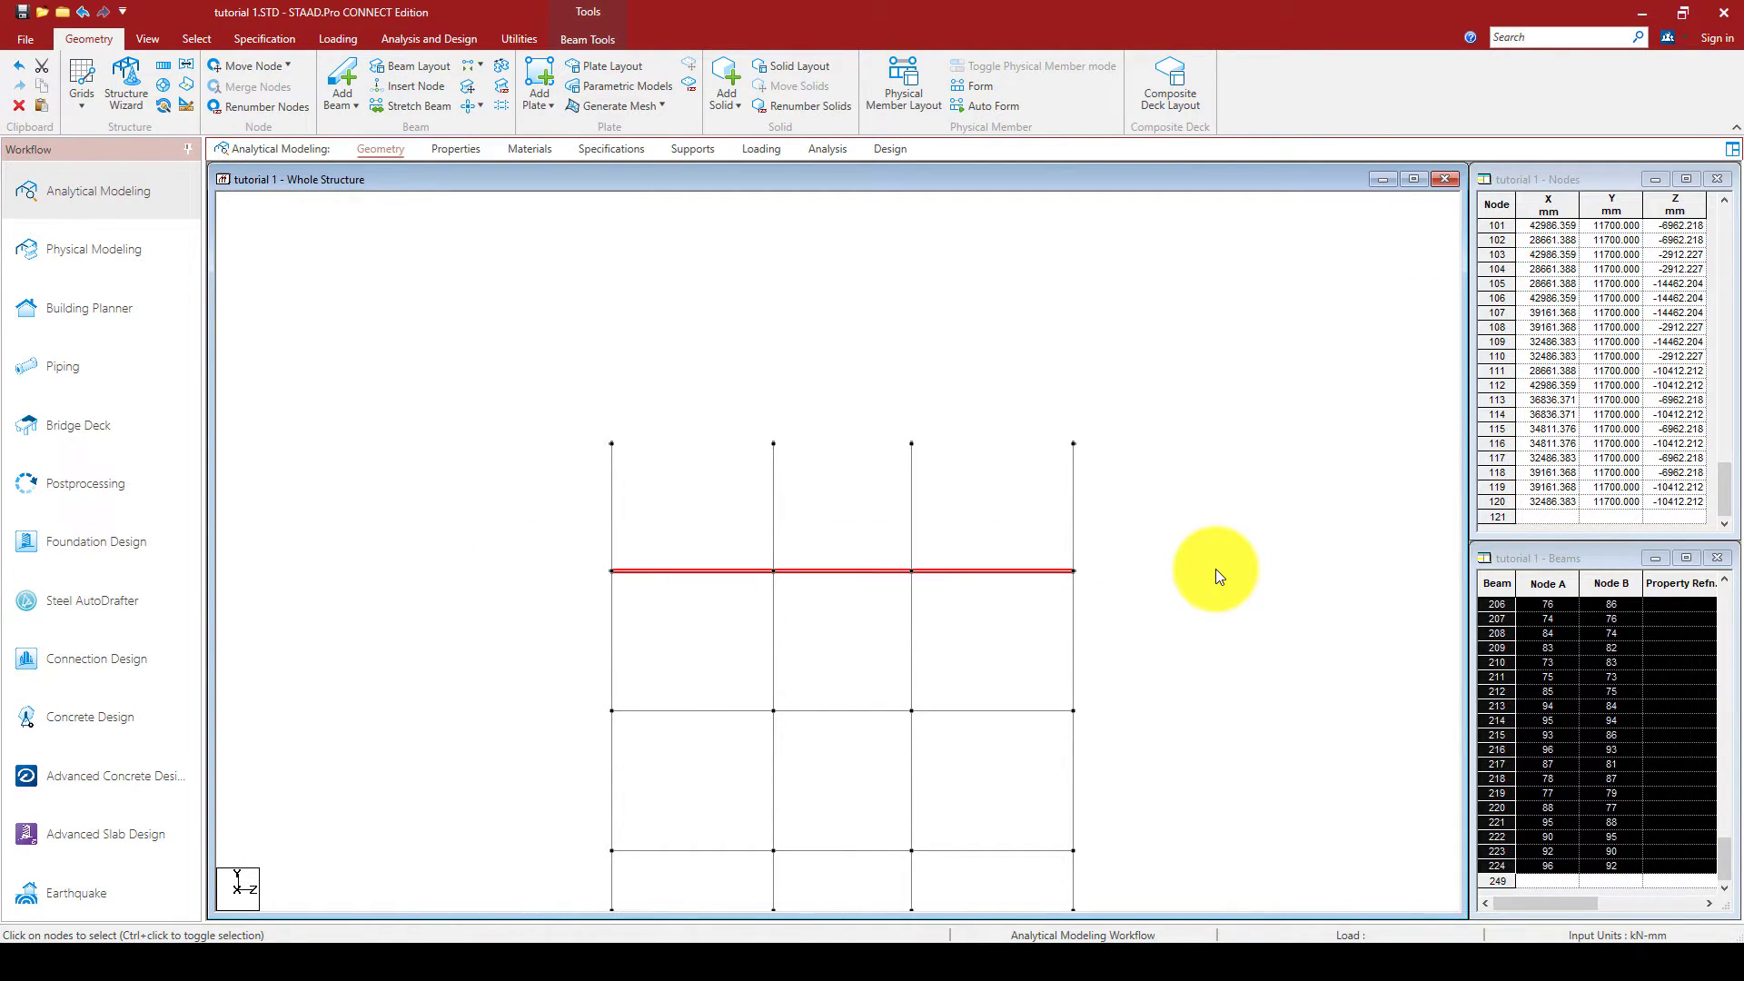
key("ctrl+v")
left_click(890, 591)
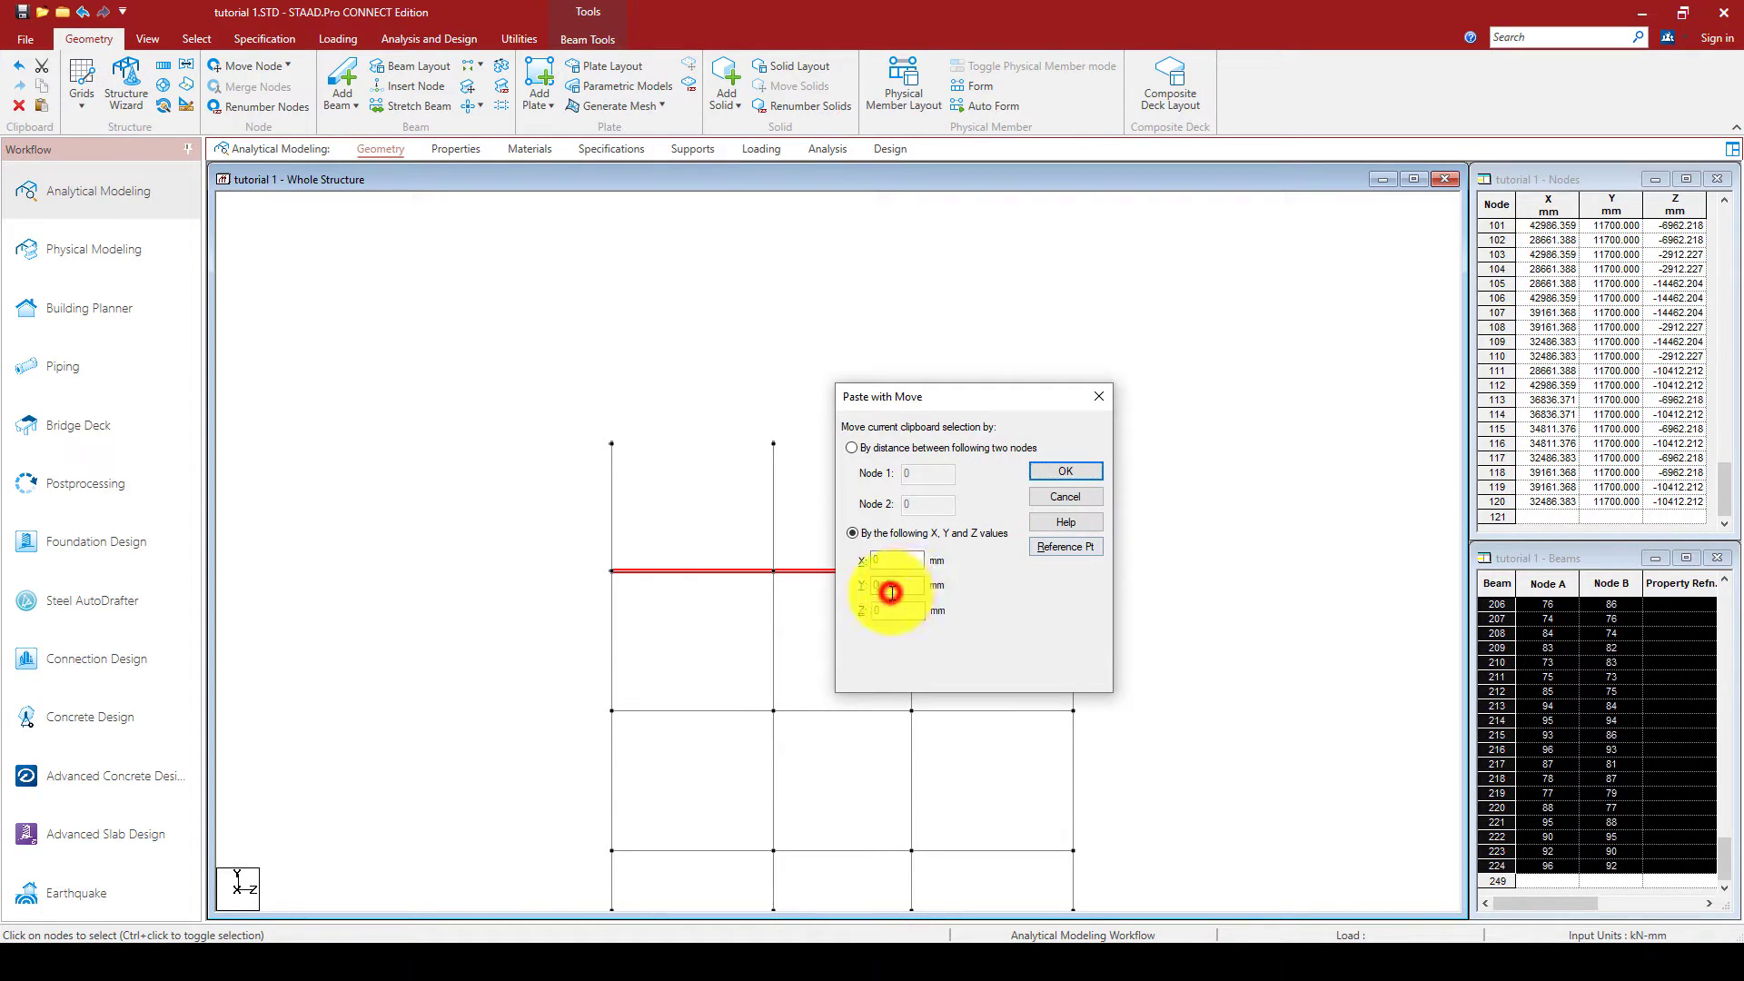
key("BackSpace")
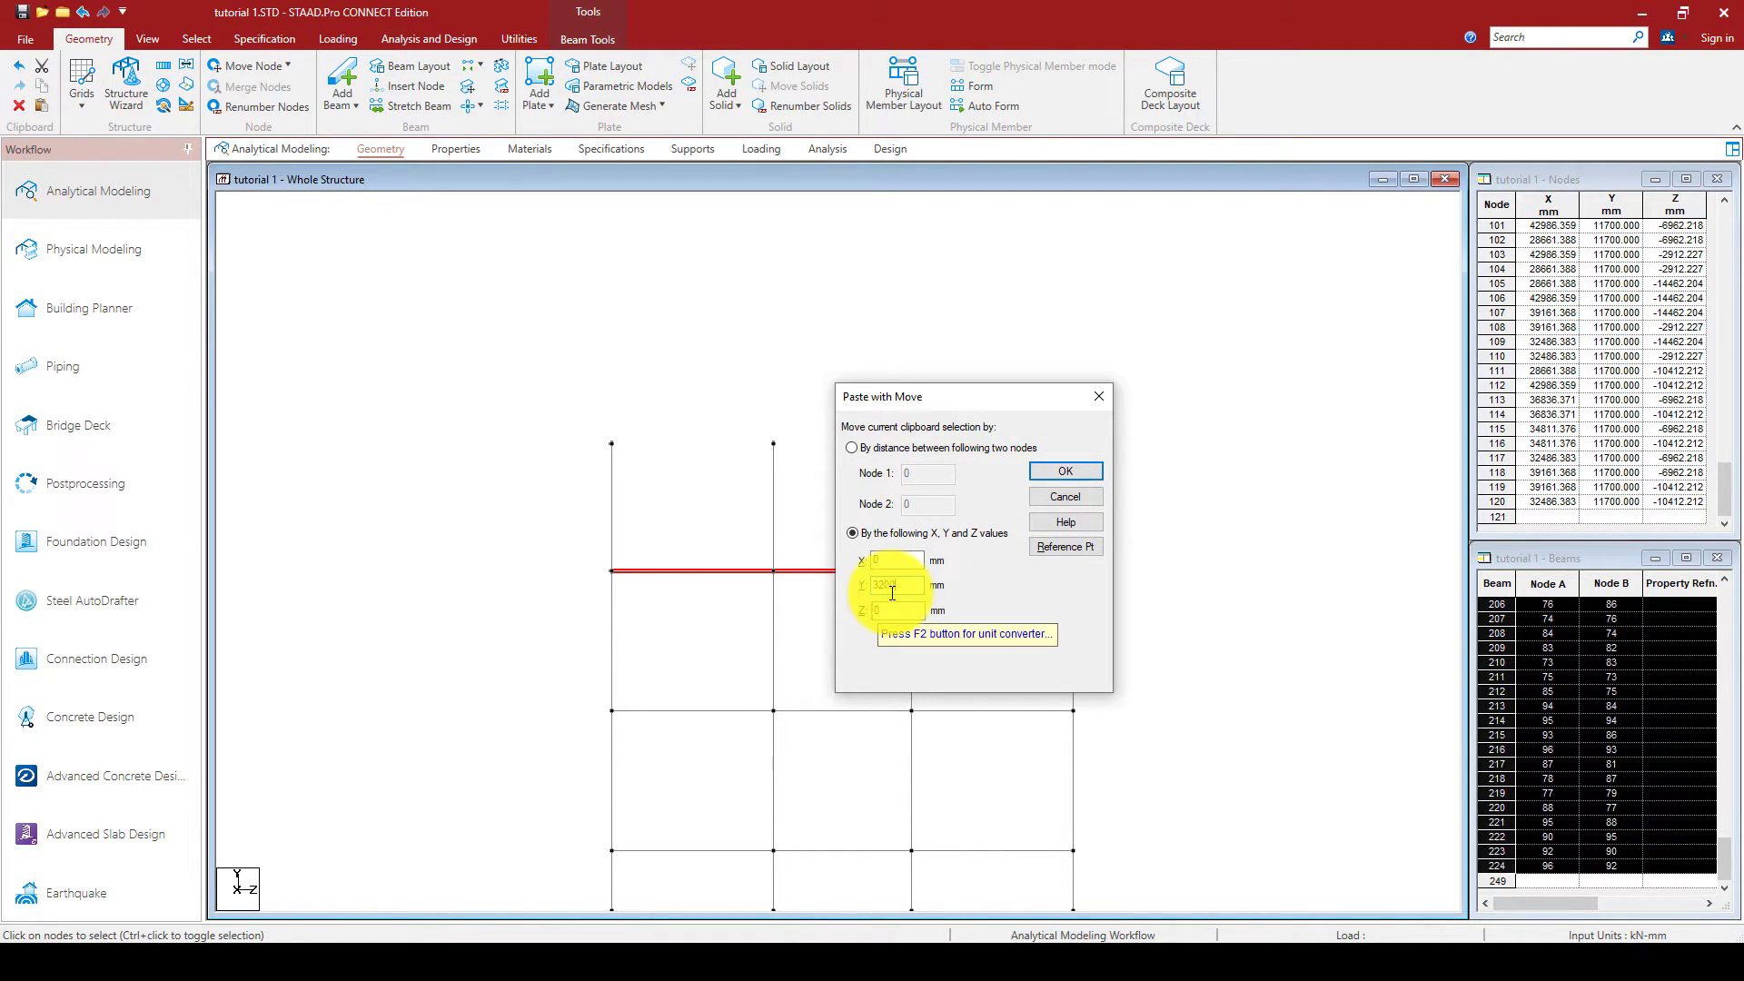
left_click(1062, 471)
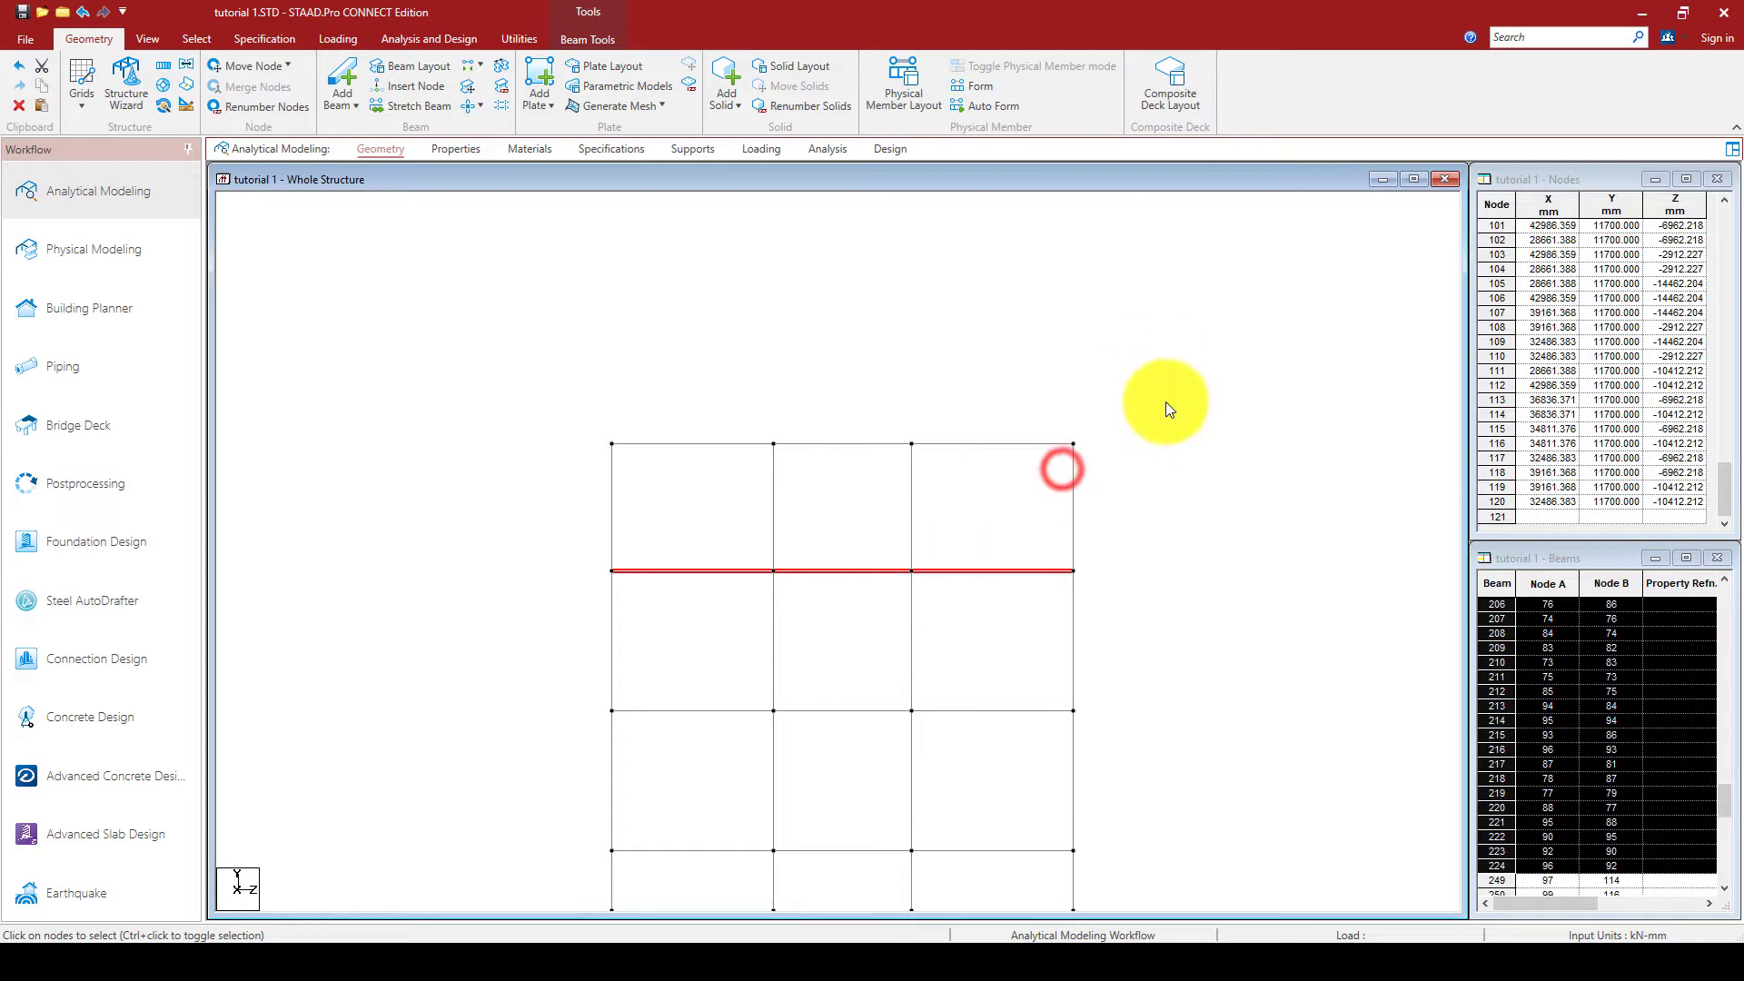
left_click(1168, 499)
Examine the complete multi-storey frame in side elevation and in isometric view.
scroll(1004, 477, "down", 2)
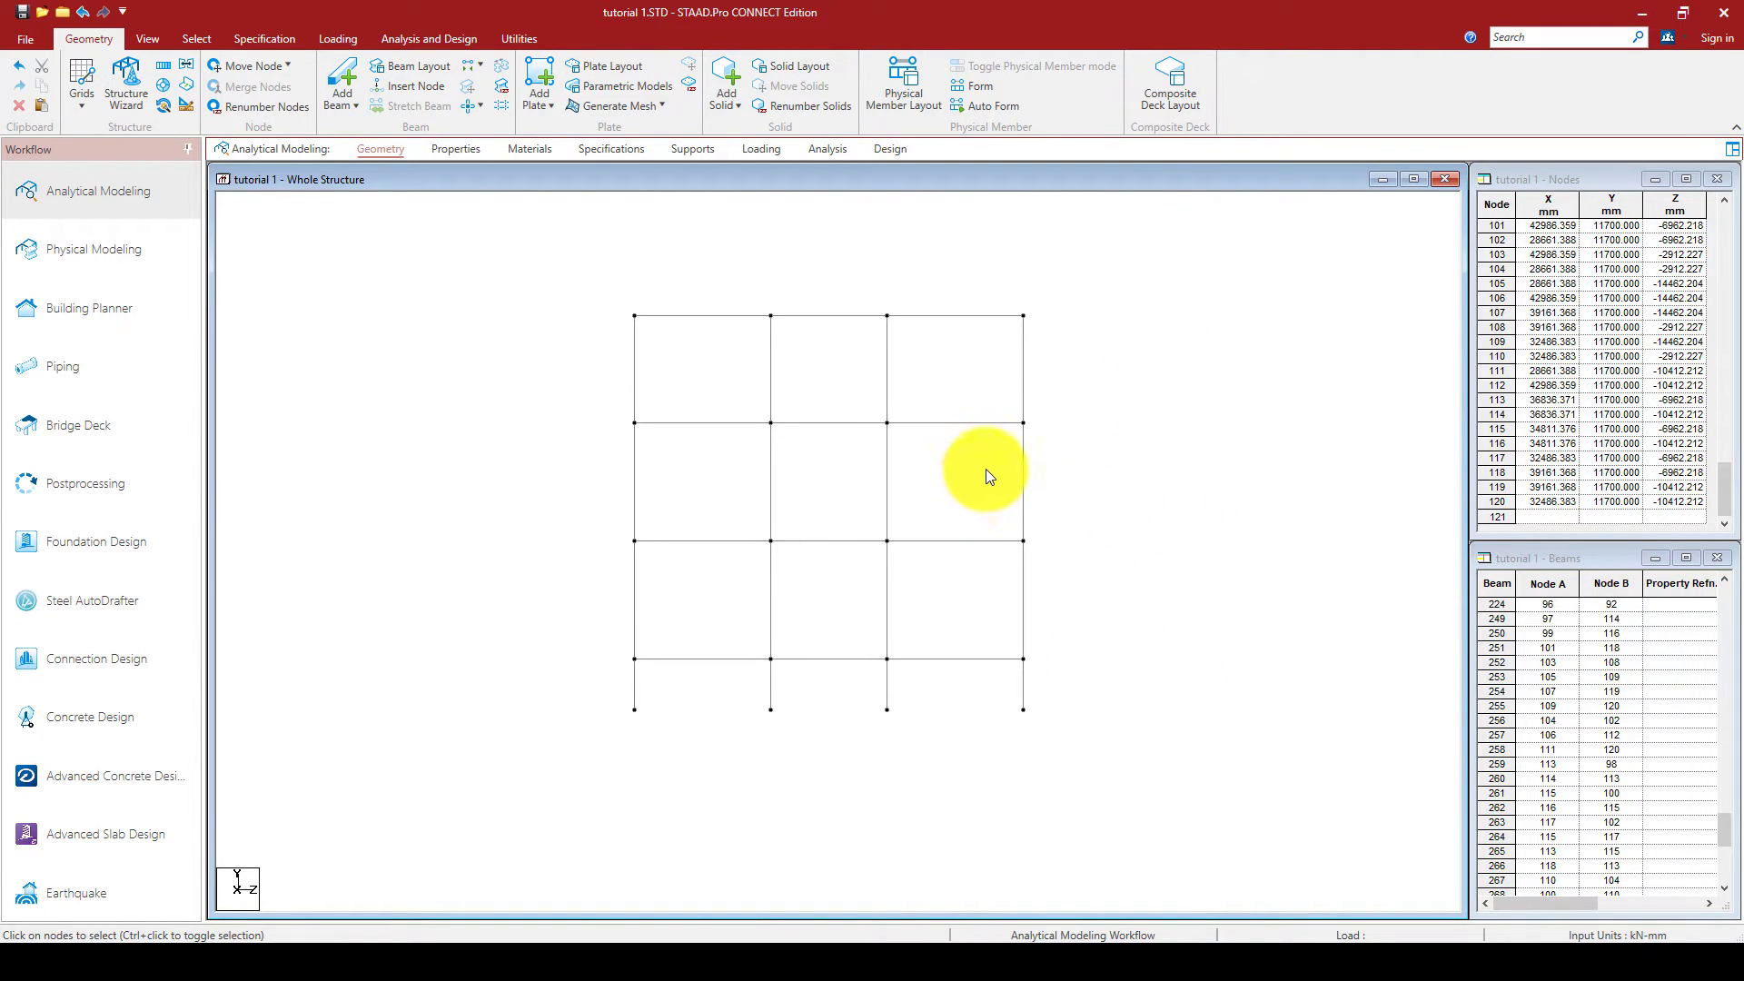
middle_click_drag(987, 475, 970, 536)
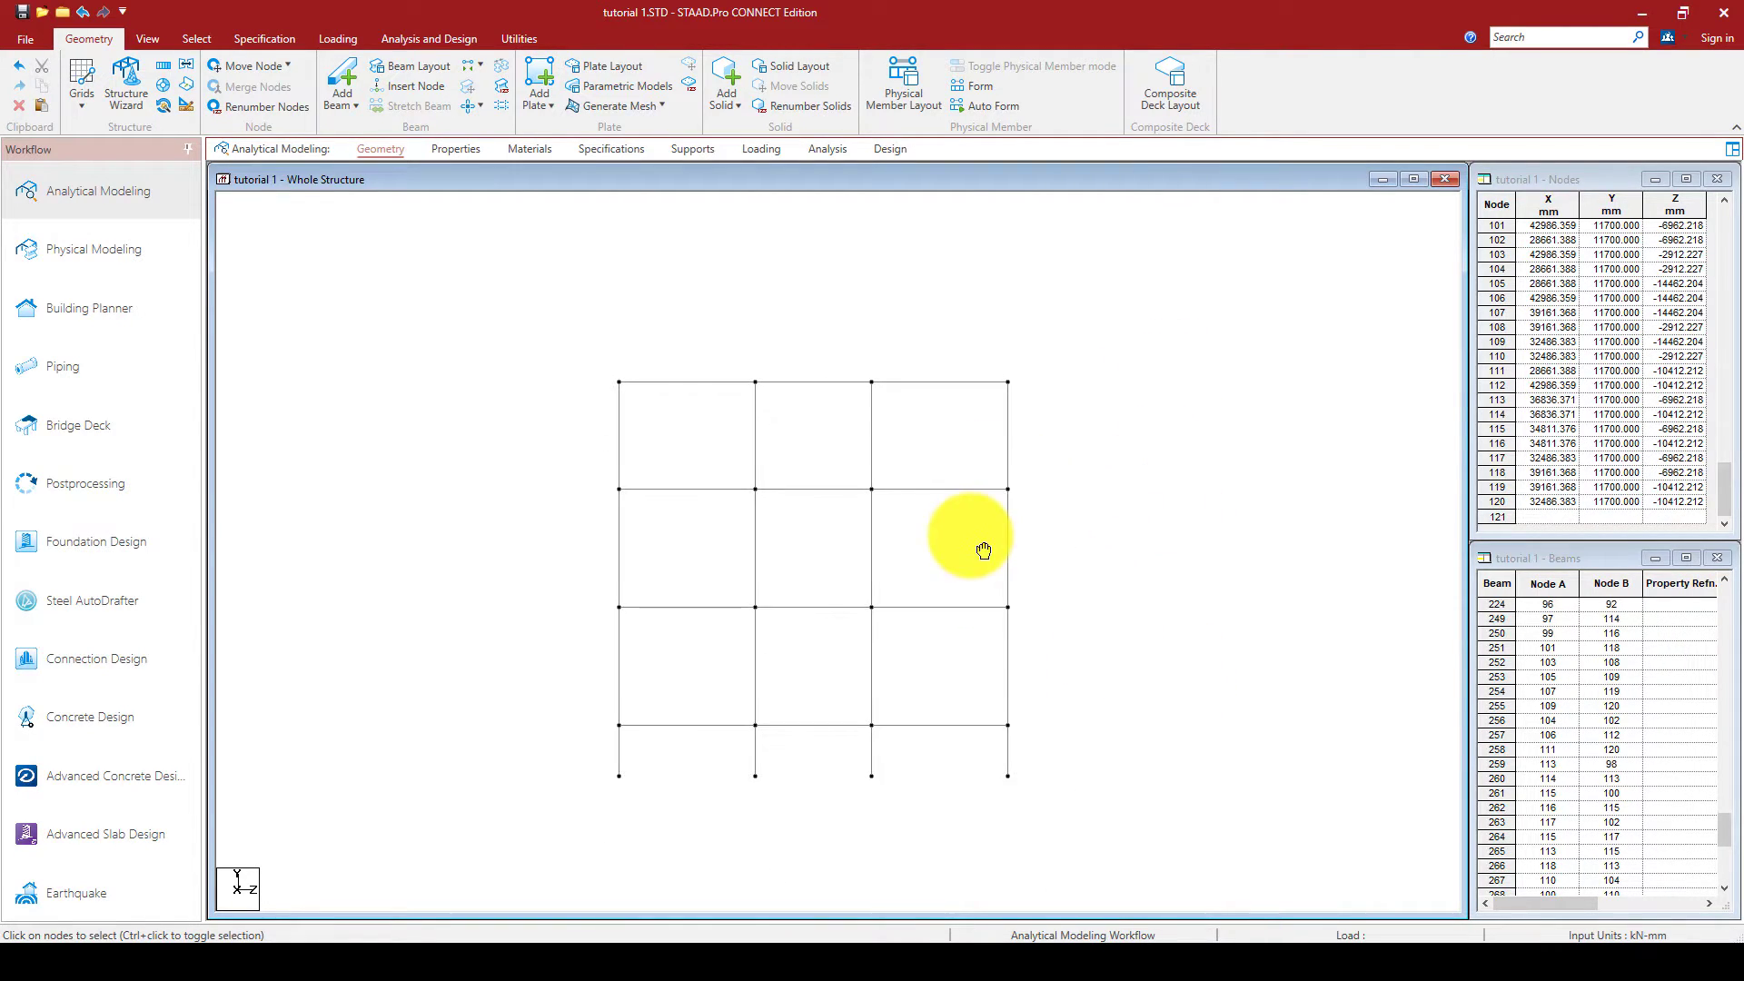
left_click(149, 35)
left_click(349, 63)
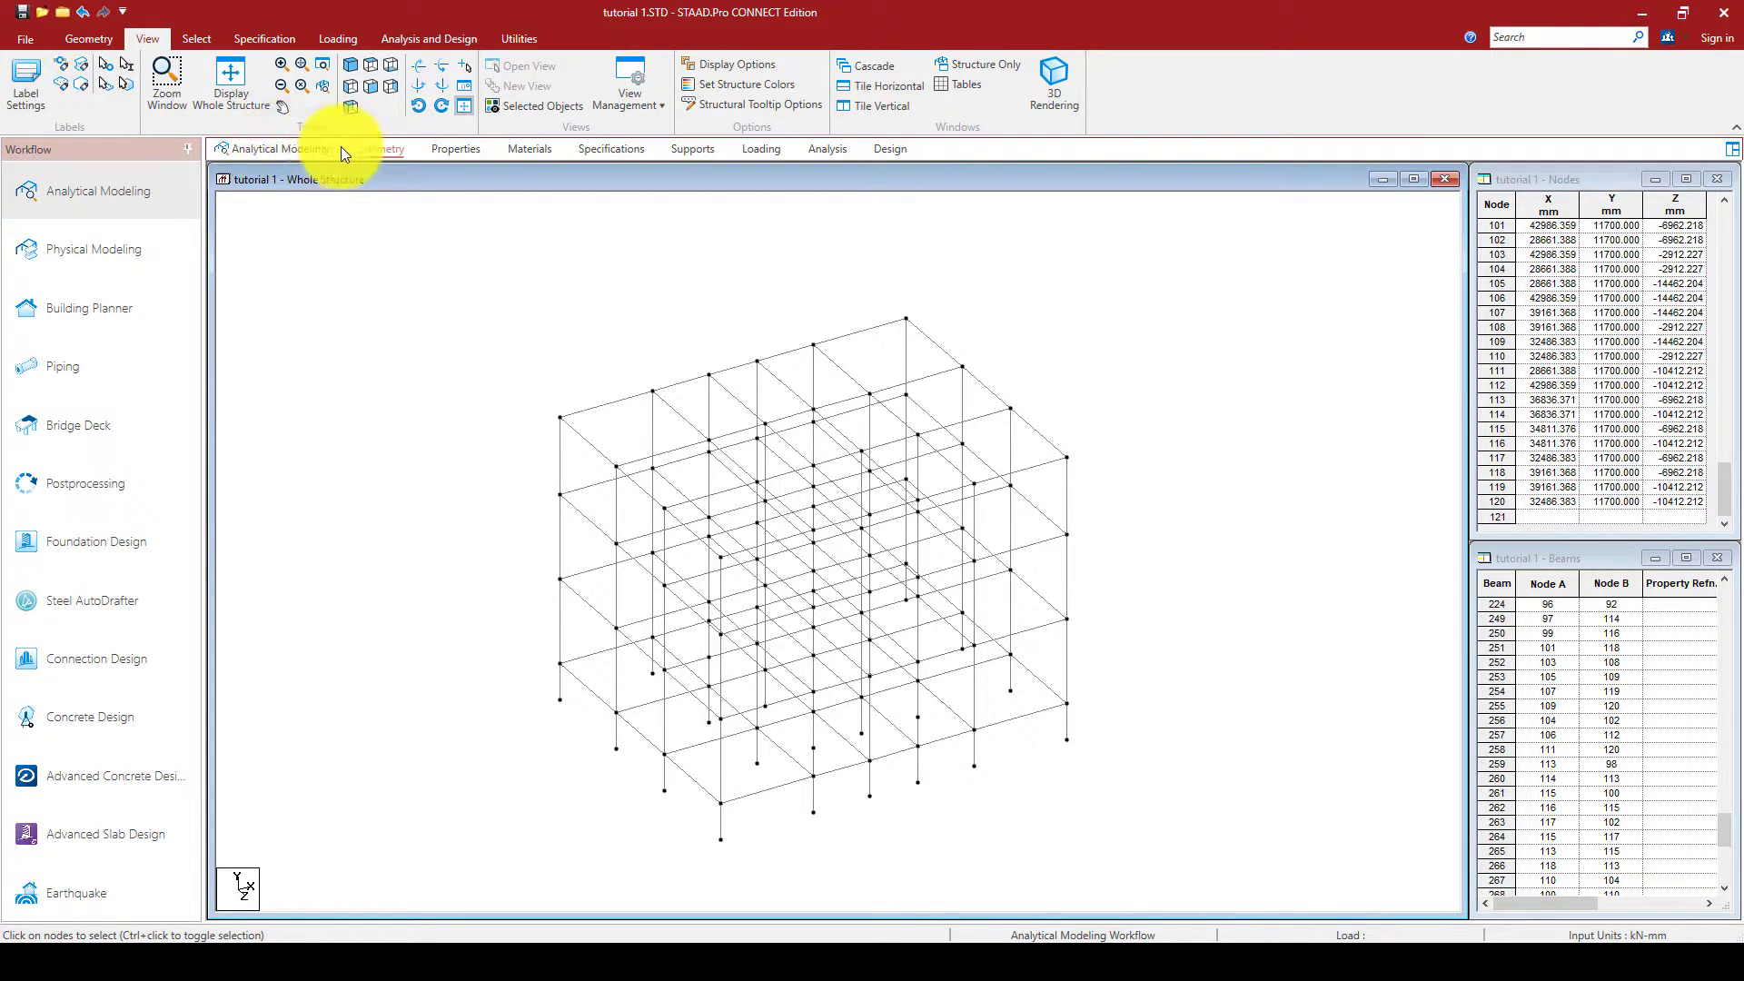
In side elevation, select the lowest floor-level beams and open them in a newly created view window.
left_click(348, 84)
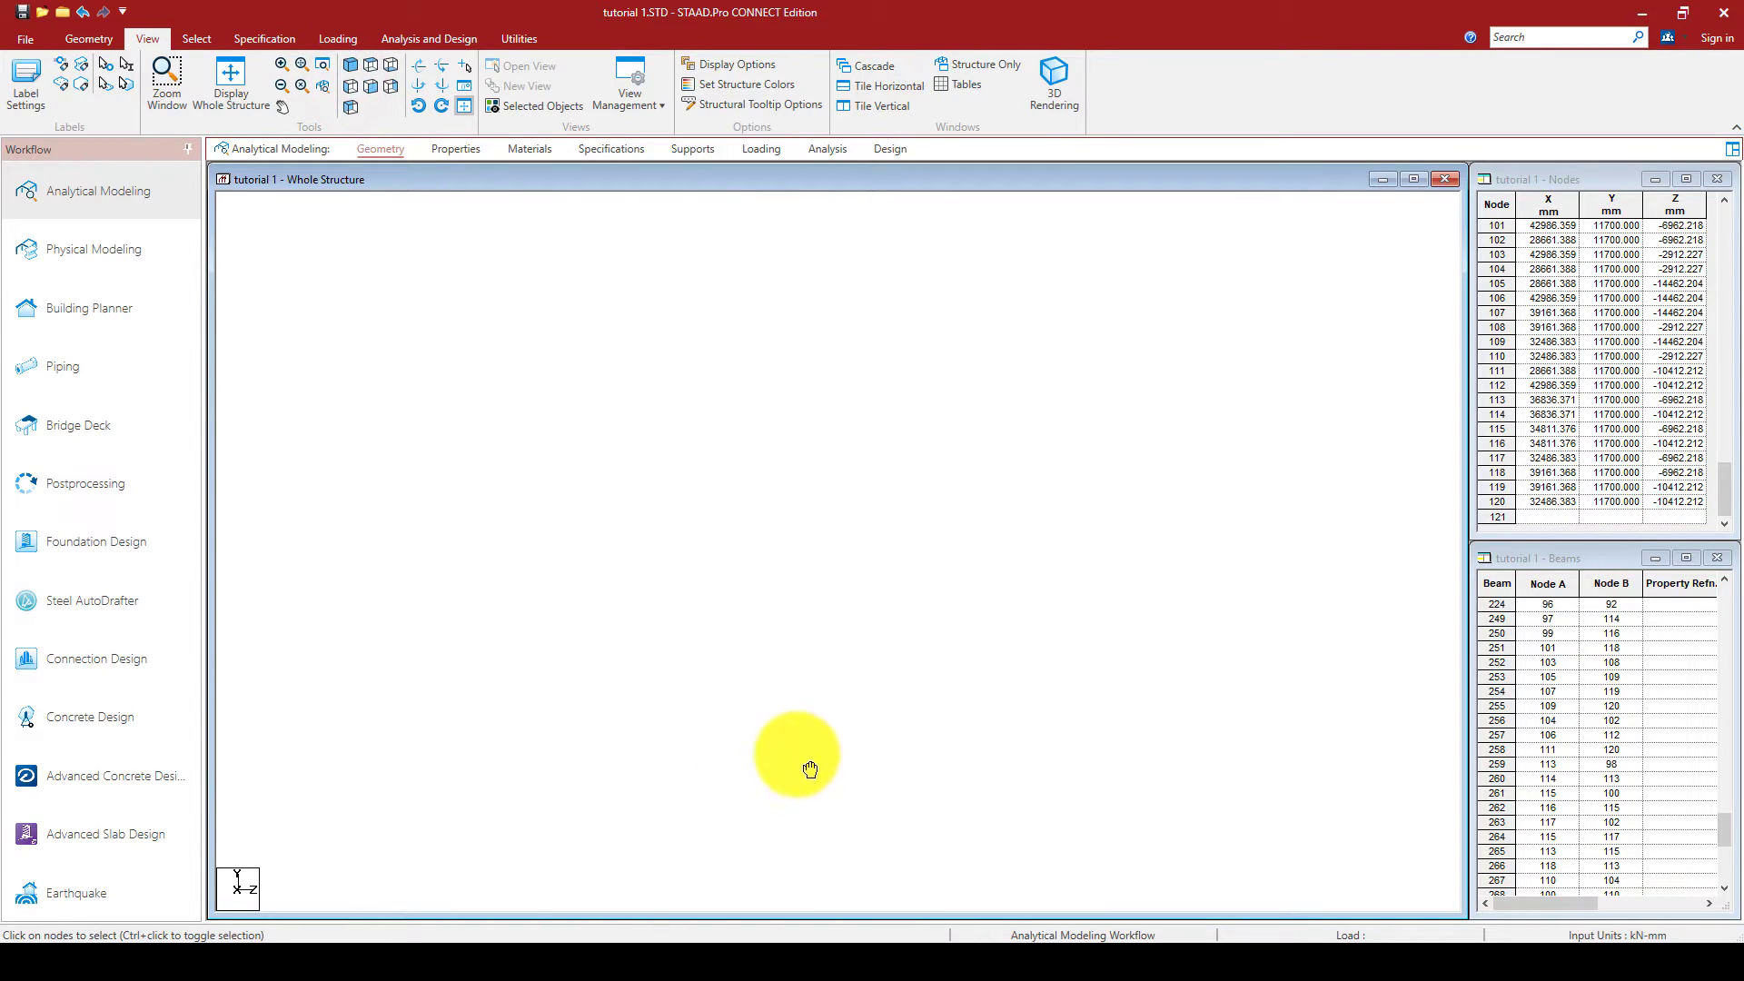
middle_click_drag(798, 754, 763, 702)
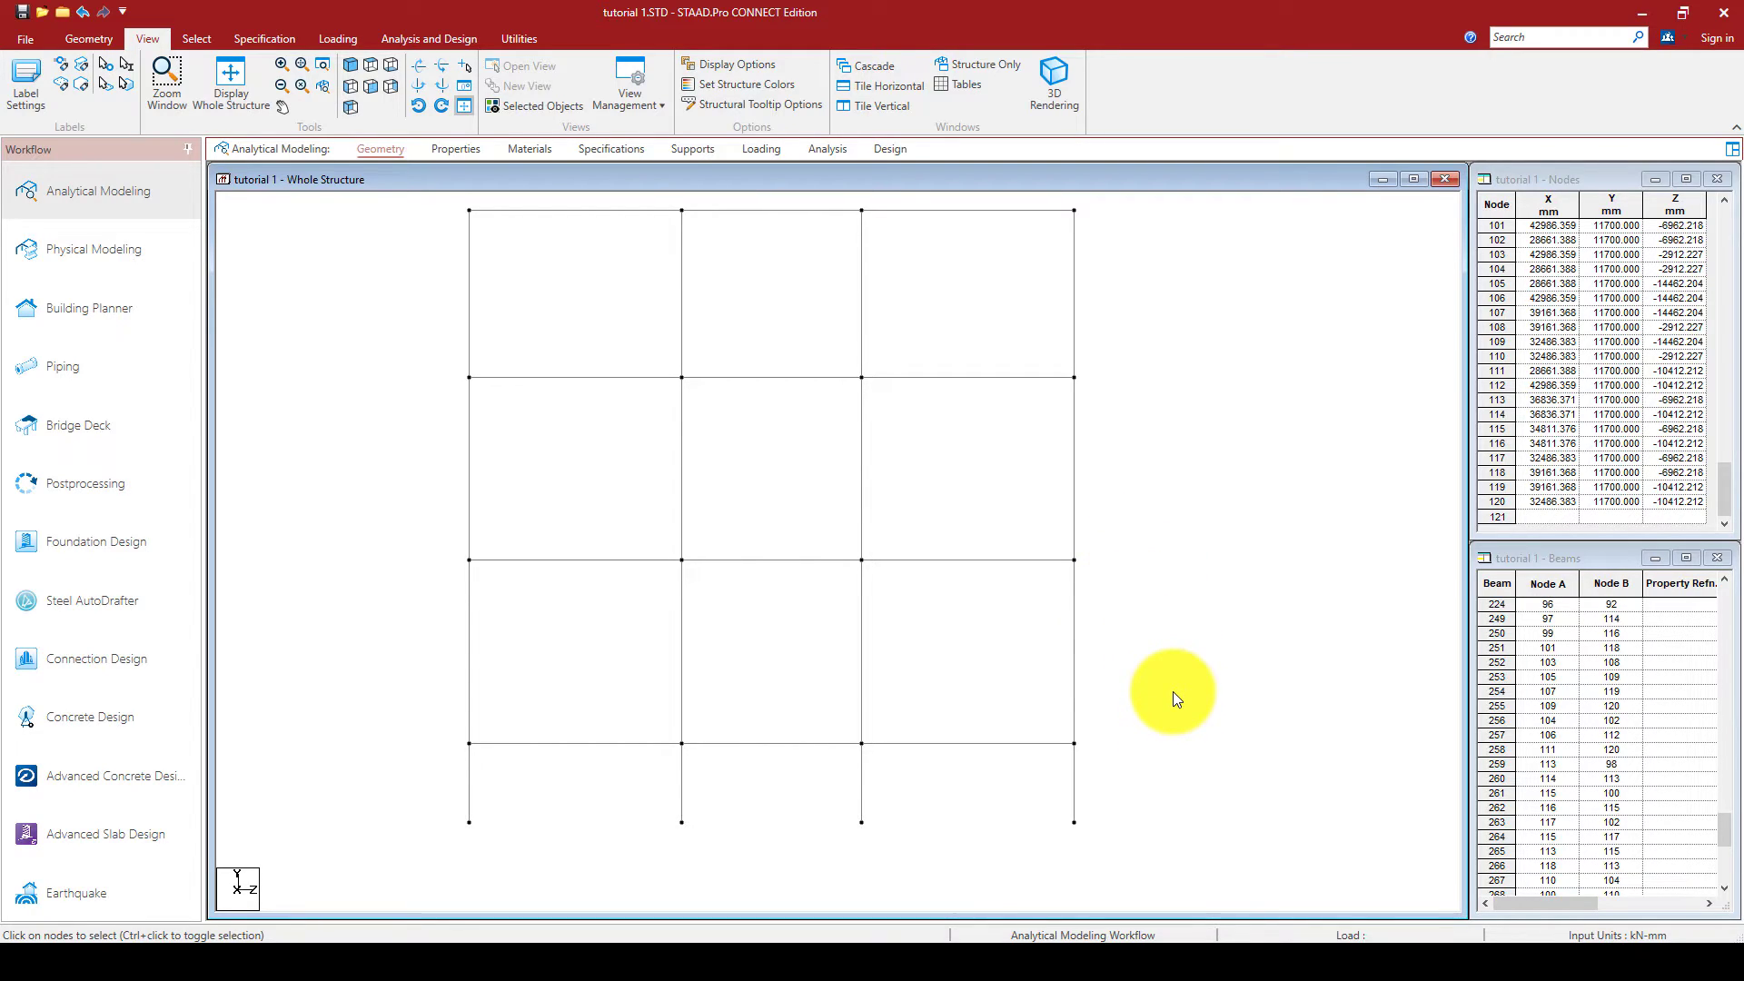
left_click_drag(1206, 708, 361, 769)
right_click(1135, 592)
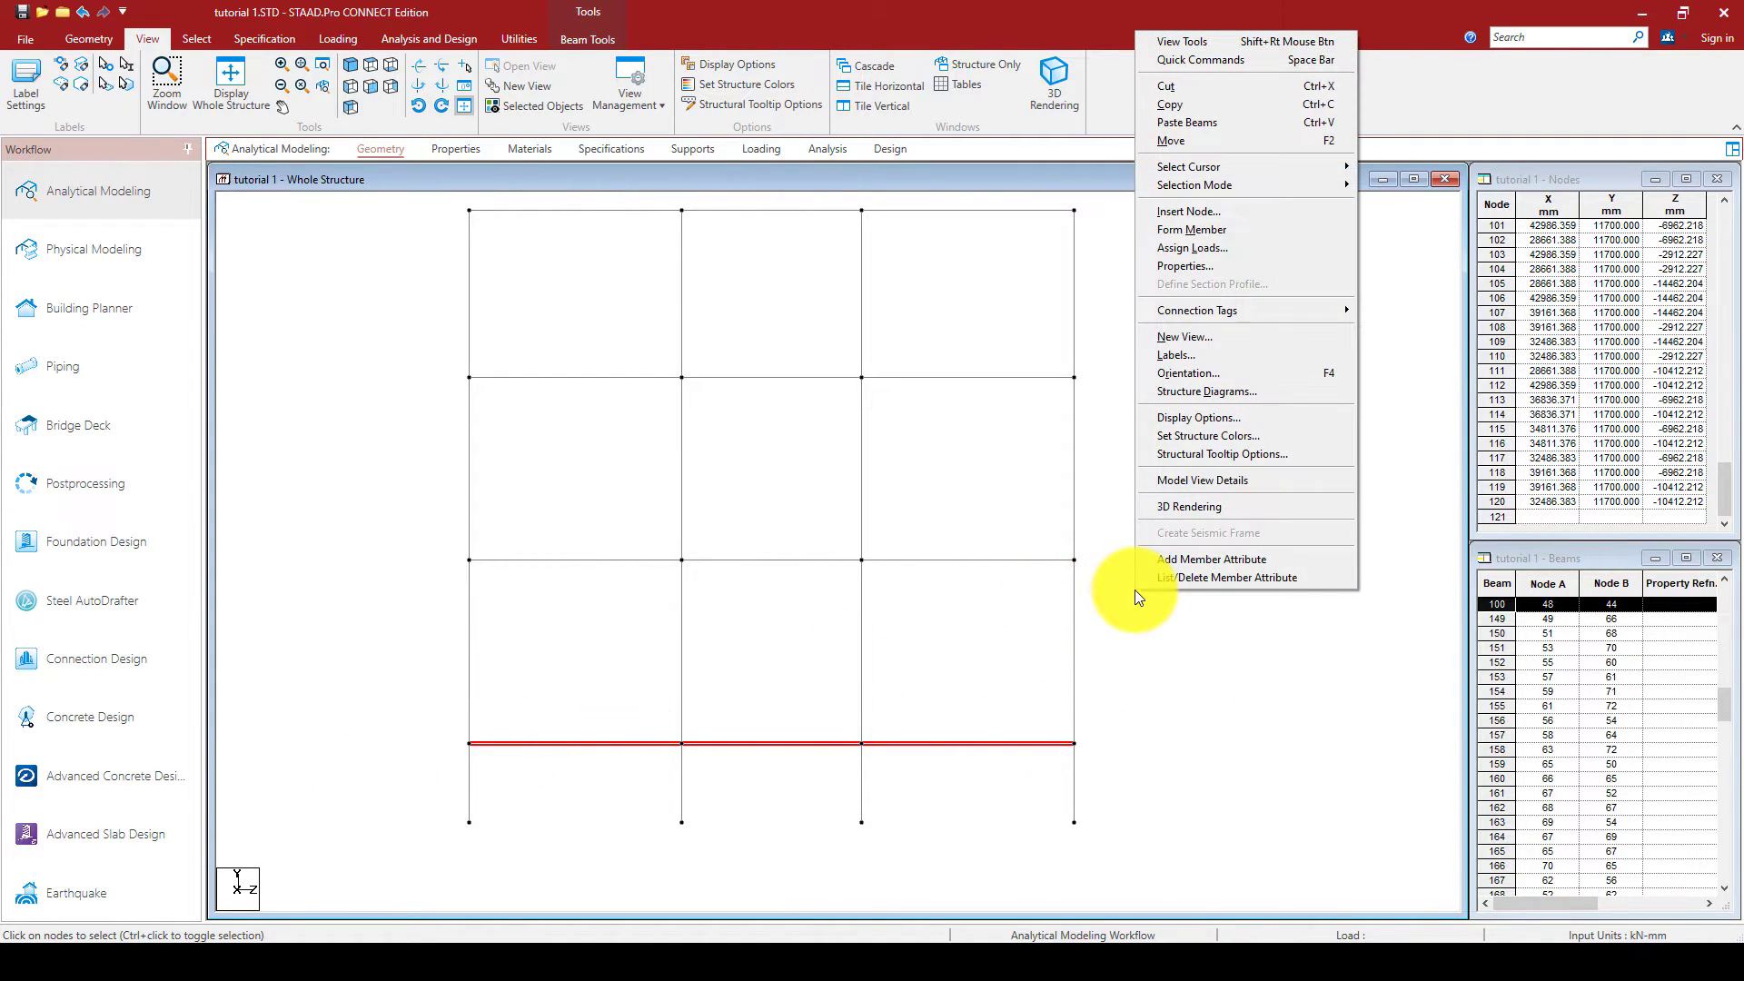
left_click(1165, 336)
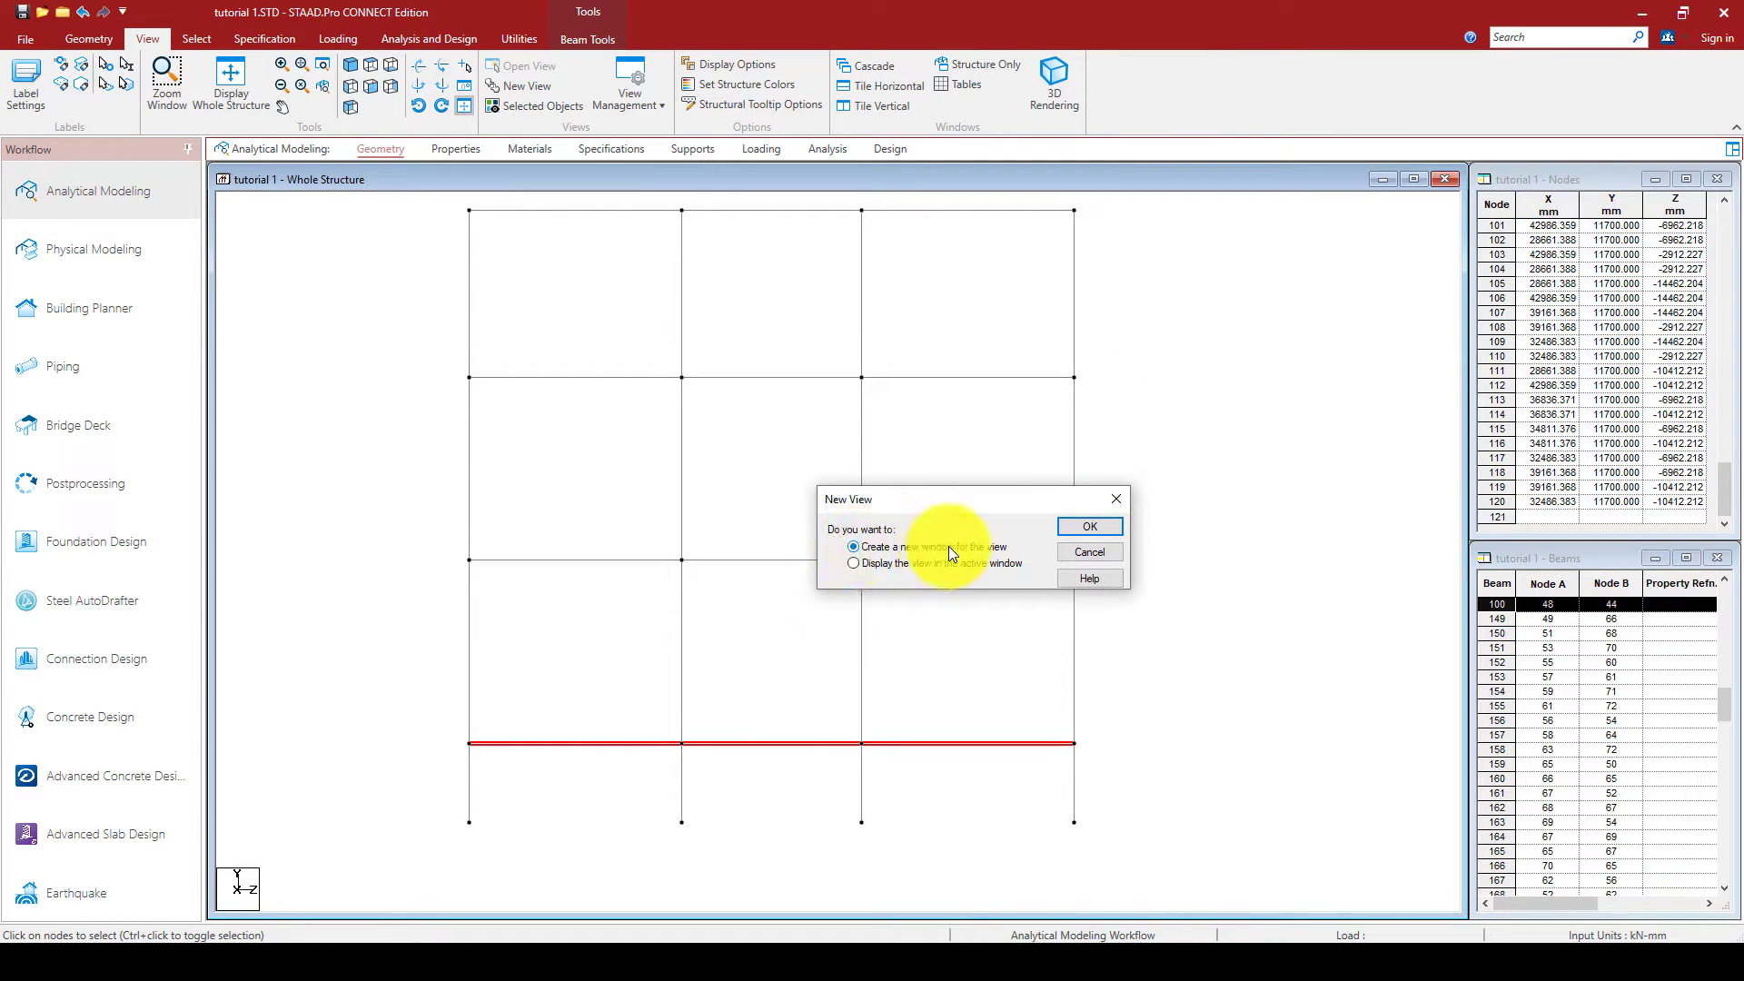
left_click(861, 547)
left_click(1090, 526)
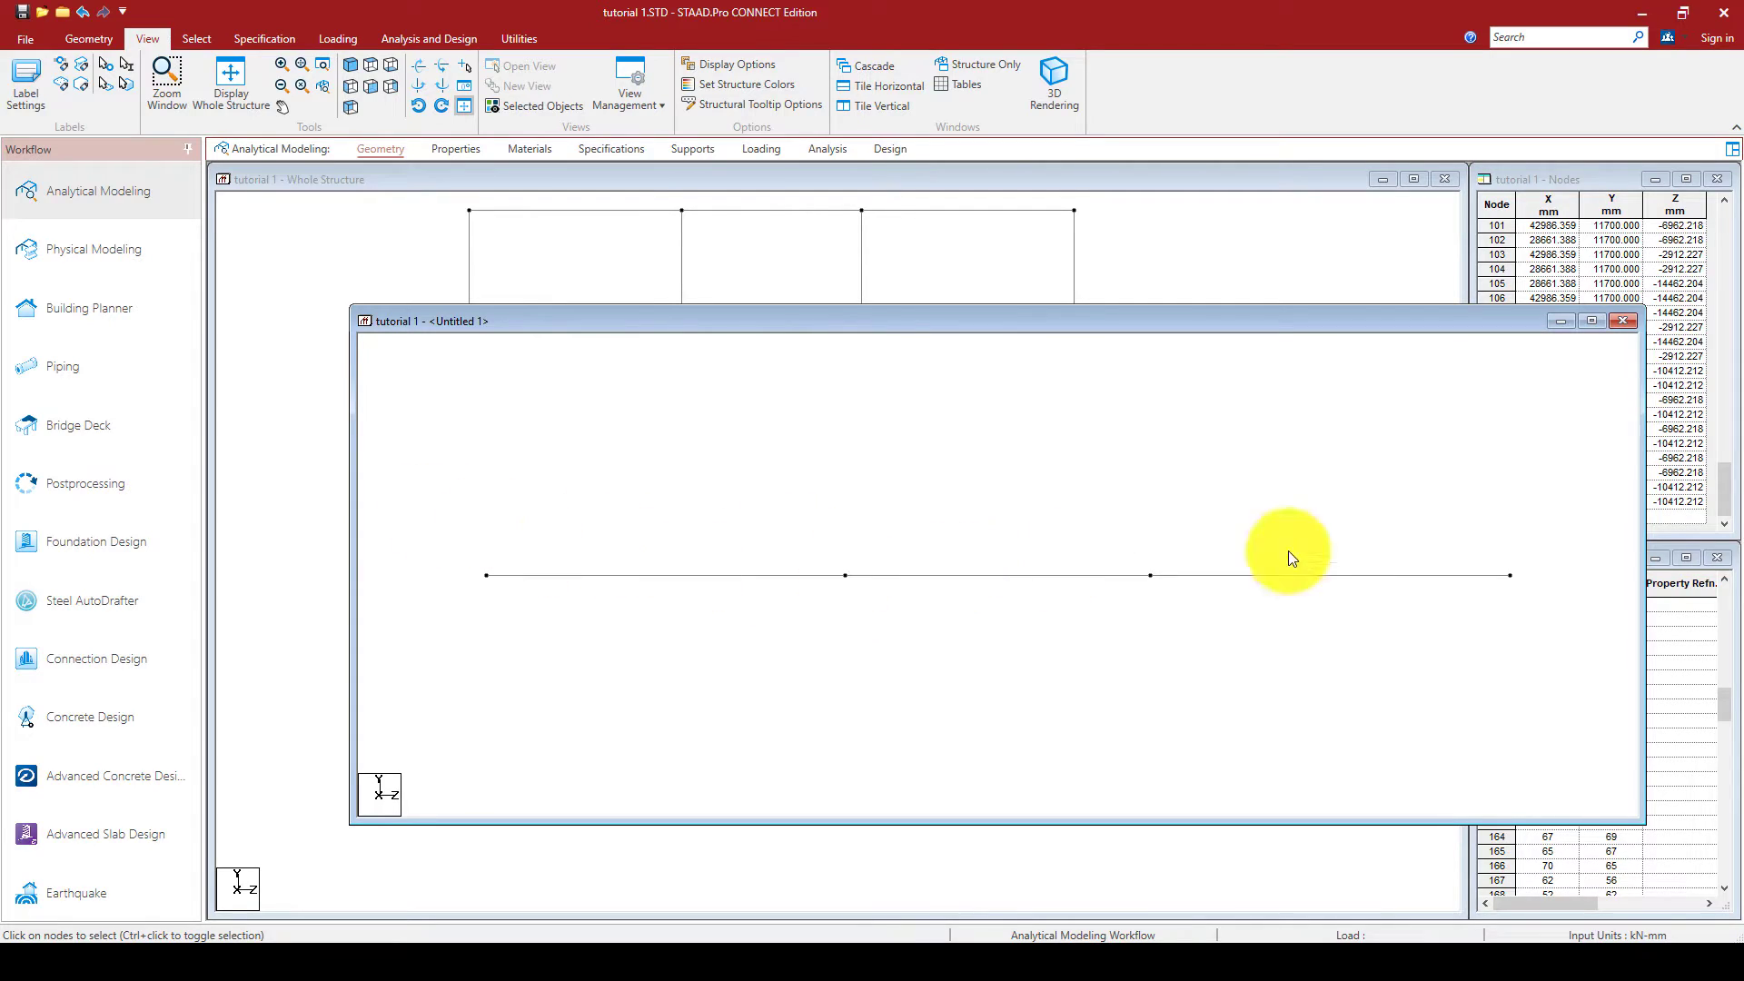
Maximize the new view window, show the isolated floor beams in plan, and bring up the geometry tools.
left_click(1600, 321)
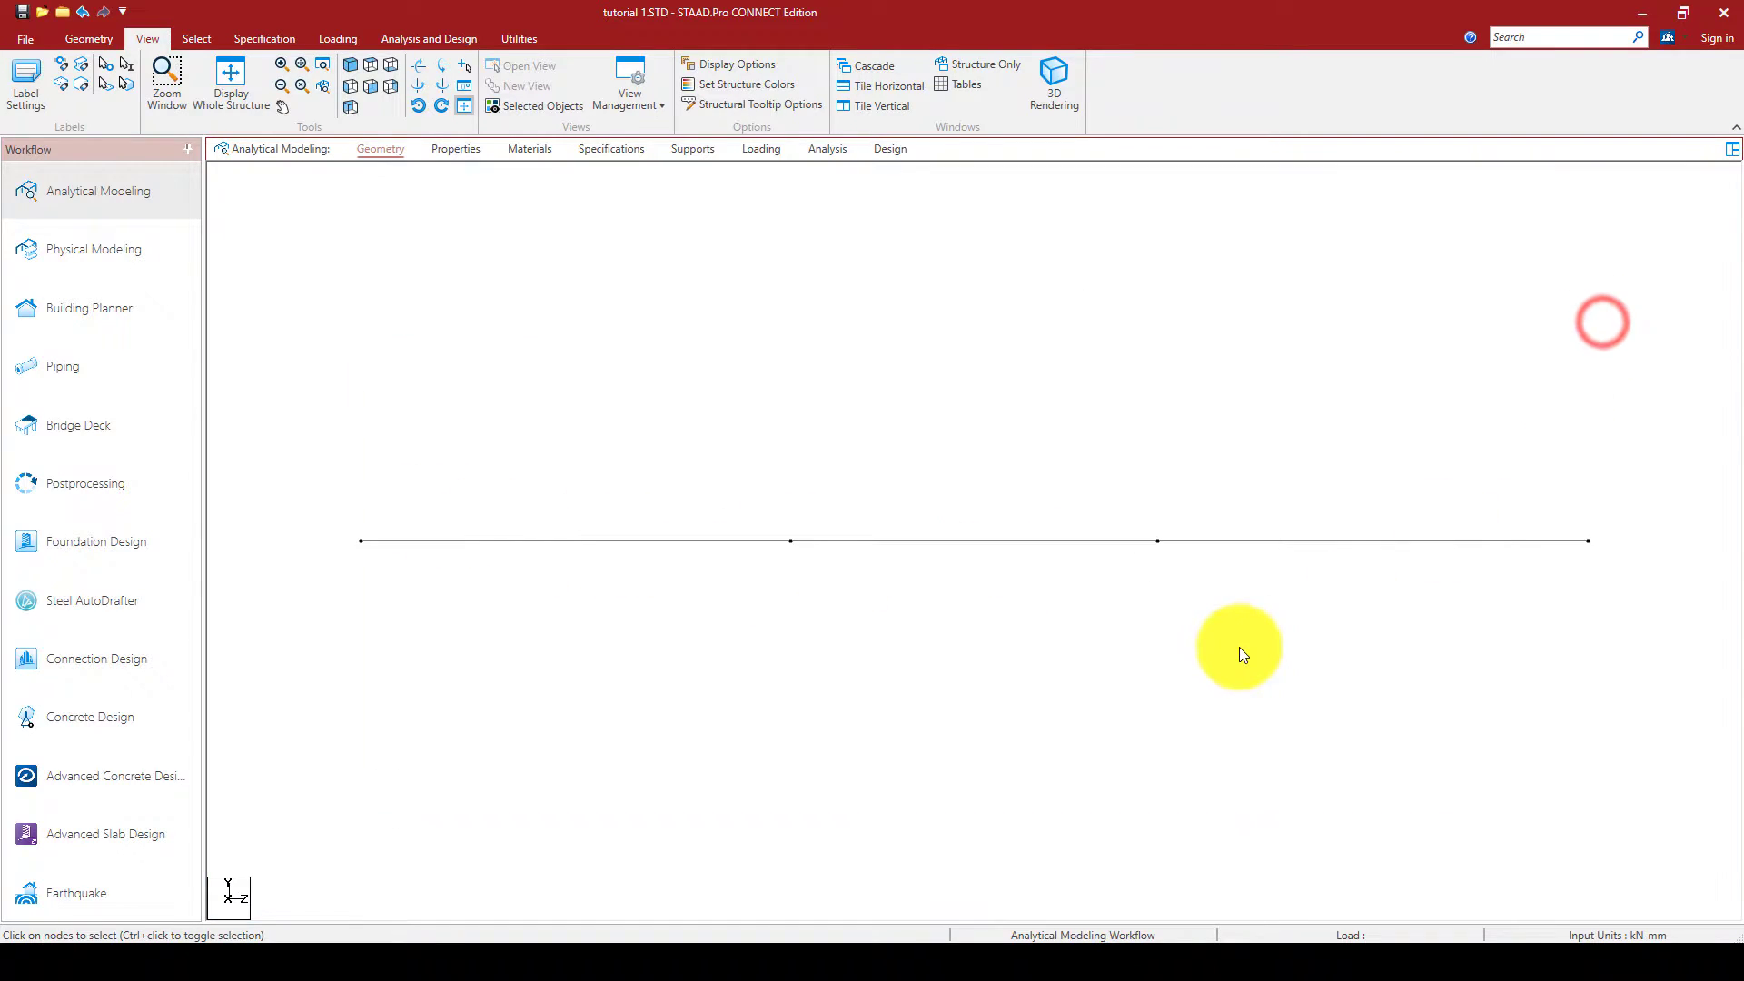
left_click(368, 59)
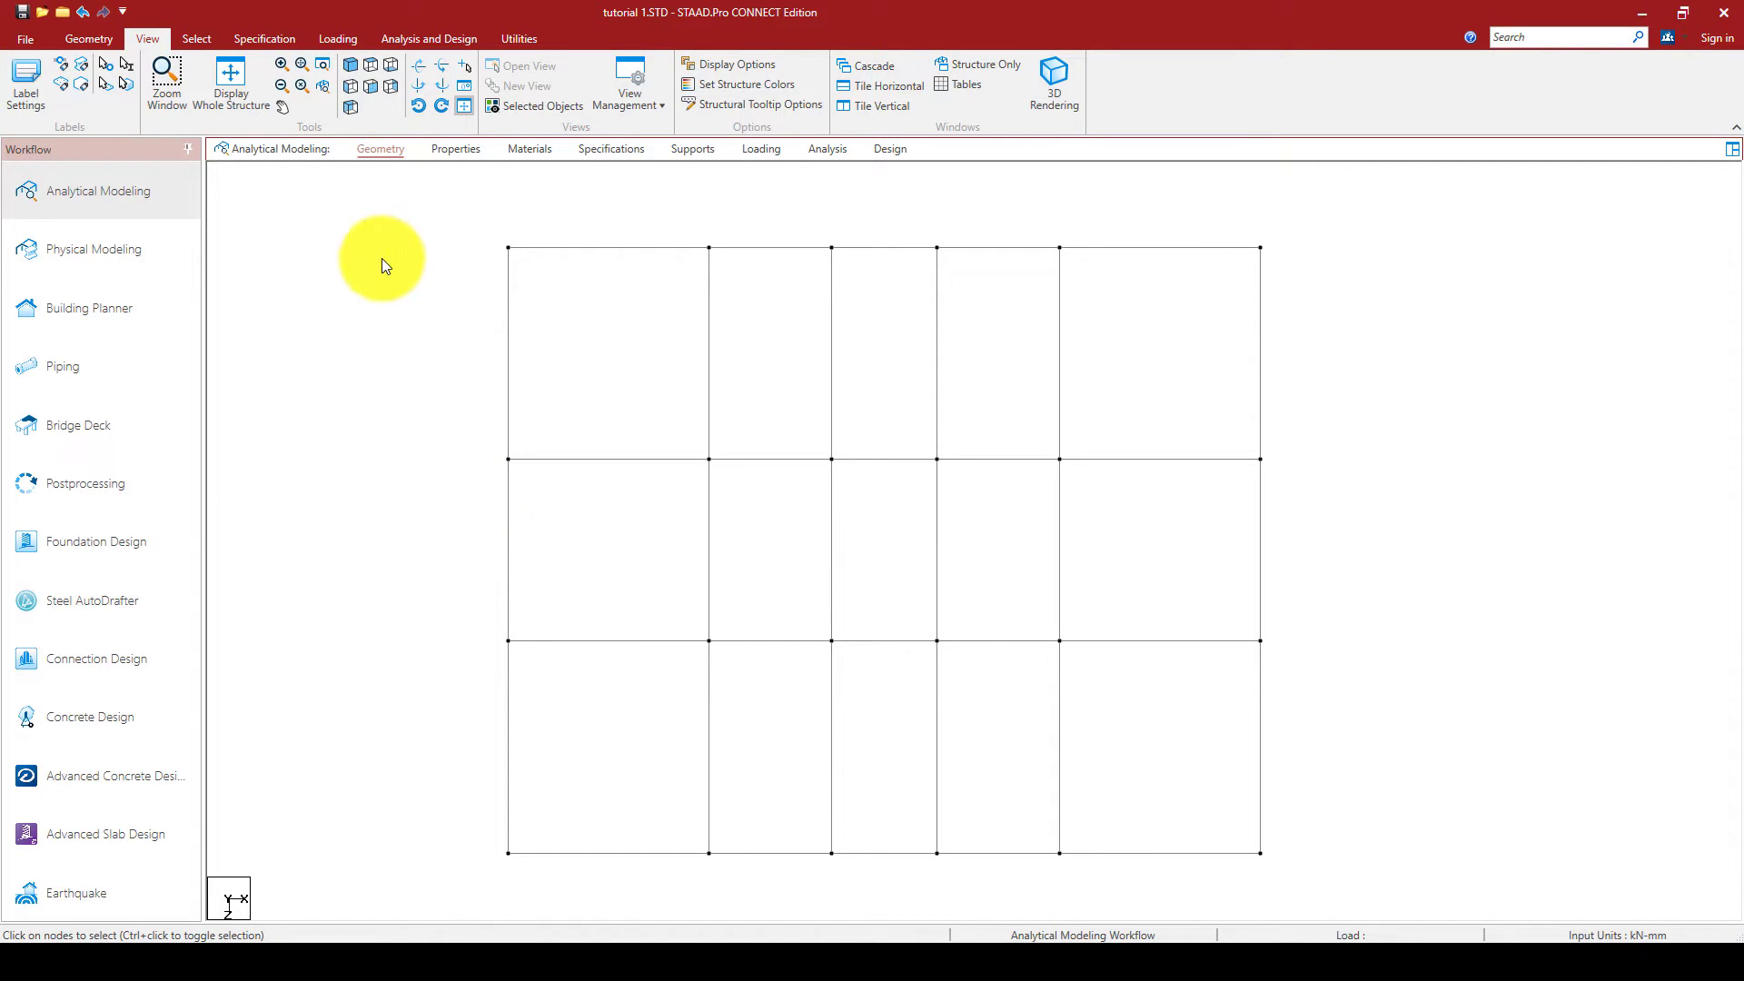
left_click(89, 39)
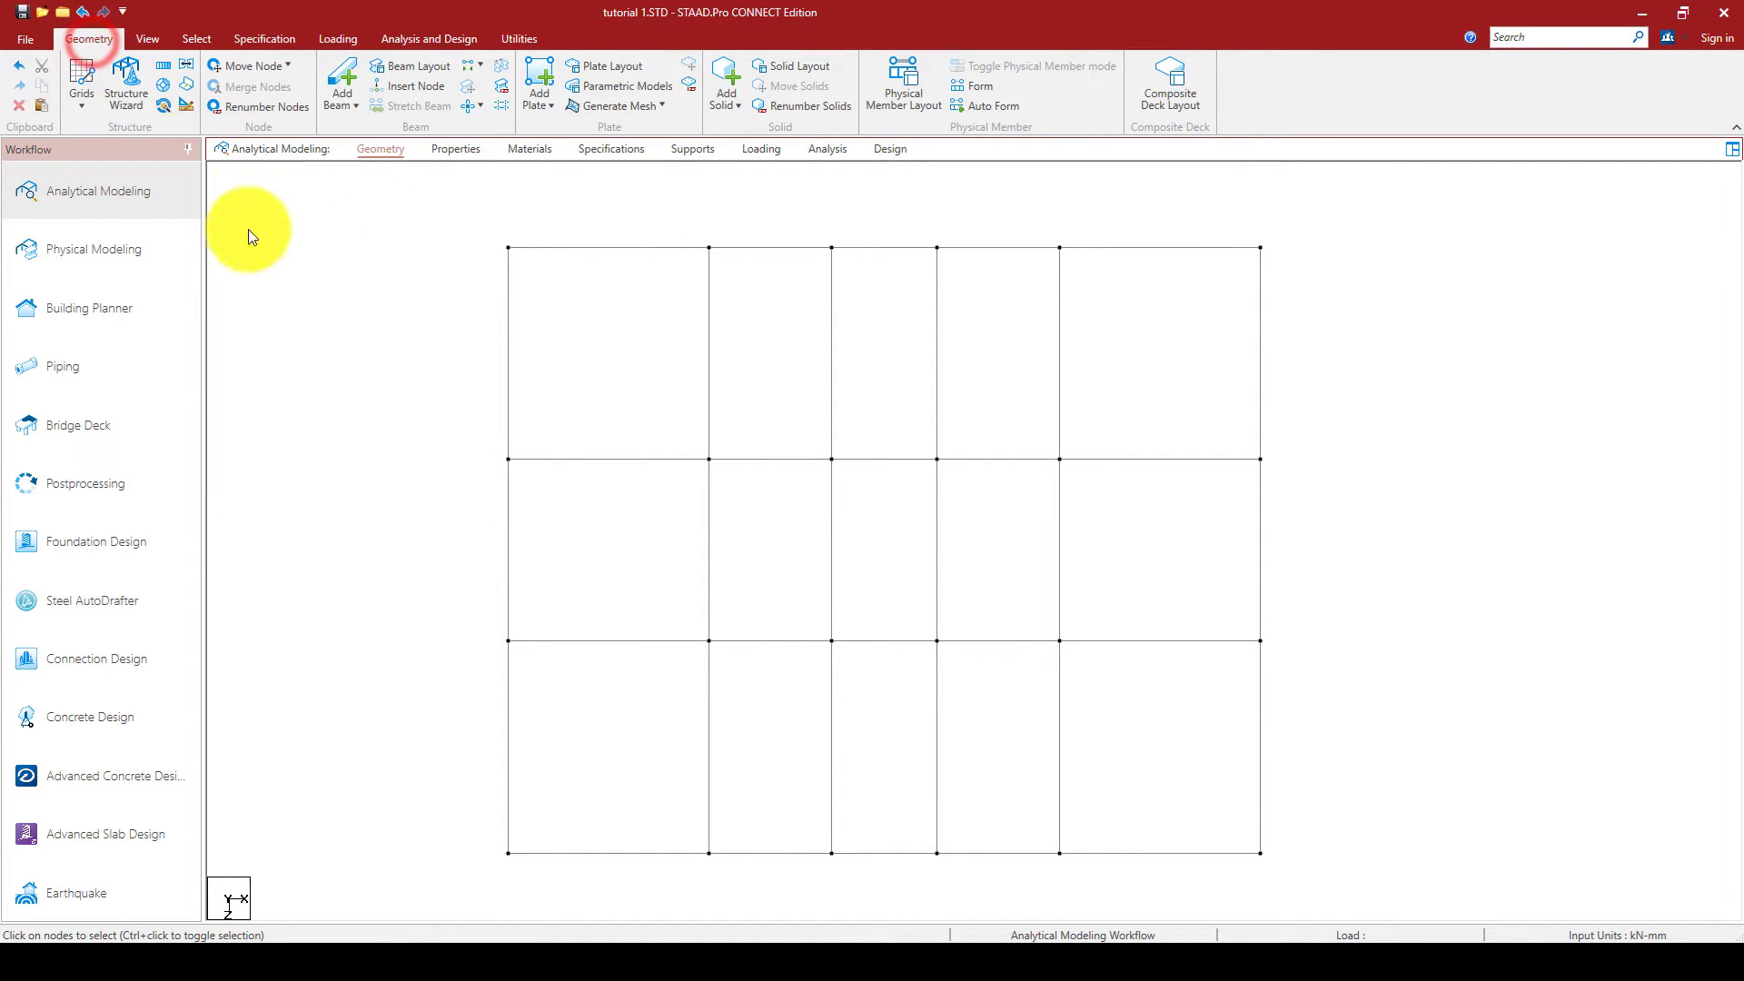
Add one four-node plate covering the whole isolated floor, using the four outer corner nodes of the plan grid.
left_click(531, 69)
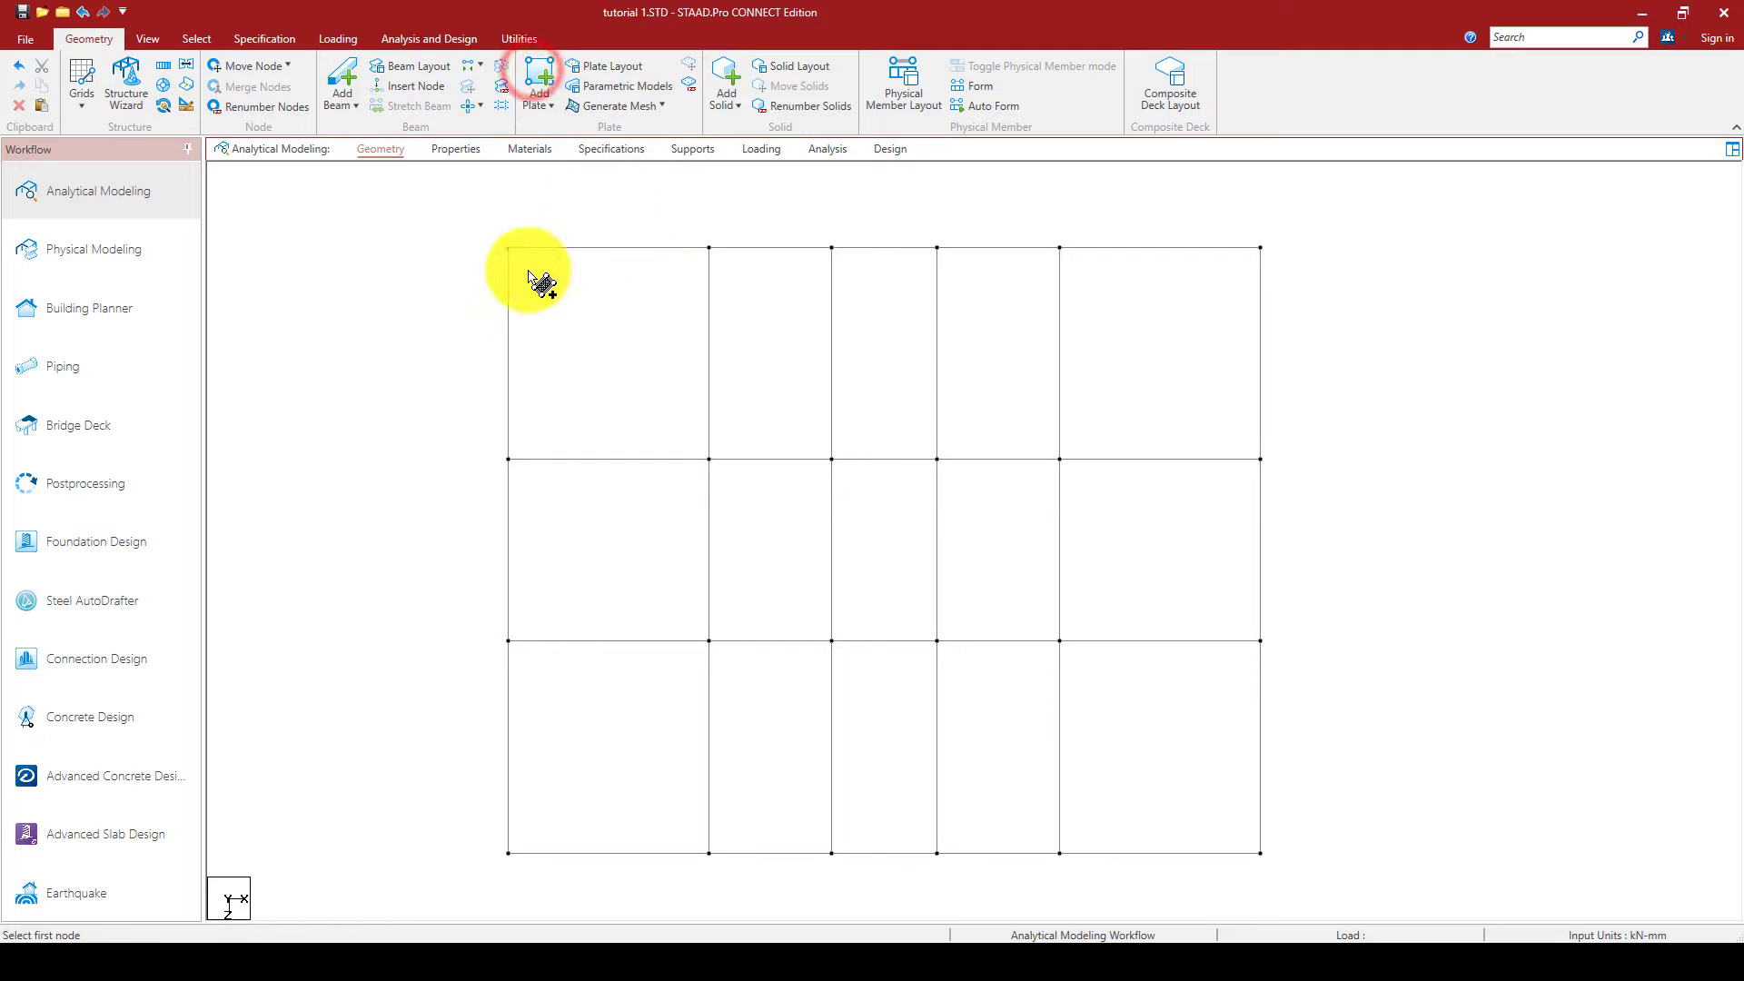
left_click(508, 247)
left_click(1260, 247)
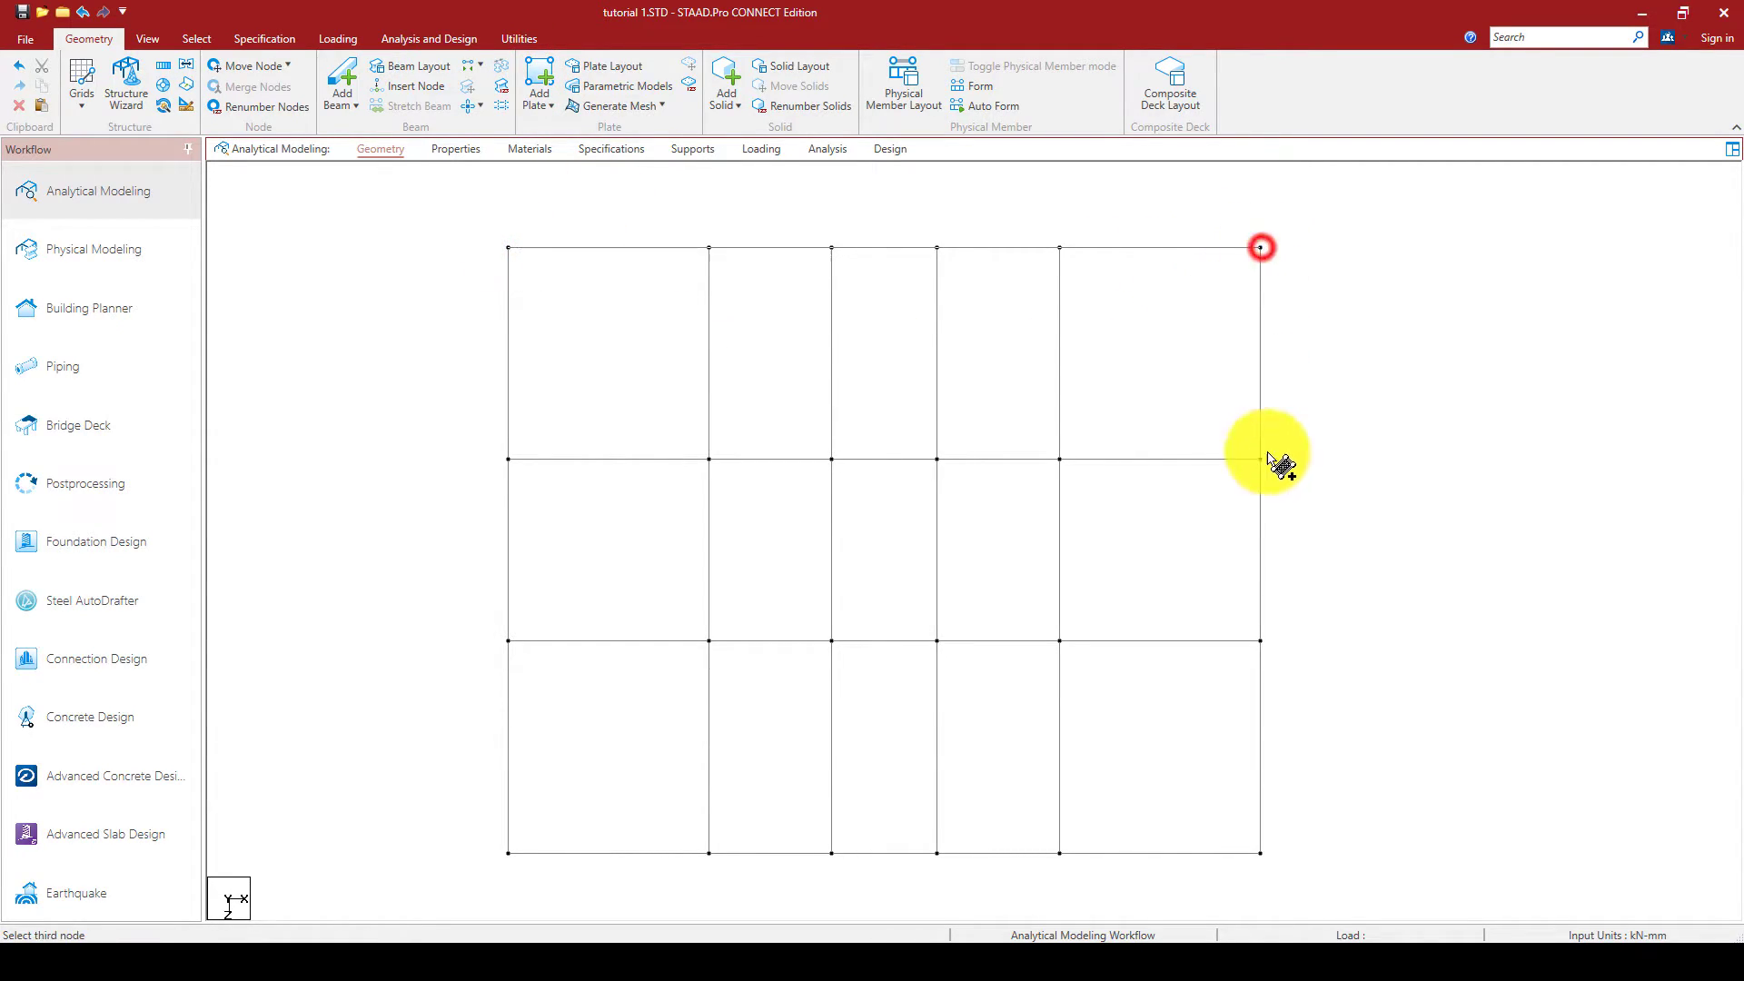
left_click(1259, 853)
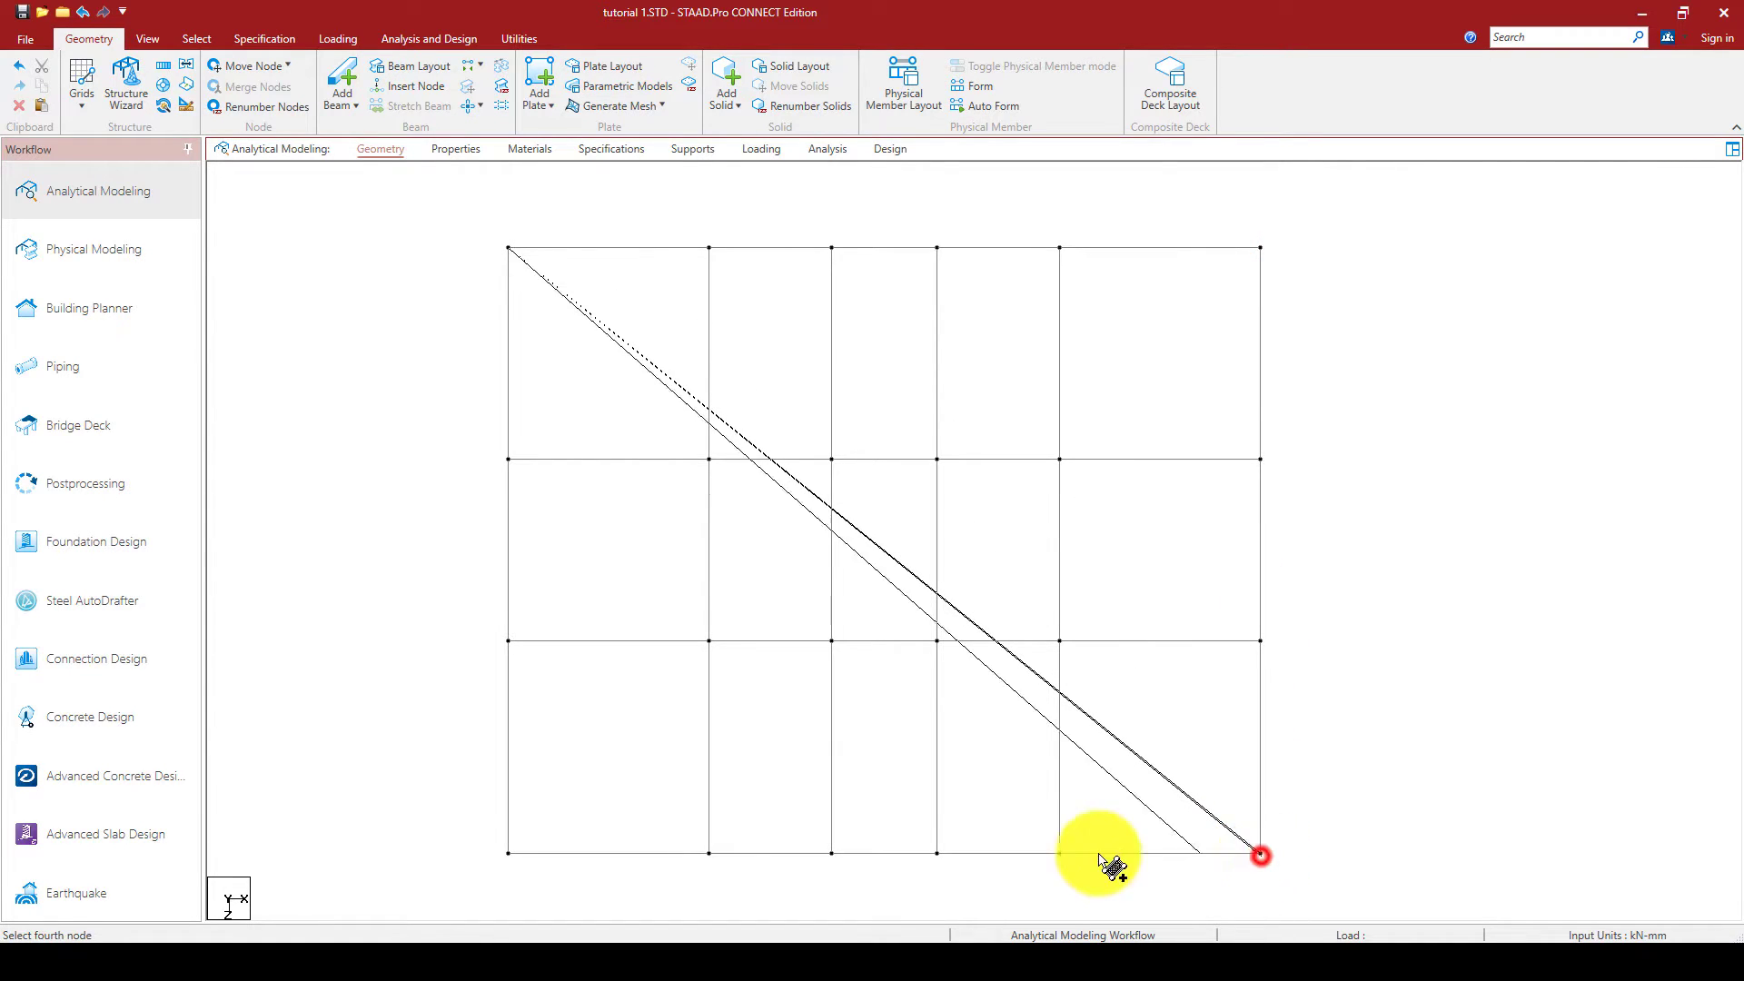
left_click(507, 853)
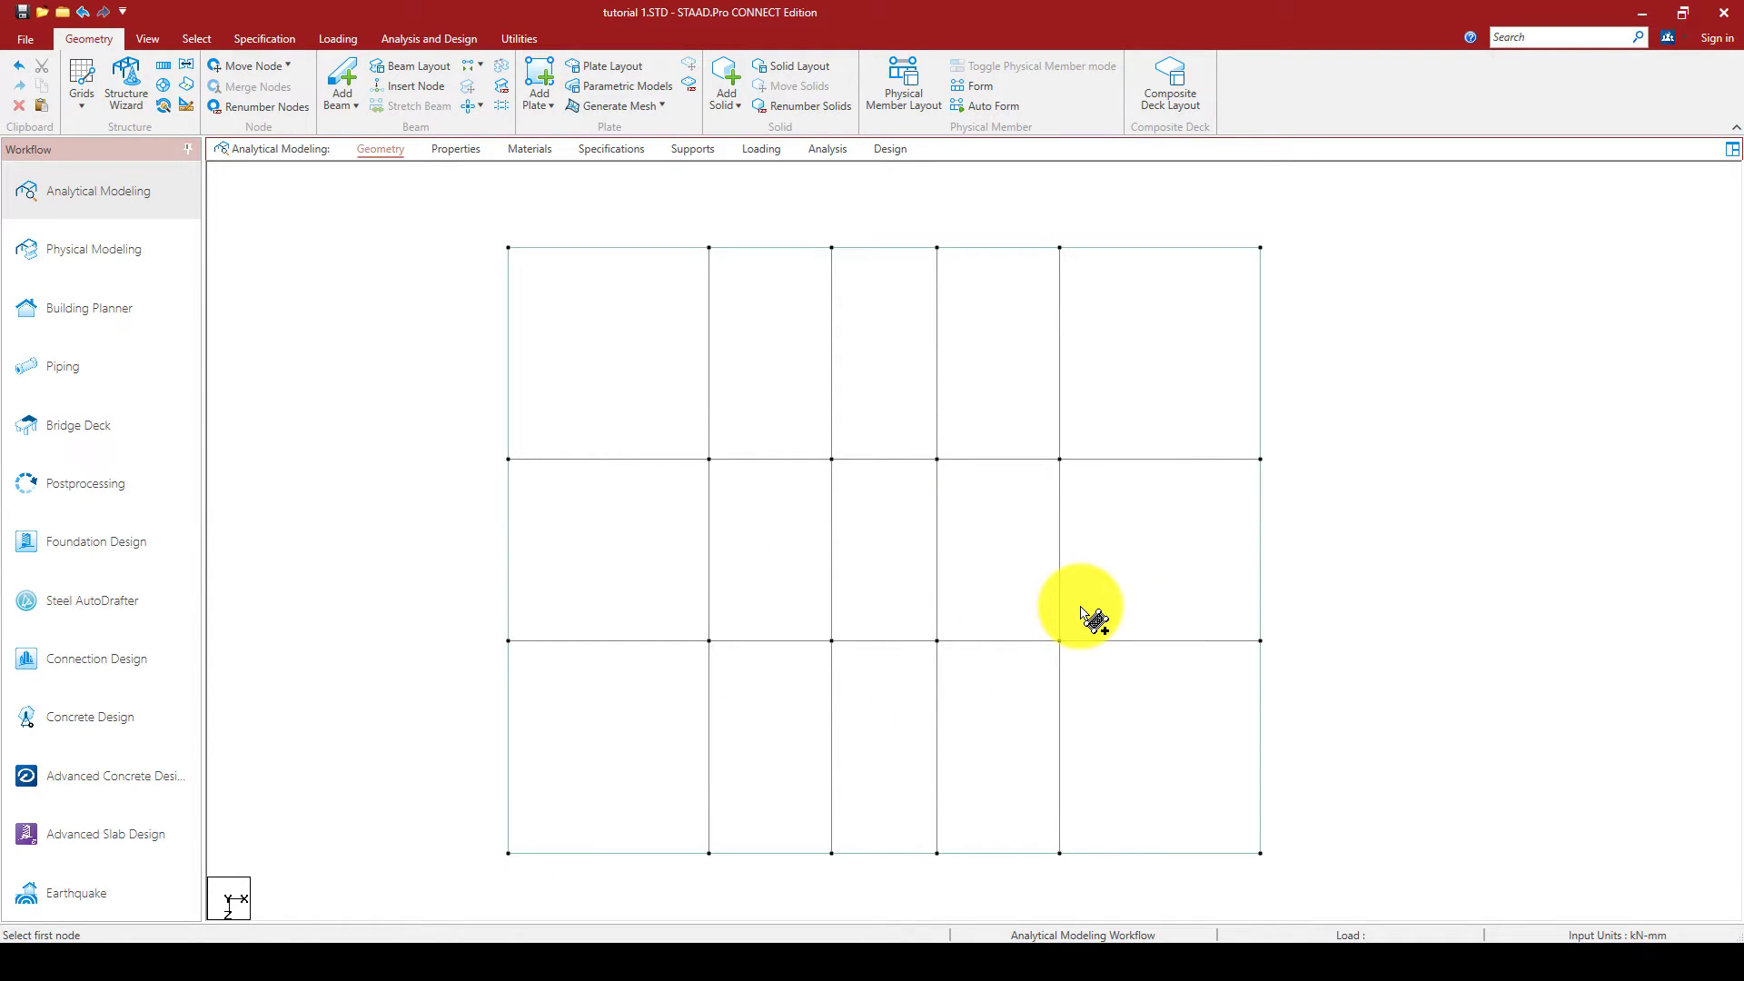
scroll(772, 256, "up", 1)
scroll(817, 236, "up", 1)
scroll(1004, 292, "down", 2)
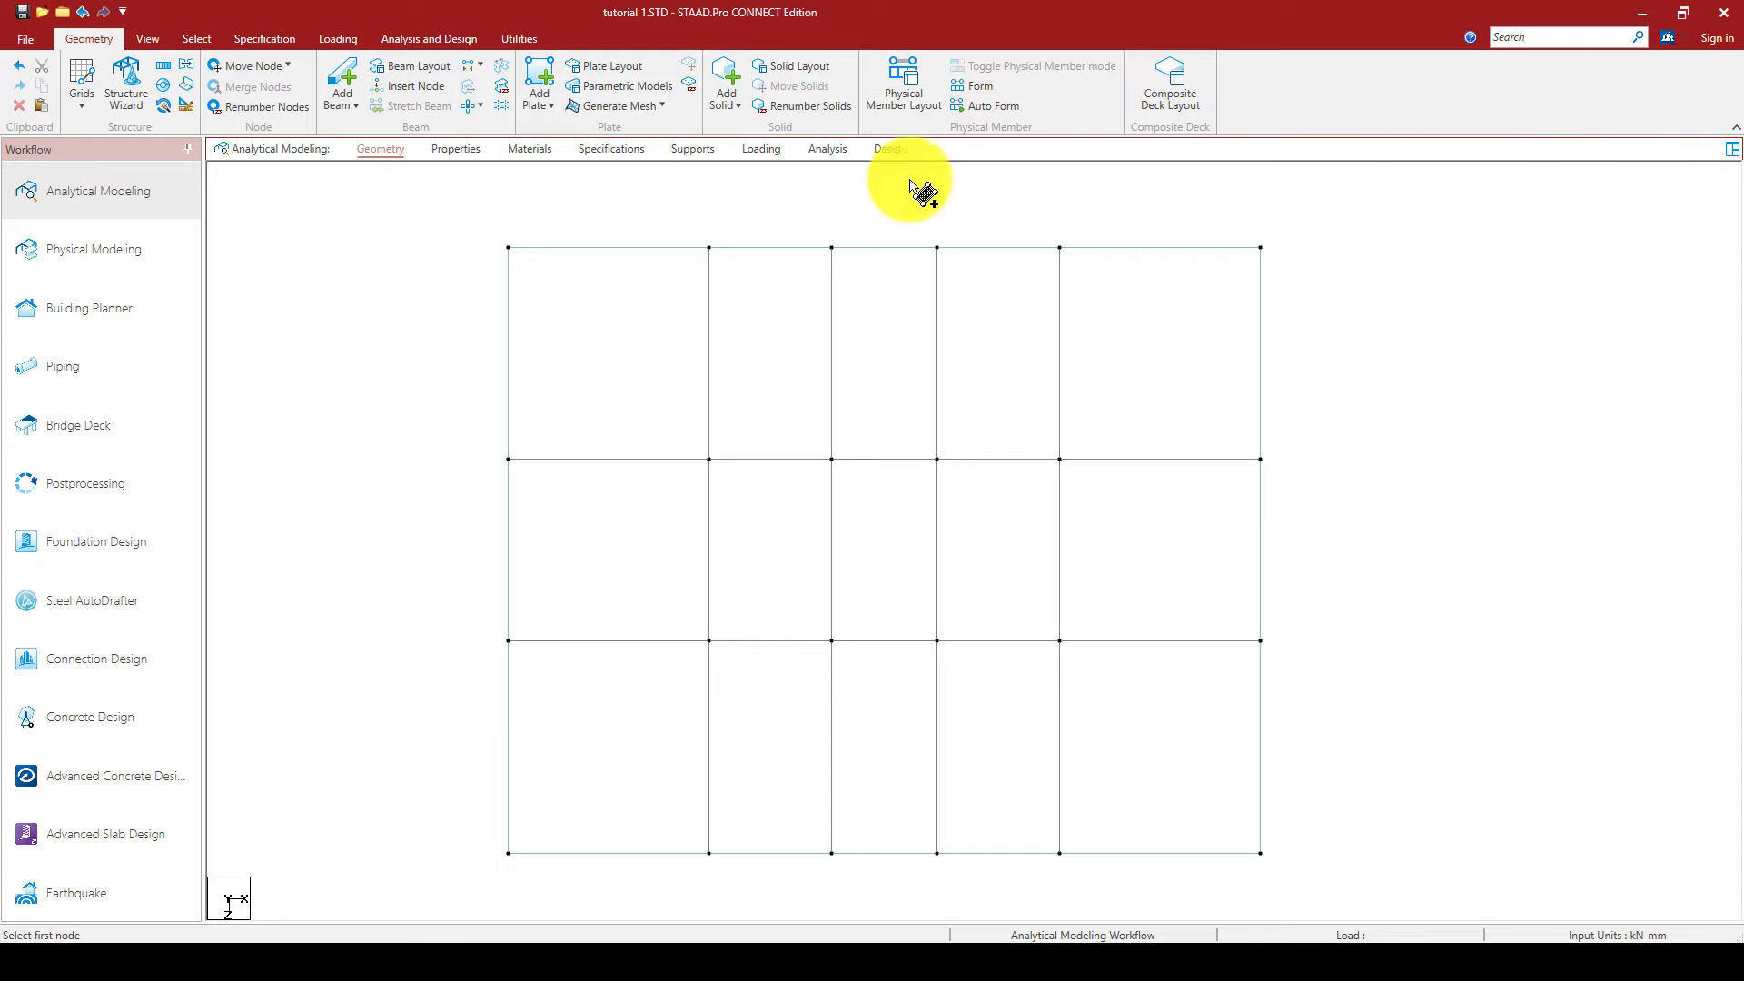
Close the isolated floor's view window and clear the beam selection in the whole structure view.
left_click(376, 149)
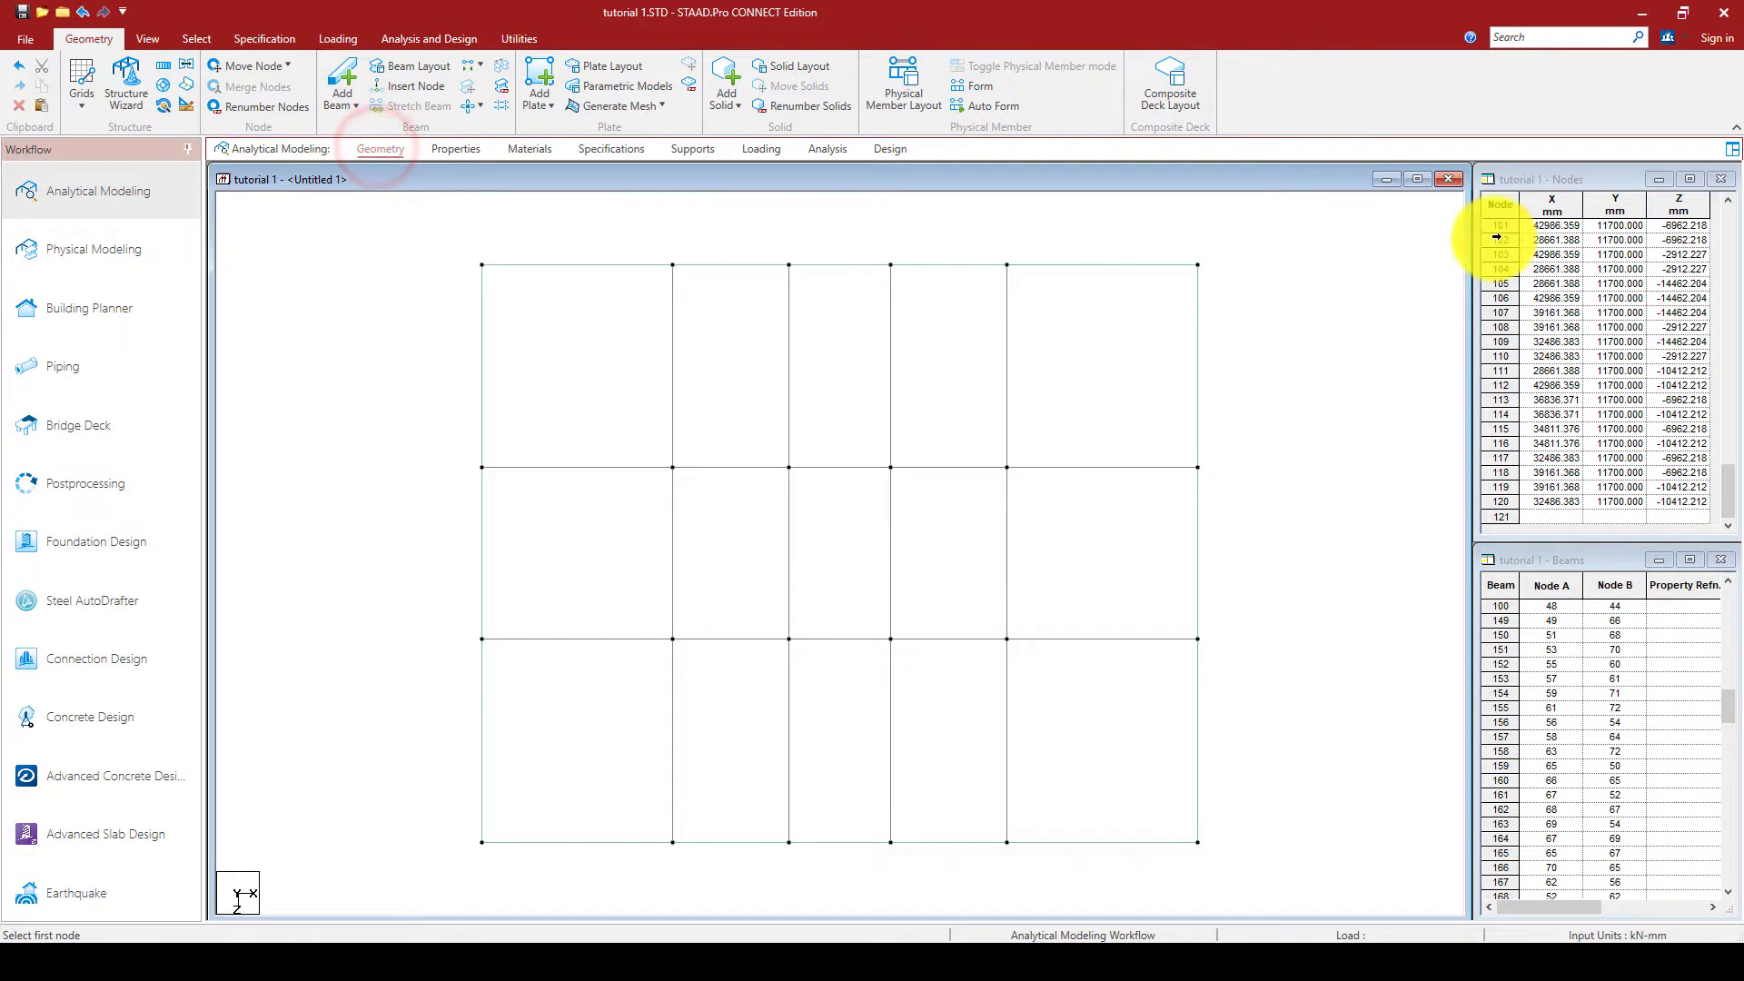
left_click(1448, 180)
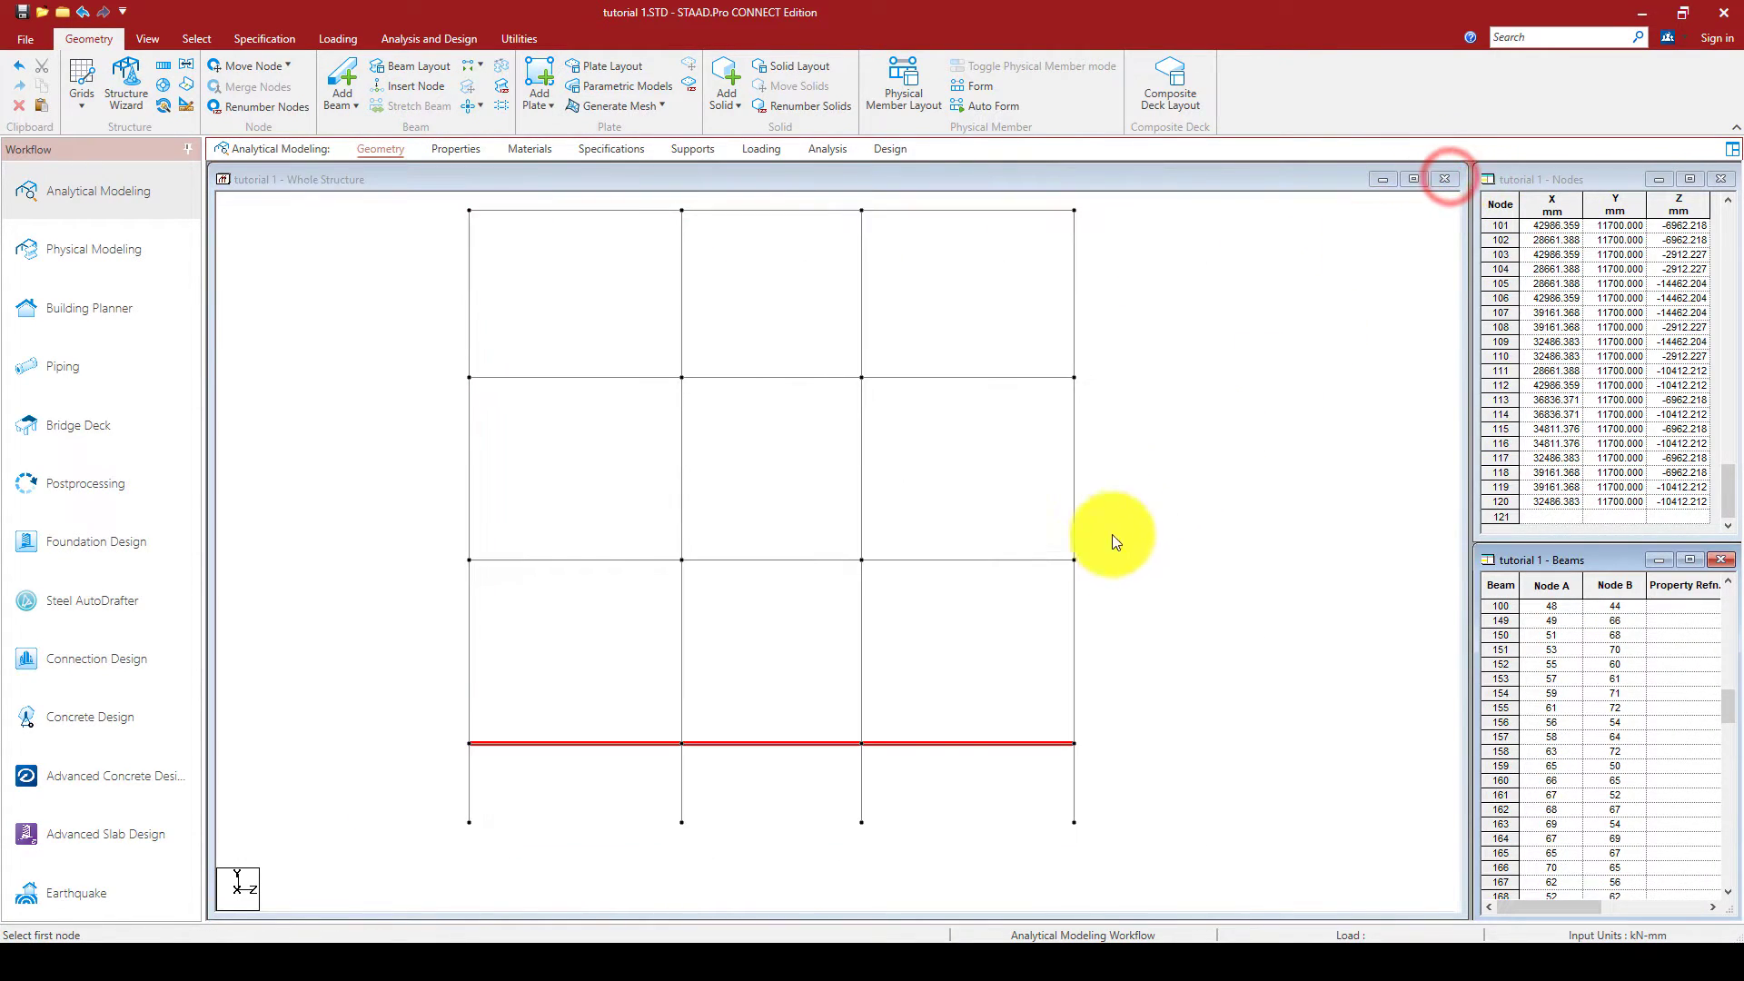
left_click(1204, 531)
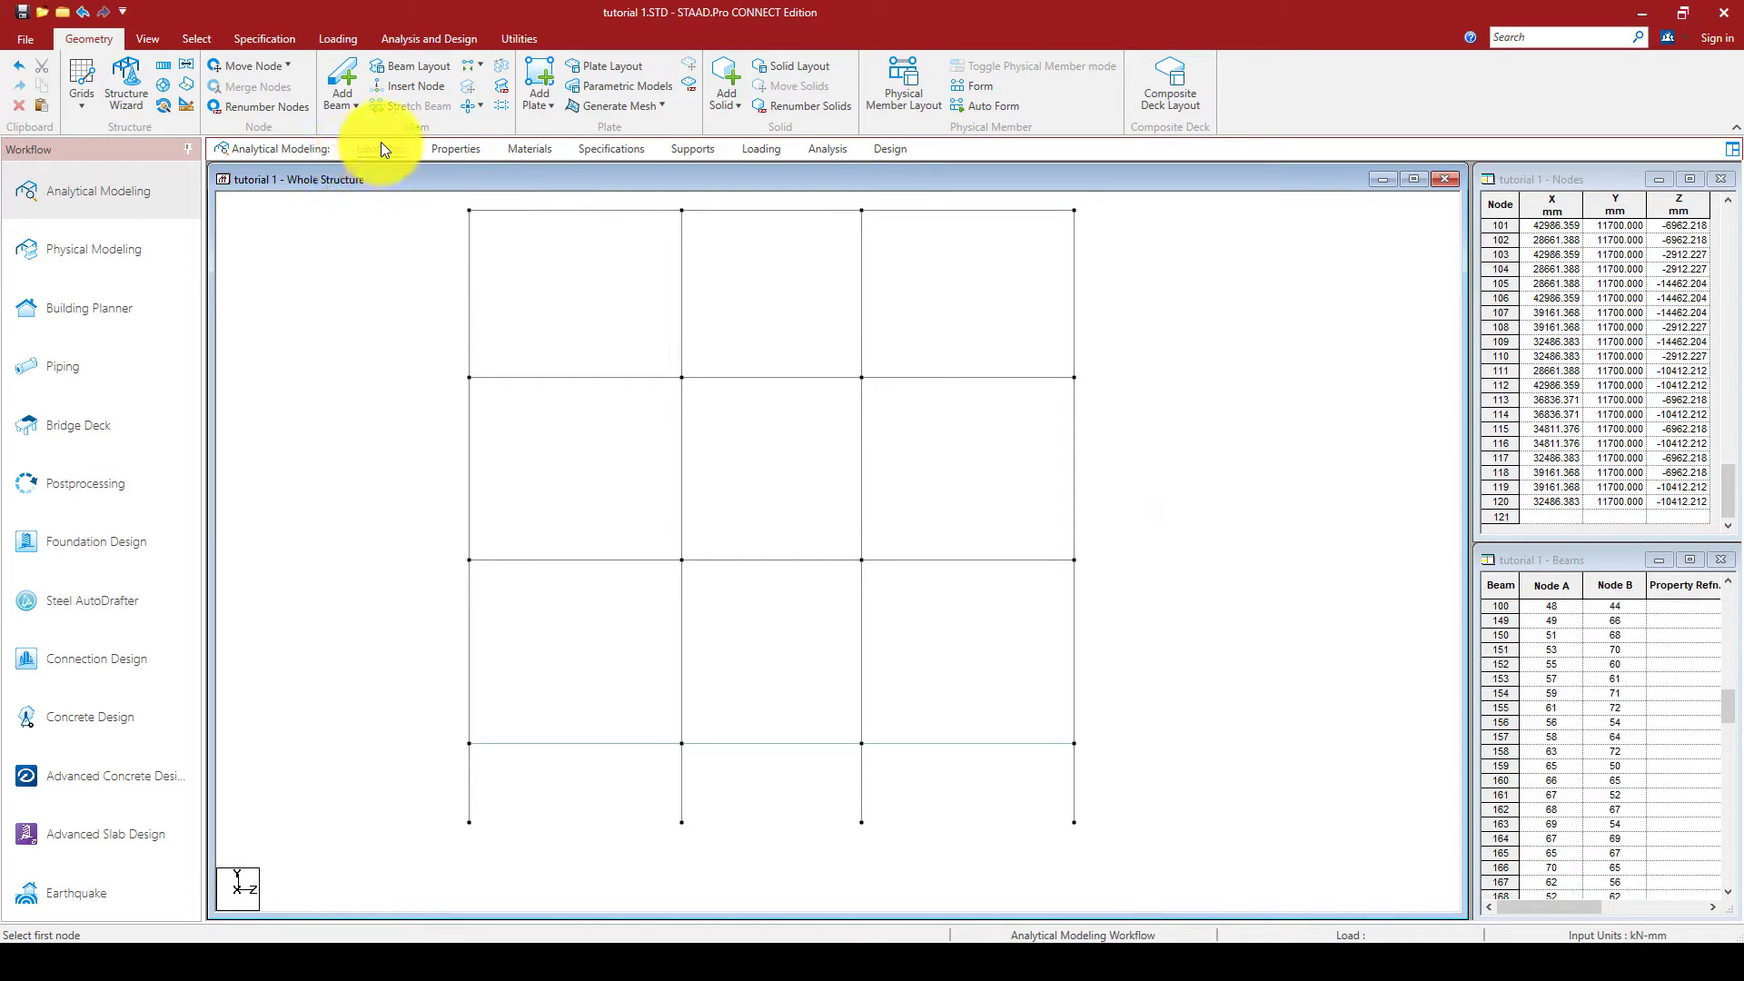
Examine the new floor plate in an isometric 3D rendering and from the side, then return to the whole structure view.
left_click(138, 33)
left_click(351, 65)
left_click(1057, 76)
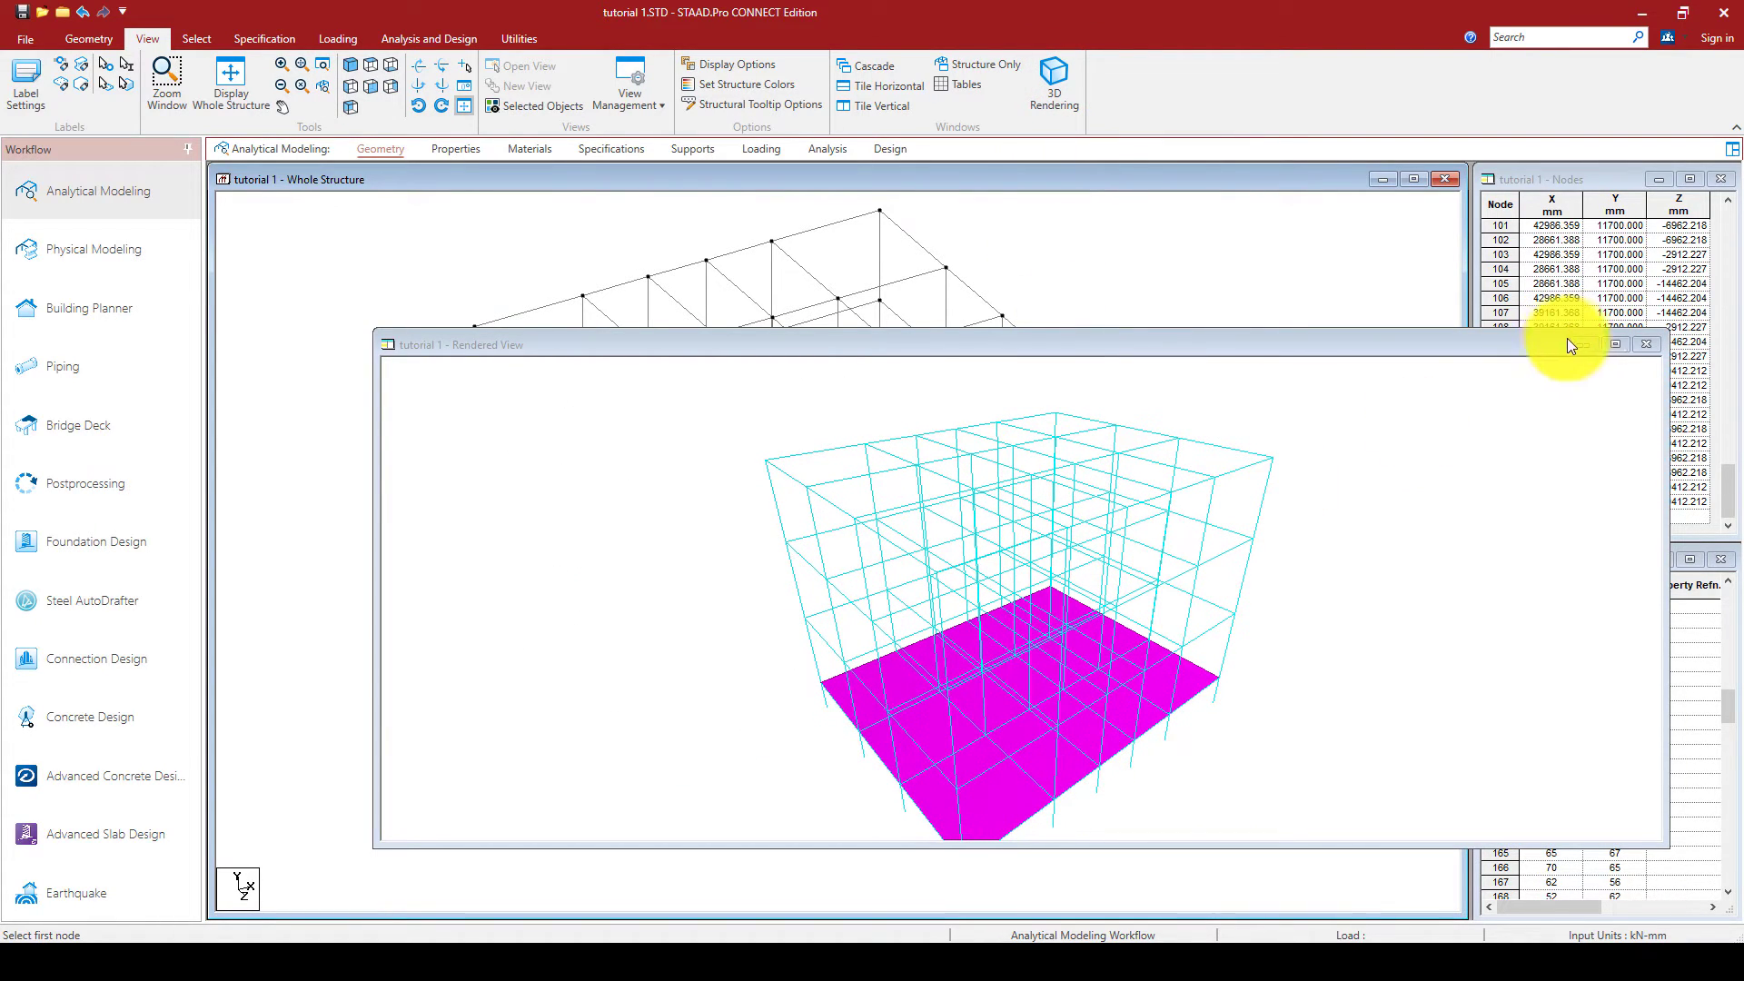
left_click(1614, 345)
left_click_drag(1086, 708, 852, 668)
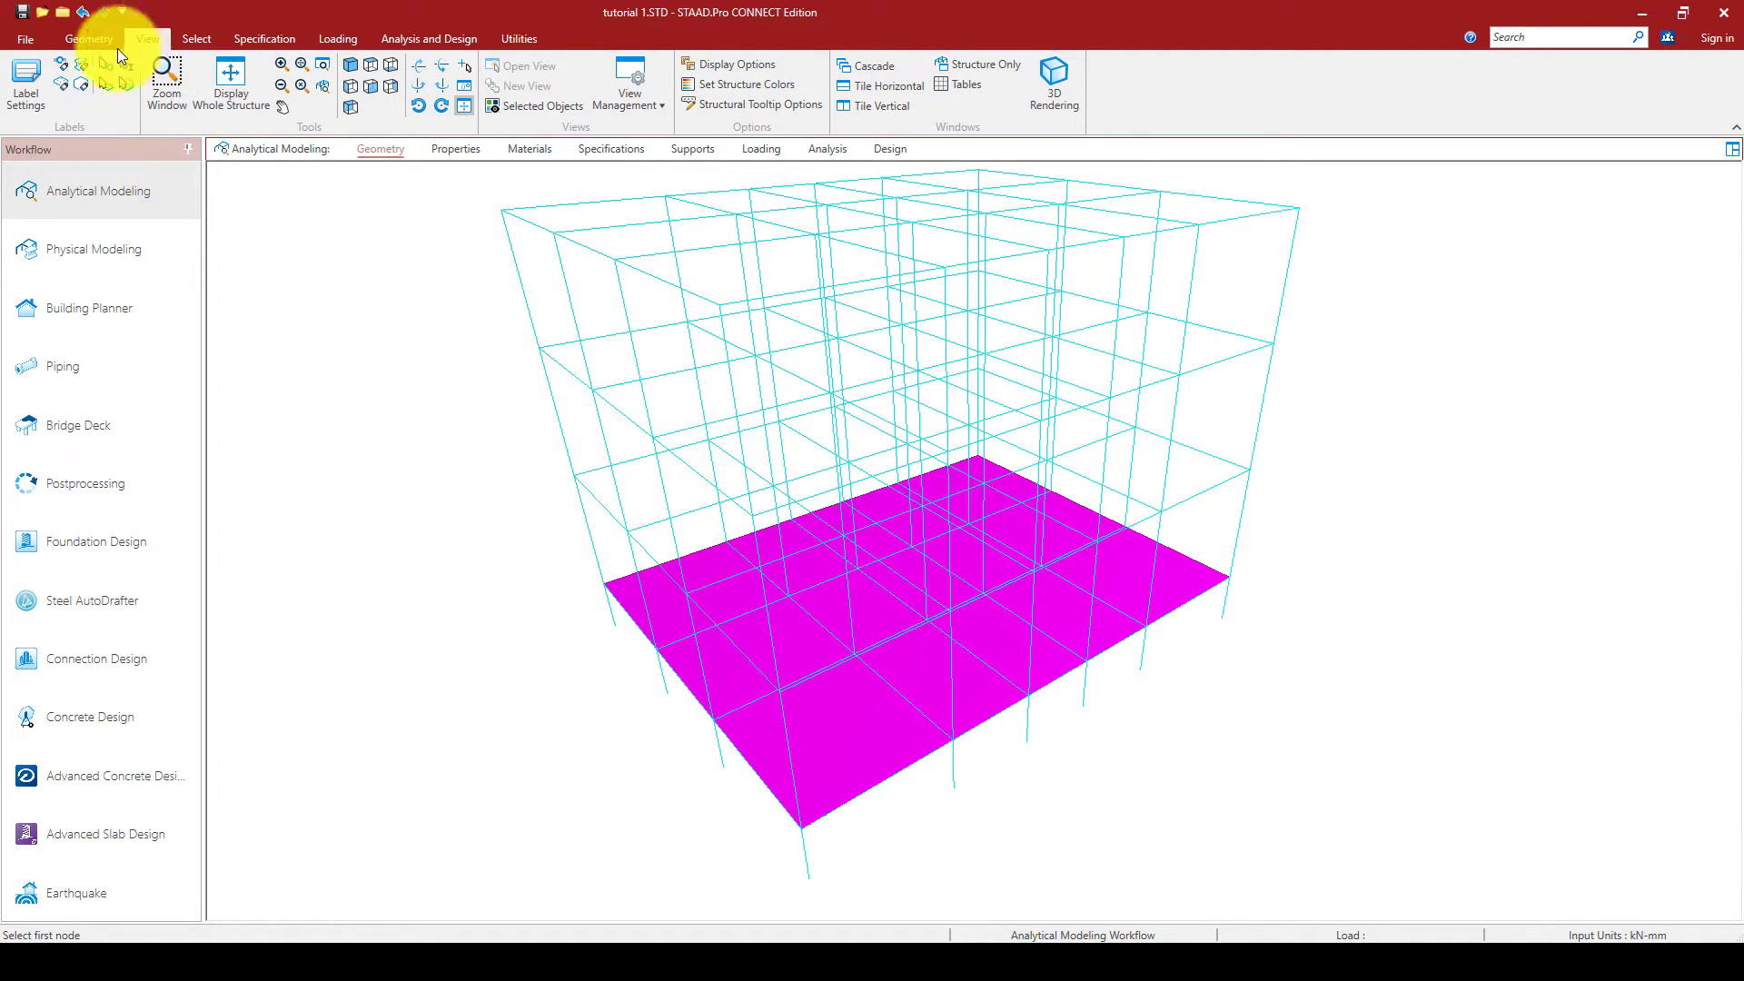
left_click(356, 86)
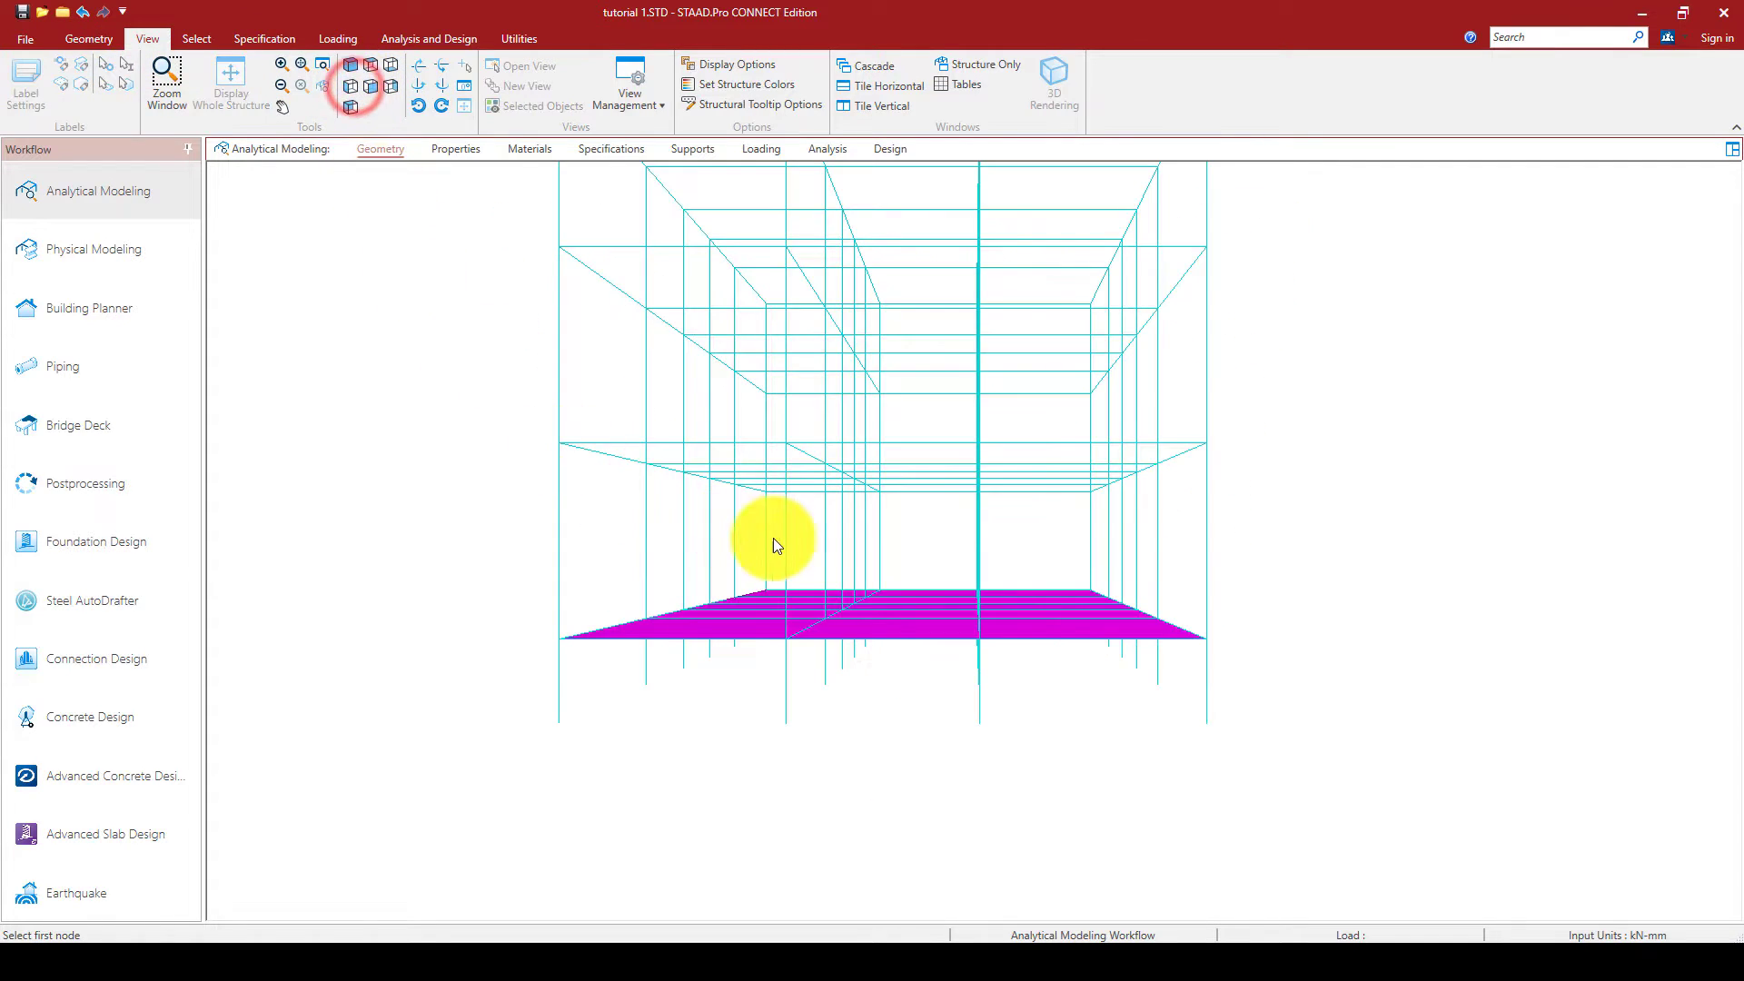
middle_click_drag(893, 646, 917, 715)
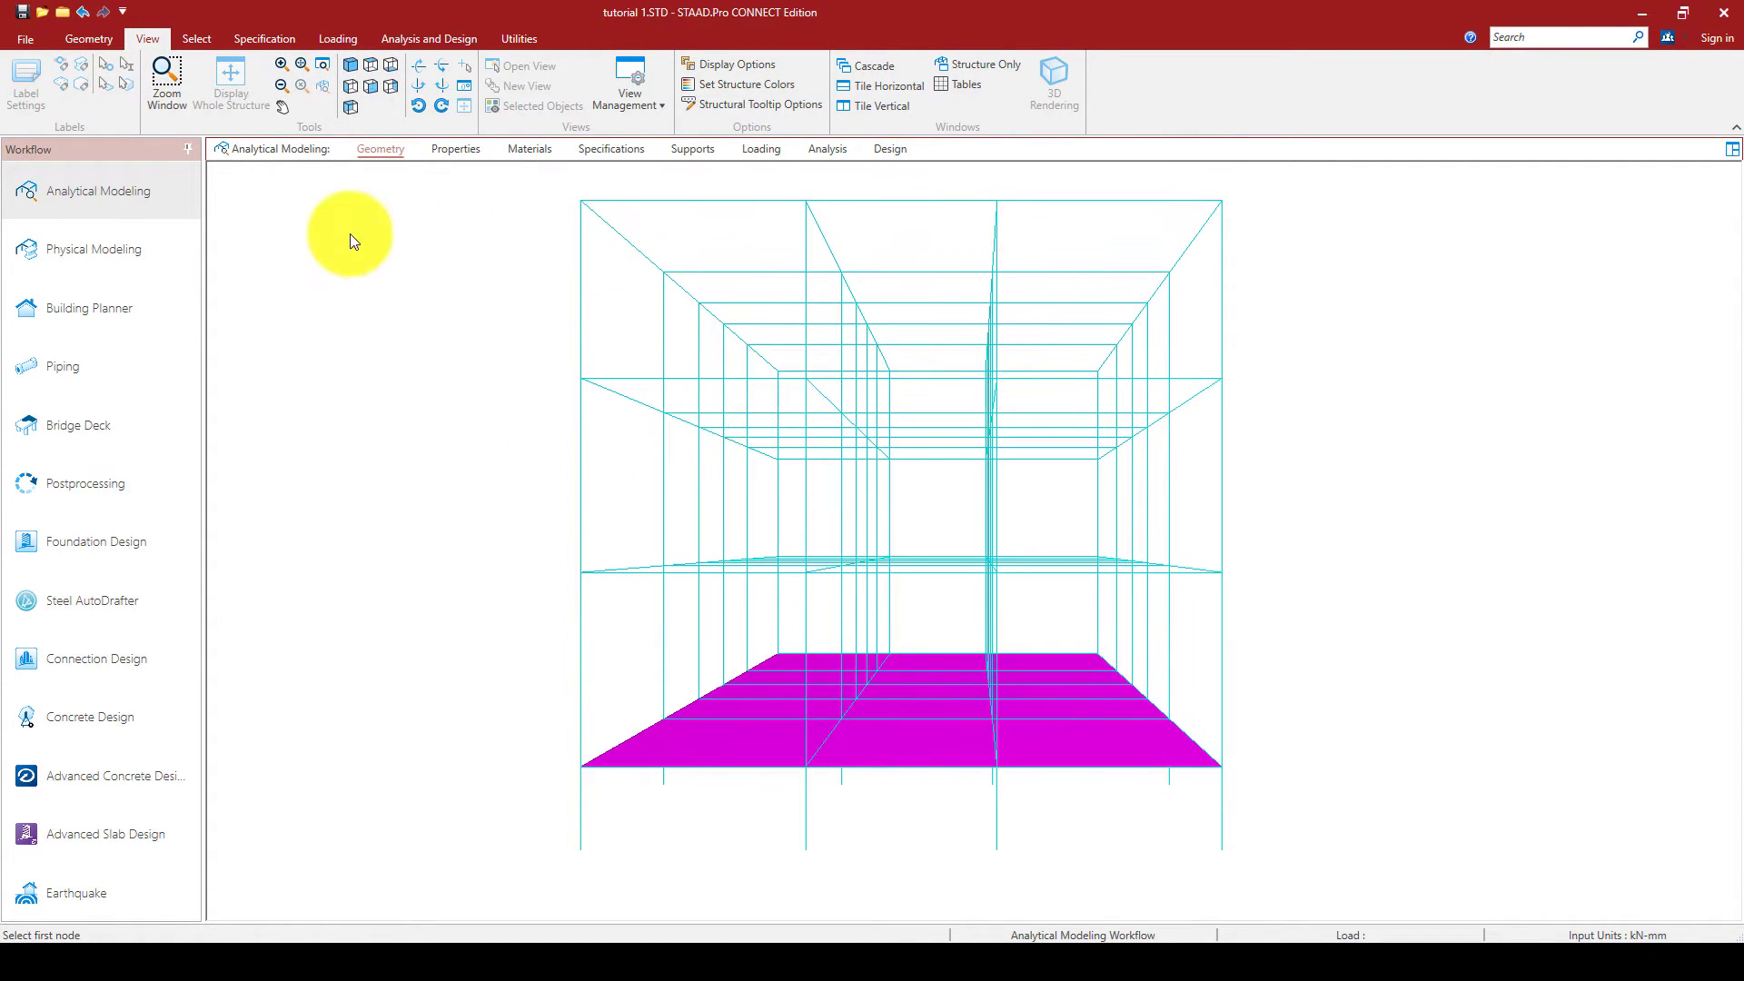
left_click(370, 153)
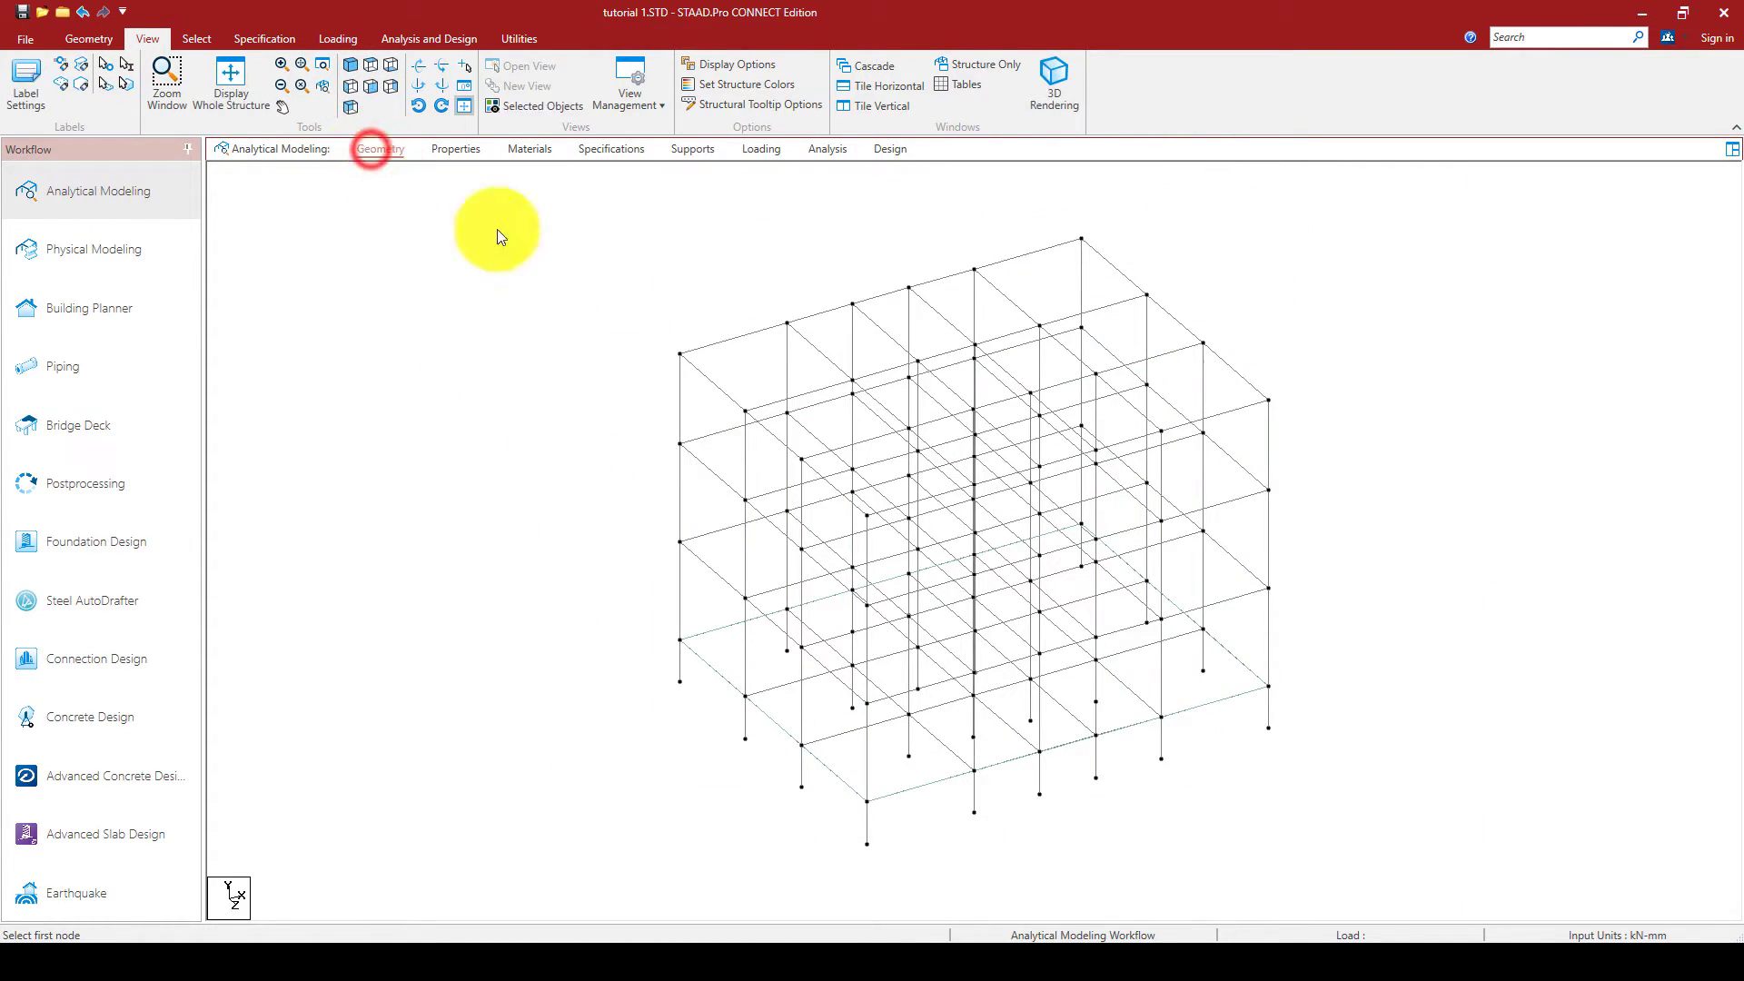
left_click(378, 154)
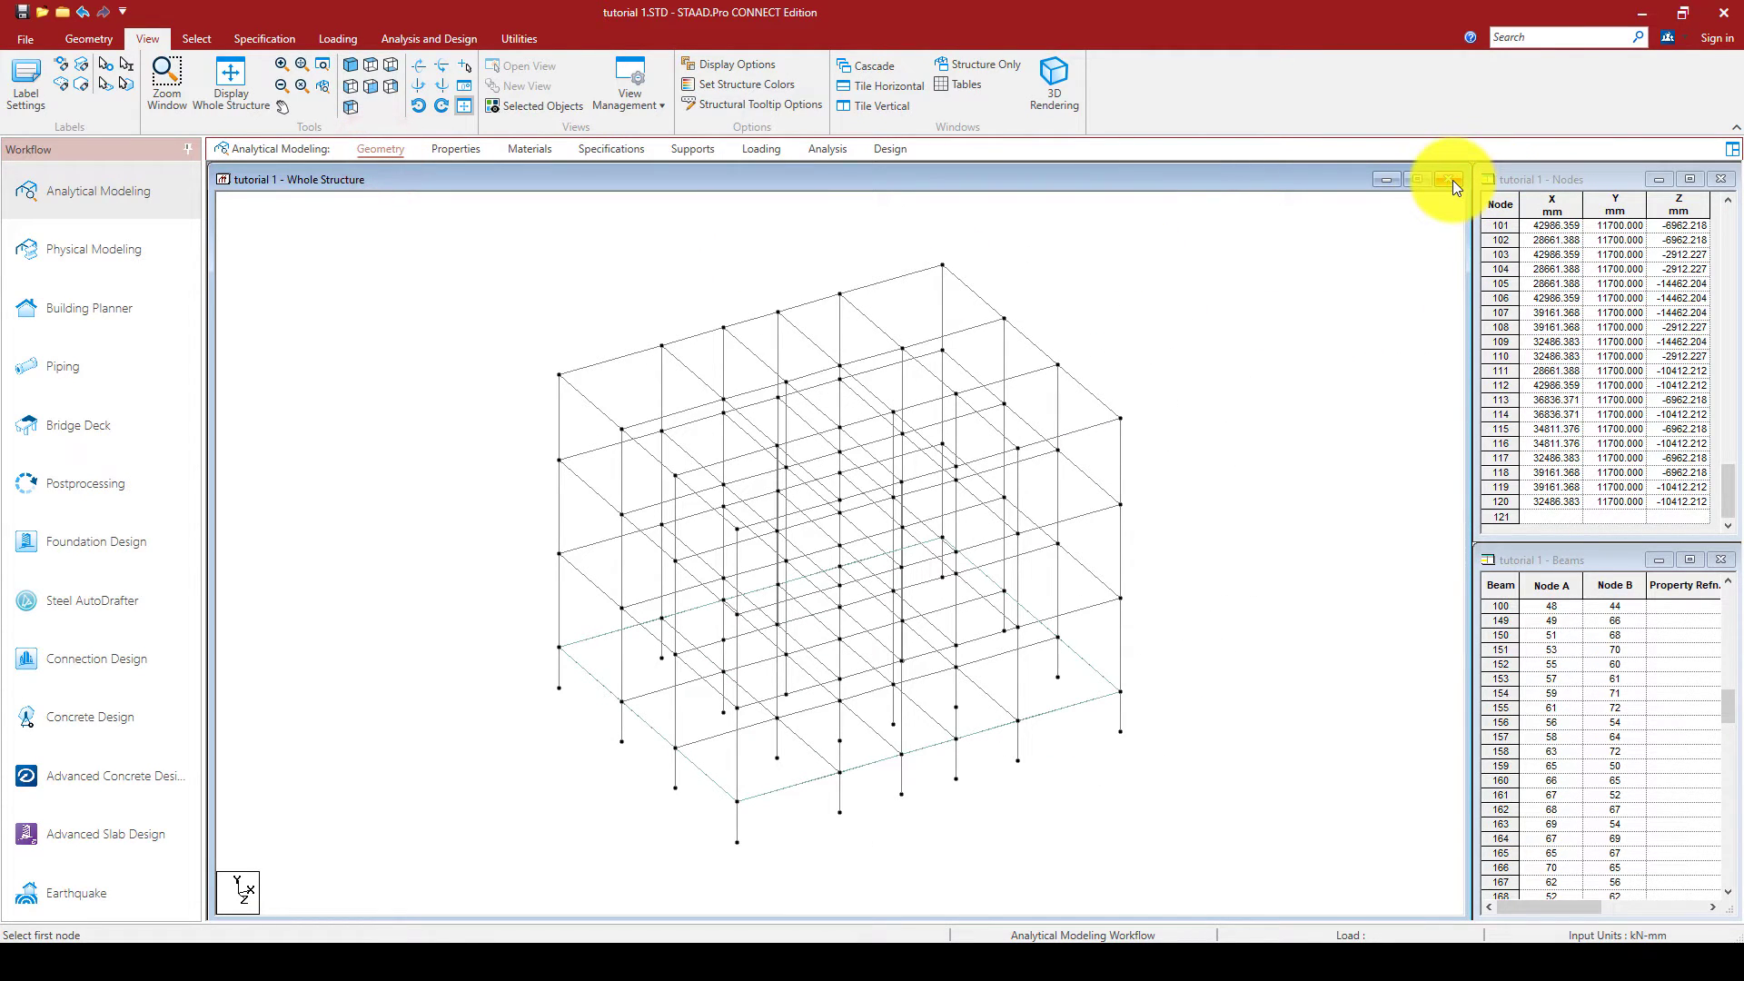
In side elevation, select the plate at the lowest floor level with the Plates Cursor.
left_click(349, 87)
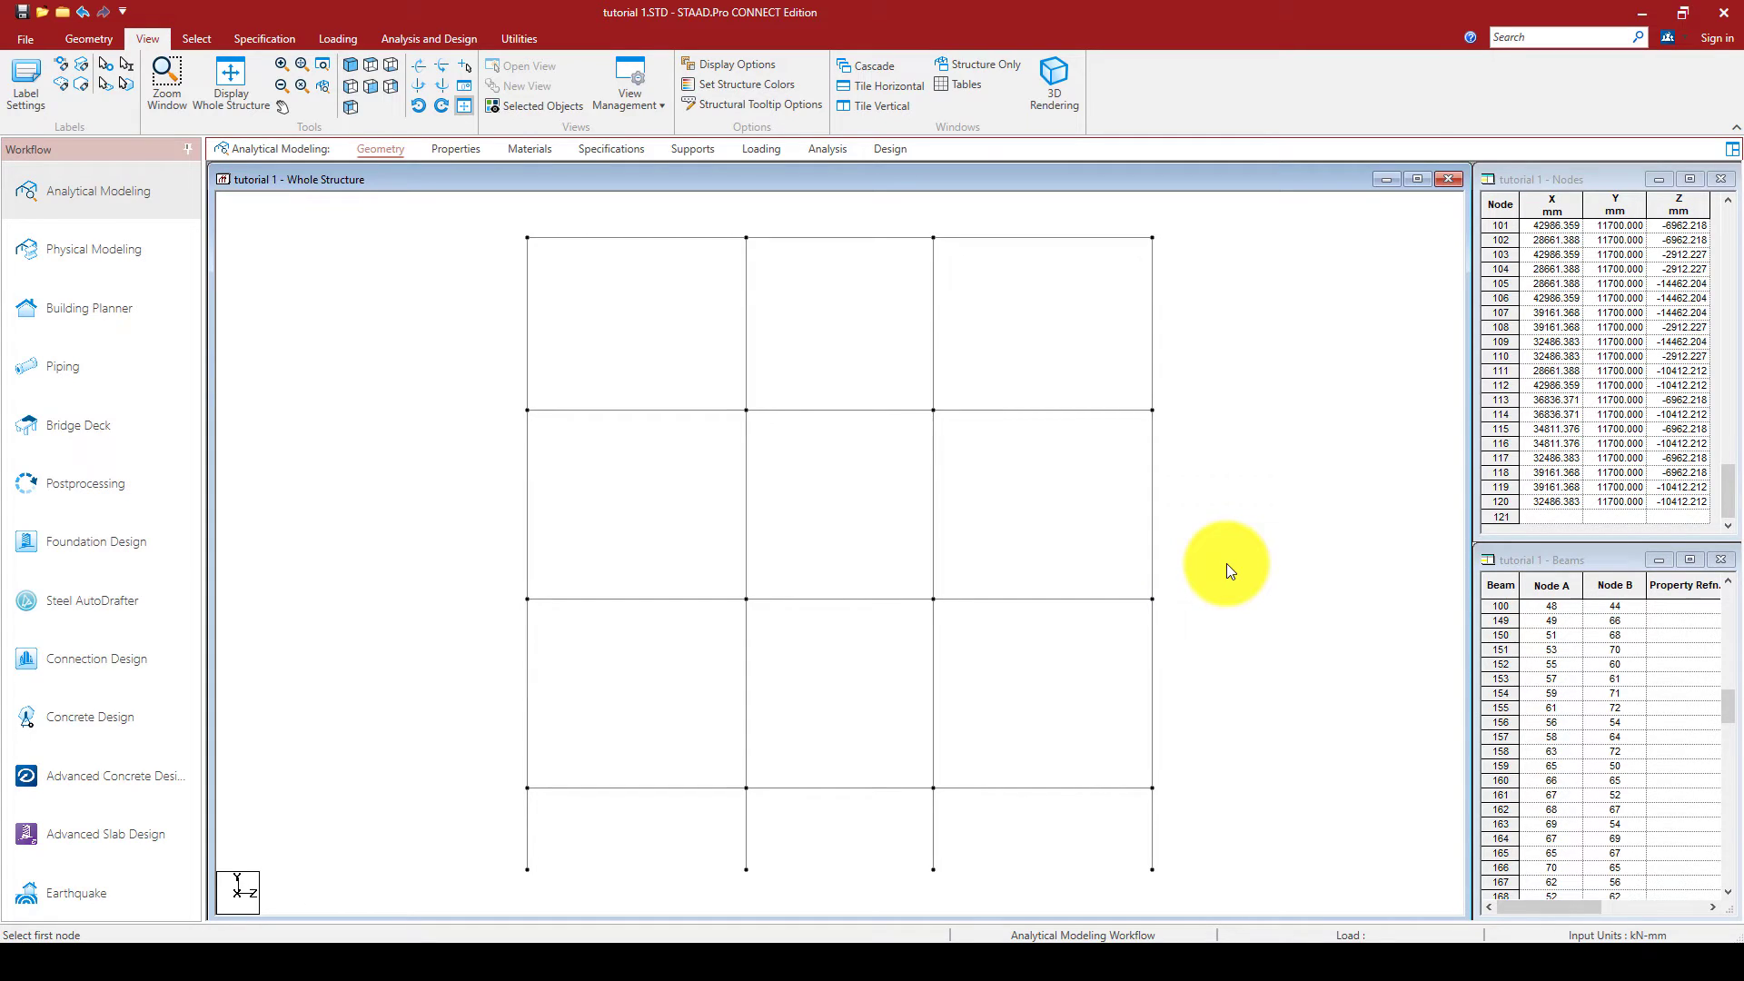
right_click(1214, 536)
mouse_move(1250, 169)
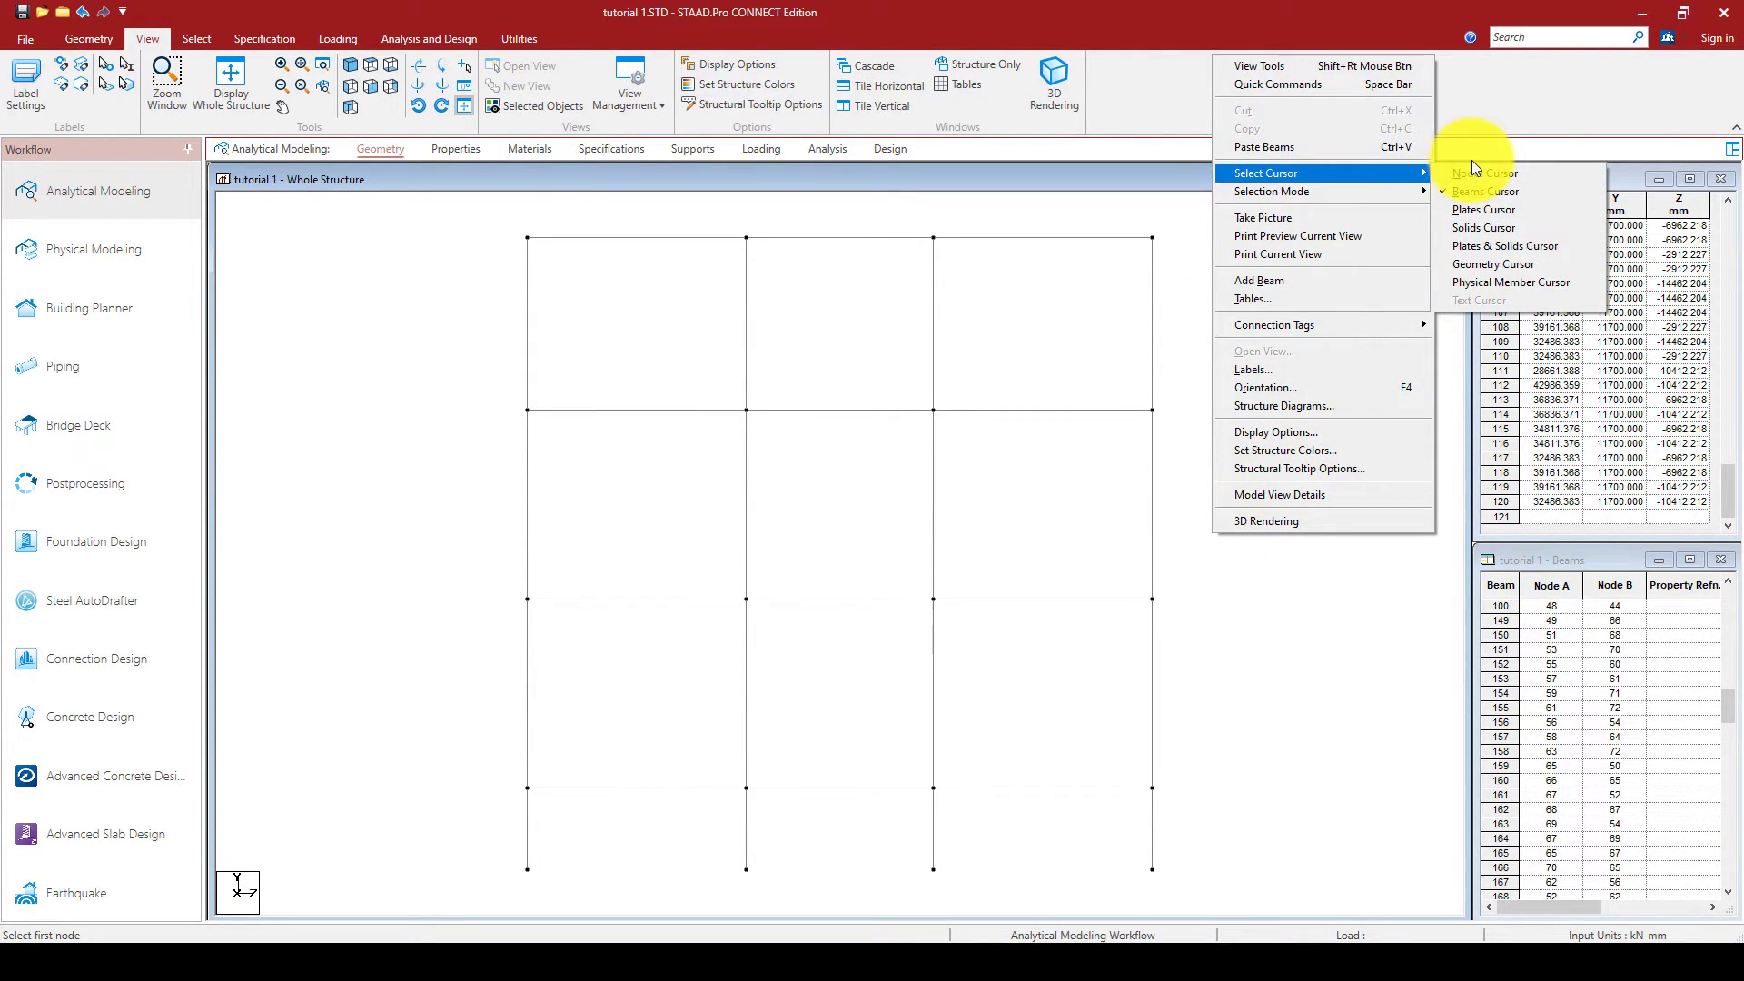
left_click(1486, 212)
left_click_drag(1218, 759, 445, 816)
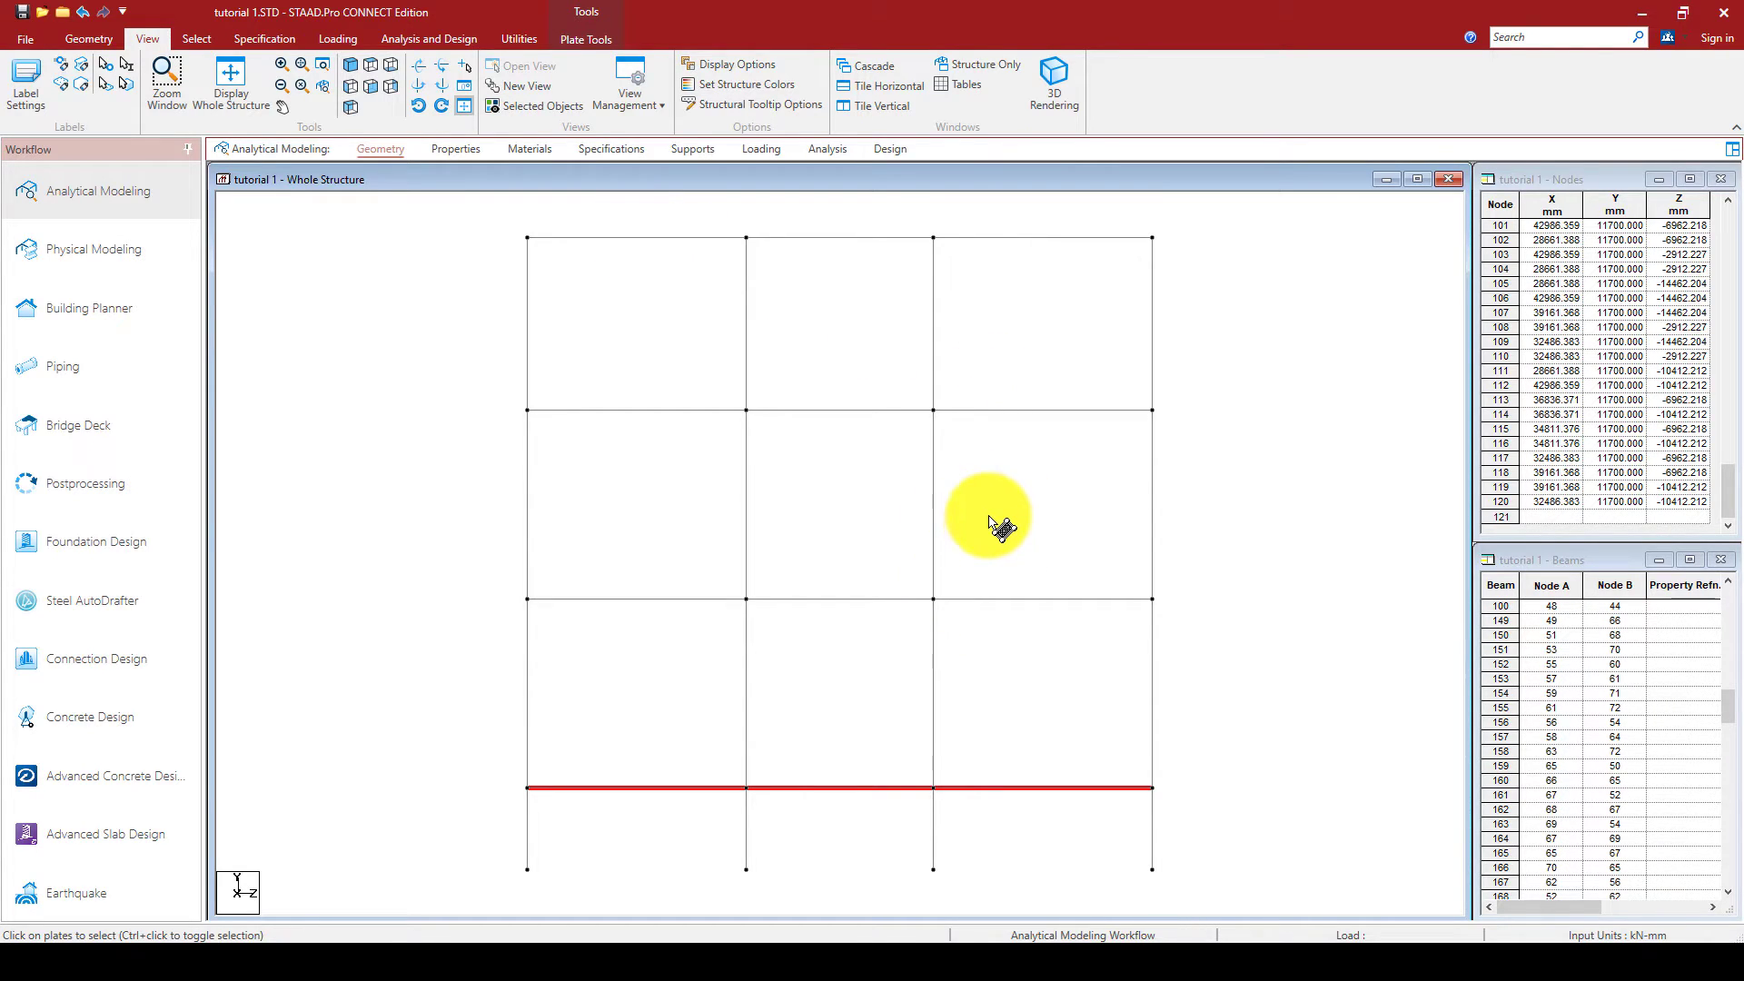
Copy the selected plate upward with Translational Repeat in global Y, 2 steps at 3500 mm spacing, and clear the selection.
left_click(68, 40)
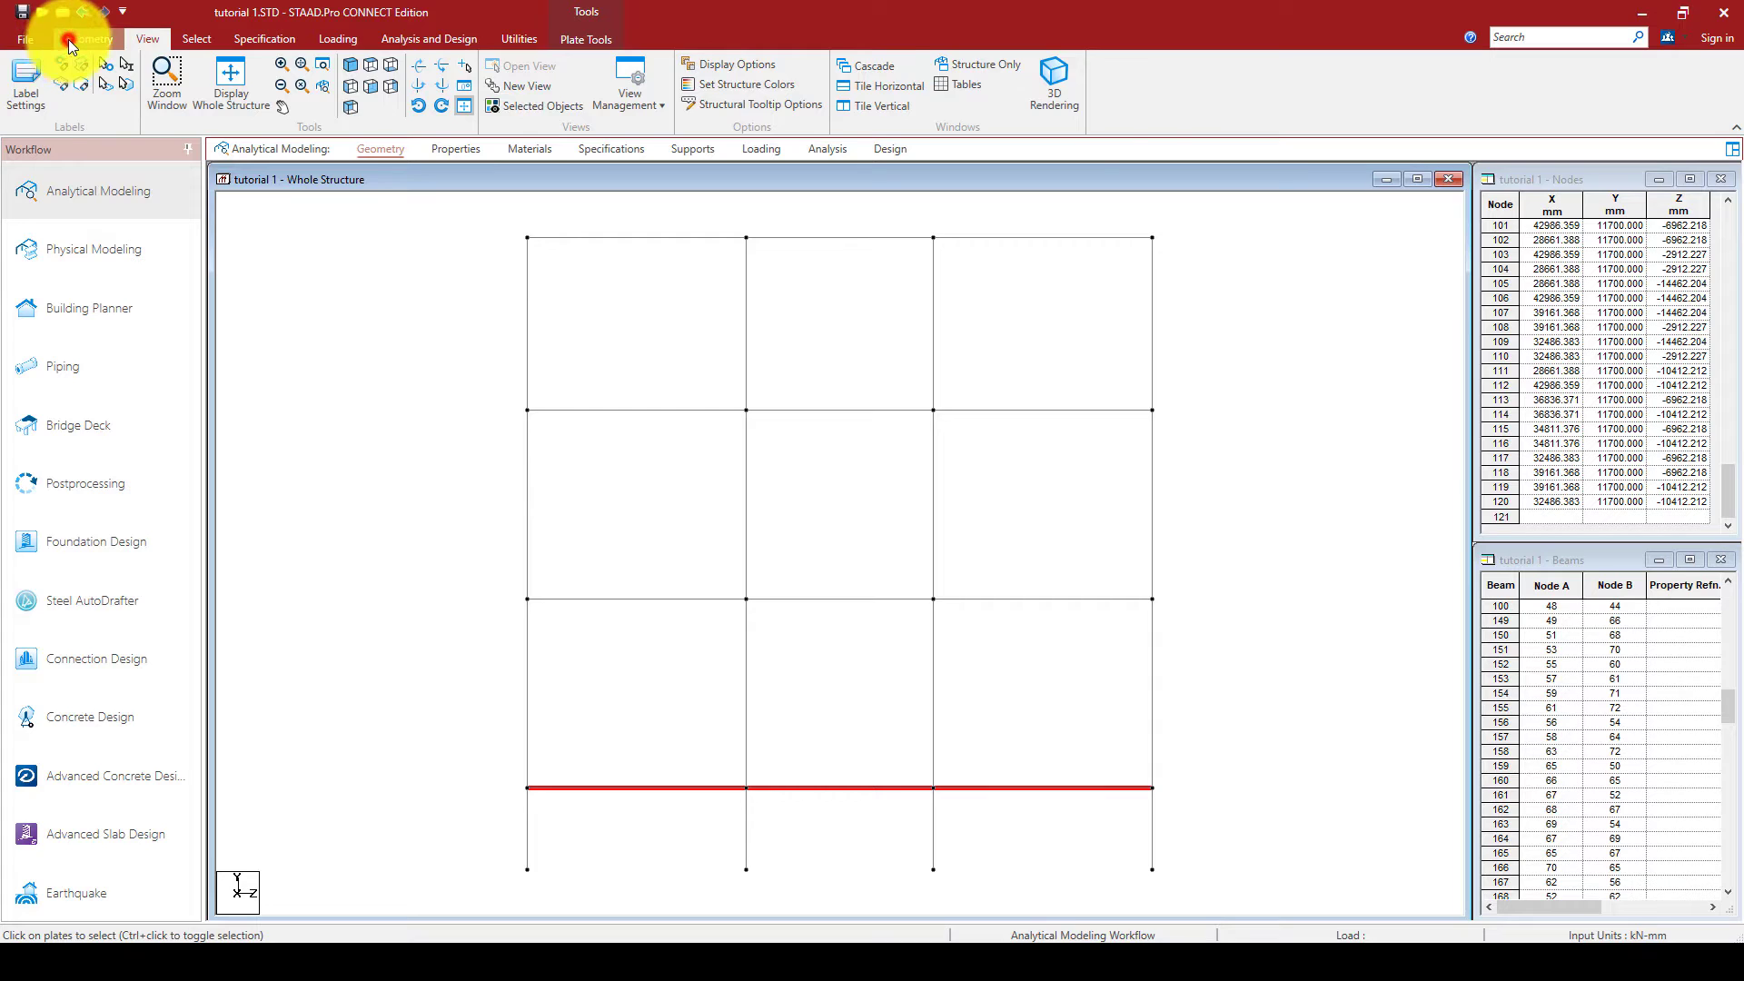
left_click(161, 64)
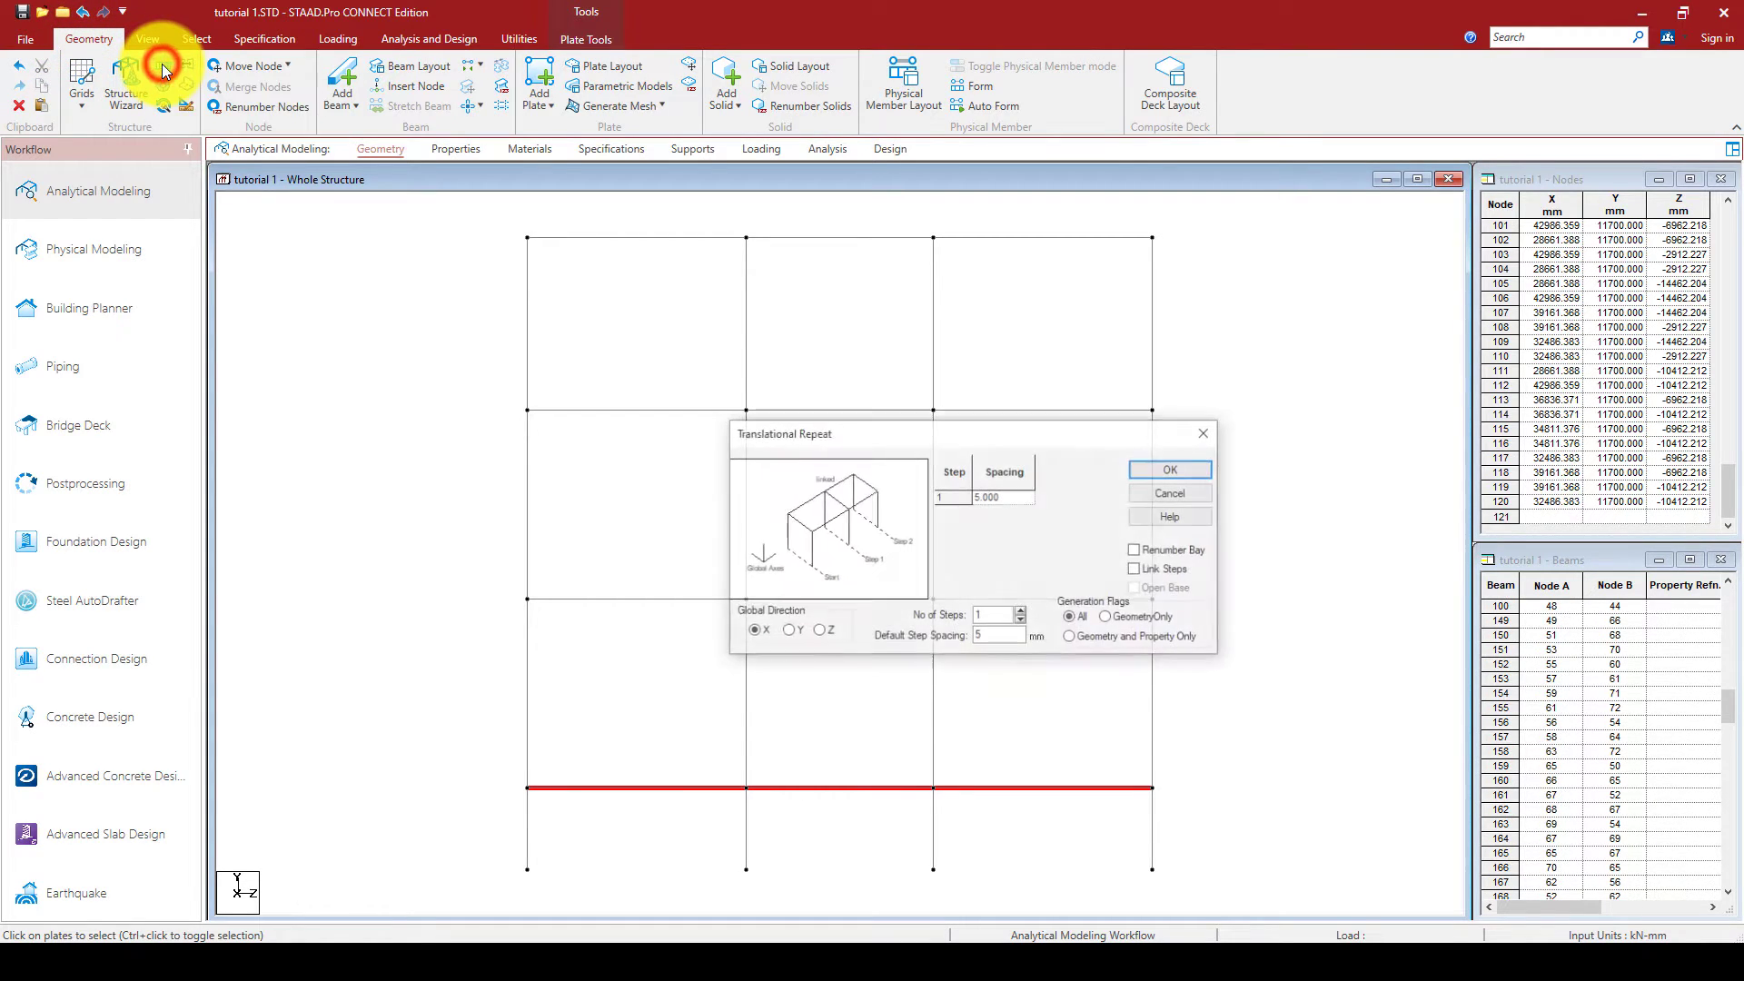
left_click(786, 630)
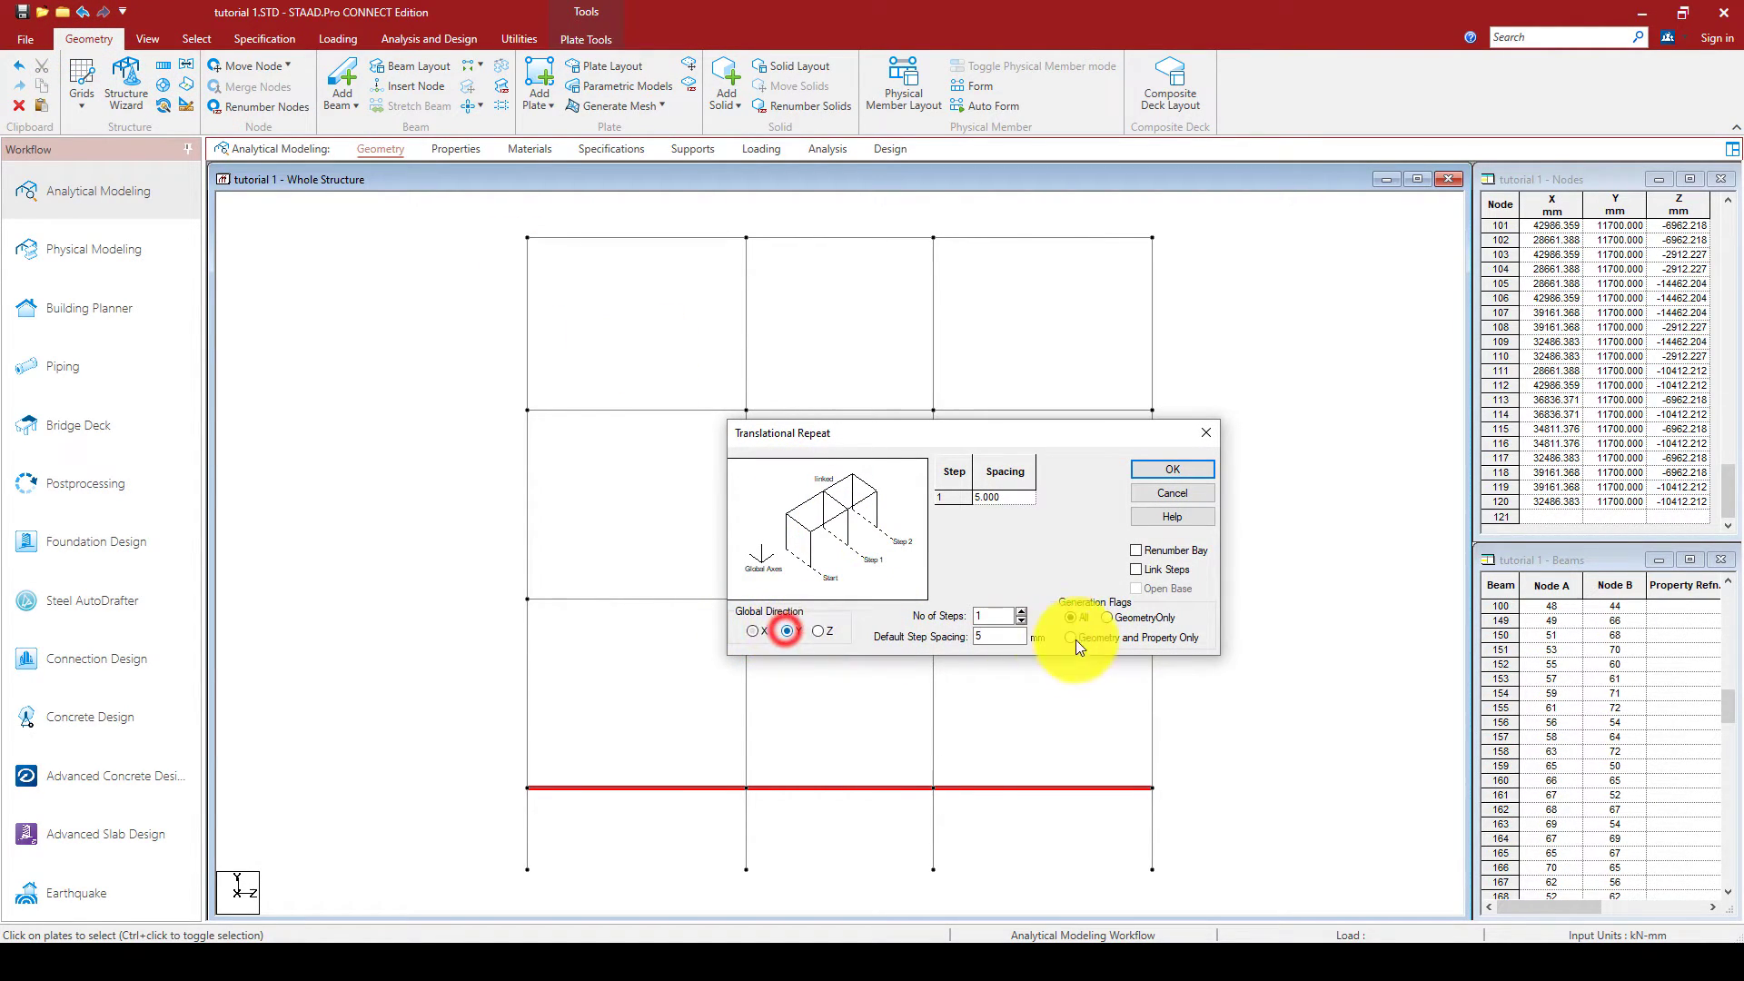
left_click(1021, 612)
left_click(993, 637)
key("BackSpace")
type("35")
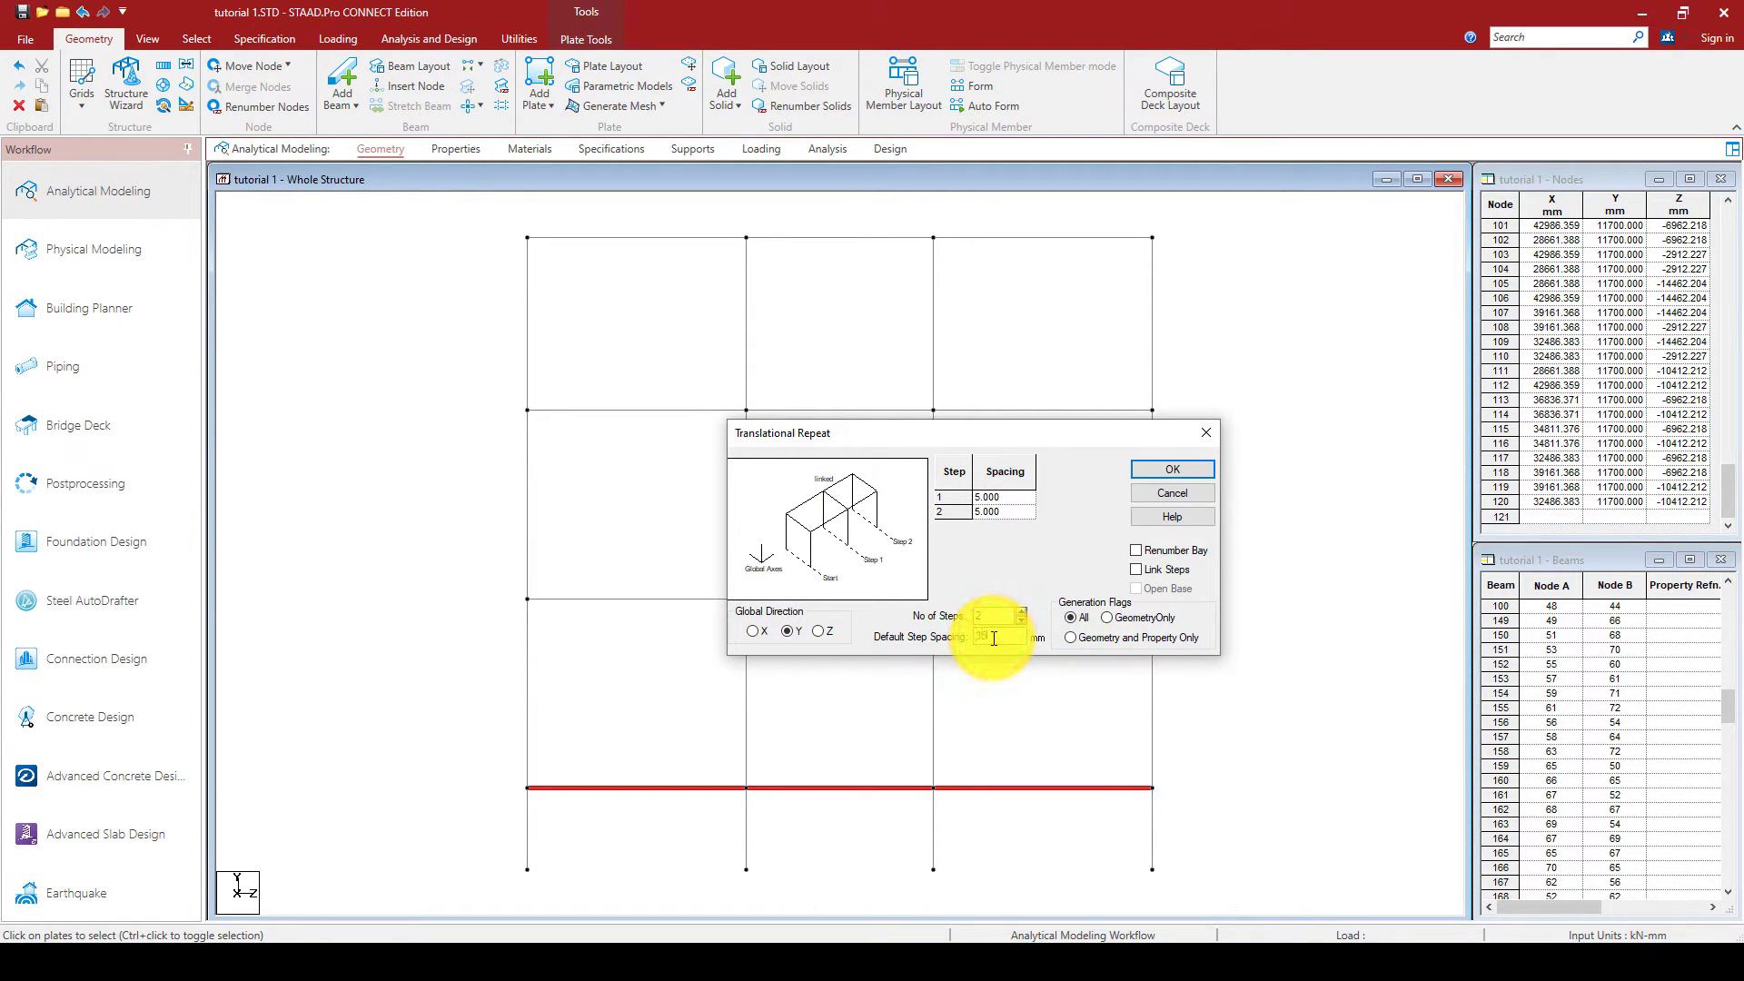
type("00")
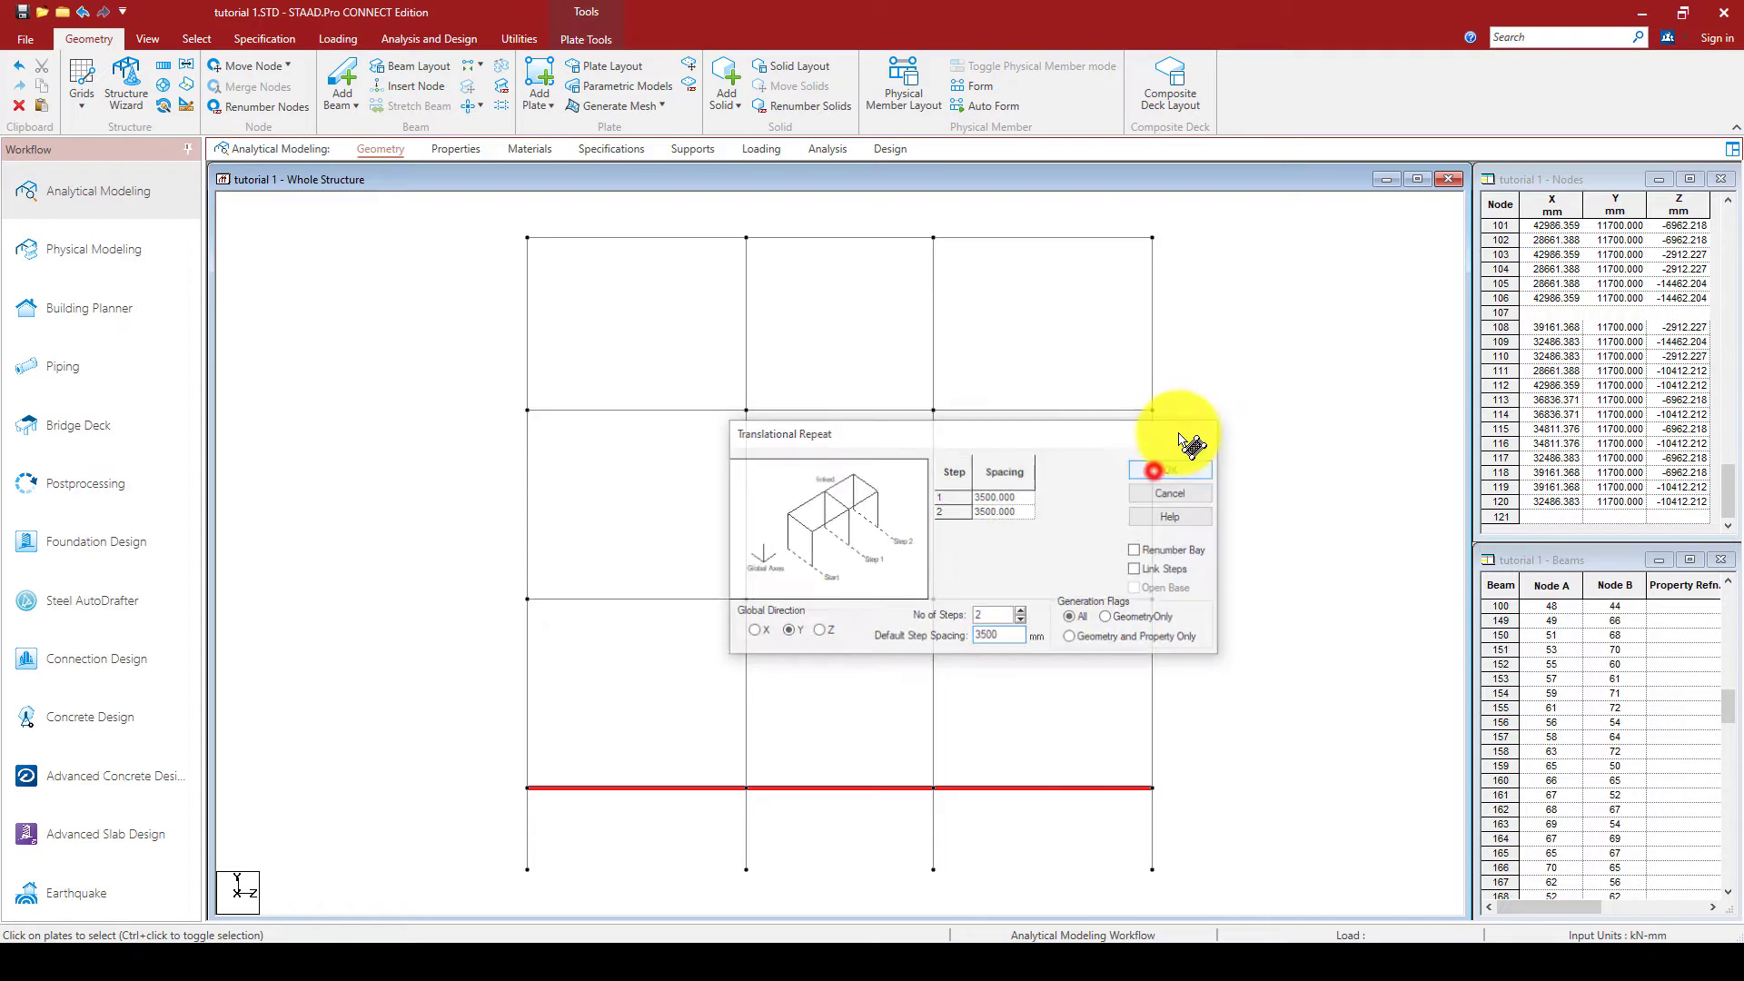
left_click(1154, 471)
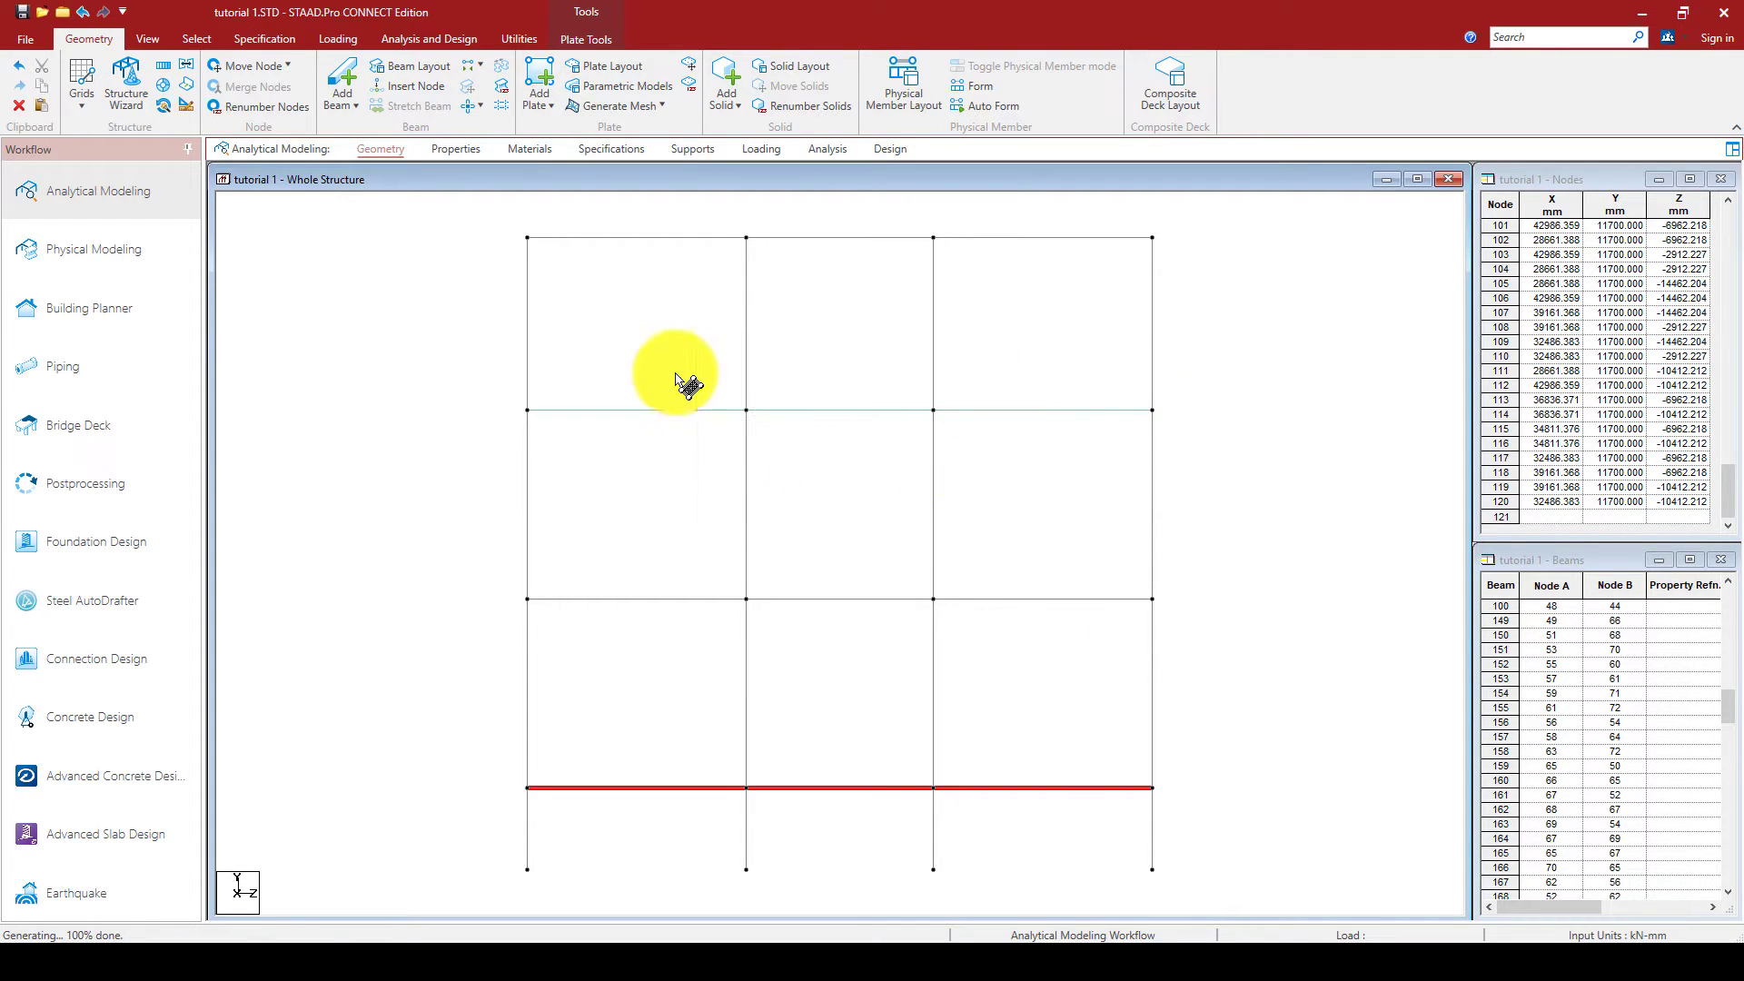
left_click(1294, 499)
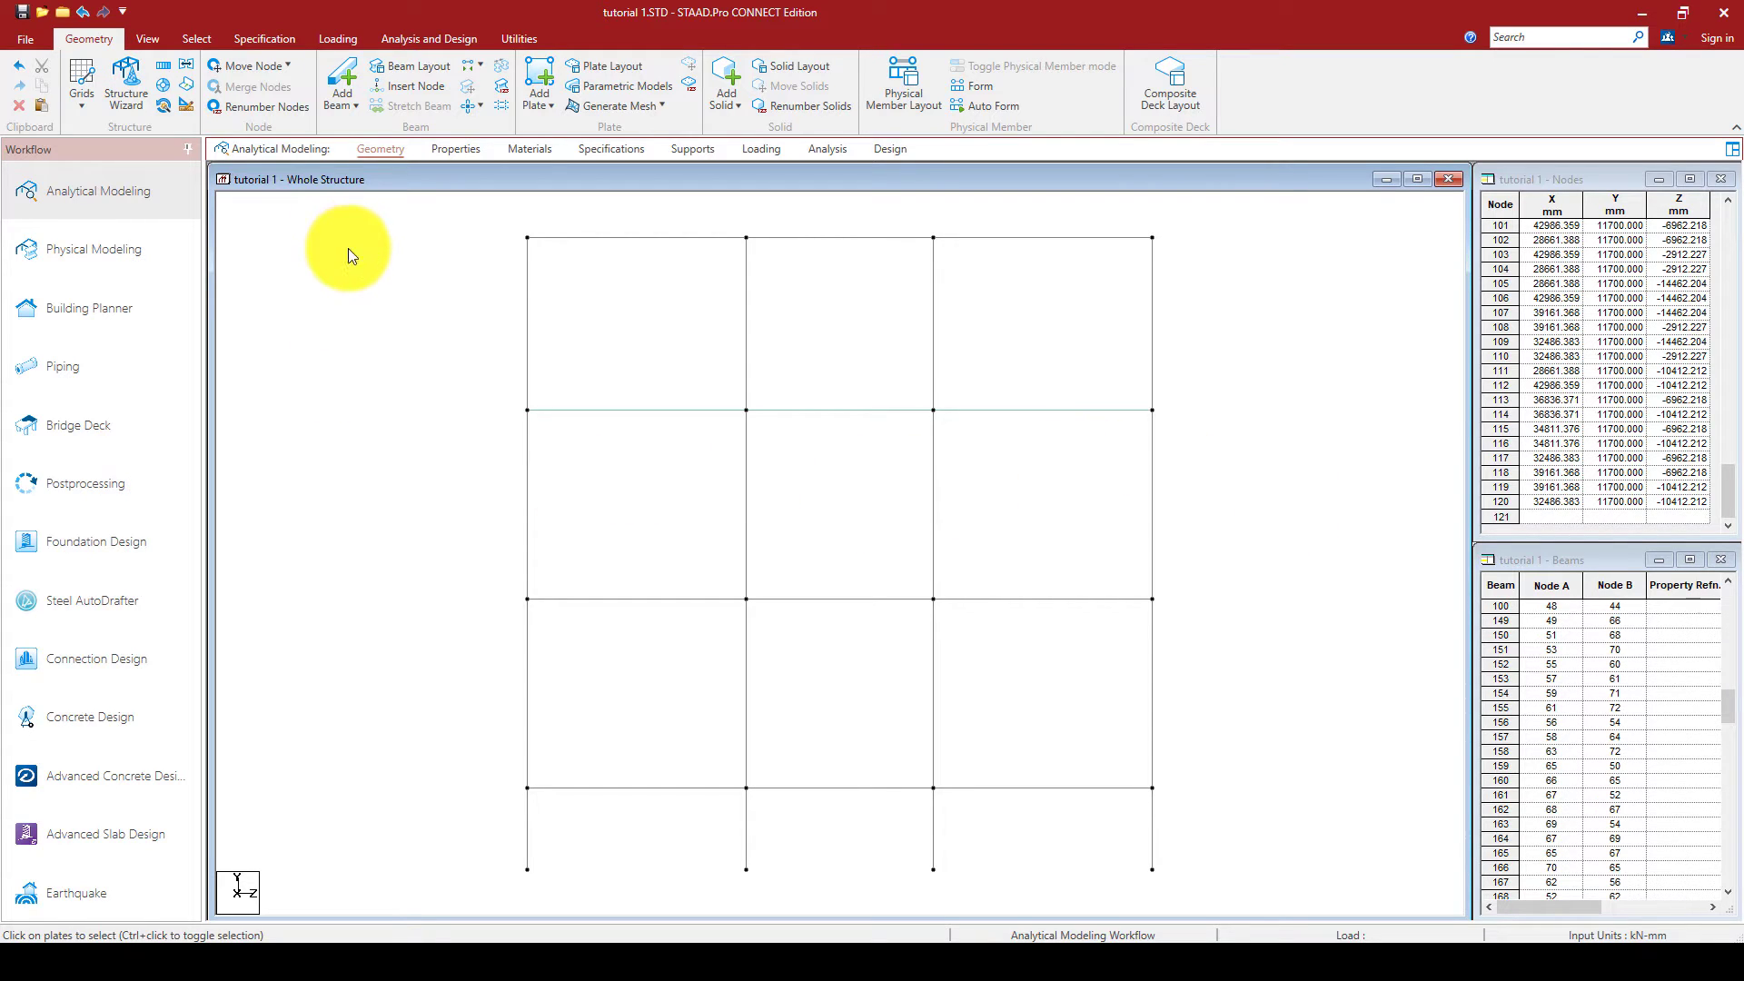
Examine the repeated floor plates in an isometric 3D rendering and return to the structure view.
left_click(147, 38)
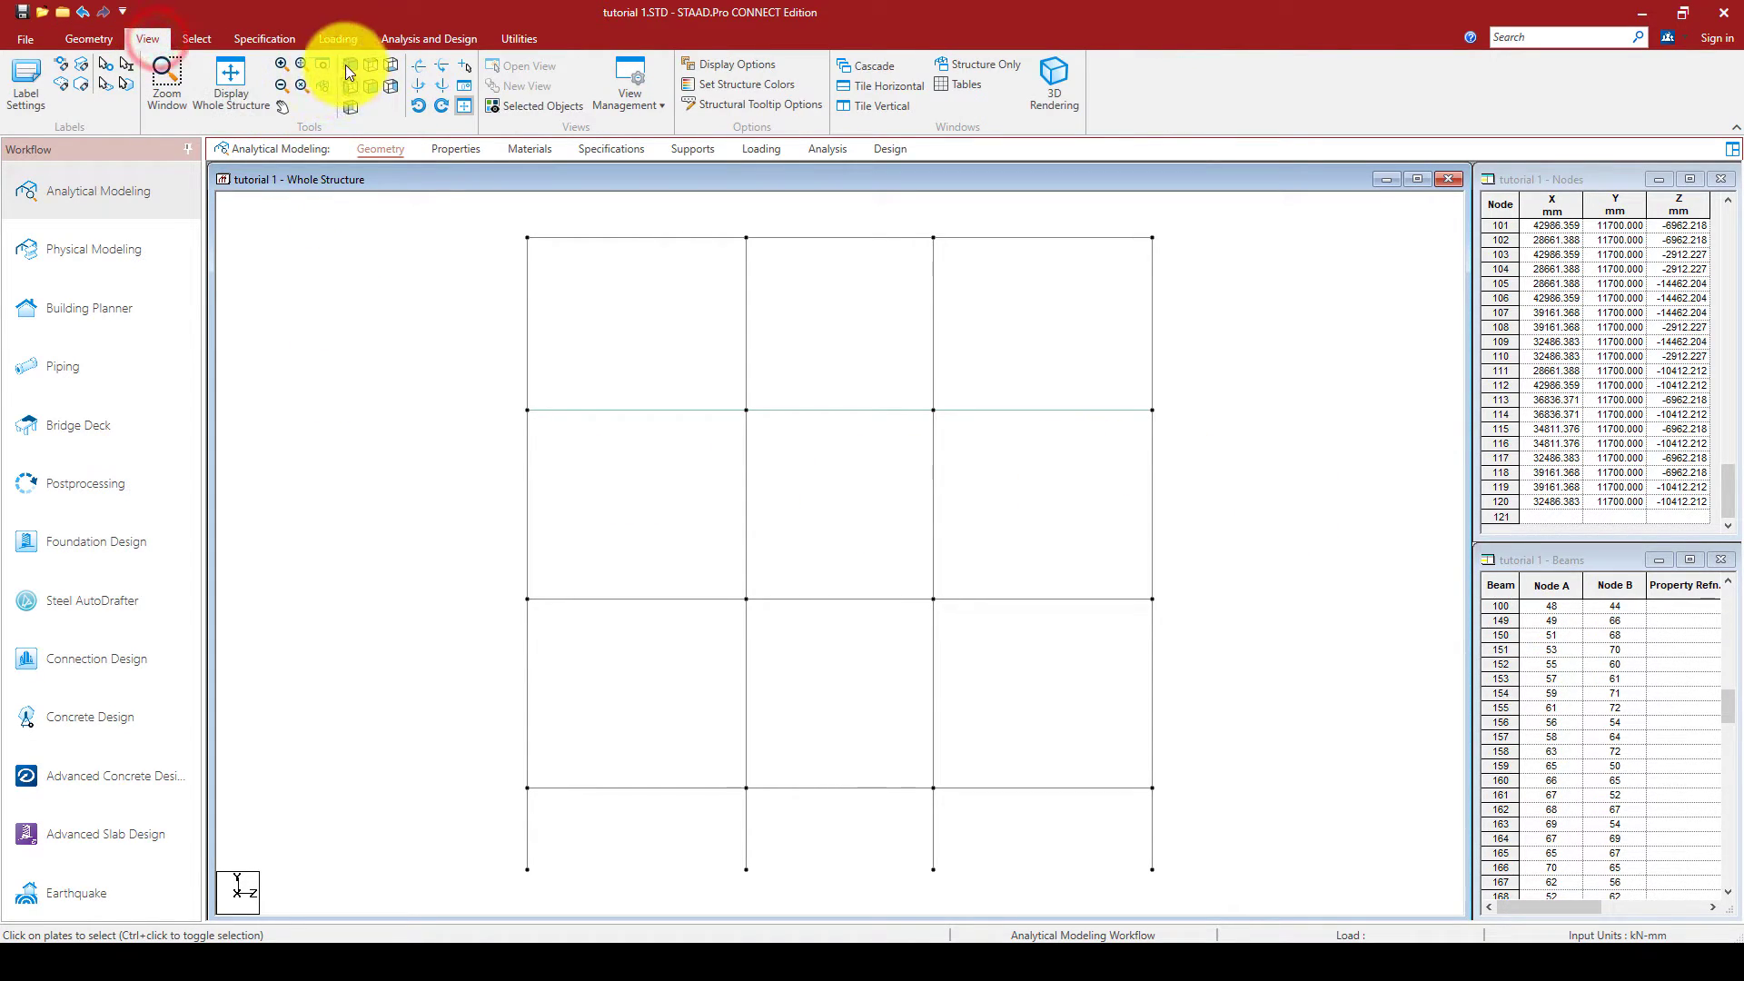
left_click(373, 86)
left_click(1047, 71)
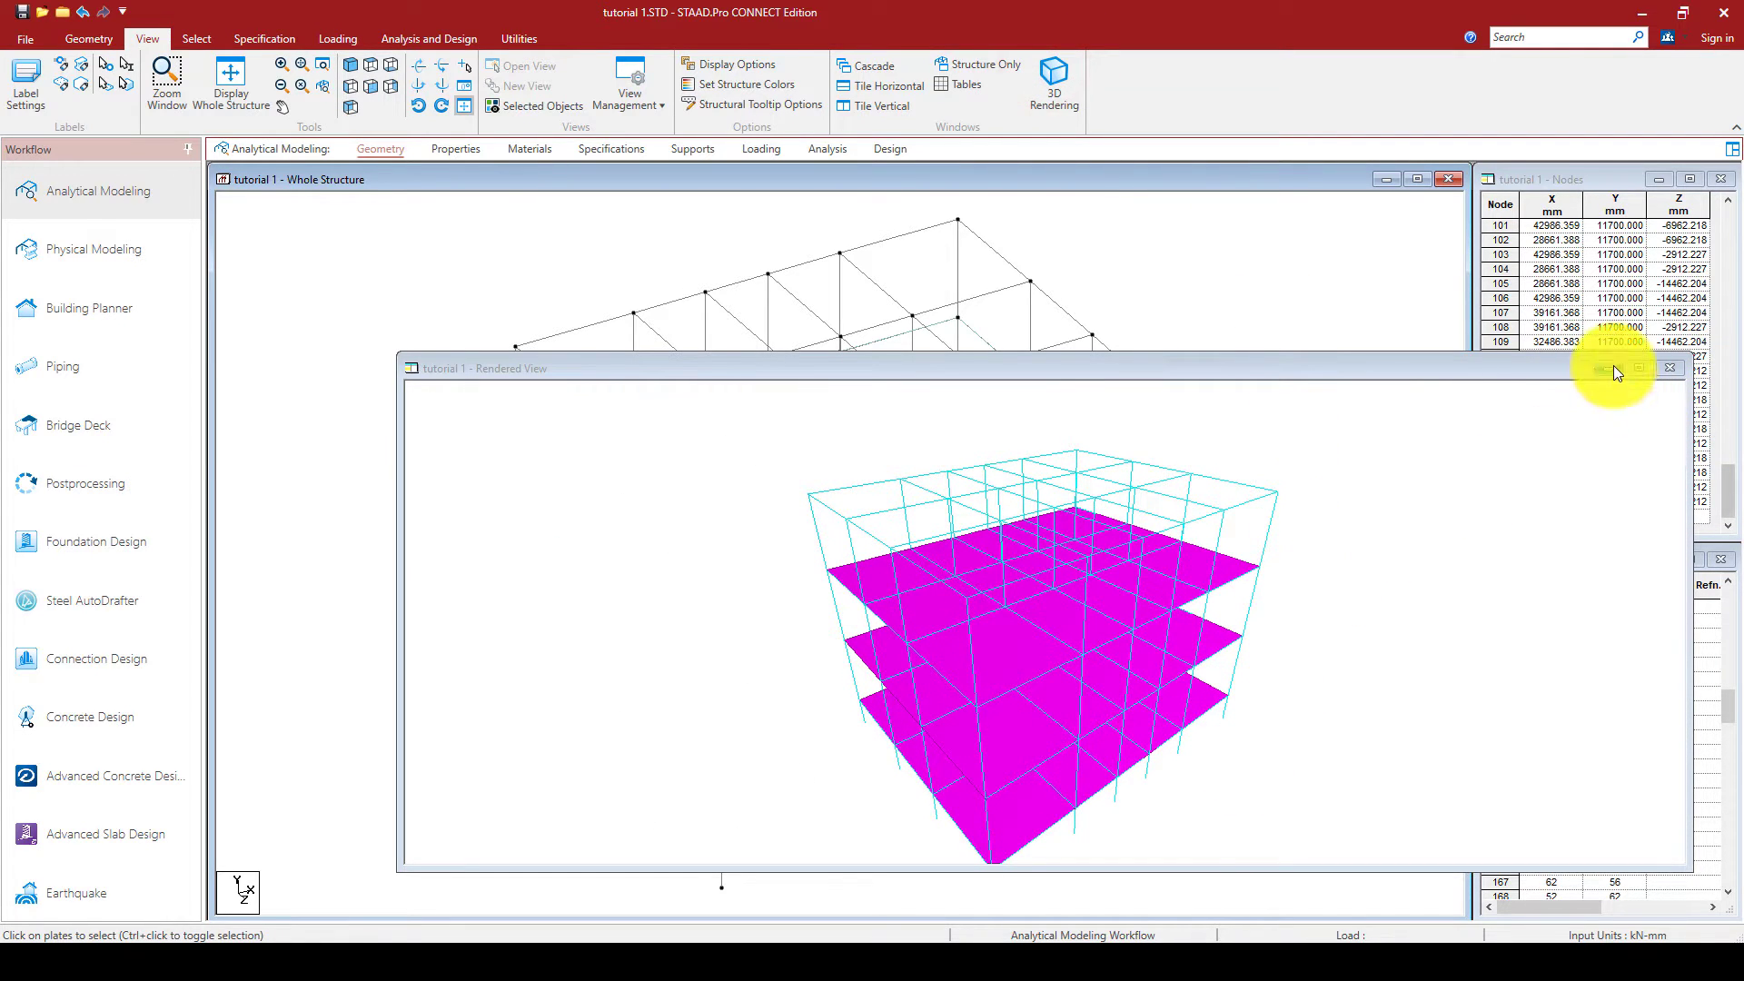
left_click(1638, 368)
mouse_move(1107, 595)
left_mouse_down()
mouse_move(1012, 700)
mouse_move(1121, 606)
left_mouse_up()
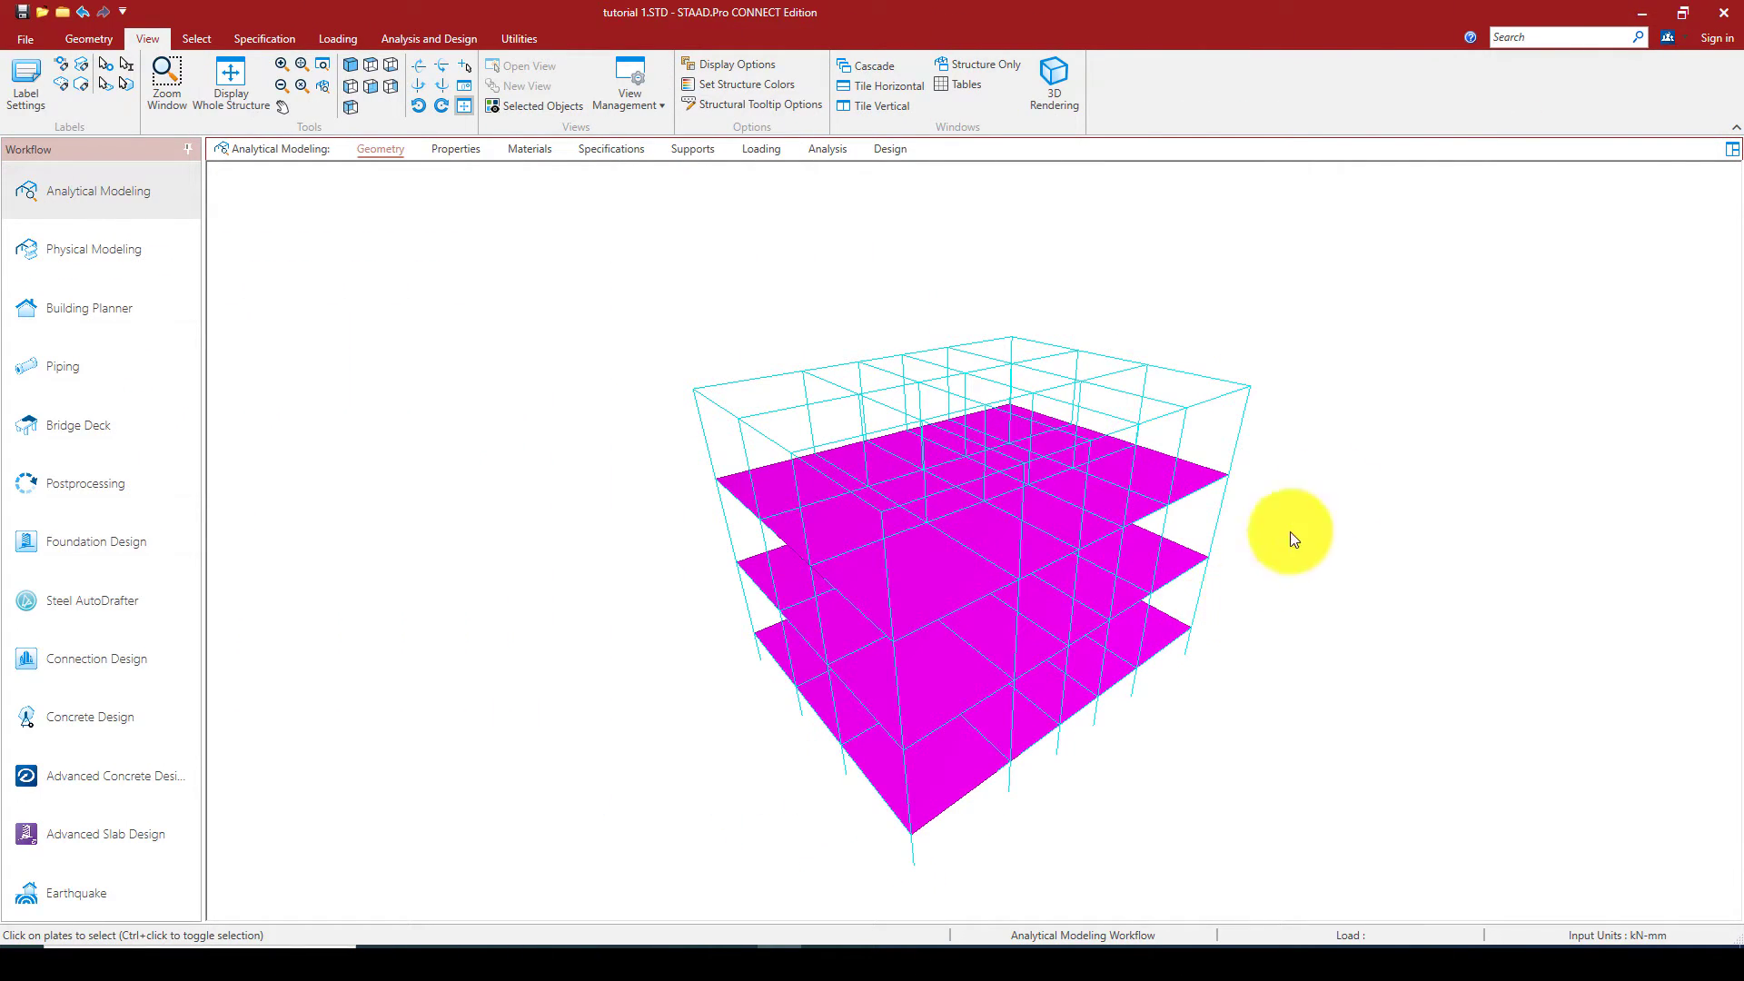
left_click(374, 149)
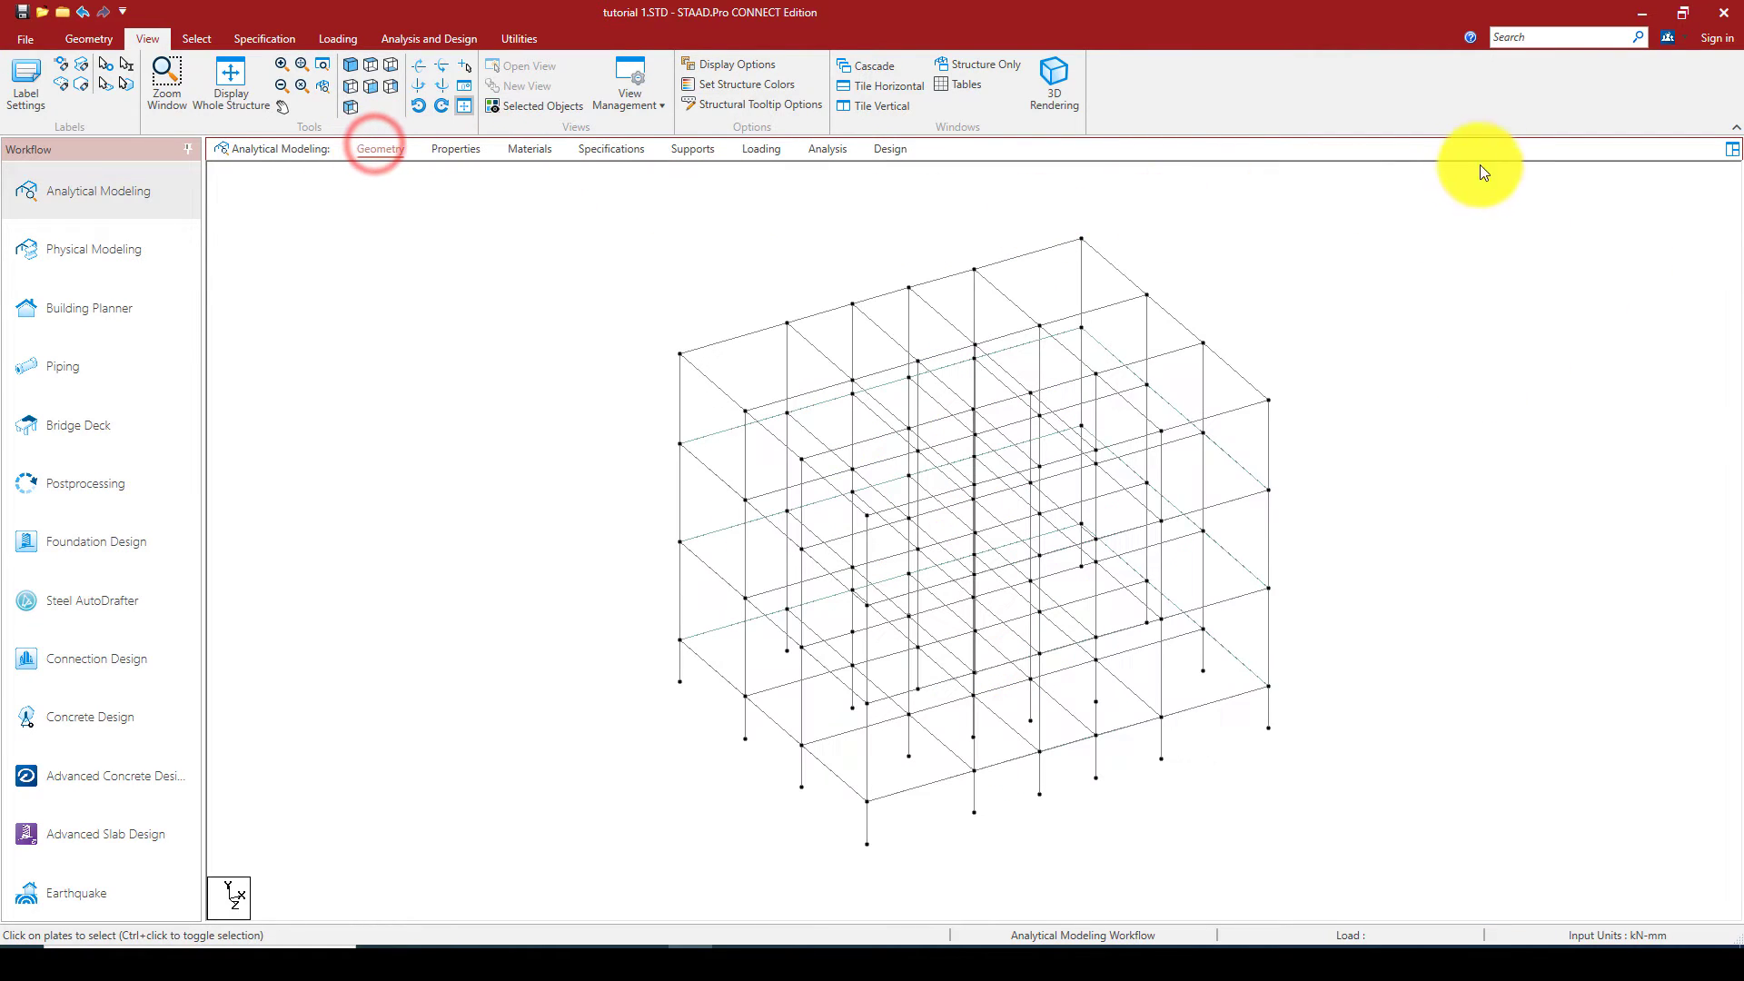
Define a rectangular CONCRETE section with YD 230 mm and ZD 230 mm in the structure's section properties.
left_click(449, 150)
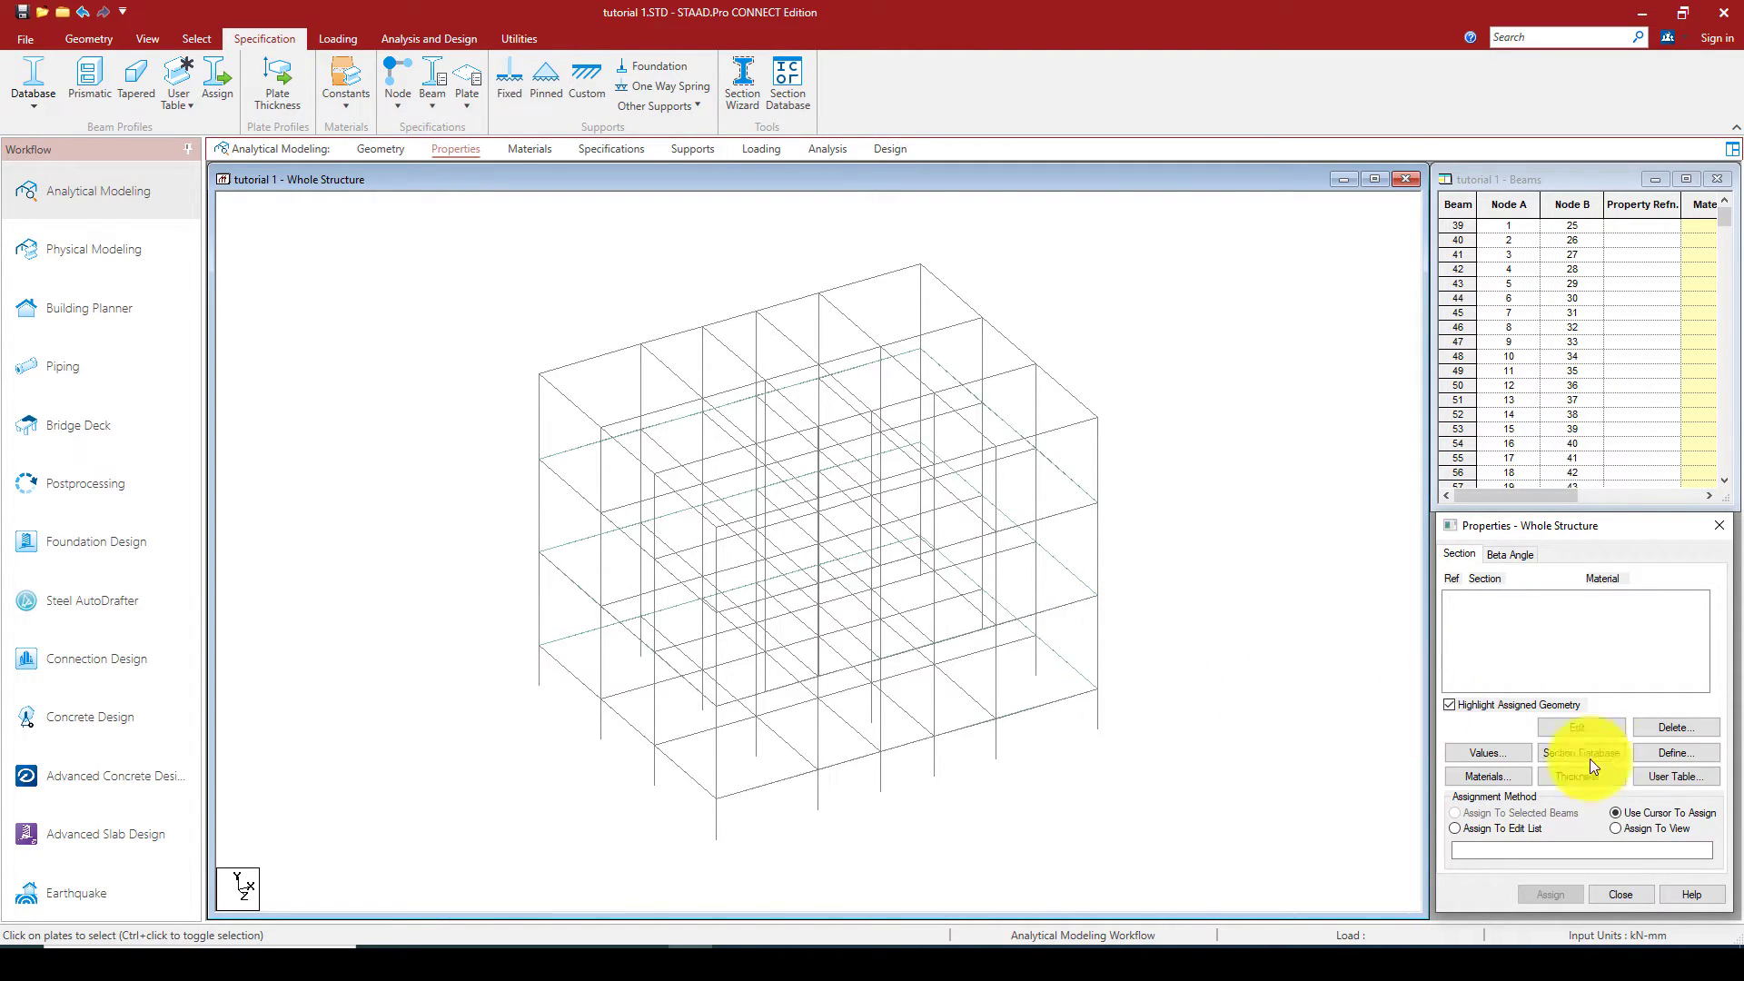
left_click(1666, 754)
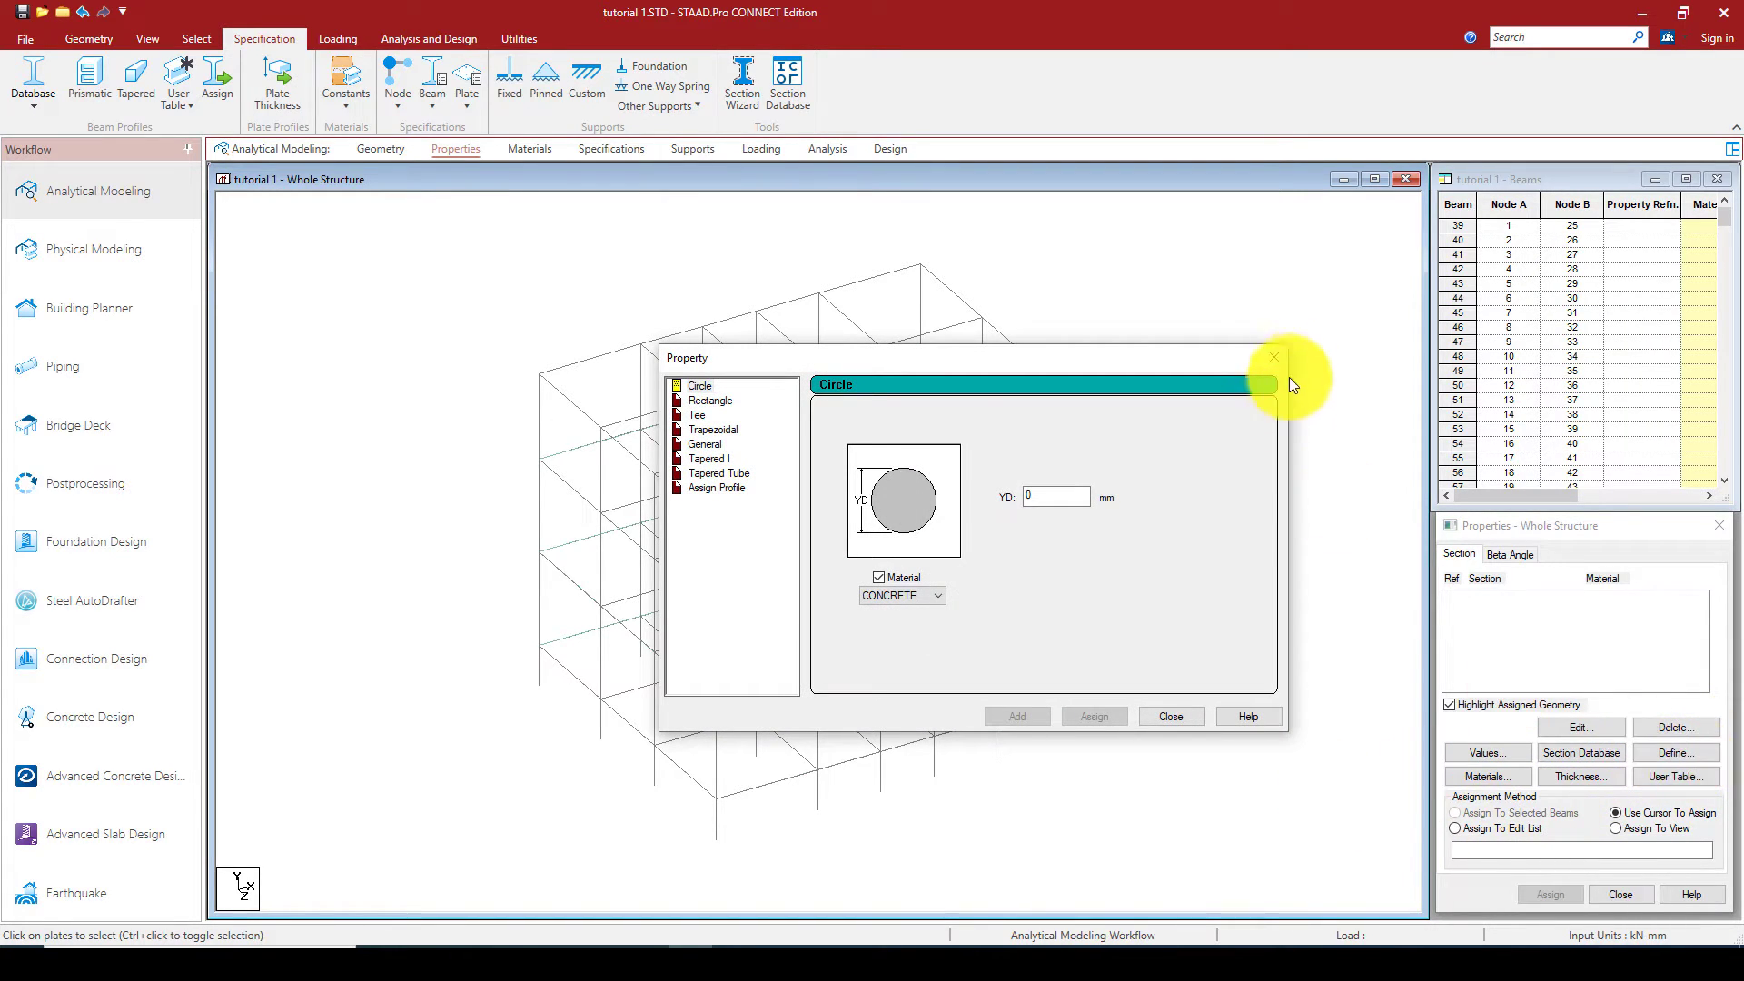
left_click(1273, 357)
left_click(1654, 753)
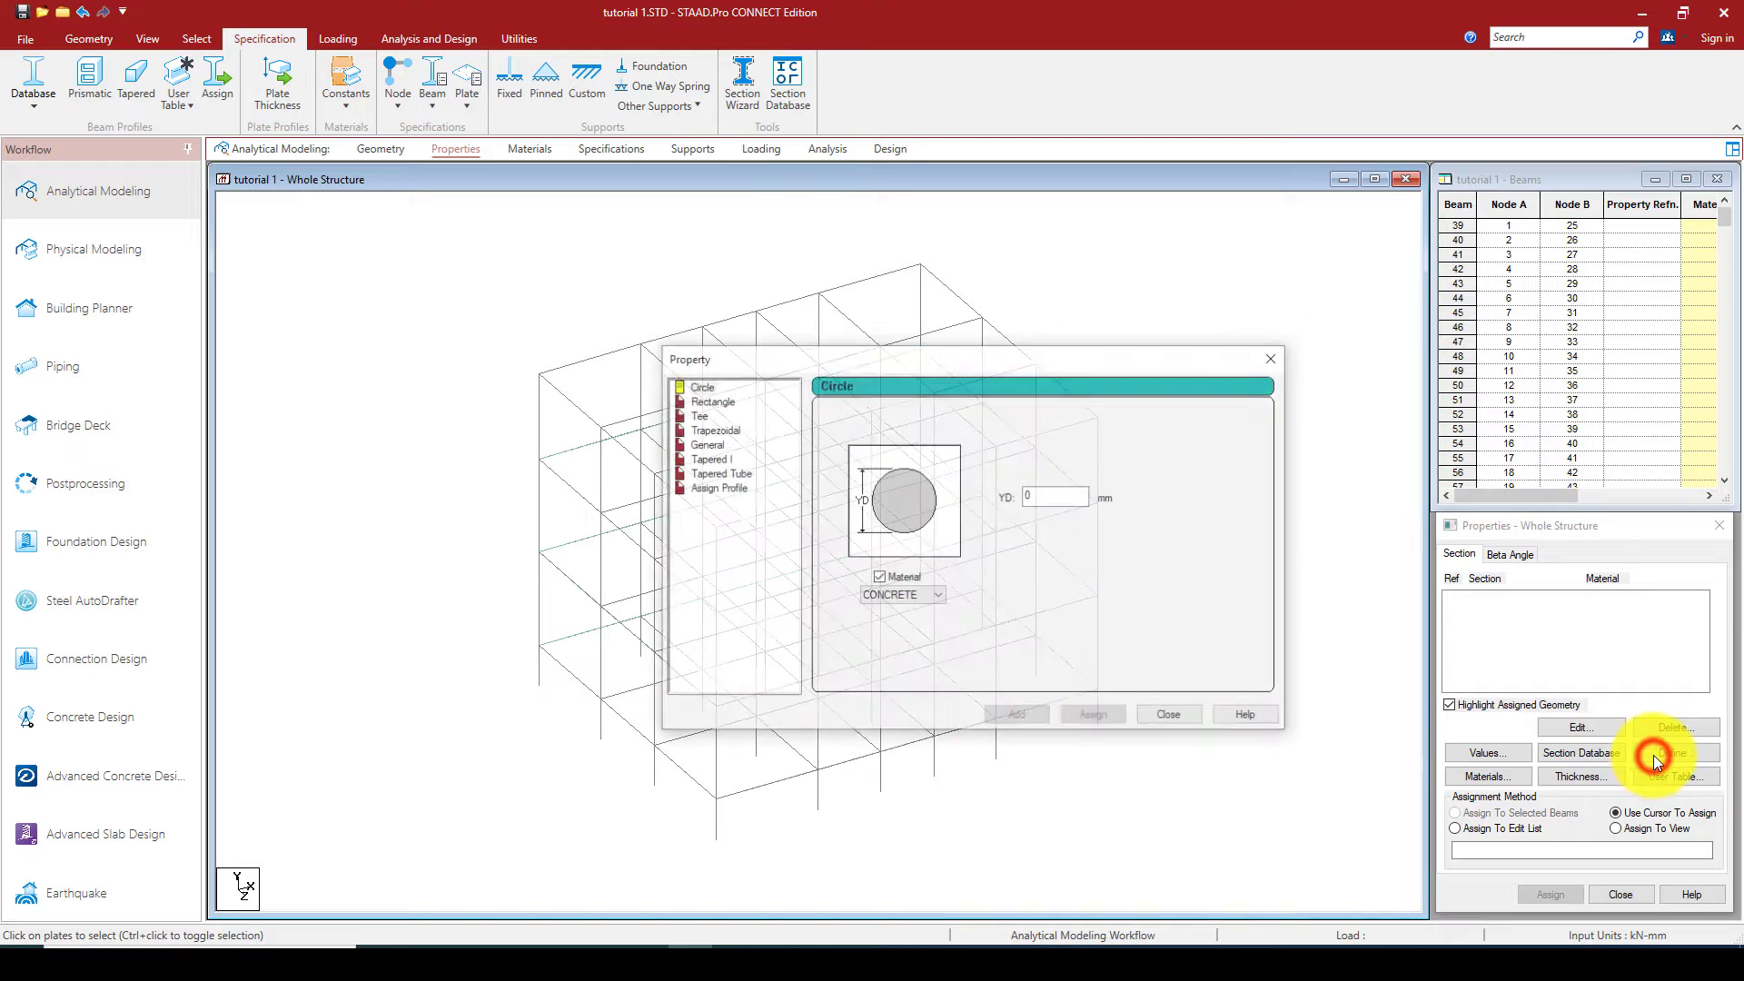
left_click(706, 399)
left_click(1064, 489)
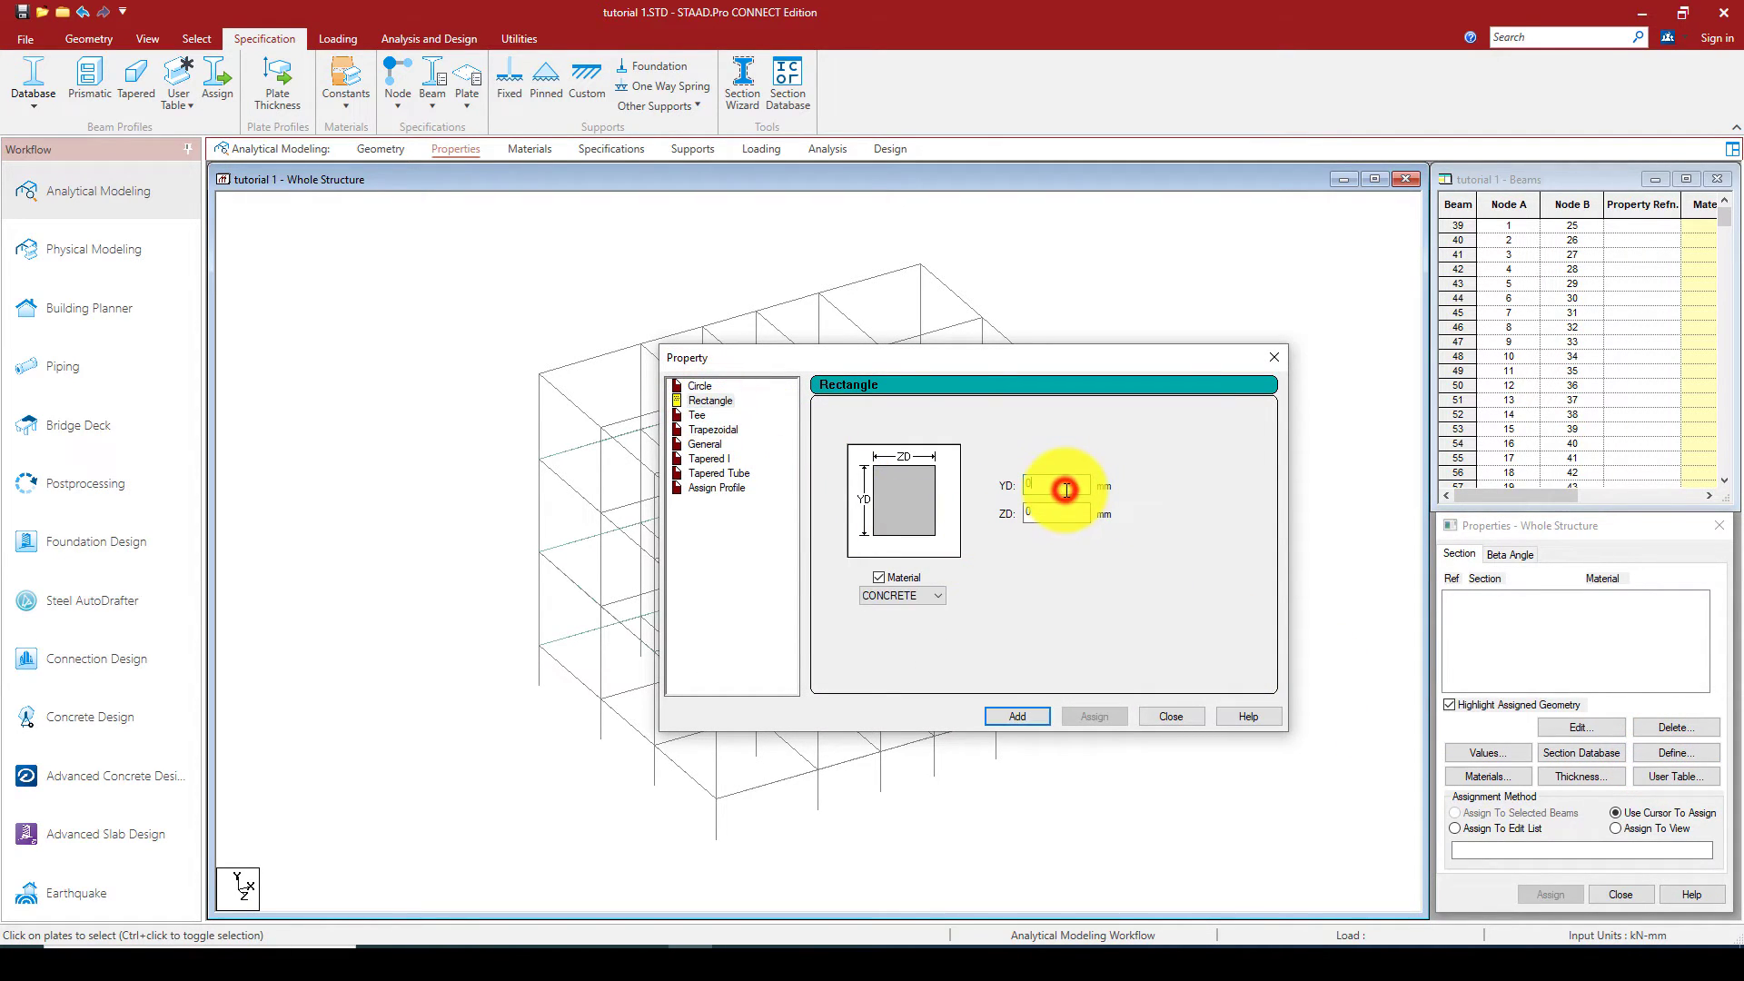
type("230")
left_click(1053, 512)
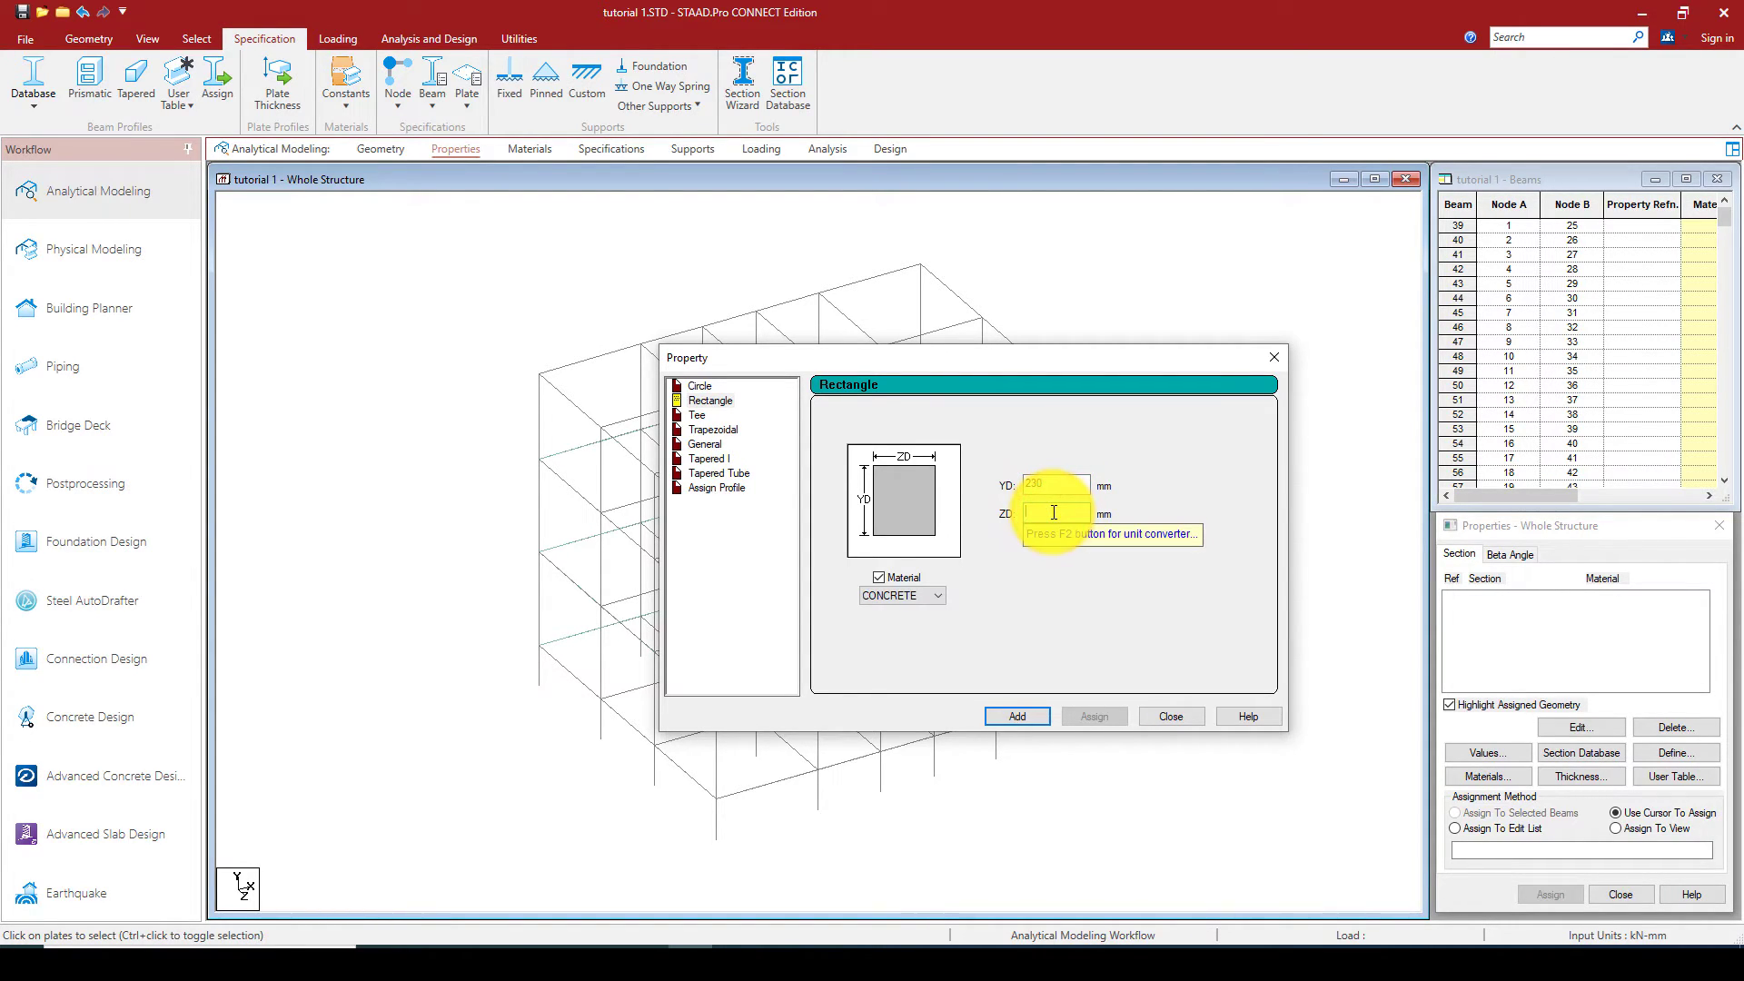
left_click(1013, 715)
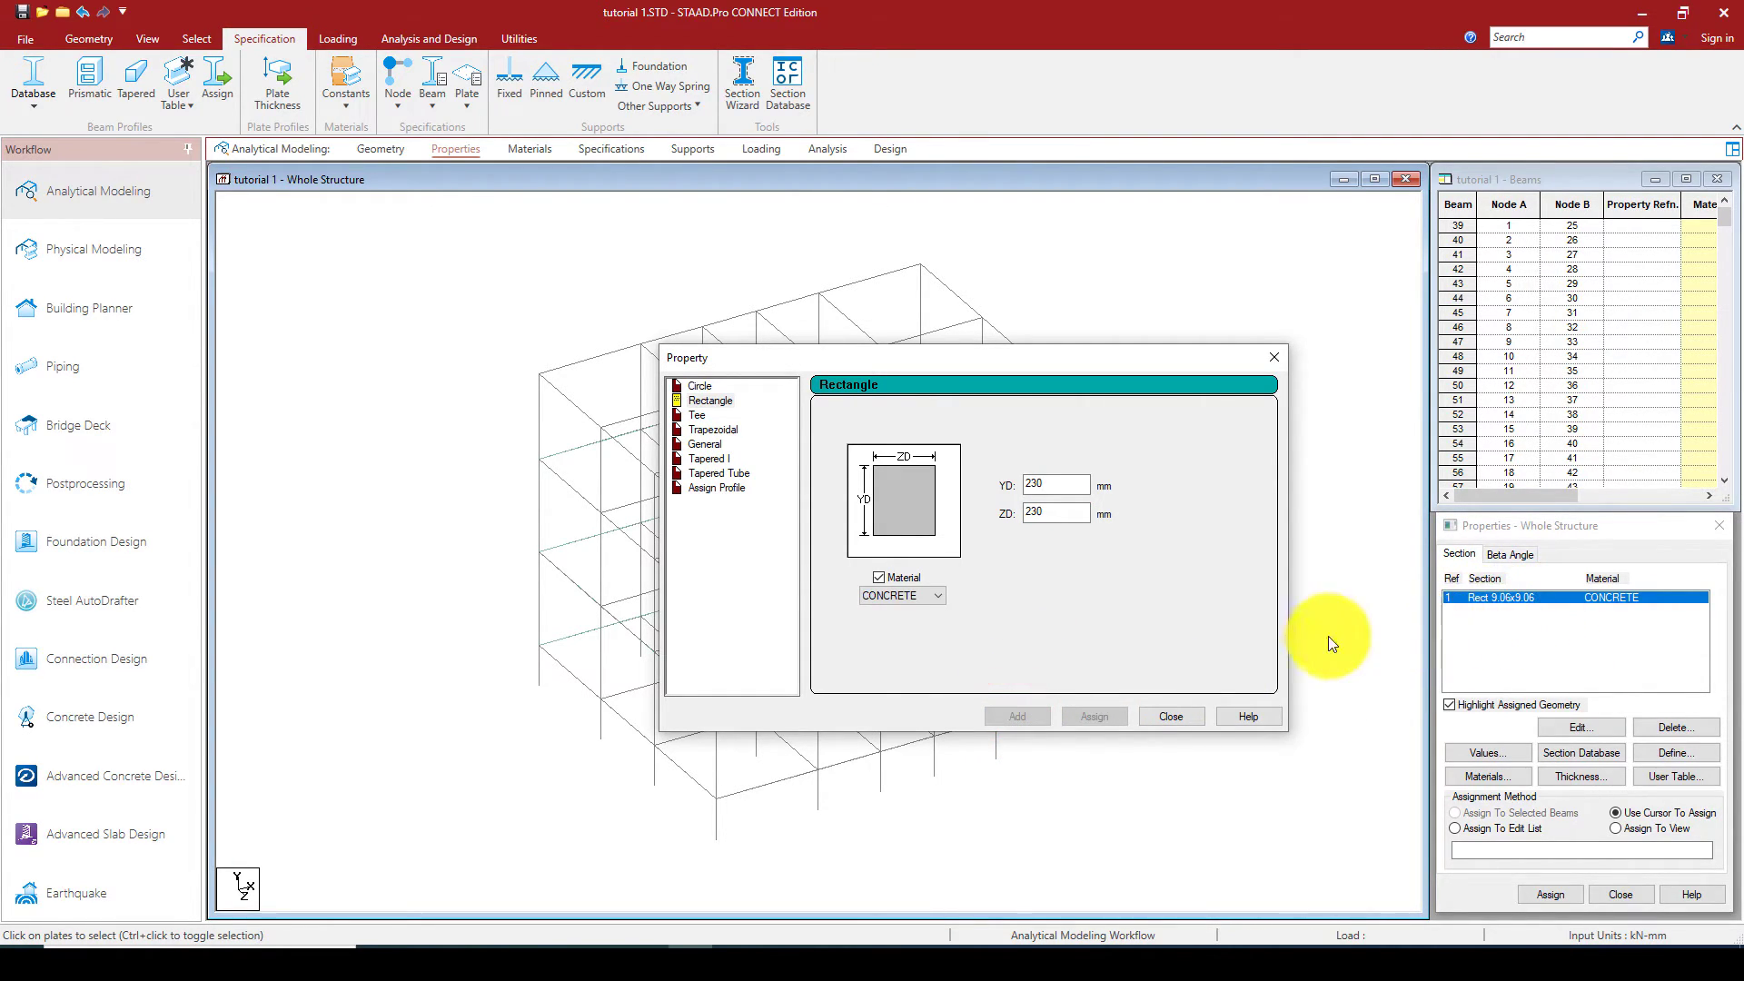
Add a second rectangular CONCRETE section with YD 450 mm and ZD 230 mm, and close the section definition.
left_click(1046, 479)
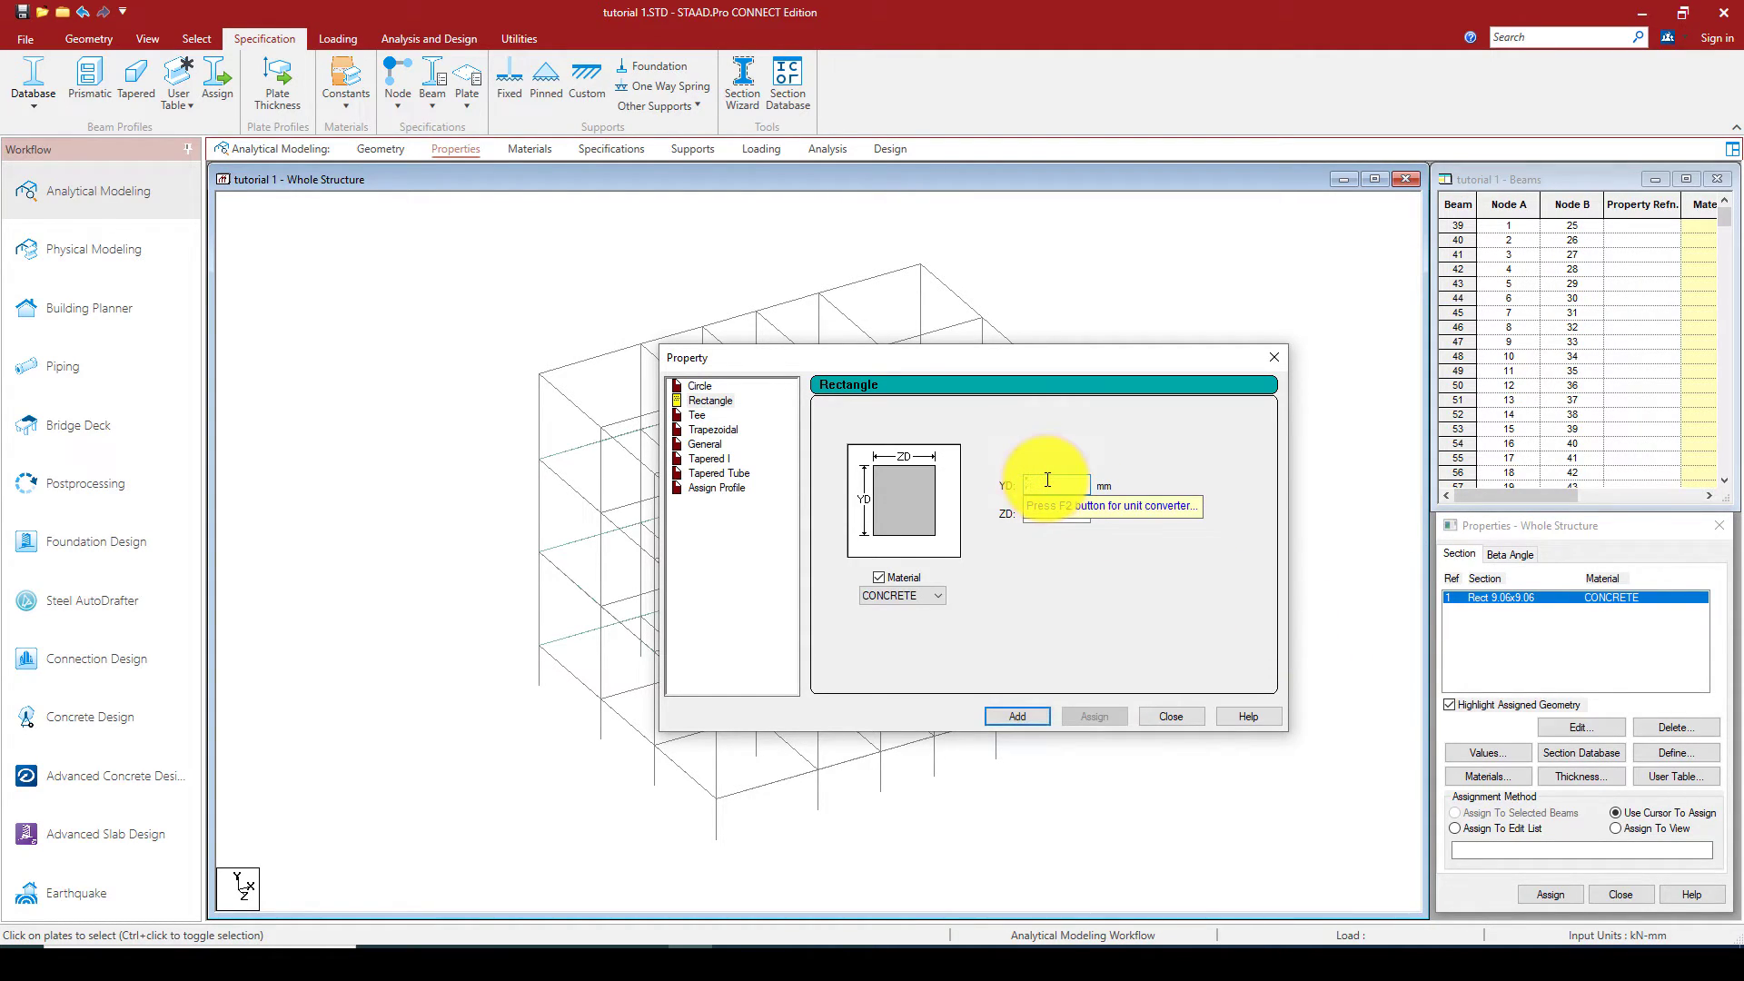
key("Tab")
type("230")
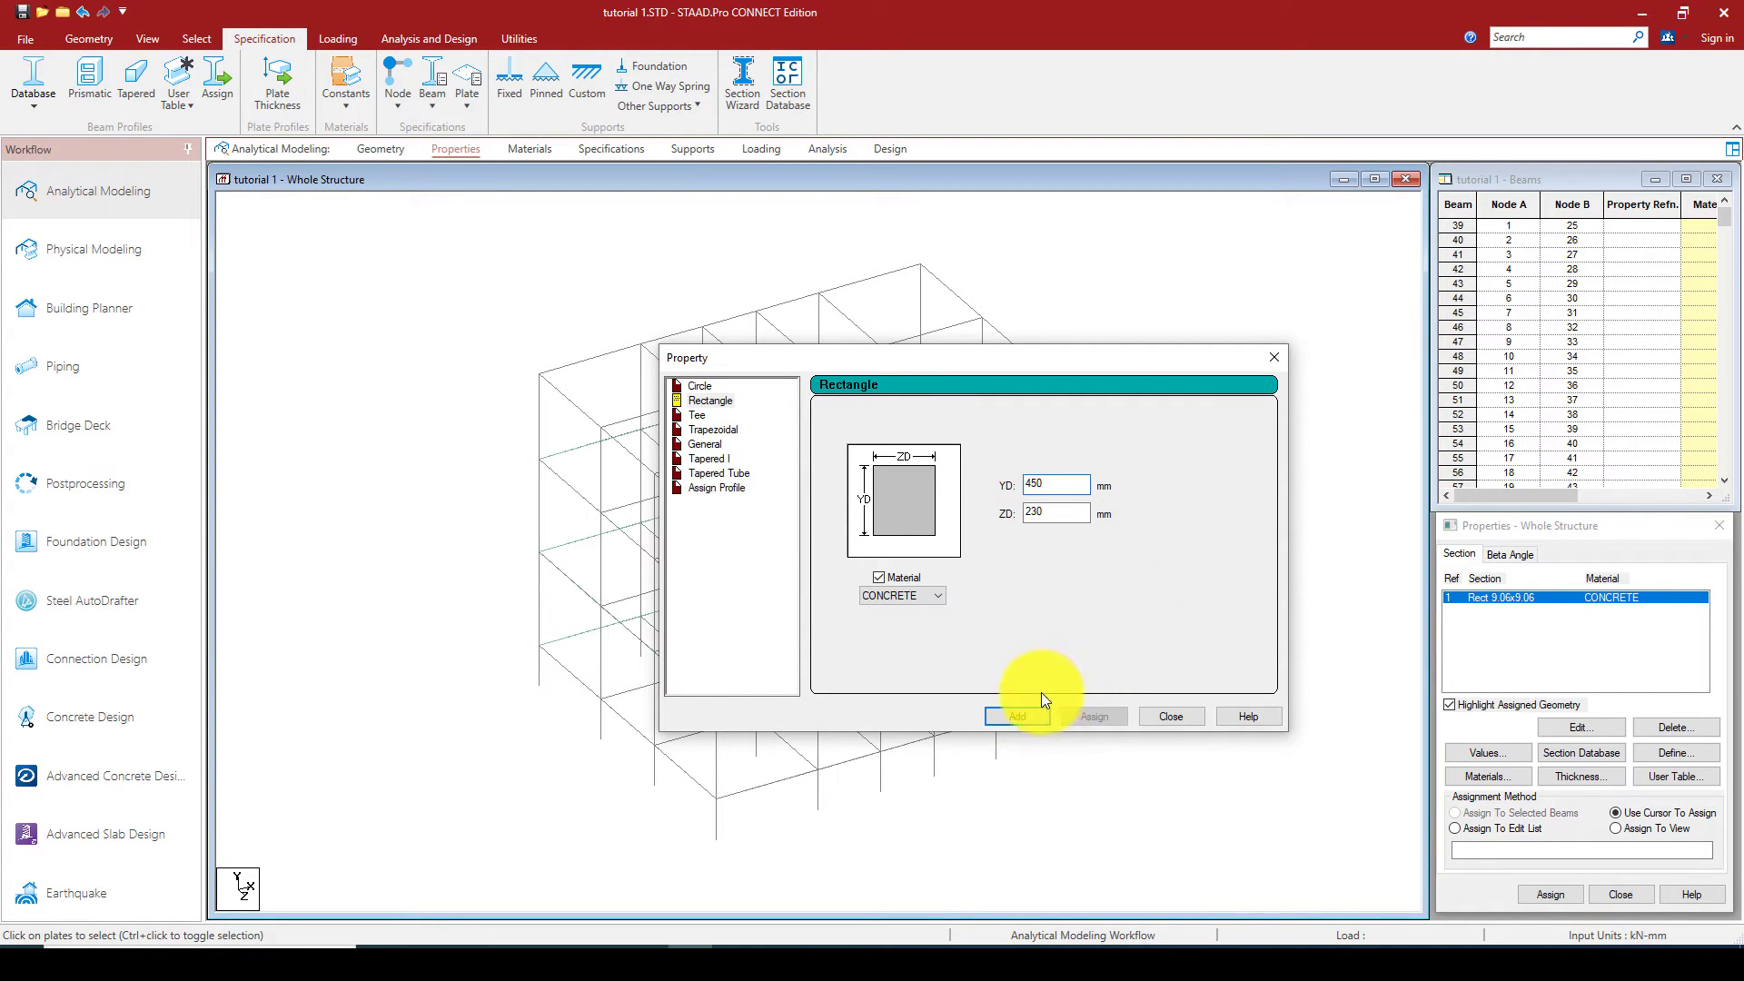
left_click(1018, 716)
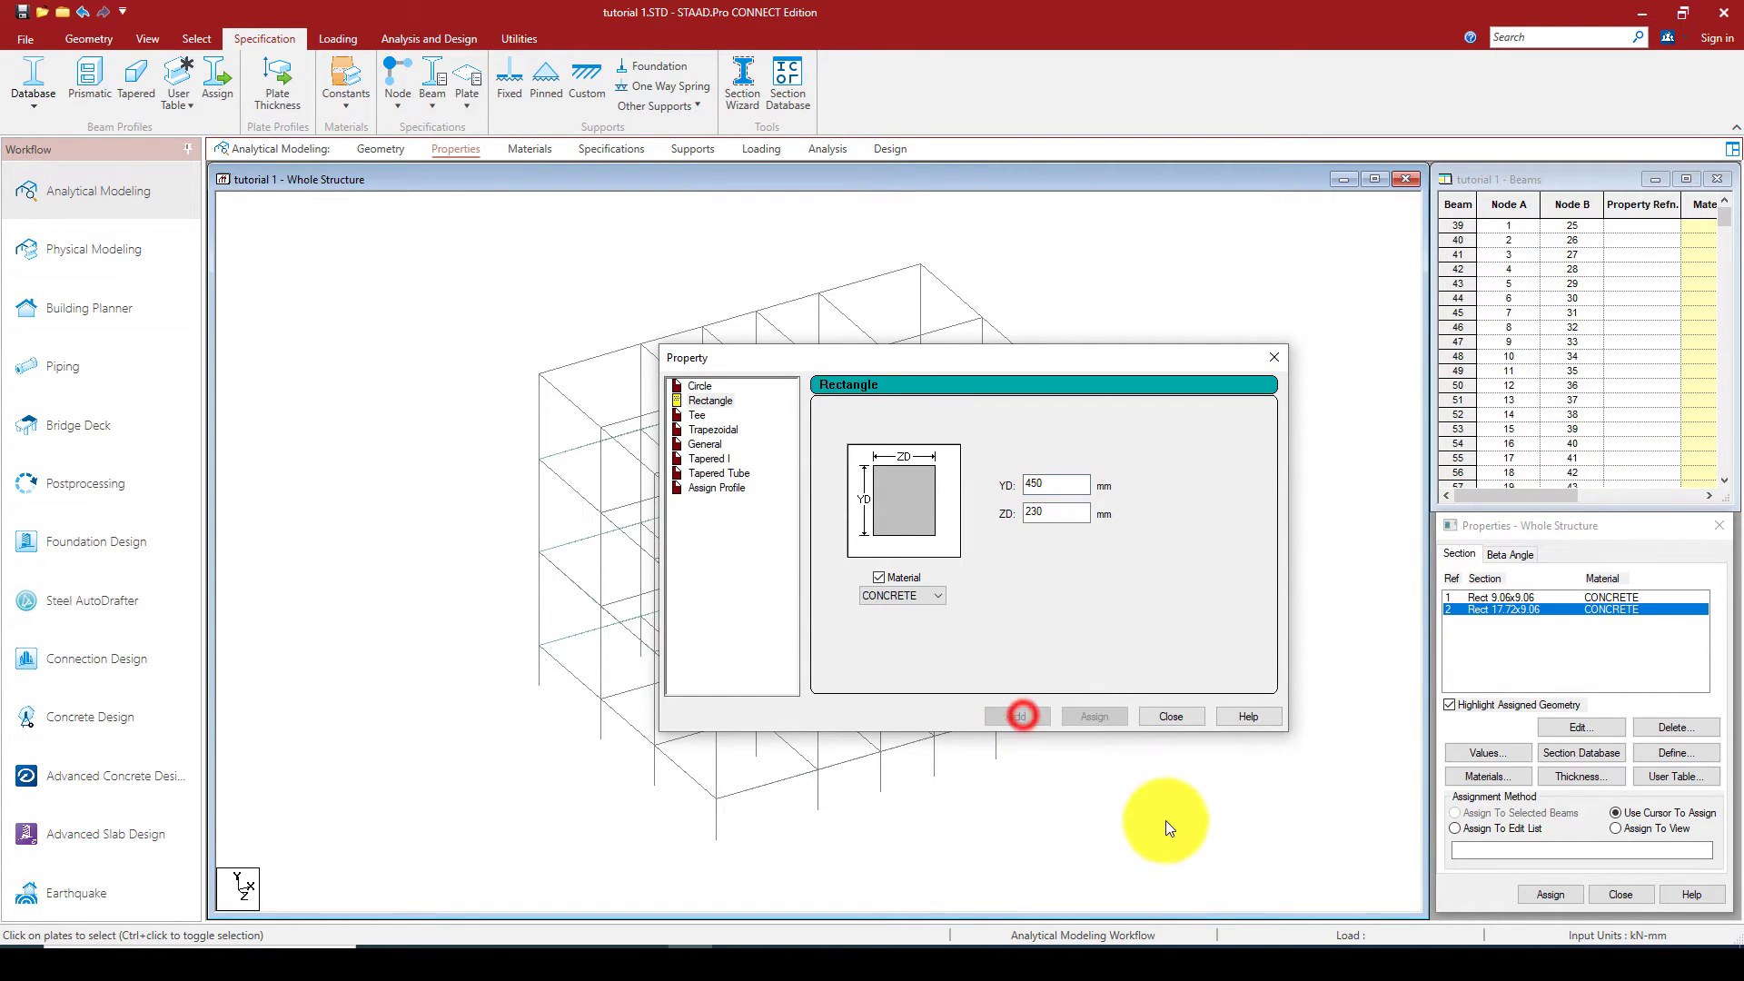
left_click(1274, 357)
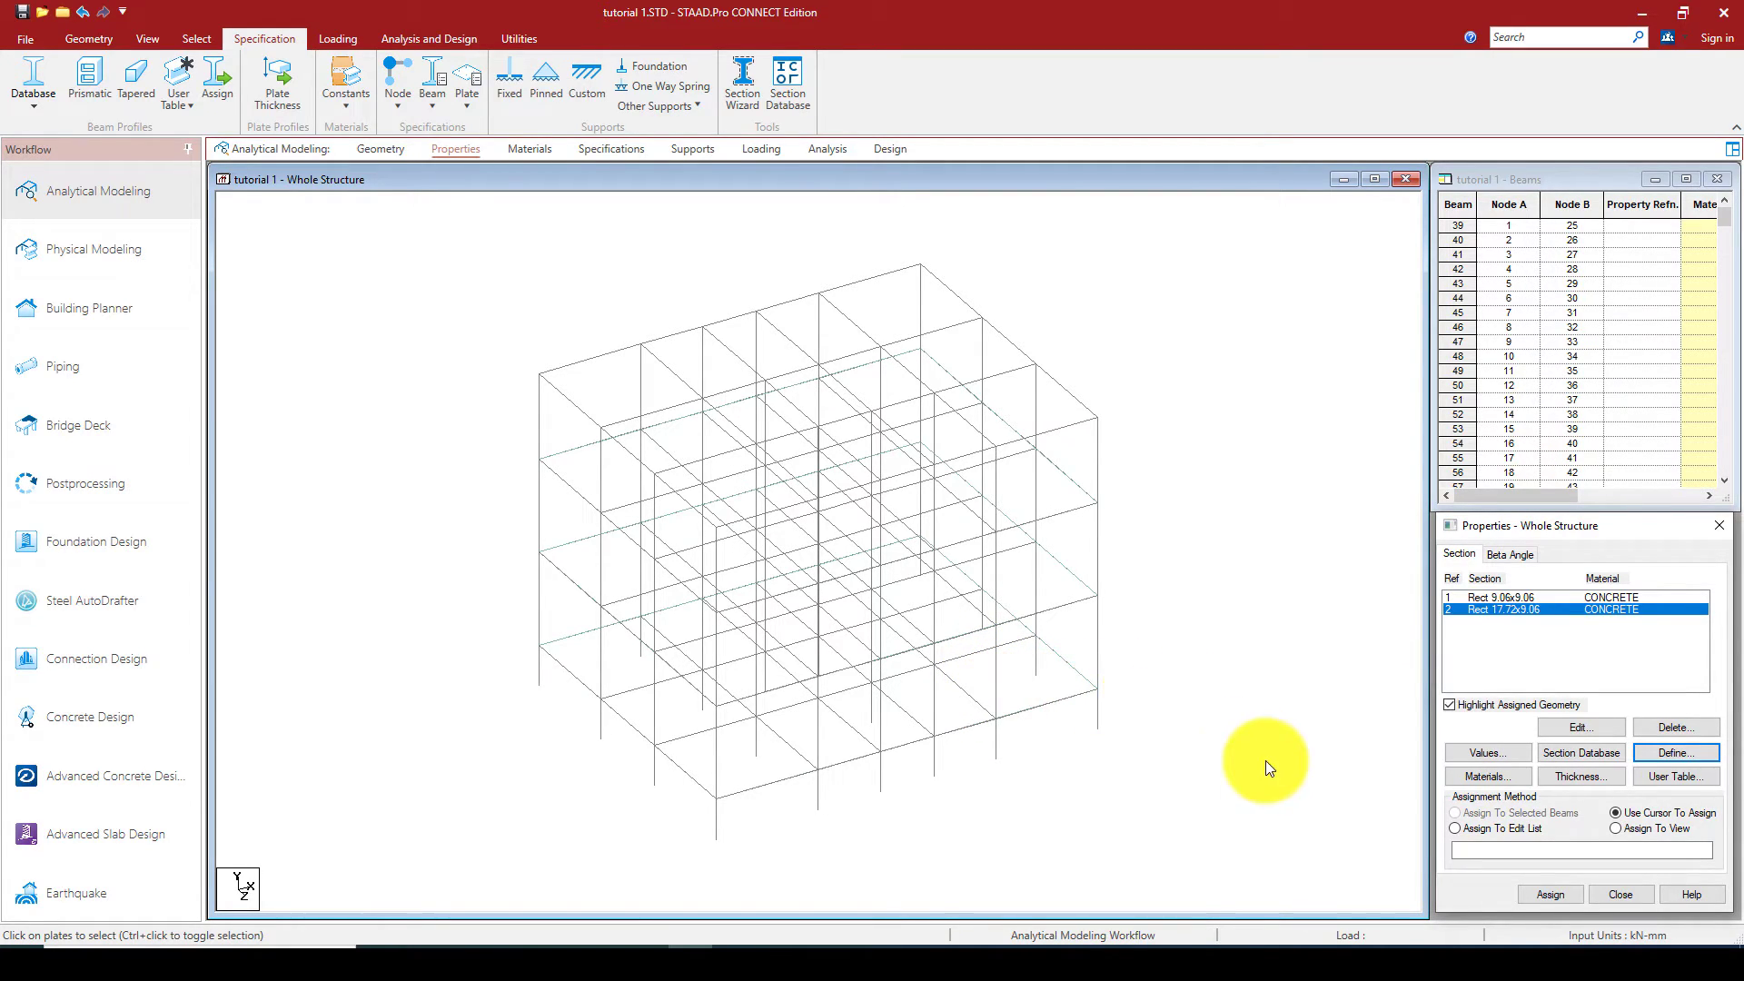
Define a CONCRETE plate thickness property of 150 mm at all four nodes.
left_click(1576, 777)
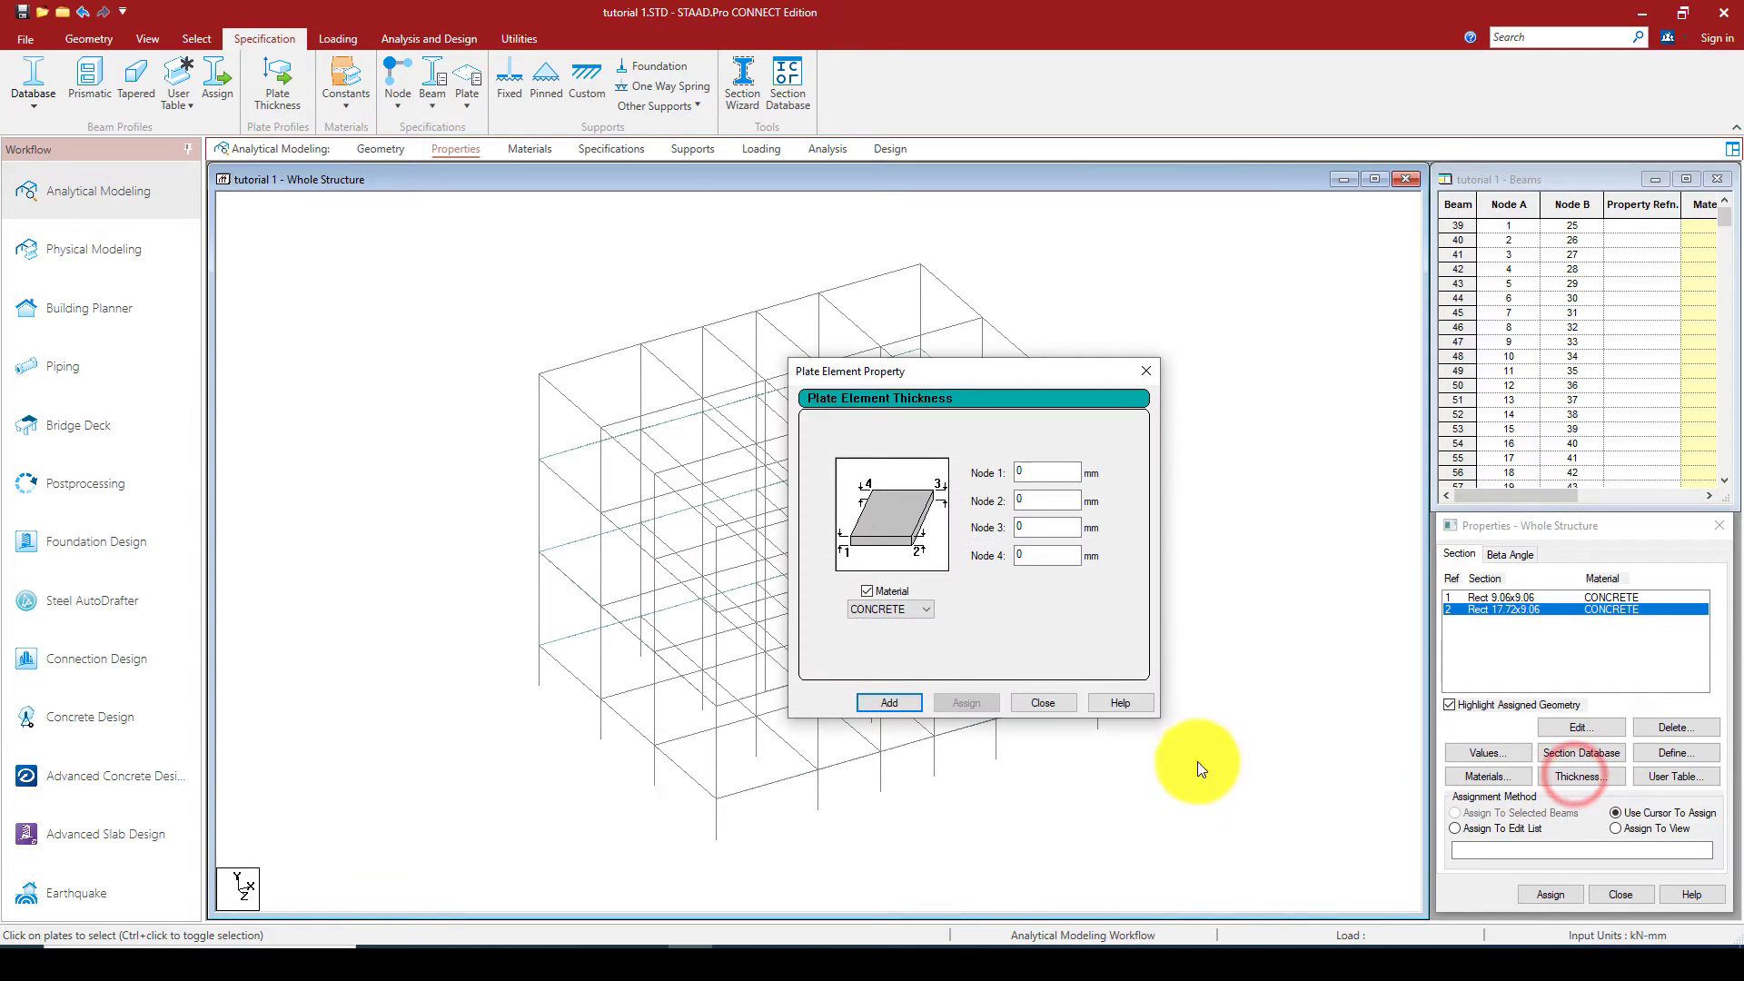
left_click(1029, 468)
type("150")
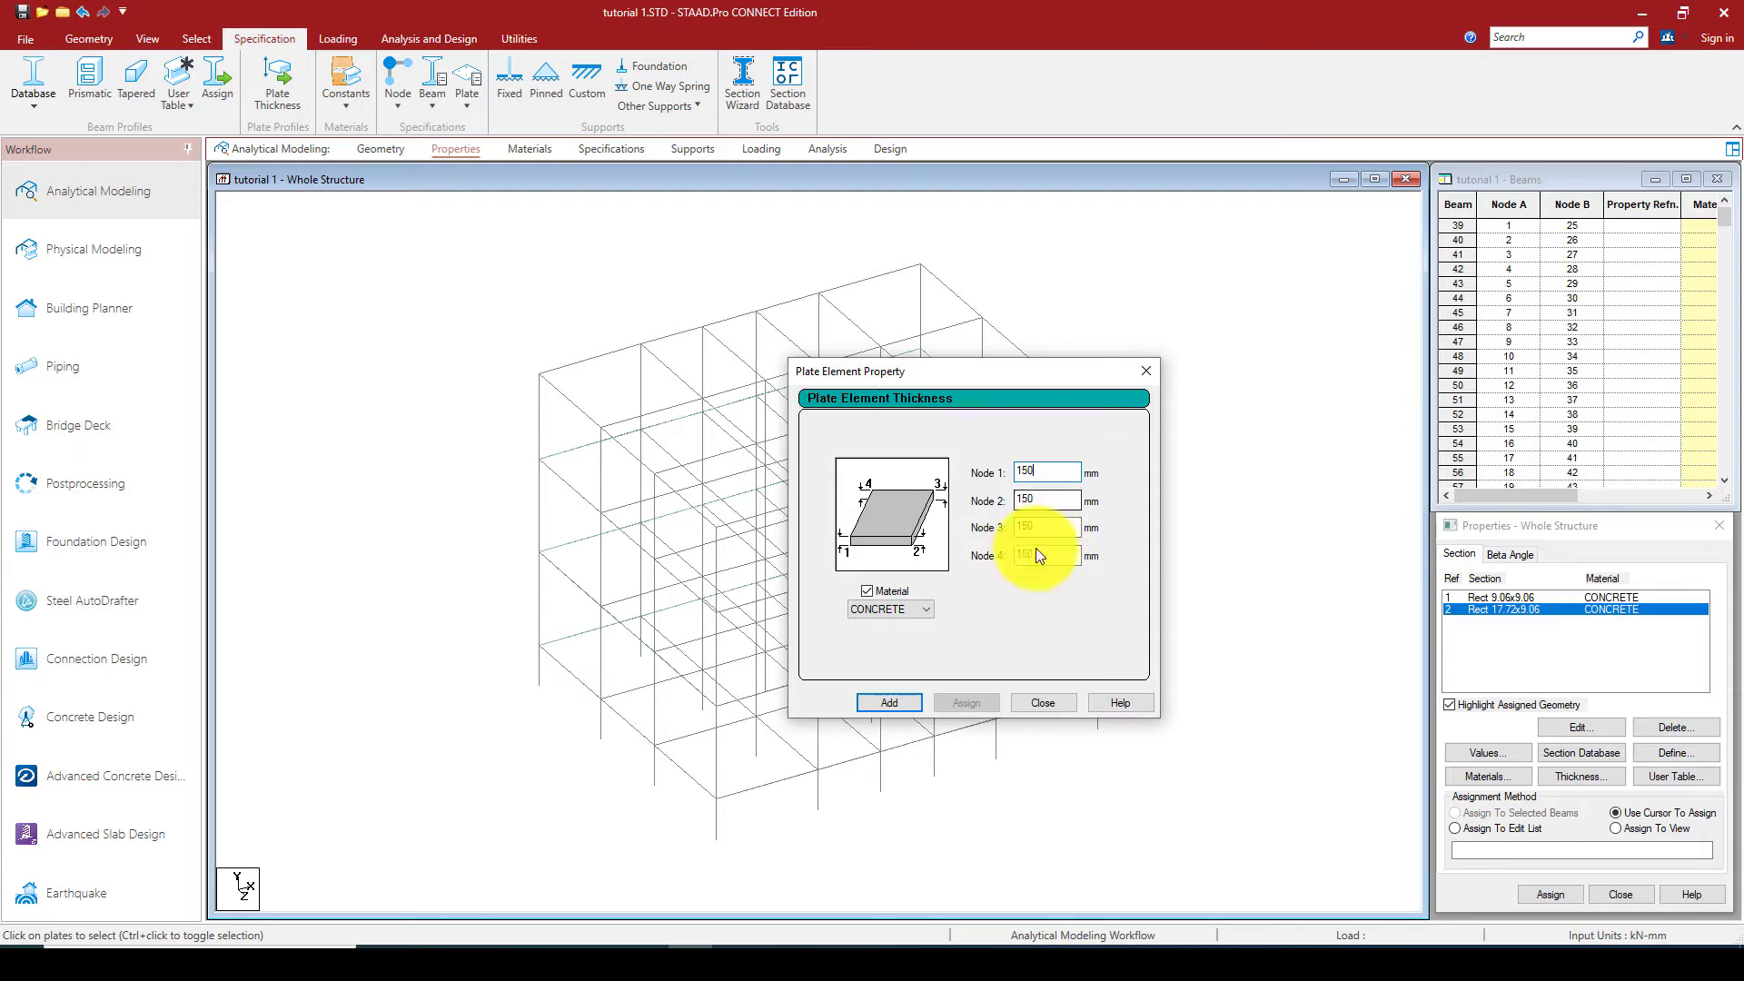
left_click(890, 702)
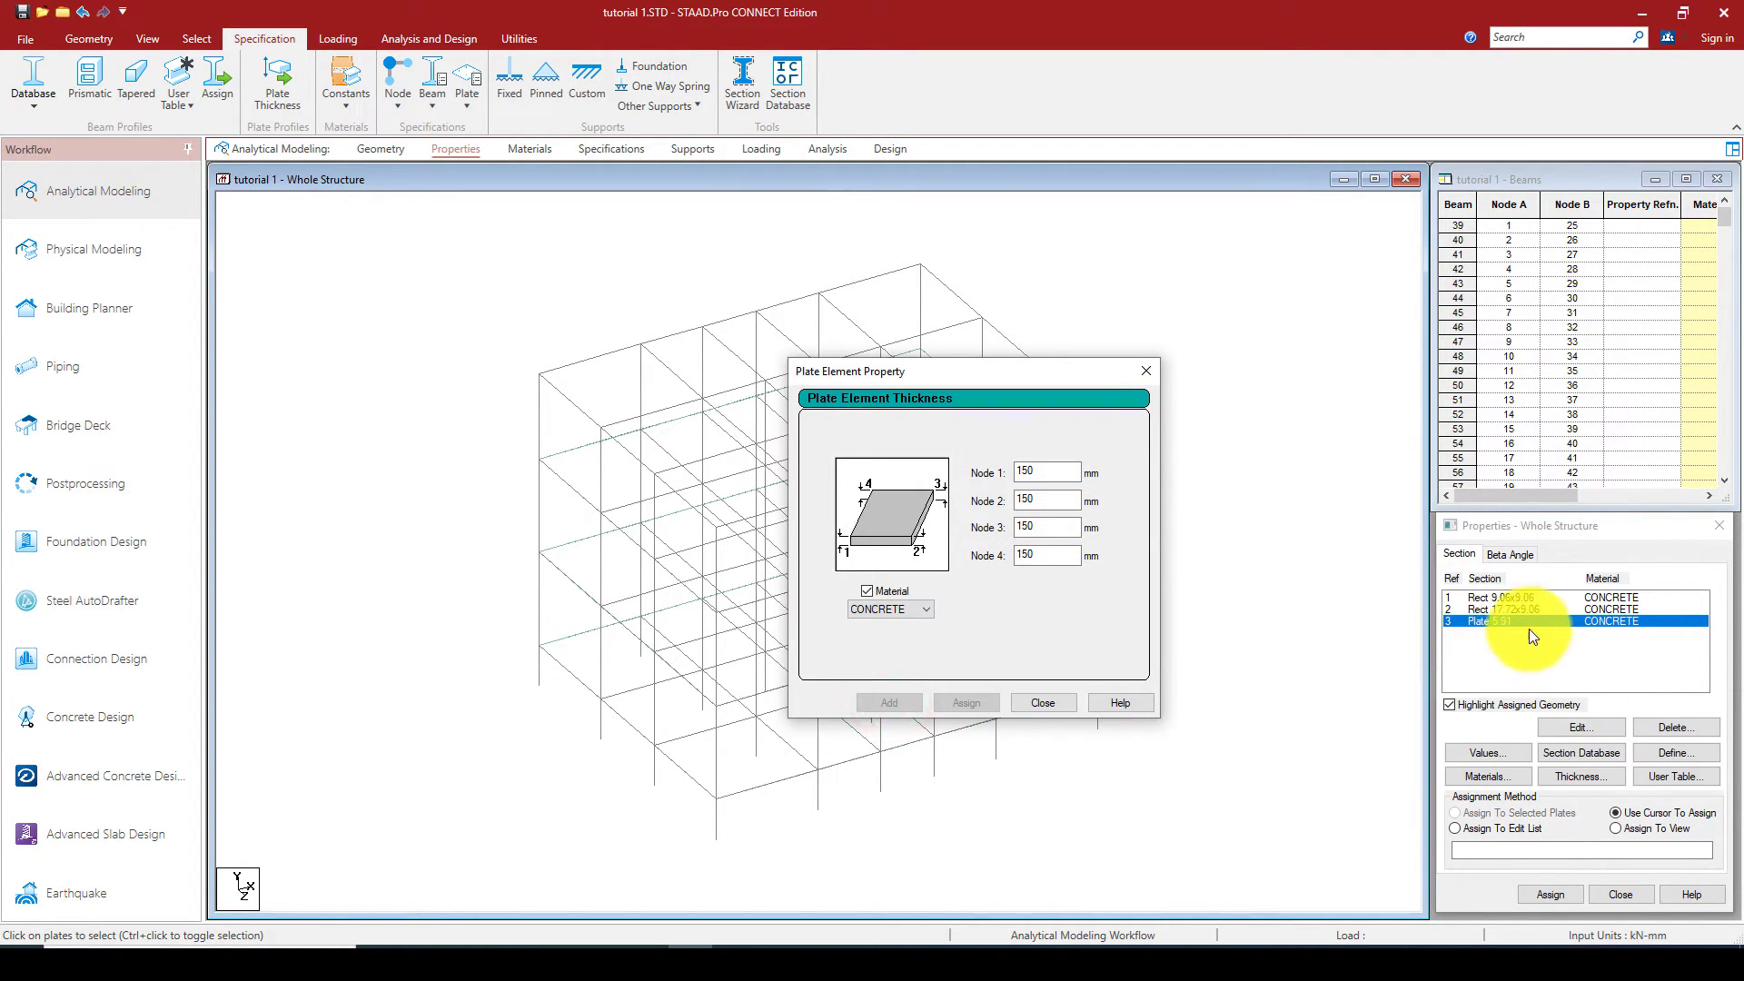
left_click(1042, 703)
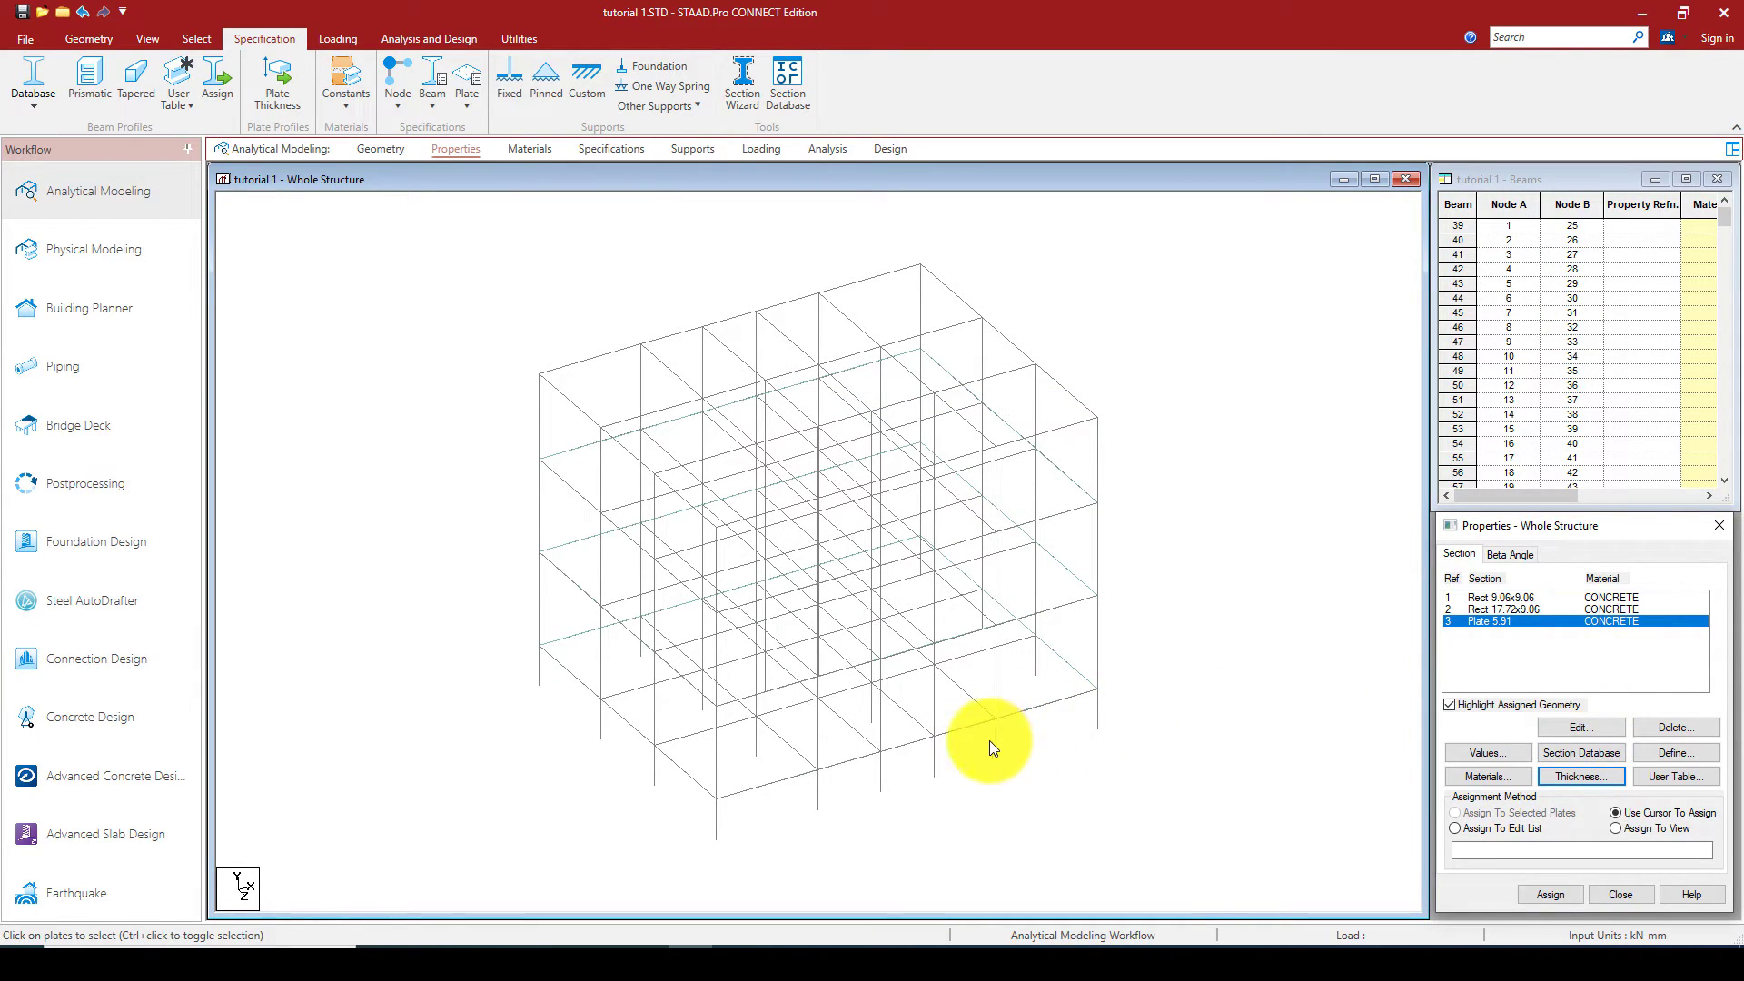
In side elevation, assign the 450 x 230 mm rectangular section to the horizontal beams of all four floor levels and clear the selection.
left_click(146, 38)
left_click(348, 81)
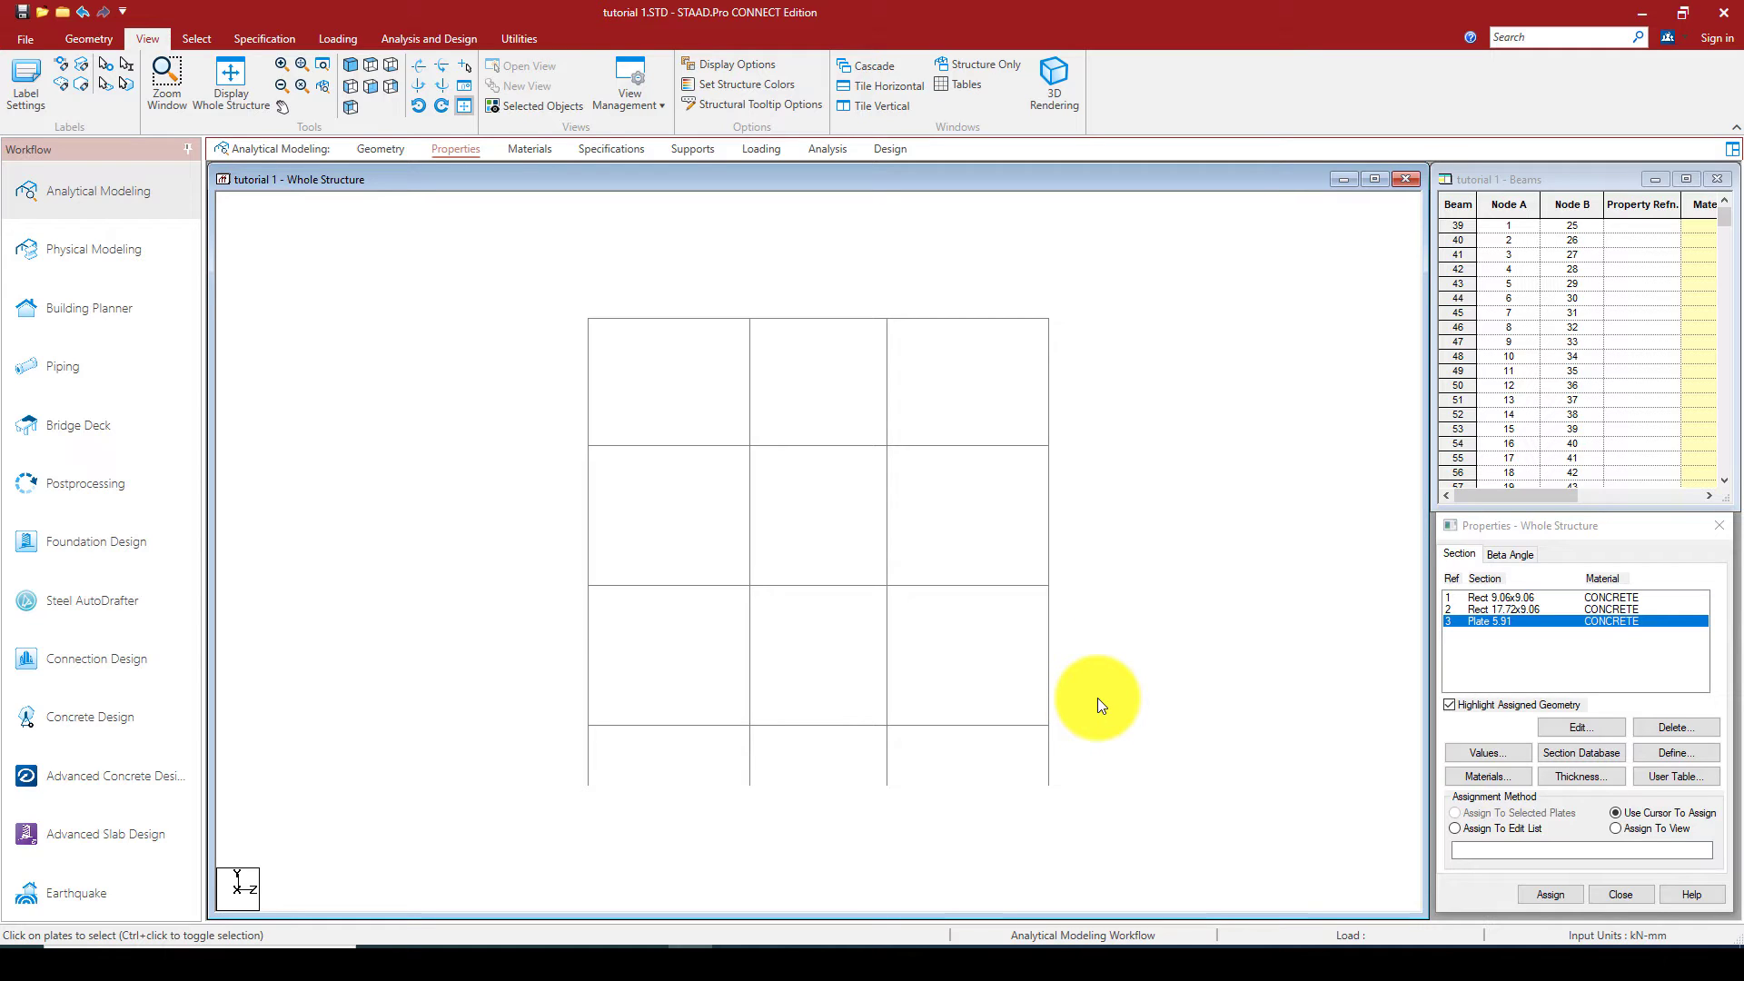
left_click(1517, 608)
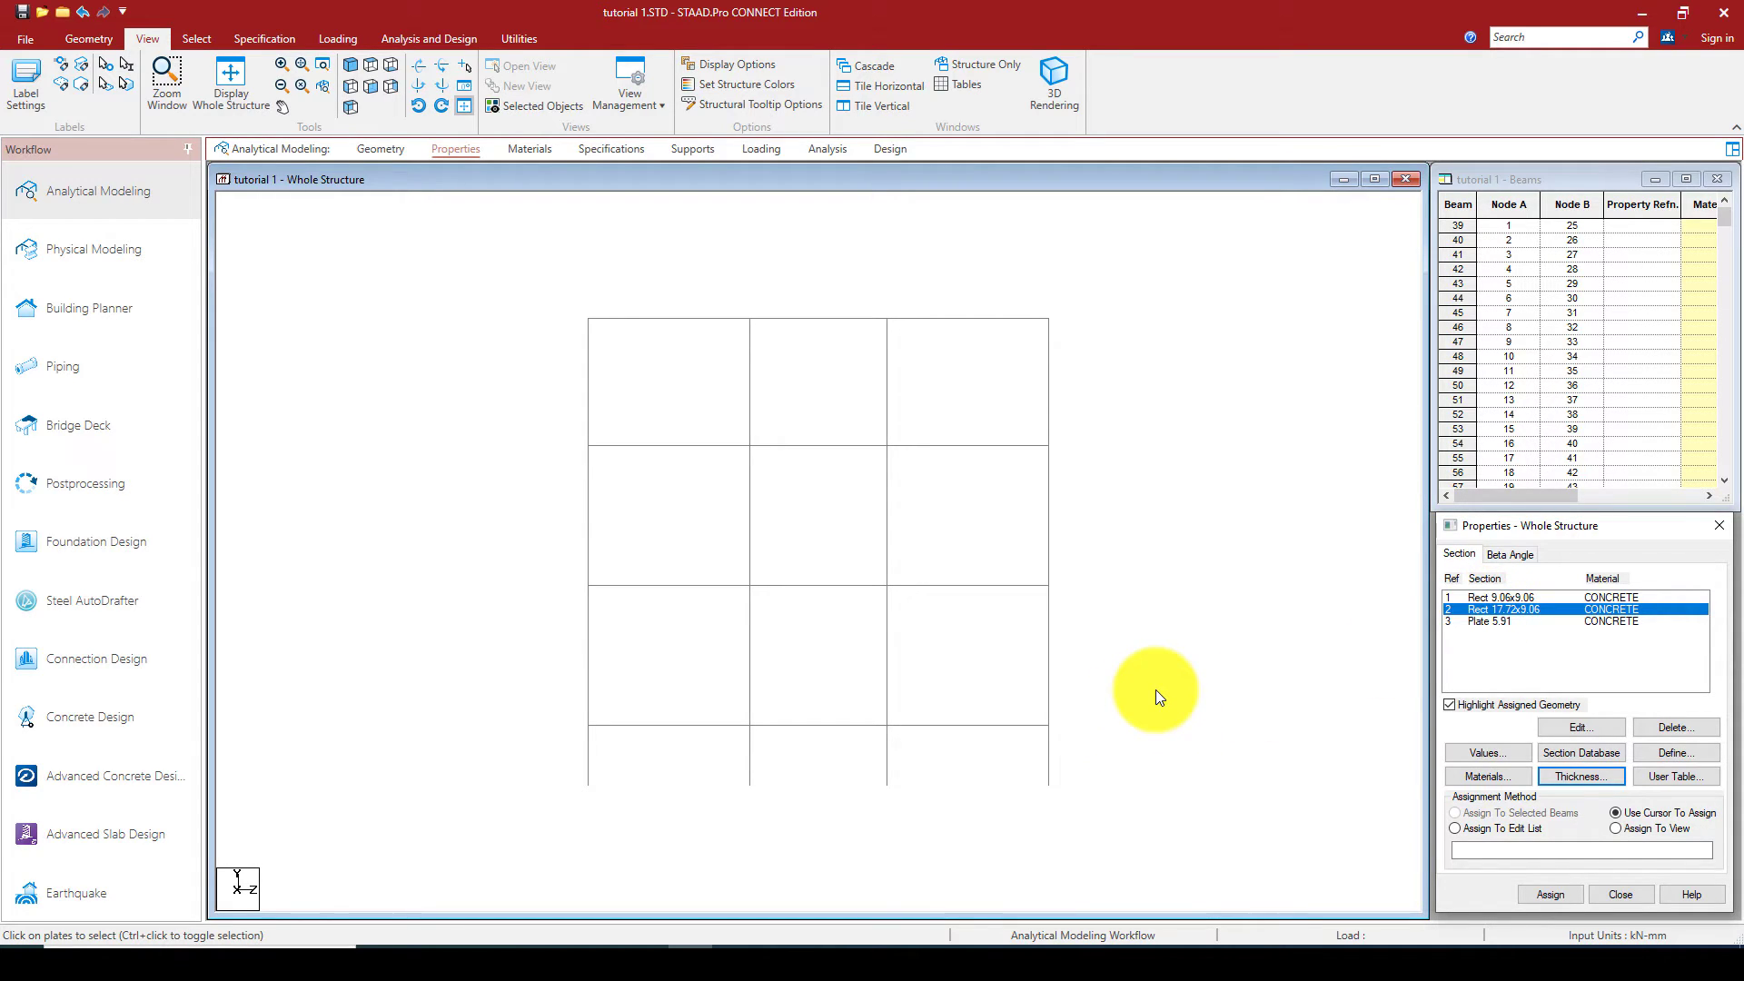
left_click_drag(1155, 689, 507, 732)
left_click_drag(1096, 568, 539, 610, "ctrl")
left_click_drag(1111, 413, 468, 465, "ctrl")
left_click_drag(1131, 301, 484, 361, "ctrl")
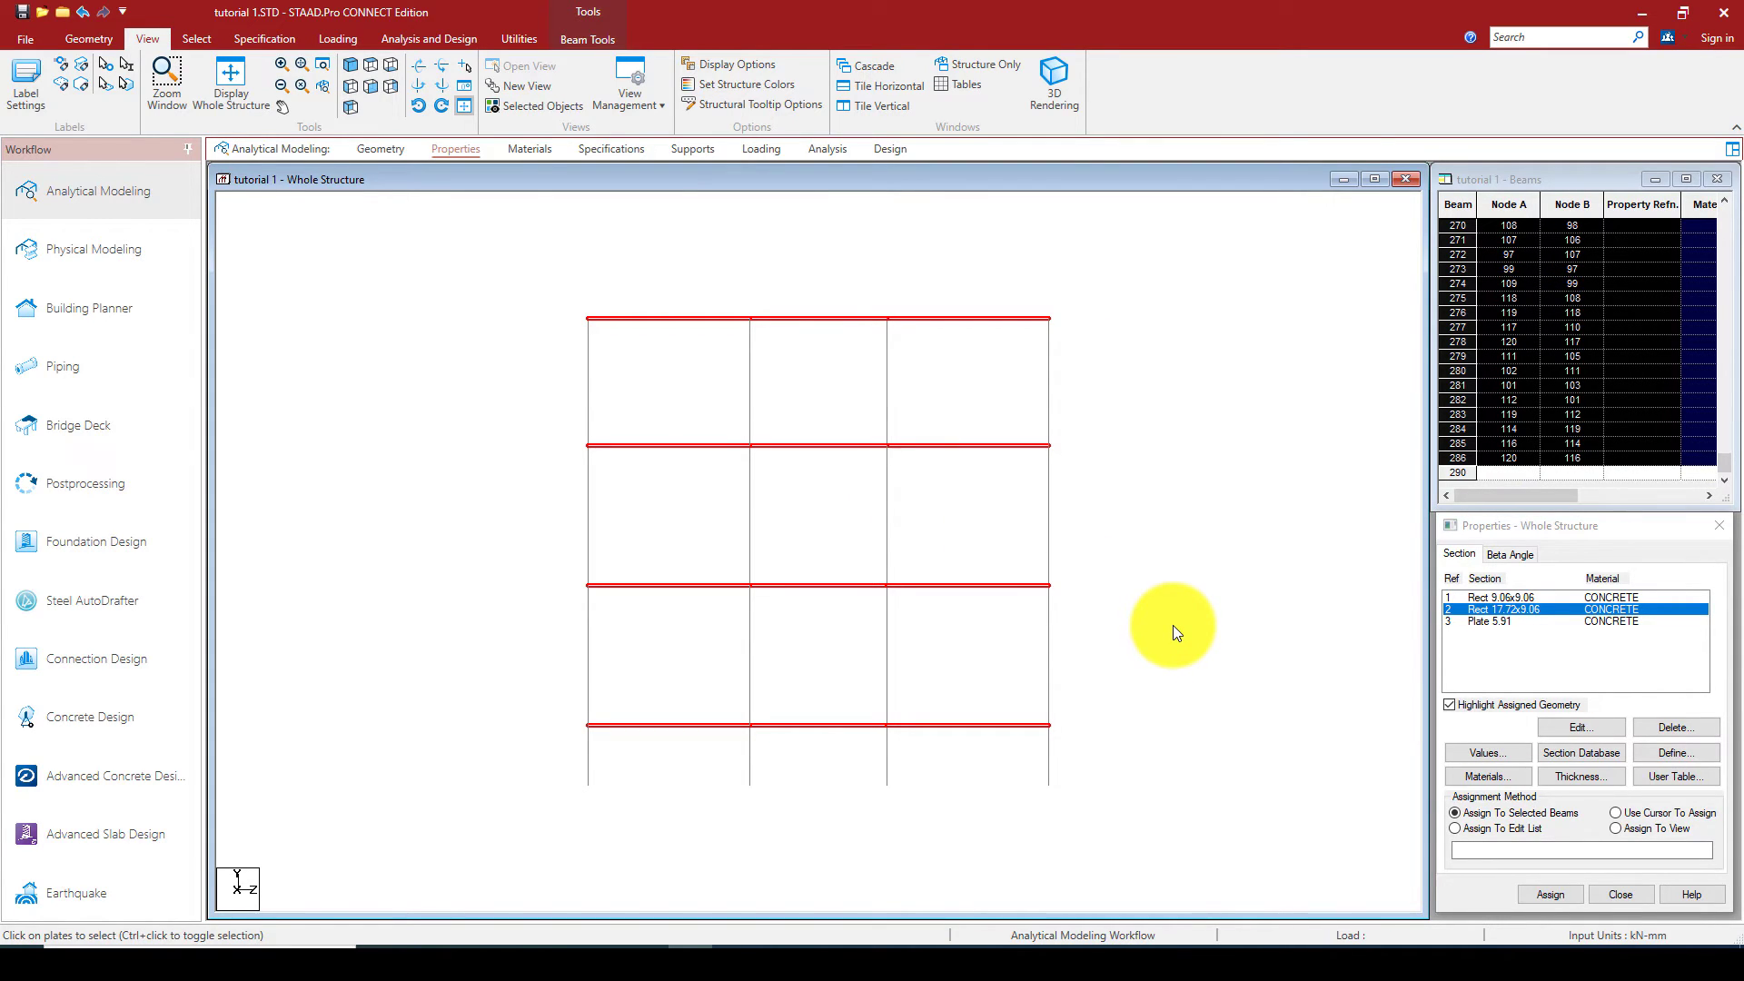
left_click(1552, 895)
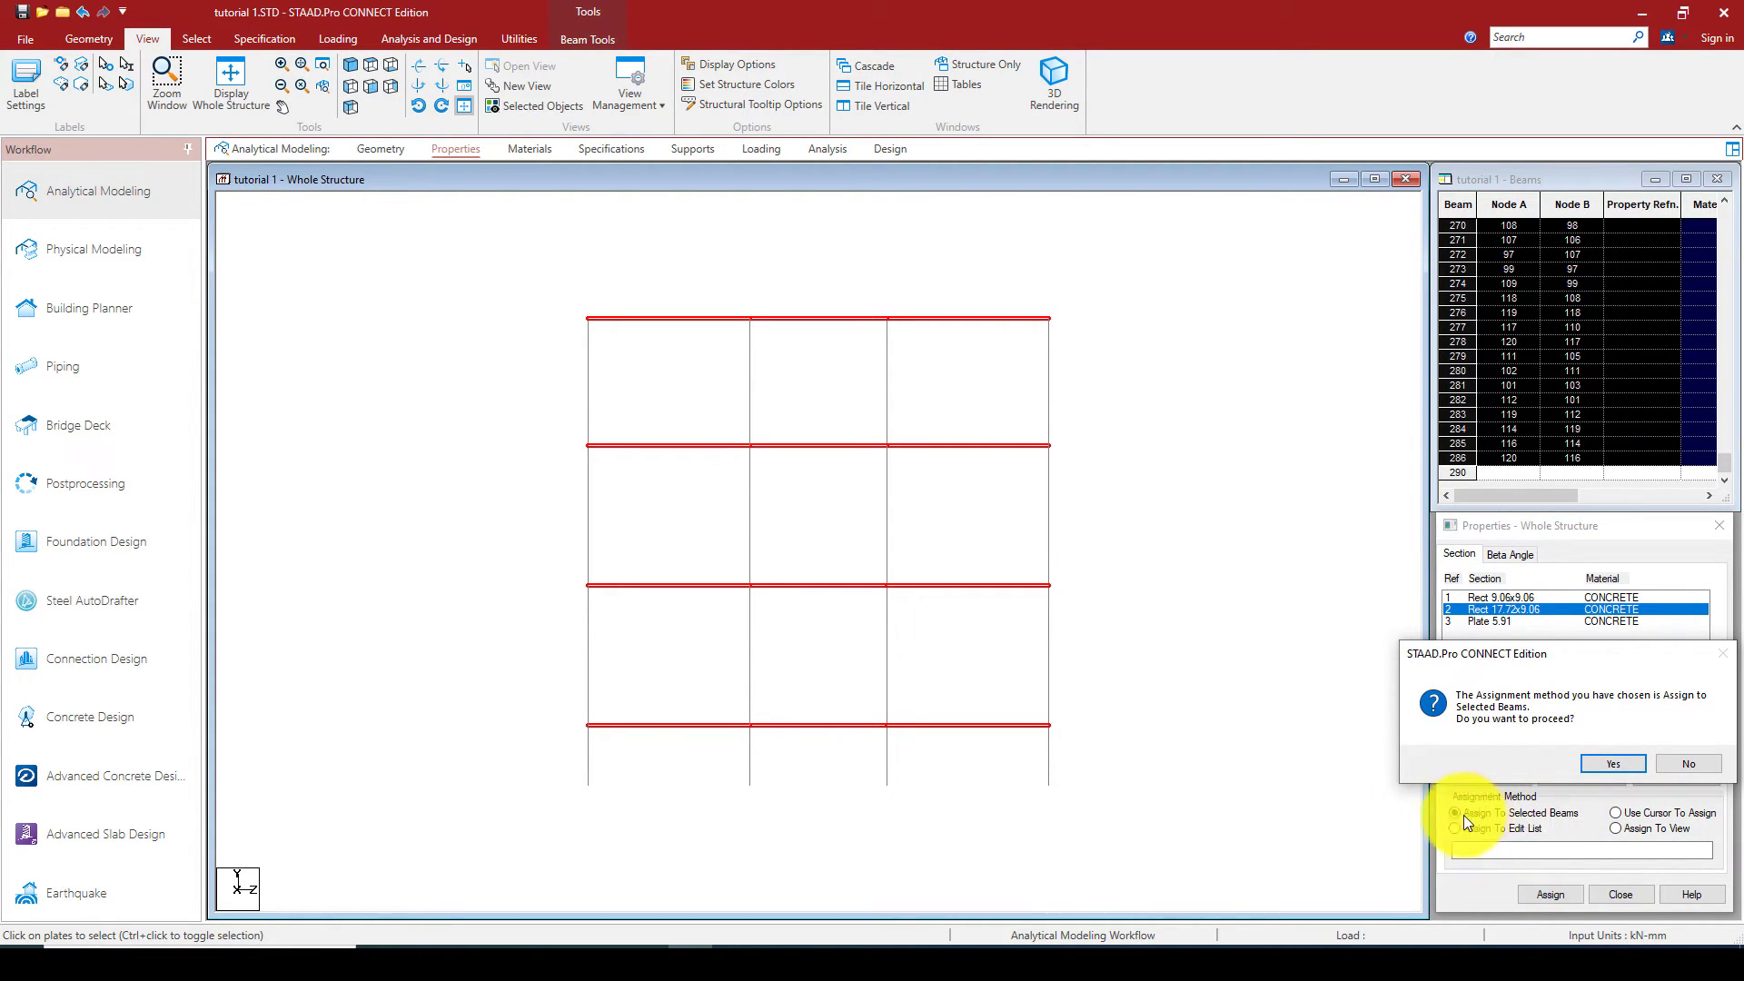
left_click(1612, 765)
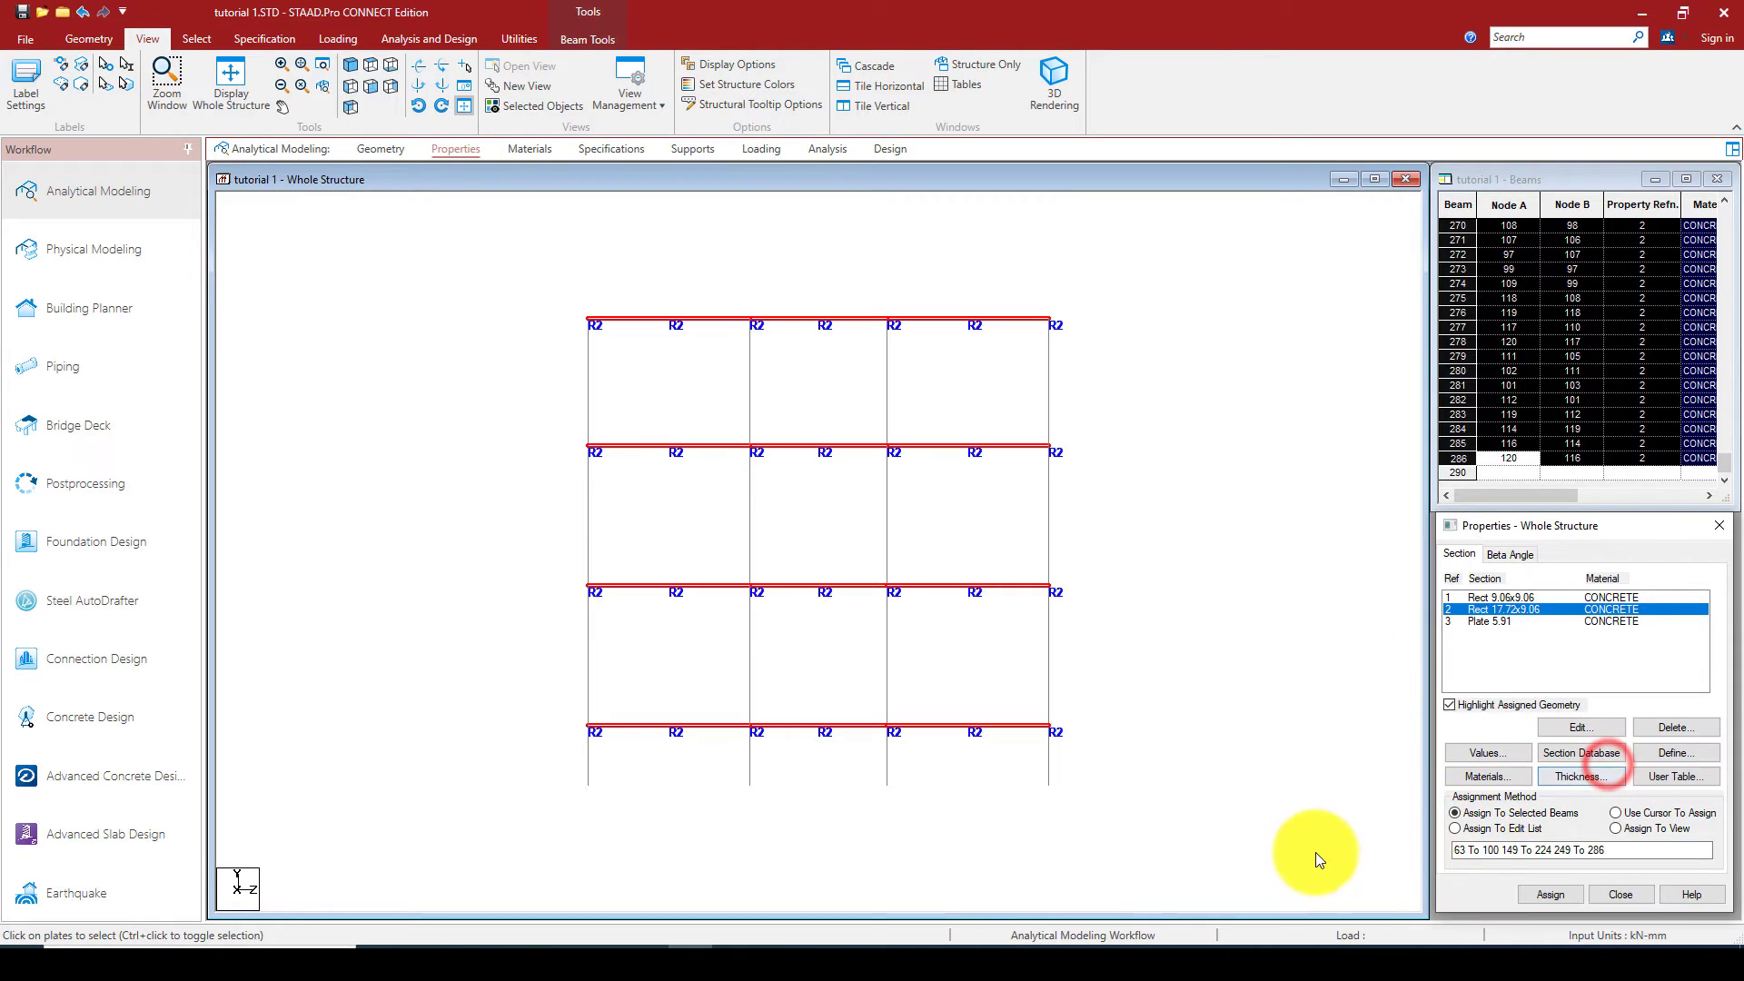
left_click(1147, 601)
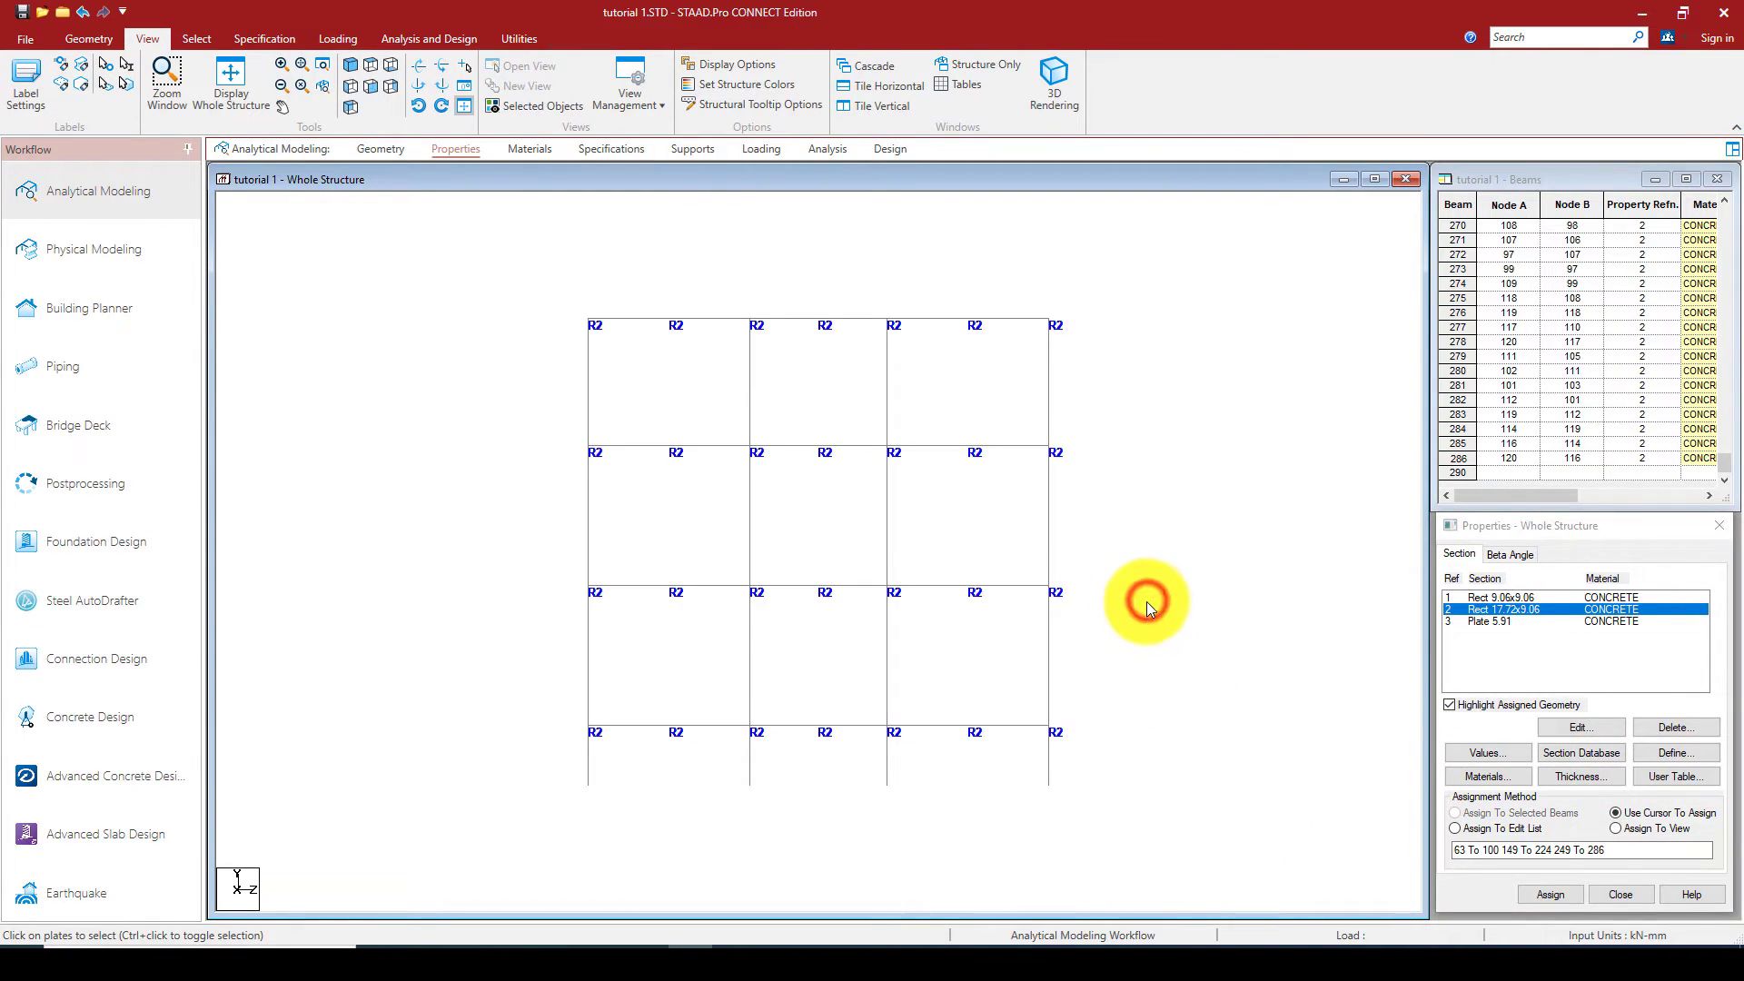
Examine the beam sections in an enlarged isometric 3D rendering from several angles and return to the section properties view.
left_click(350, 71)
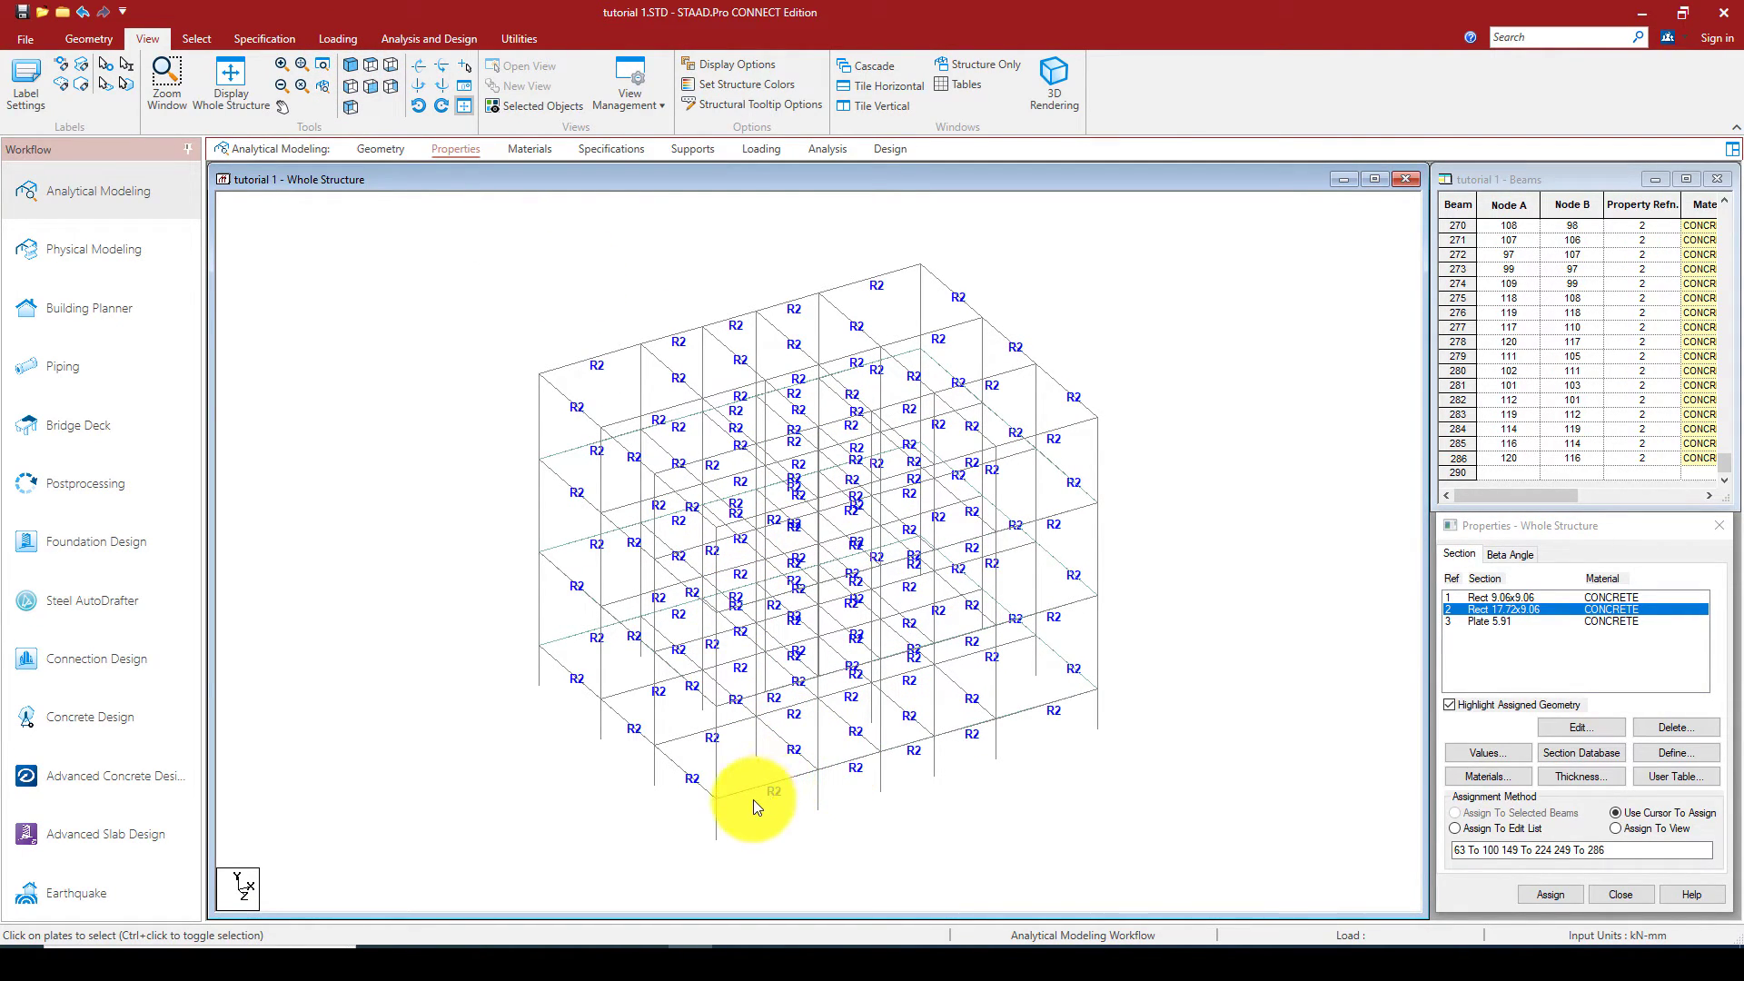
left_click(1052, 80)
left_click_drag(744, 435, 772, 599)
left_click_drag(855, 513, 1019, 561)
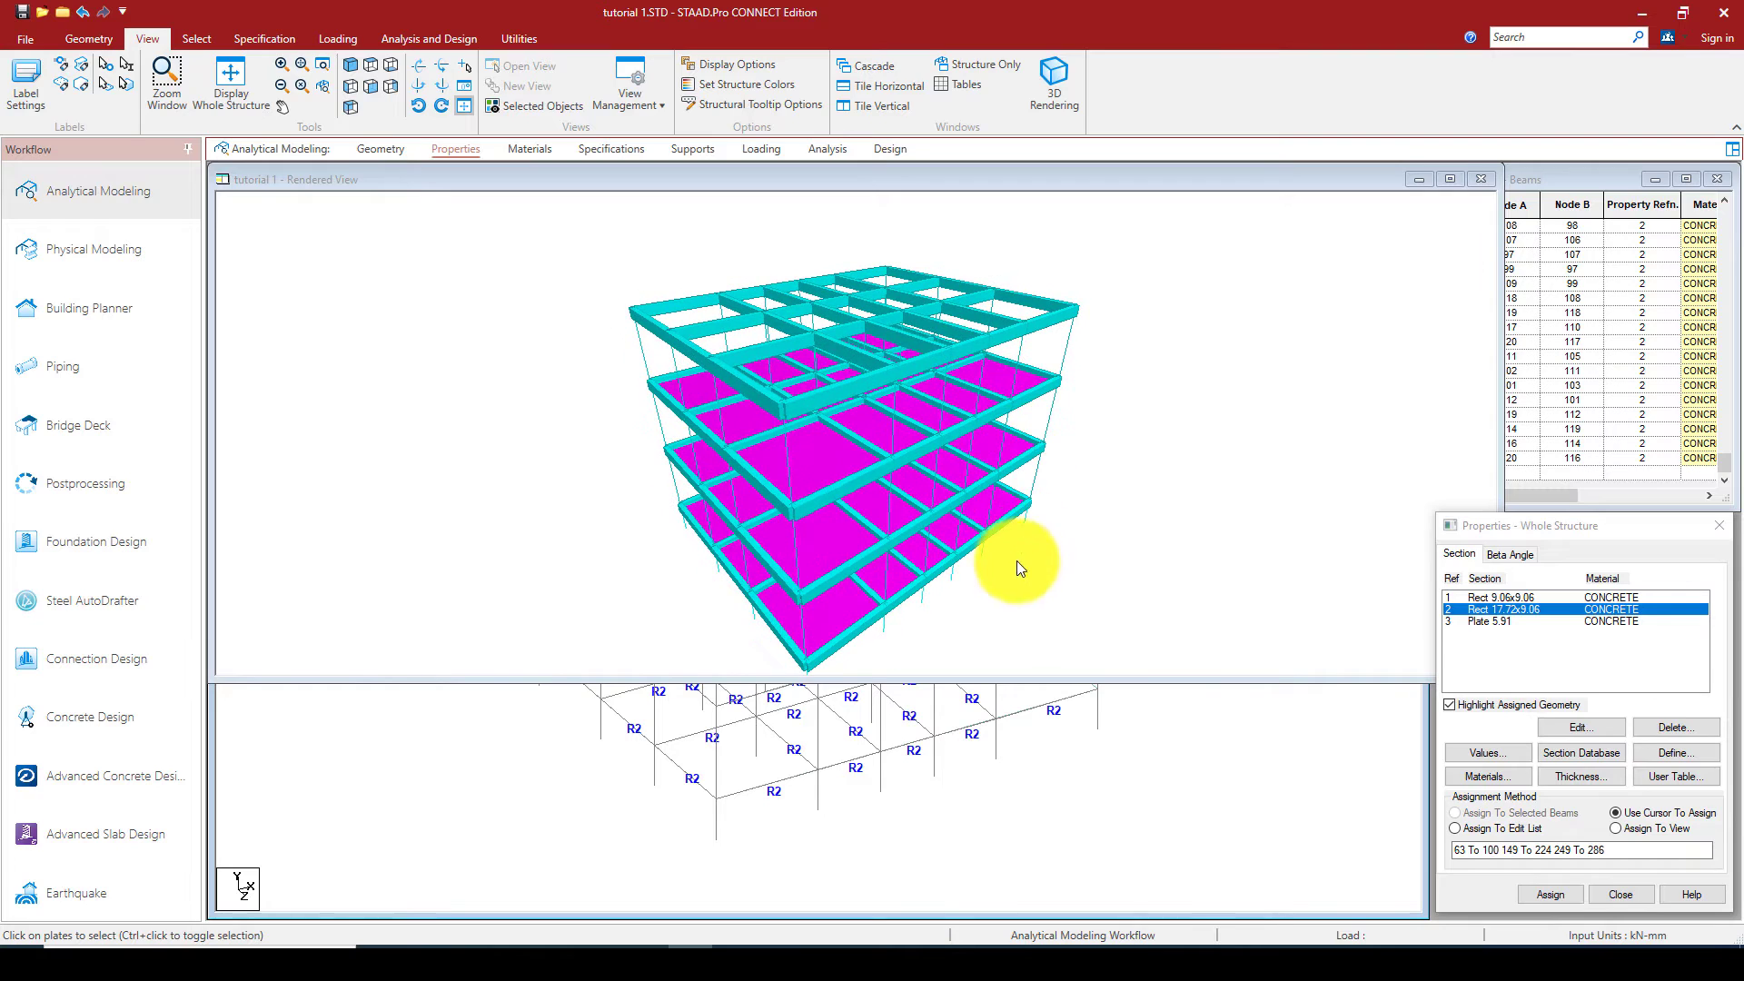
left_click(1450, 179)
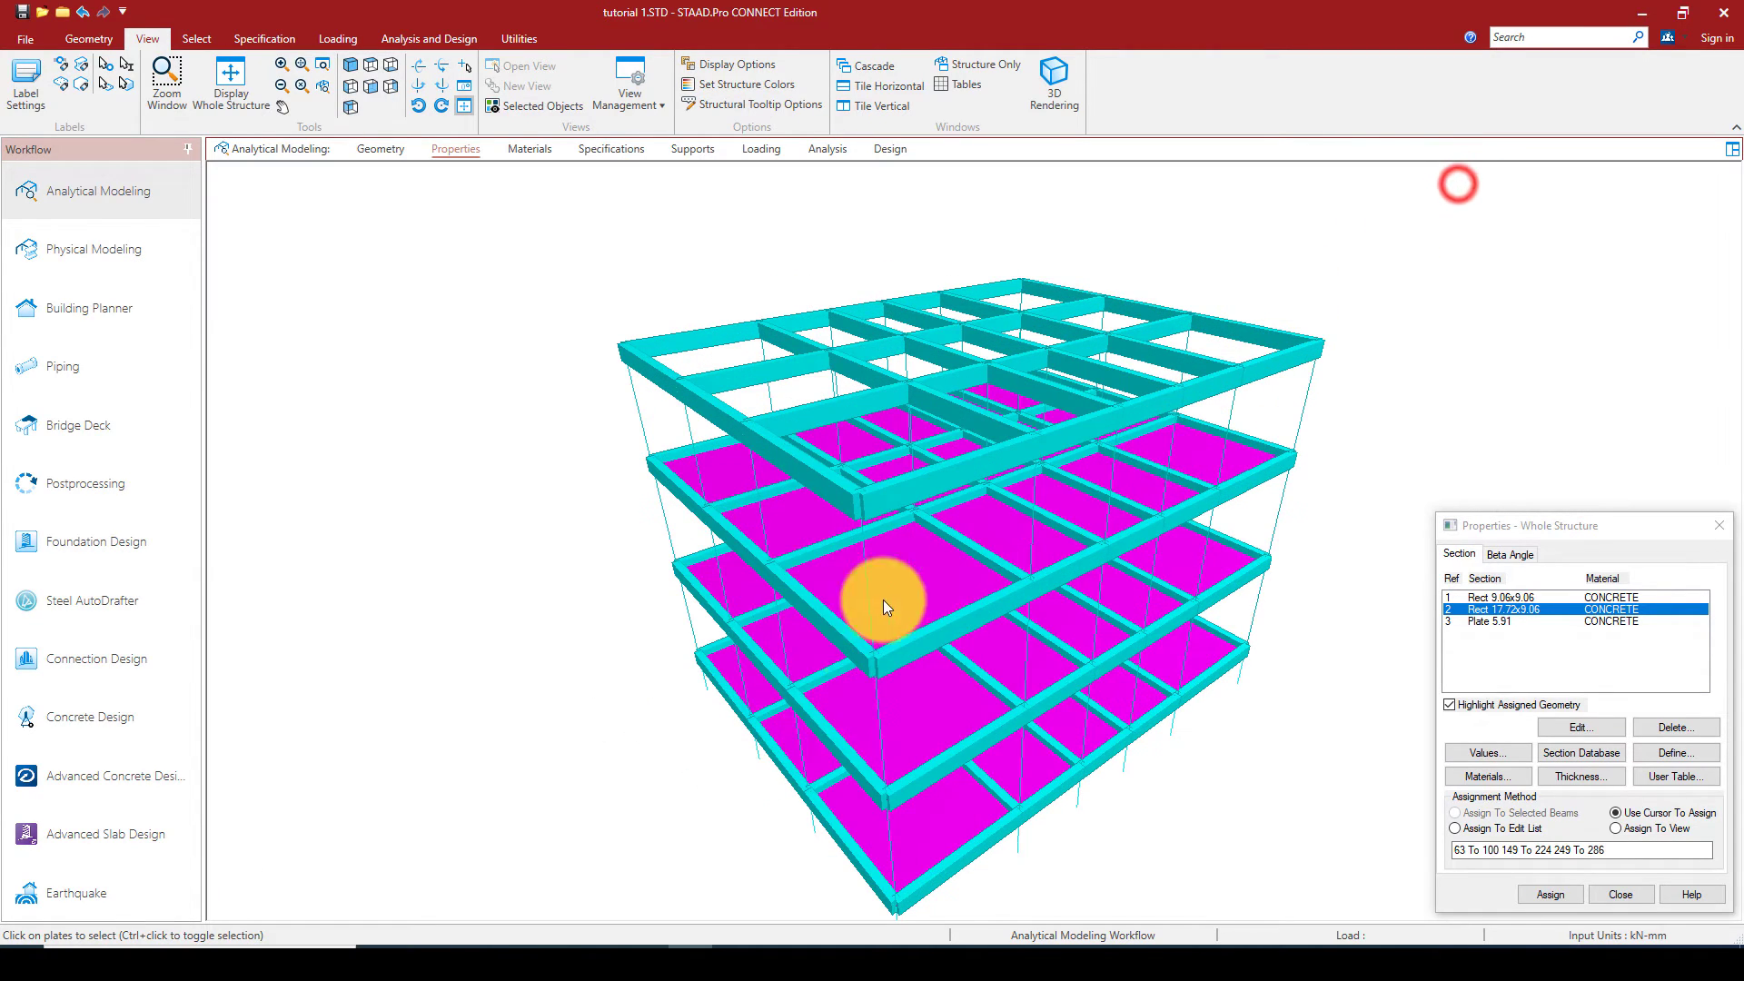
left_click_drag(631, 410, 780, 655)
left_click_drag(663, 692, 604, 712)
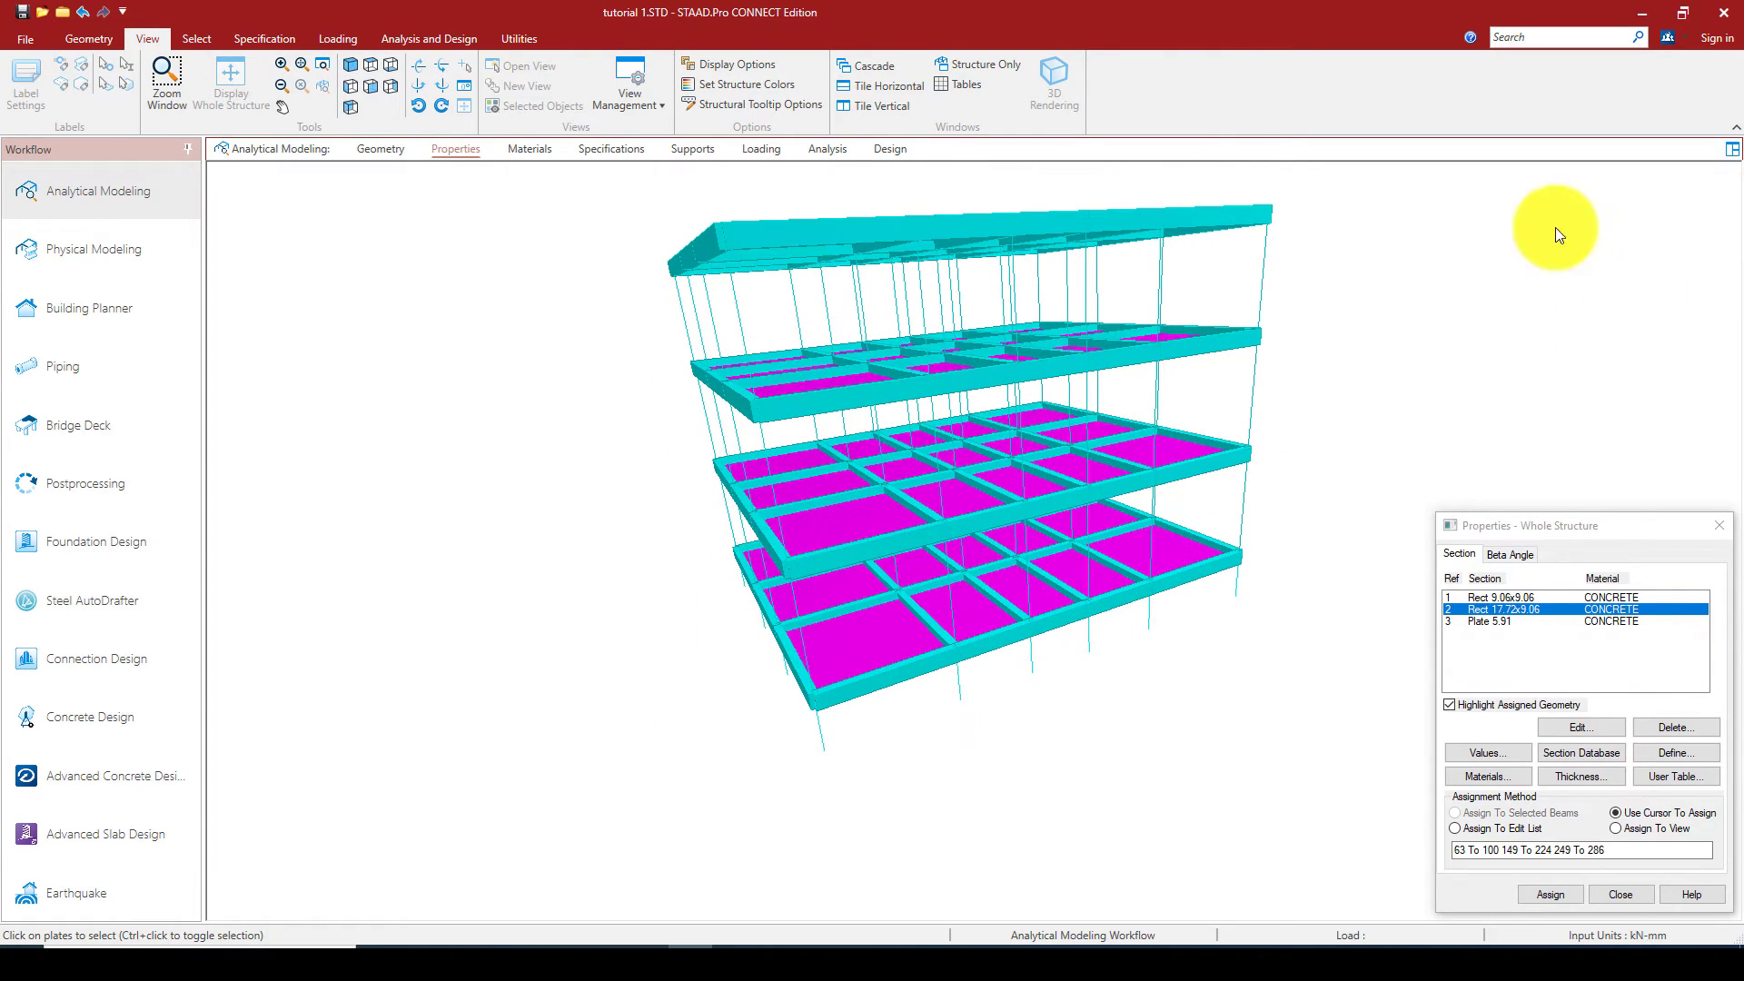
left_click(370, 149)
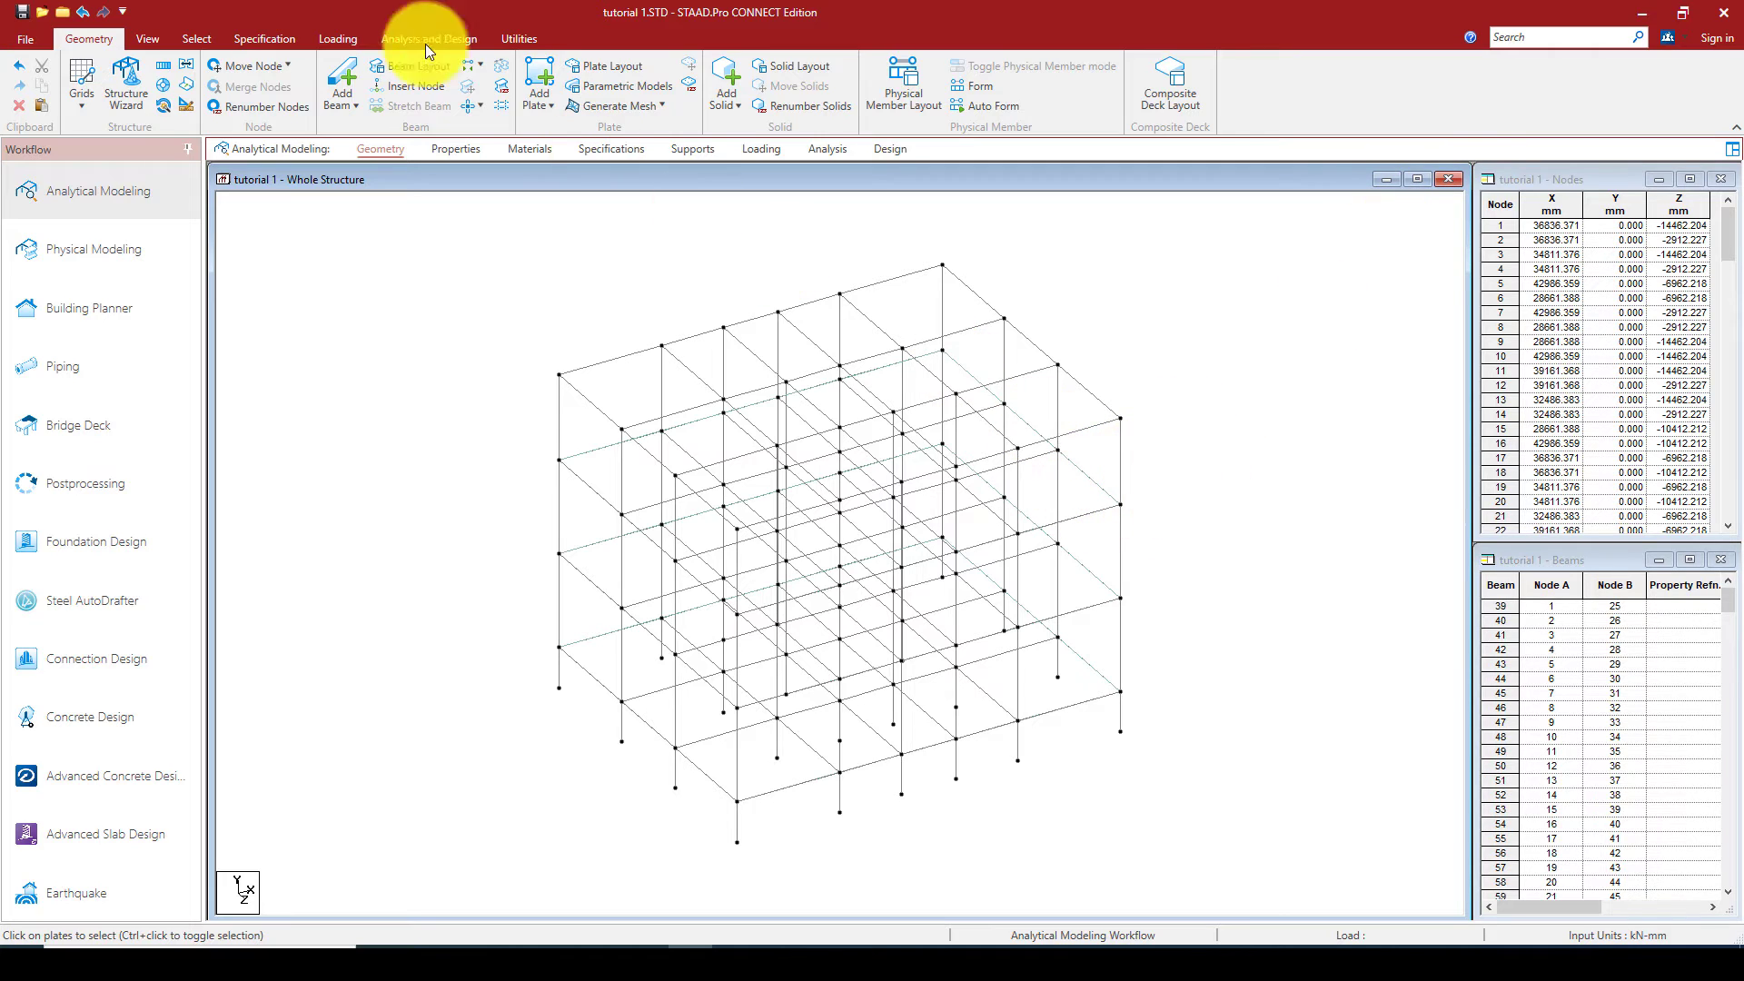
left_click(455, 149)
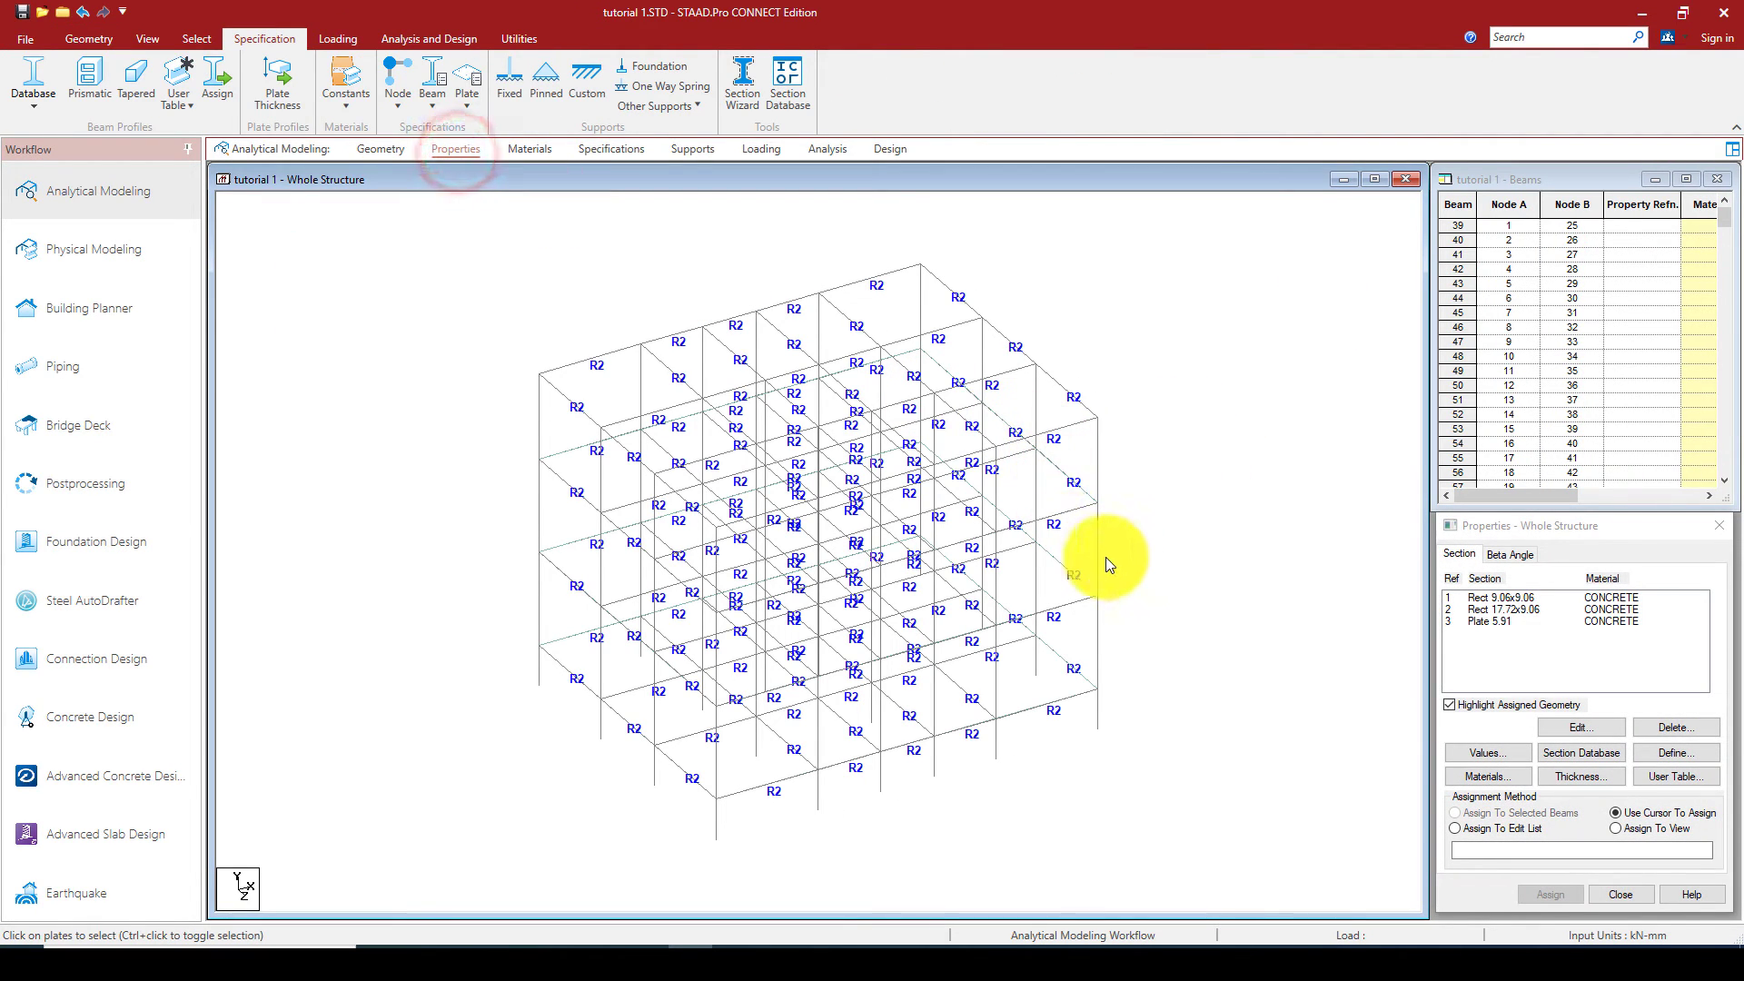
In side elevation, assign the 230 x 230 mm rectangular section to the columns of every storey and clear the selection.
left_click(155, 39)
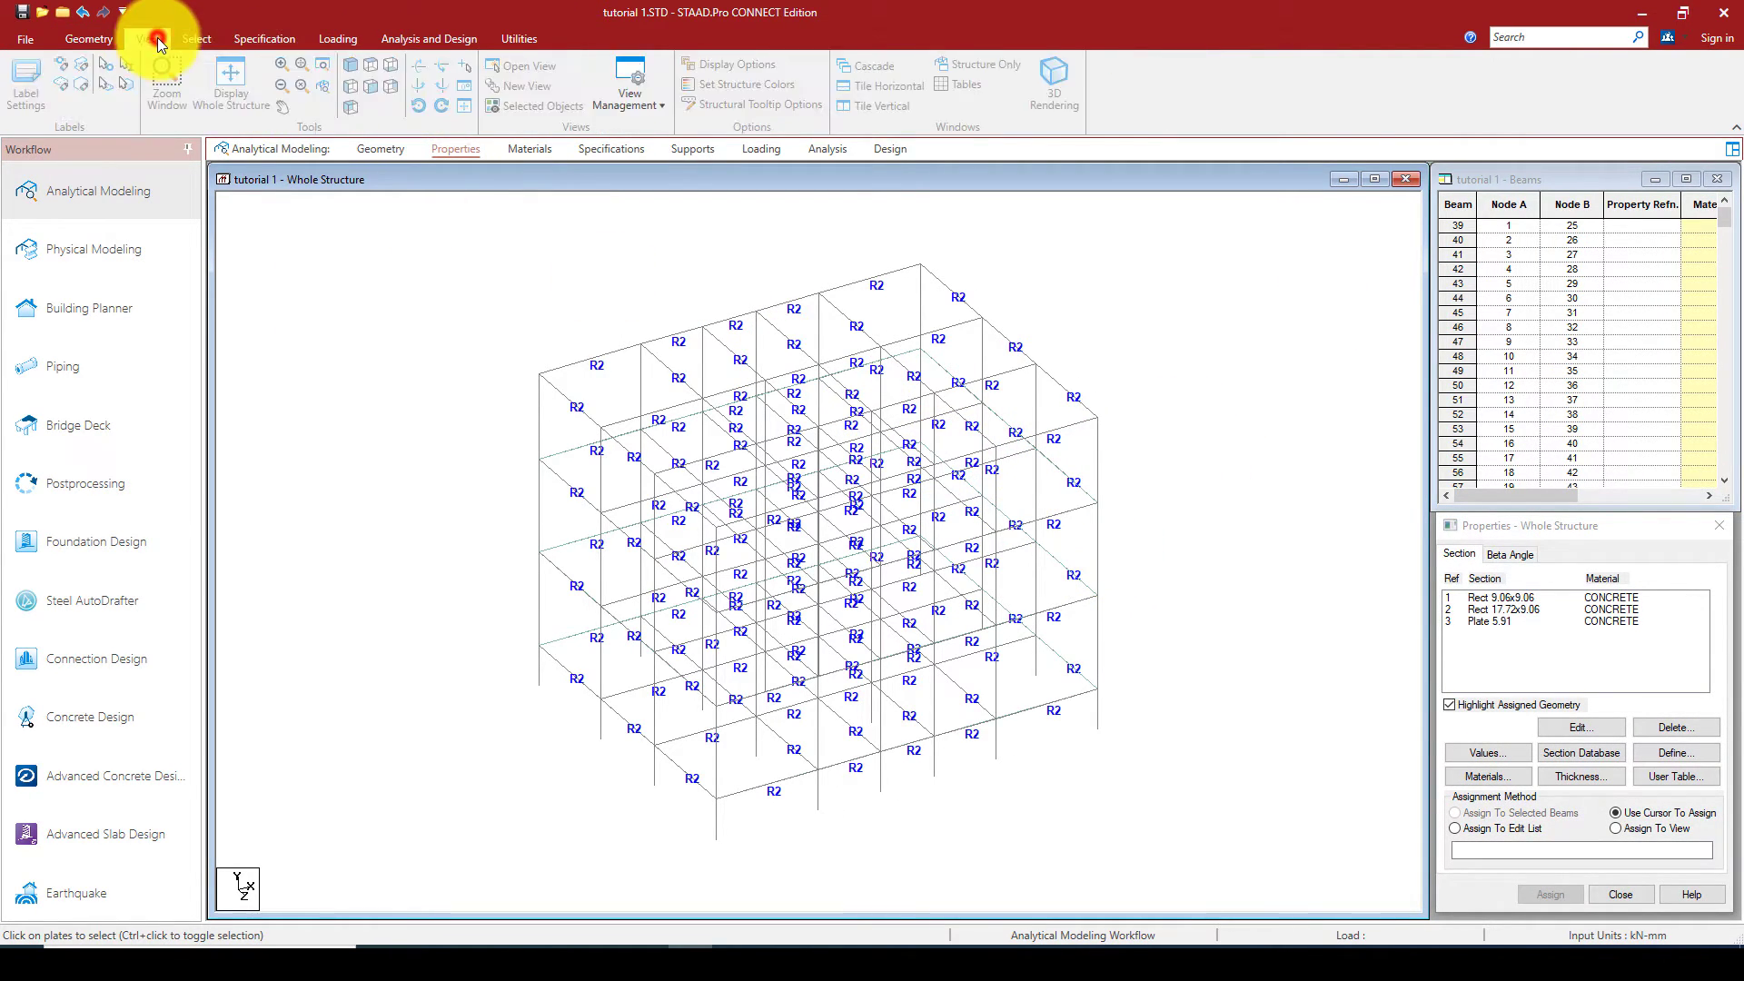
left_click(354, 85)
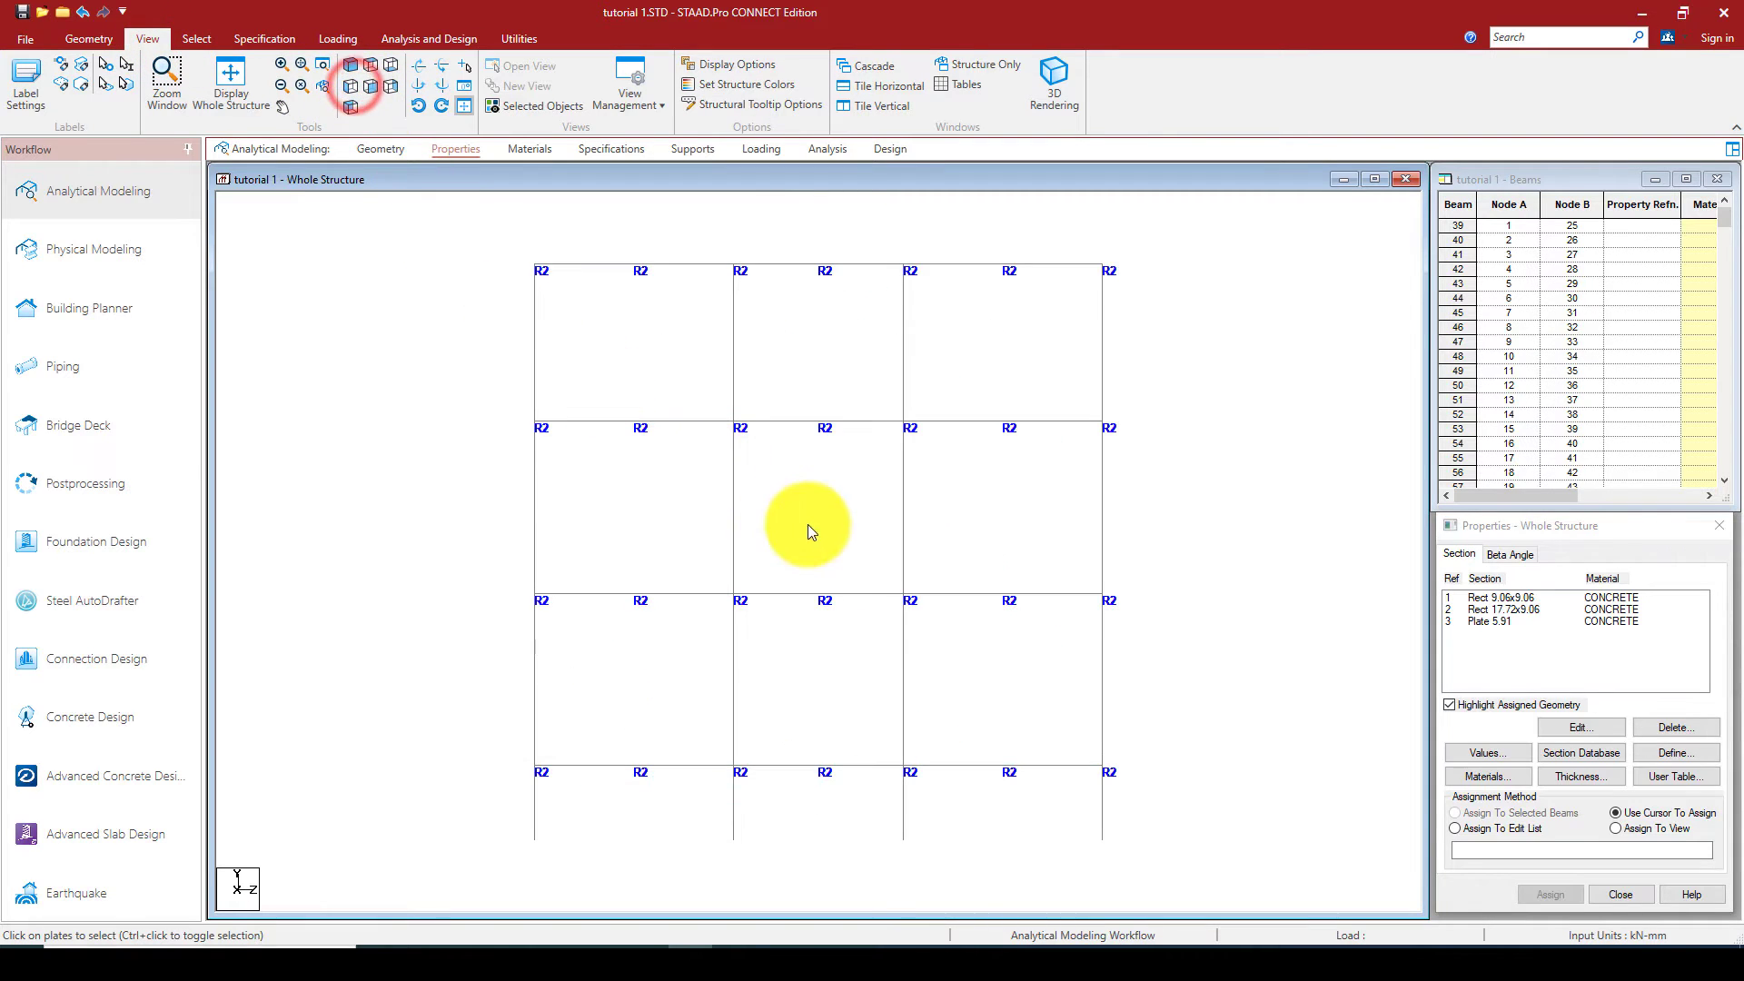
left_click(1501, 598)
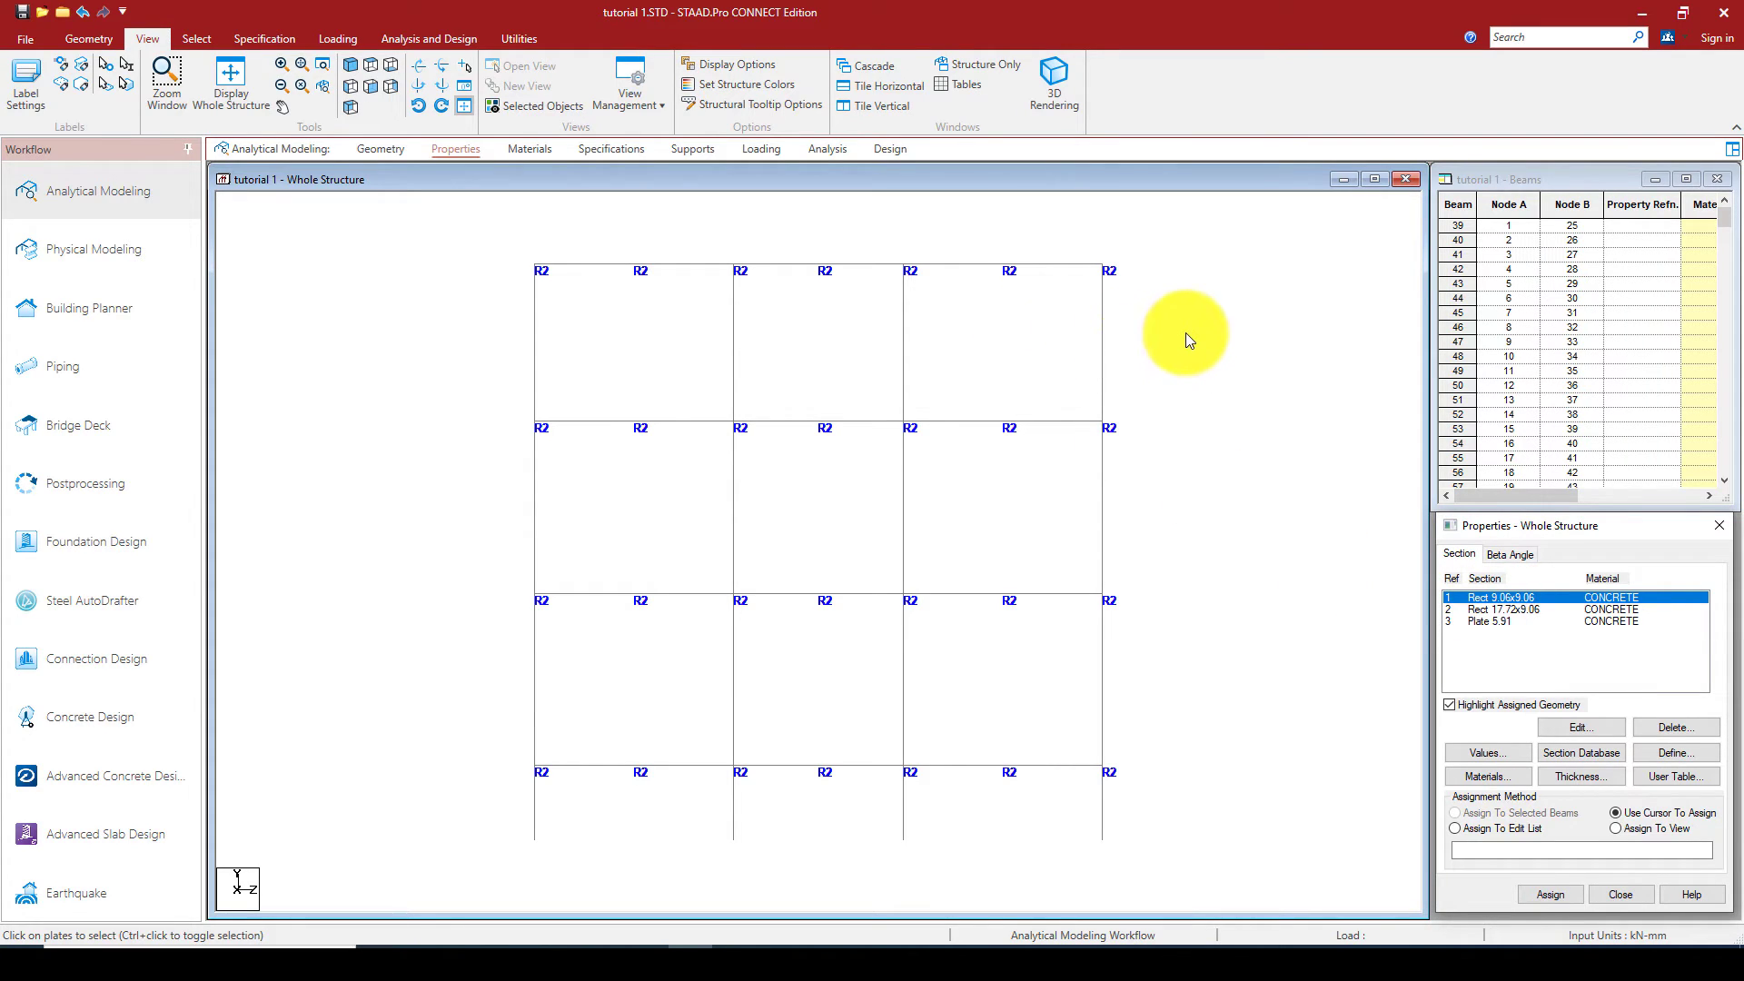
left_click_drag(1200, 328, 354, 362)
left_click(1211, 514)
left_click_drag(1153, 489, 416, 545)
left_click_drag(1161, 674, 410, 741)
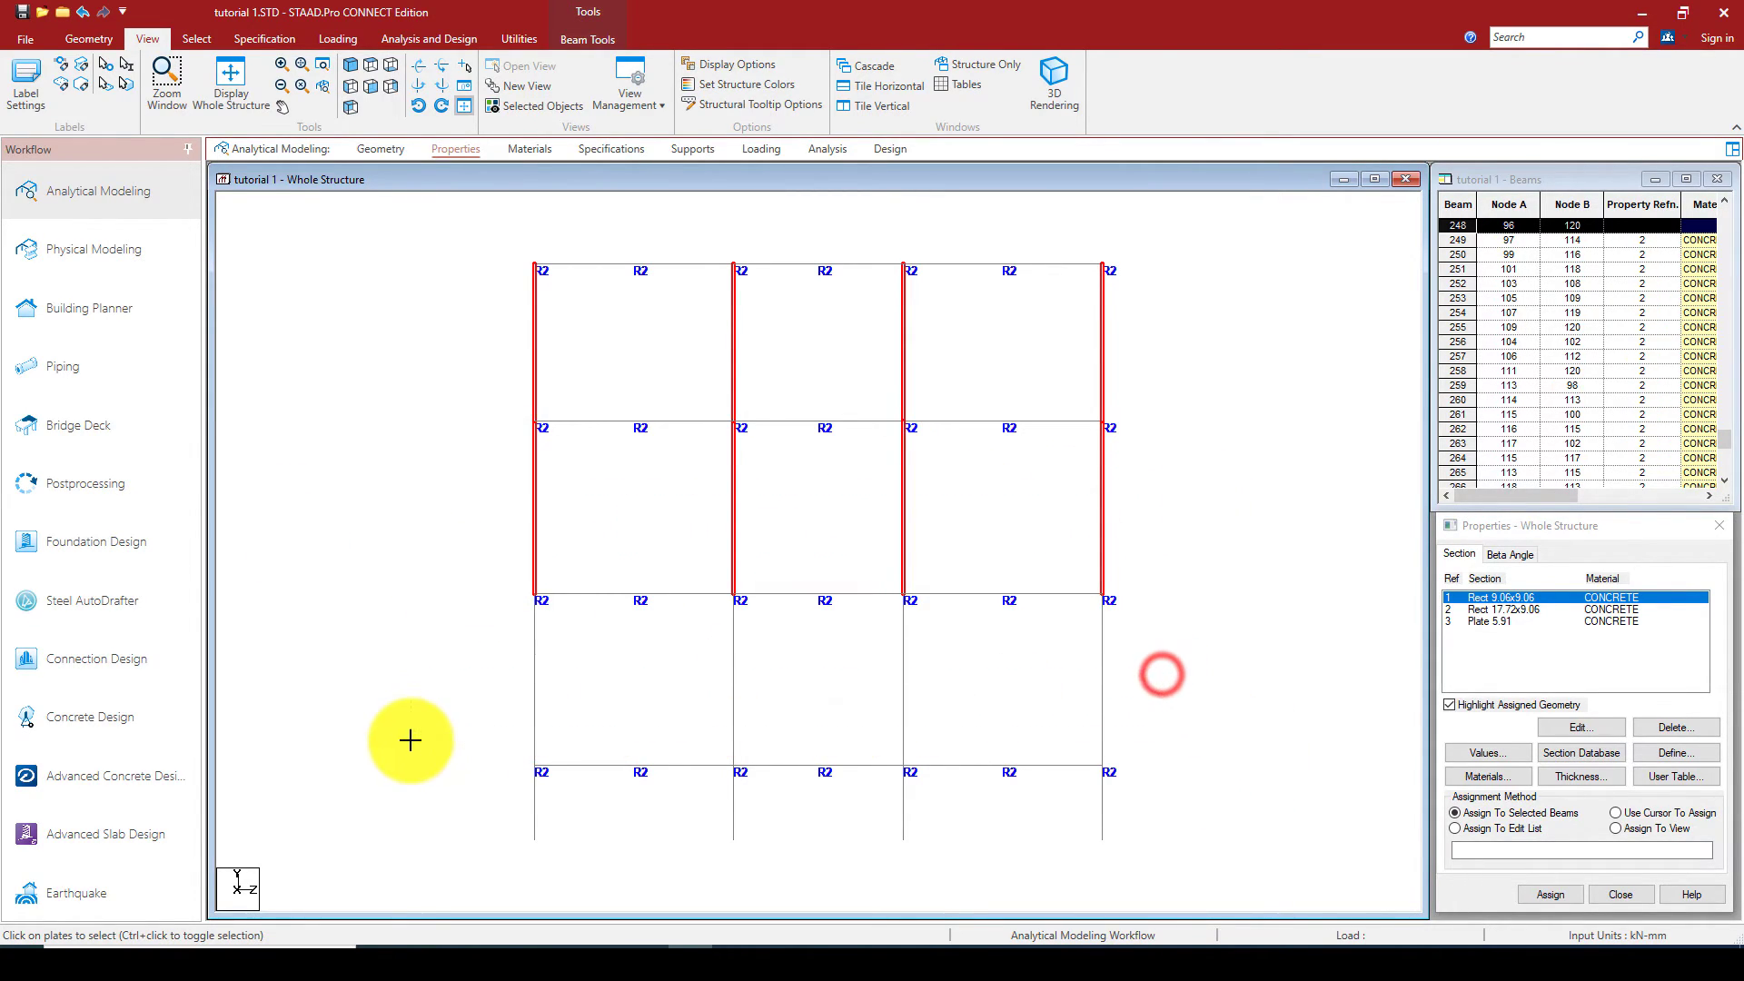
left_click_drag(1138, 814, 404, 884)
left_click_drag(1164, 798, 483, 828)
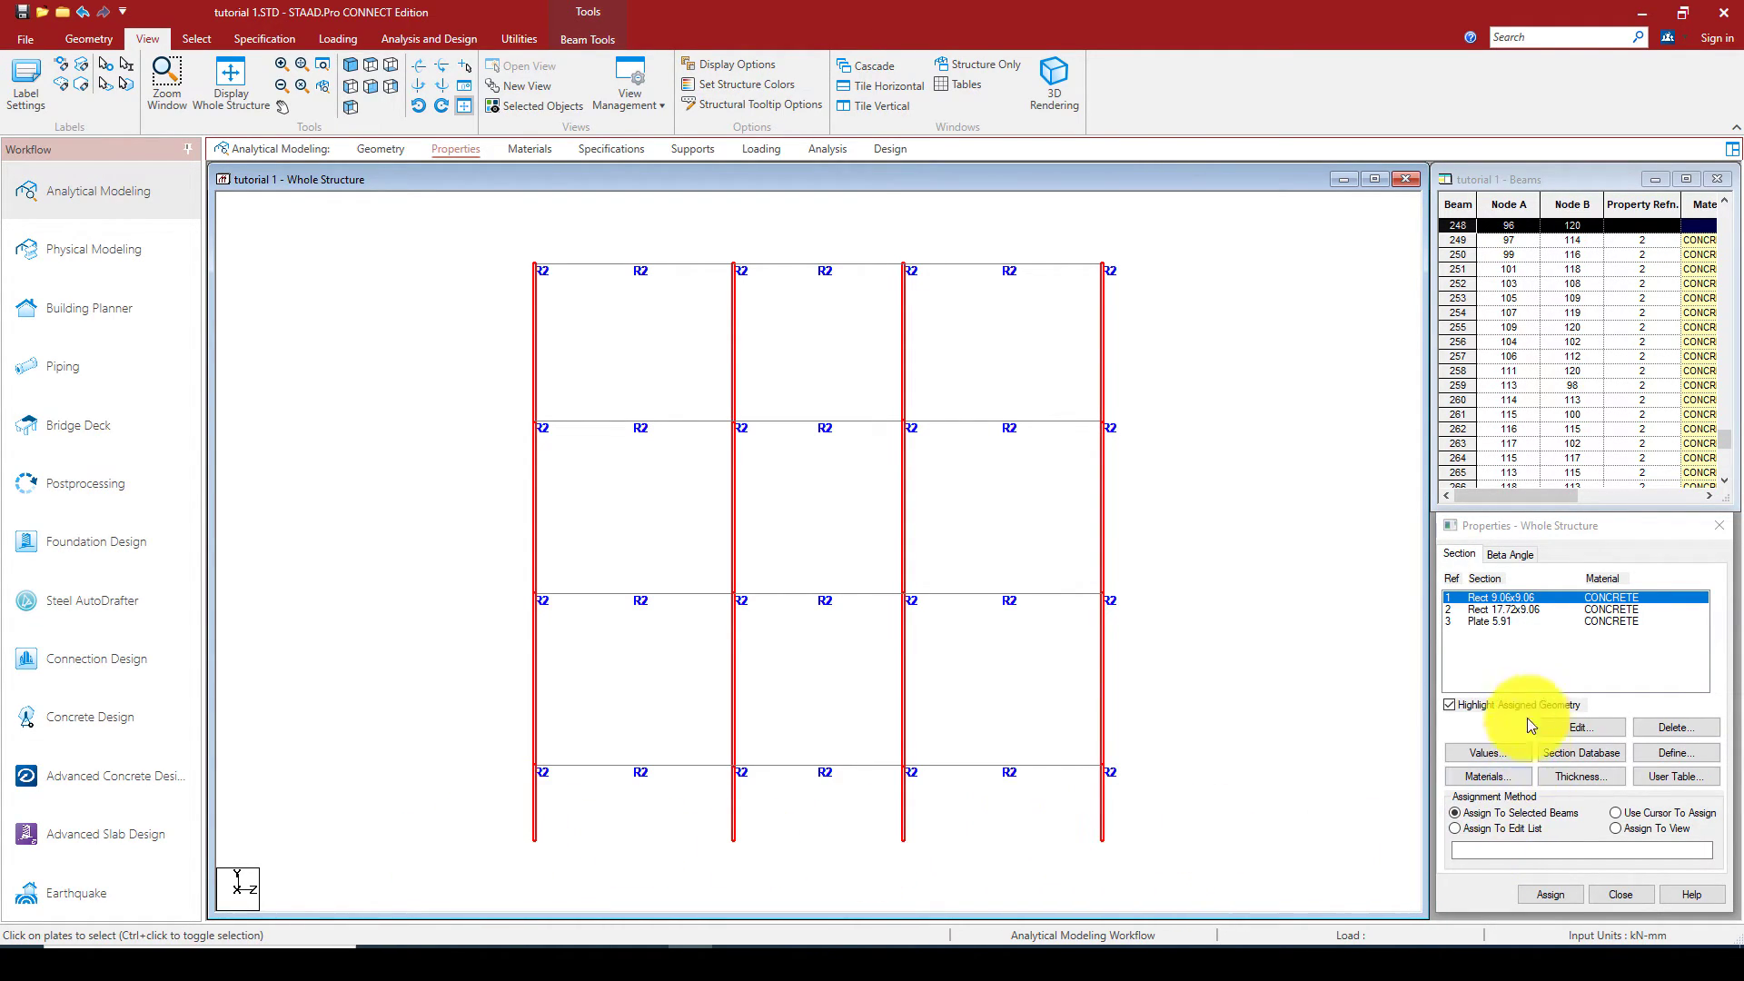
left_click(1543, 895)
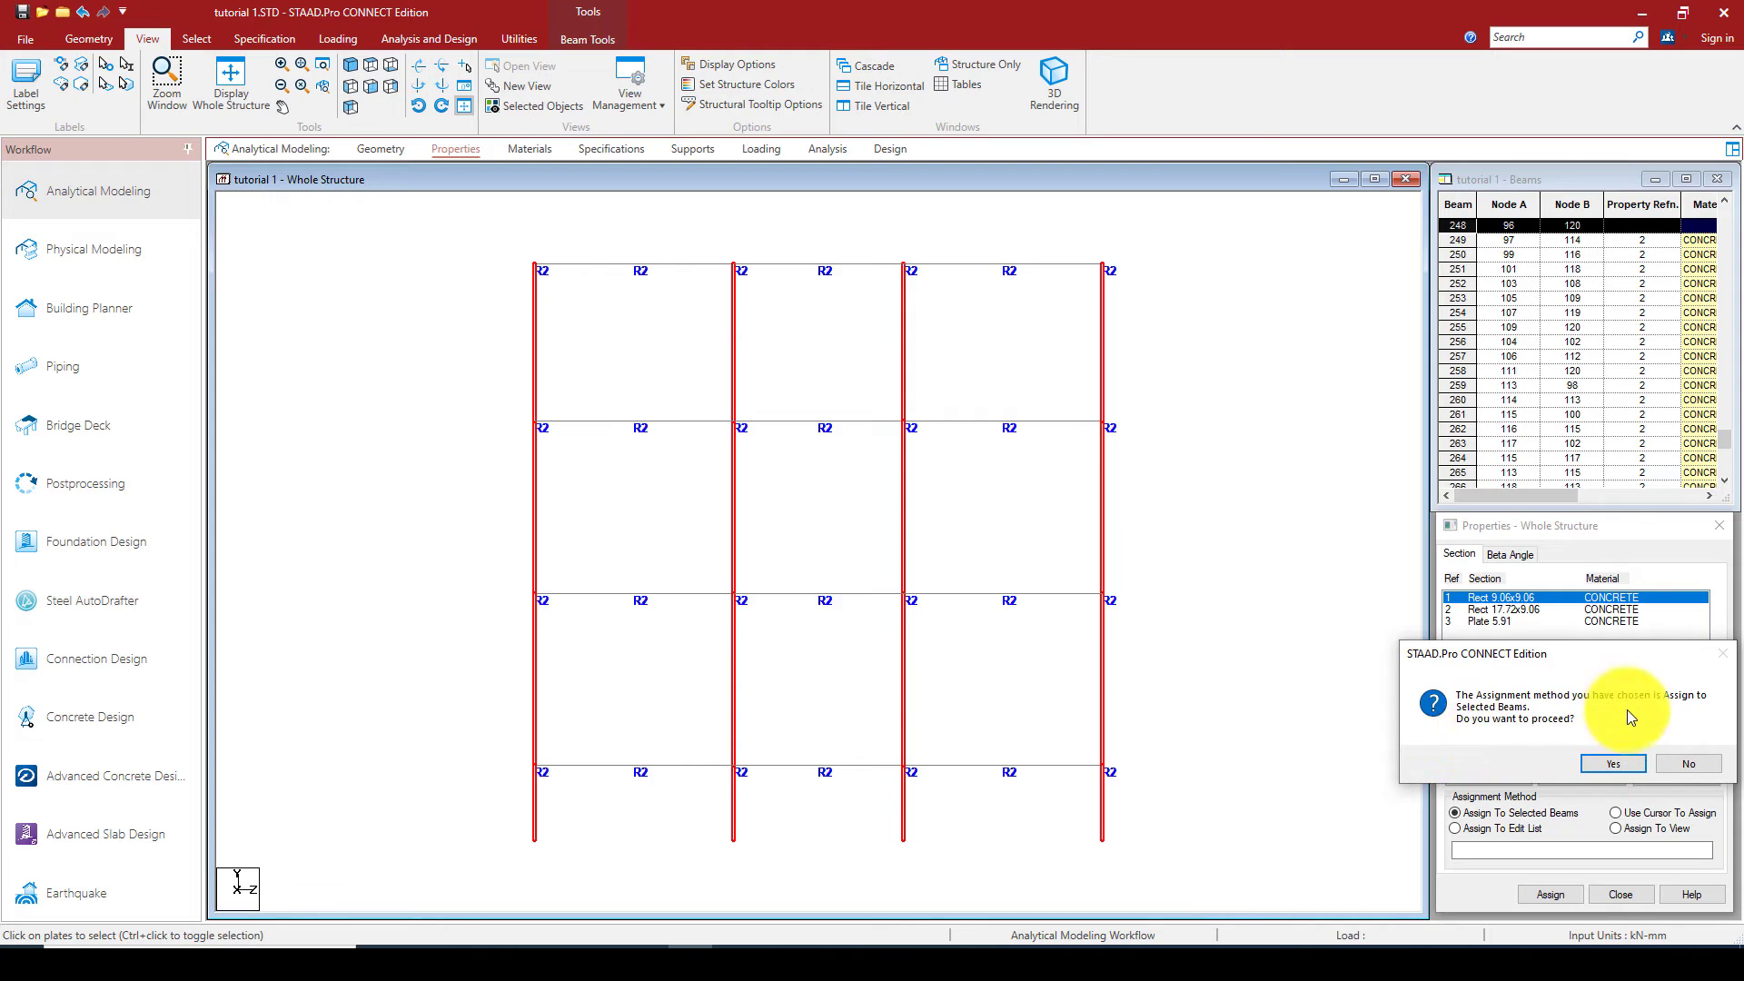
left_click(1602, 765)
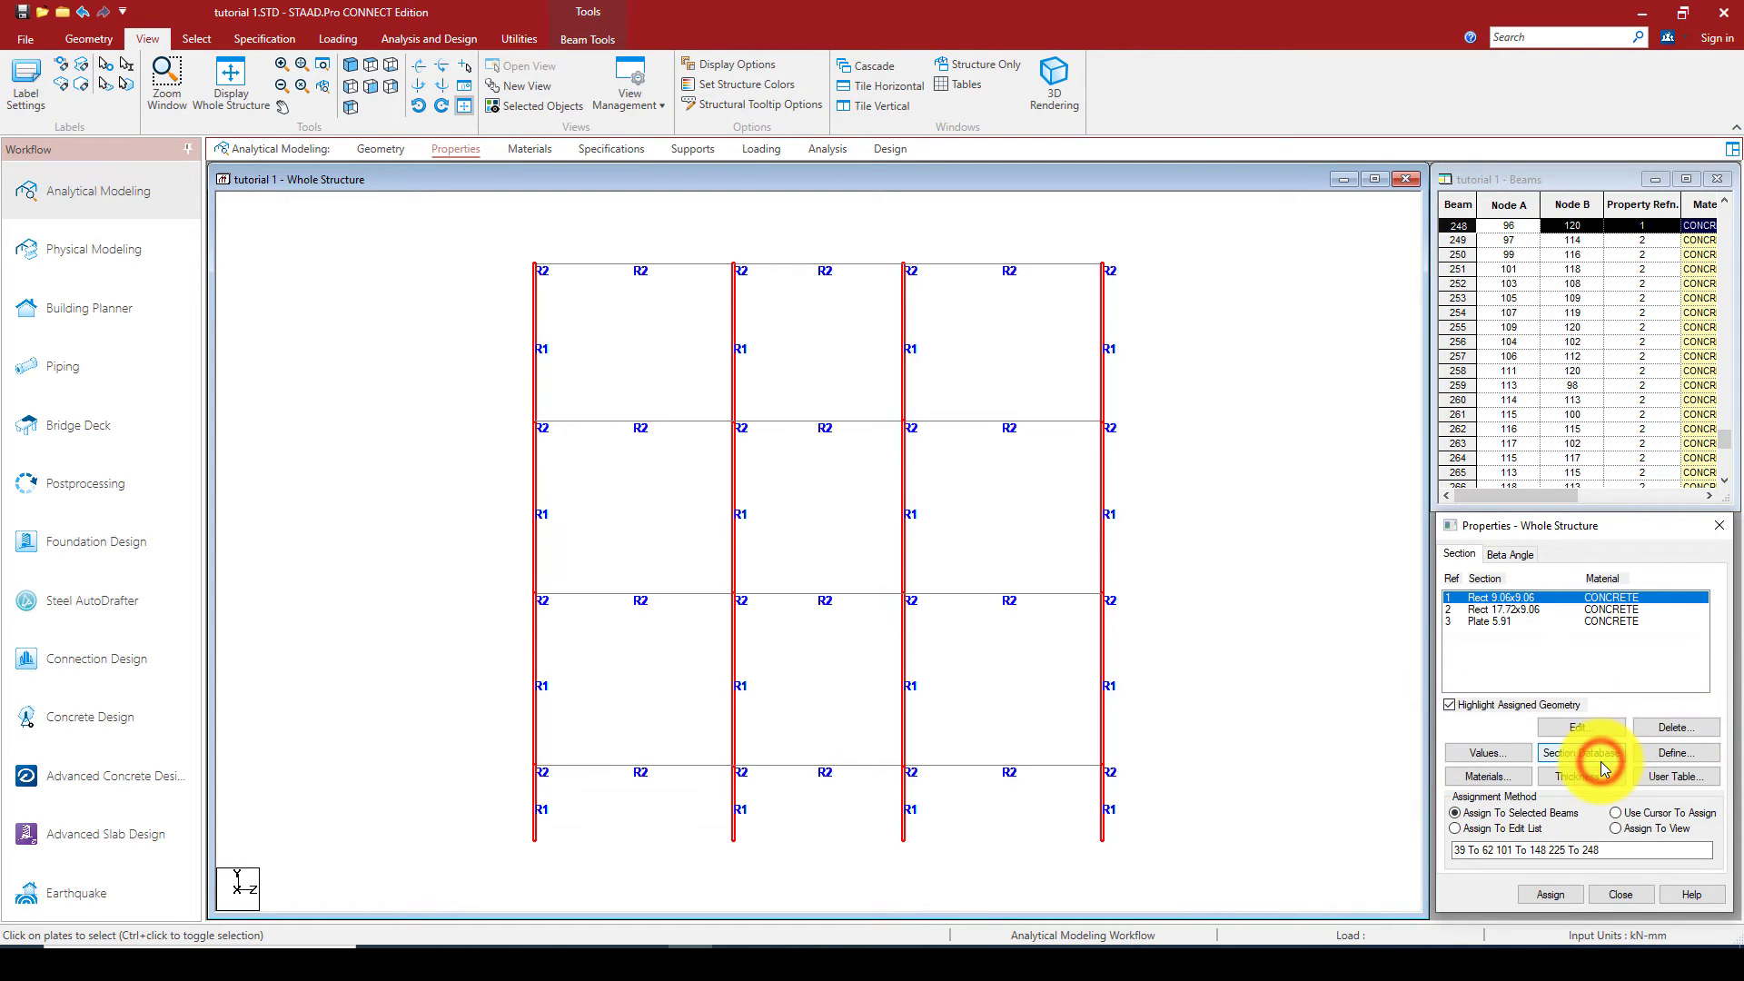
left_click(1273, 592)
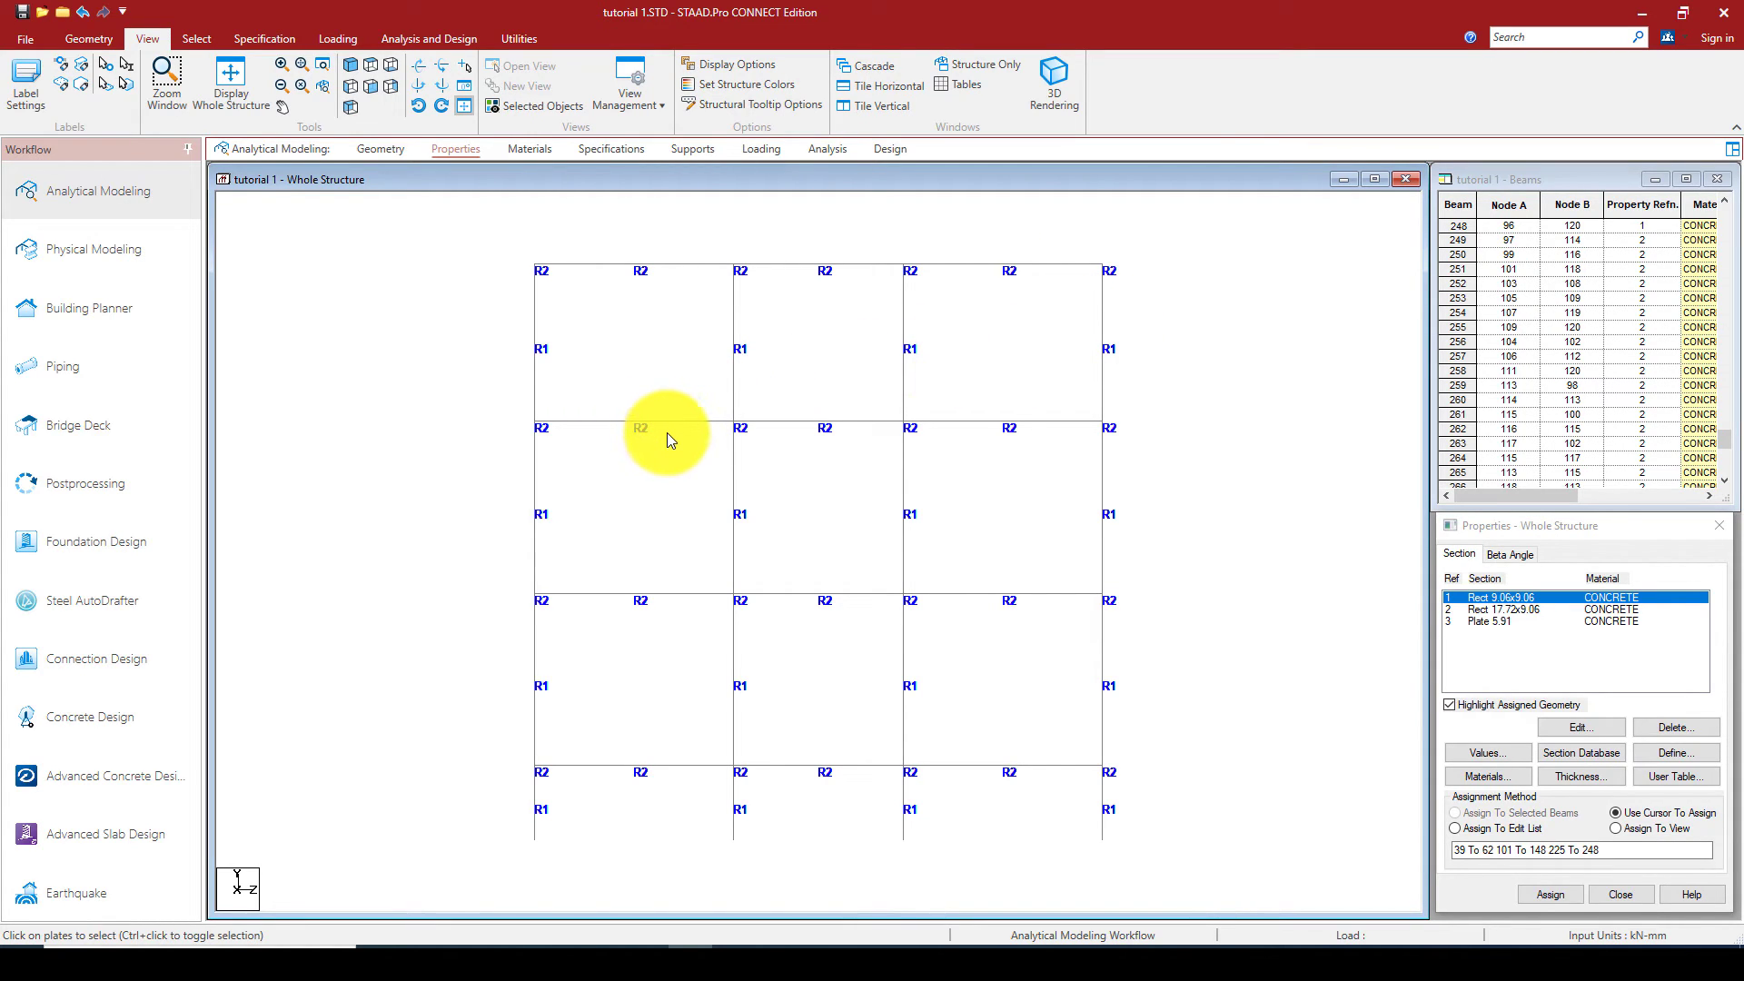
Examine the beams and columns together in an isometric 3D rendering and close the rendering.
left_click(350, 66)
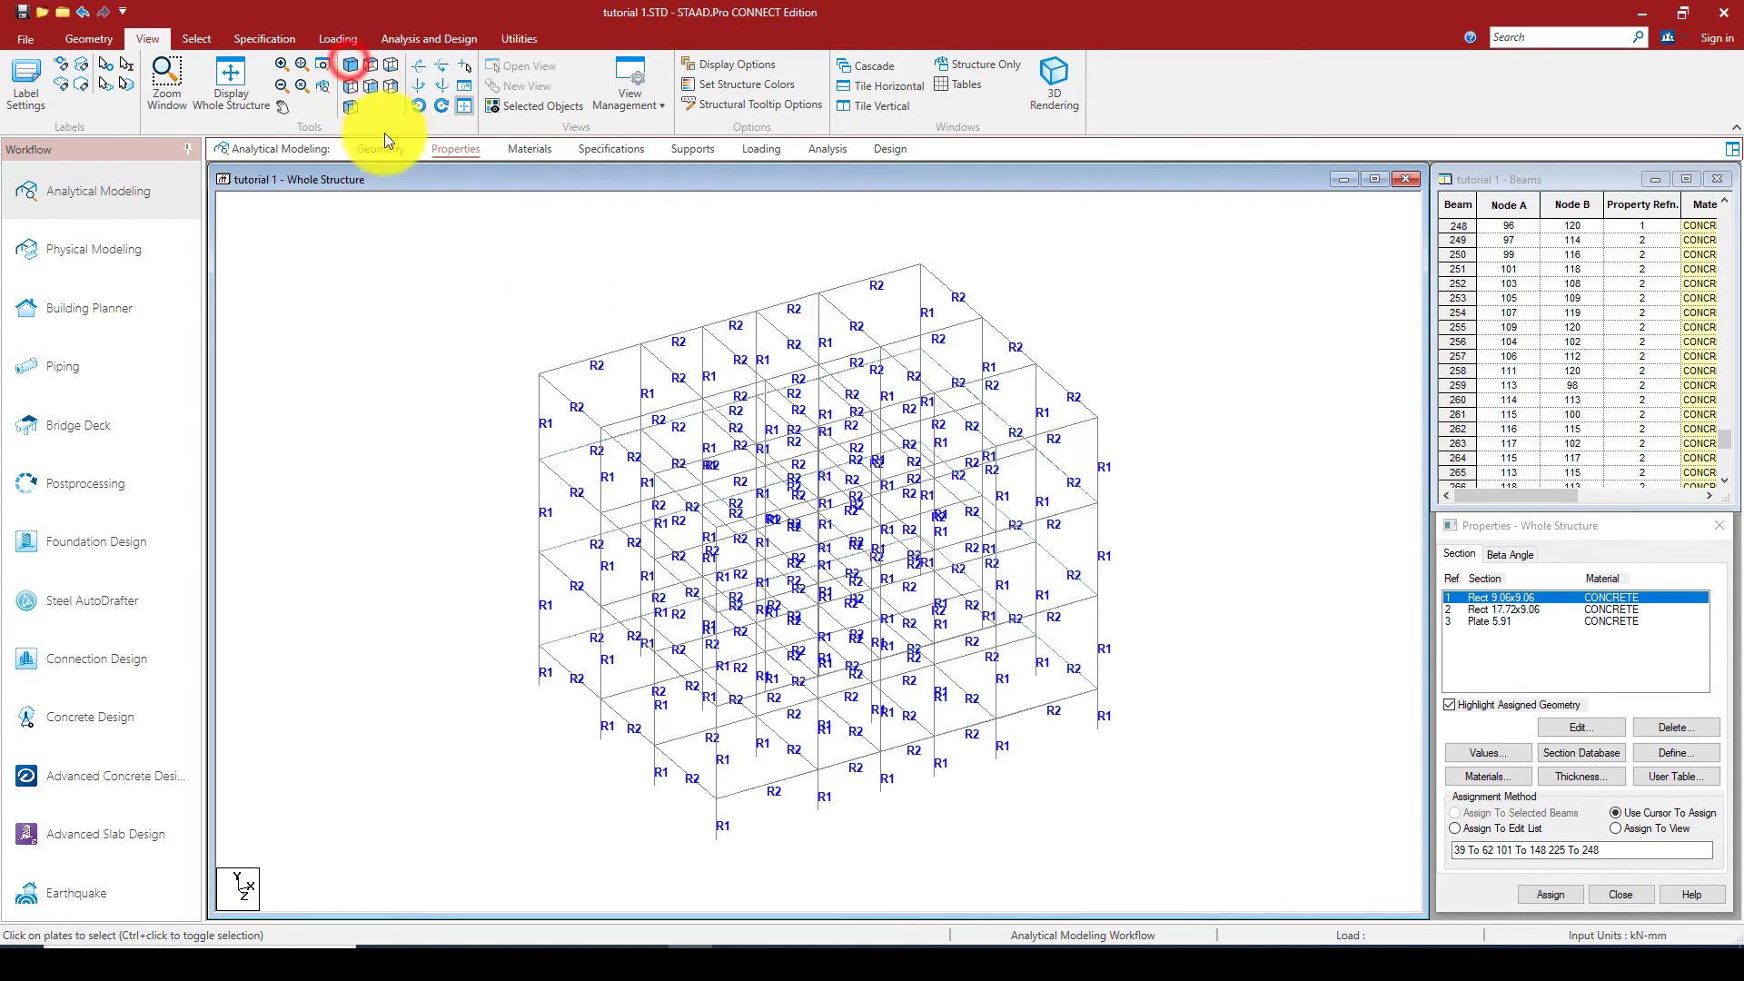
left_click(1046, 71)
left_click_drag(711, 596, 876, 673)
left_click_drag(896, 611, 905, 614)
scroll(1108, 527, "up", 2)
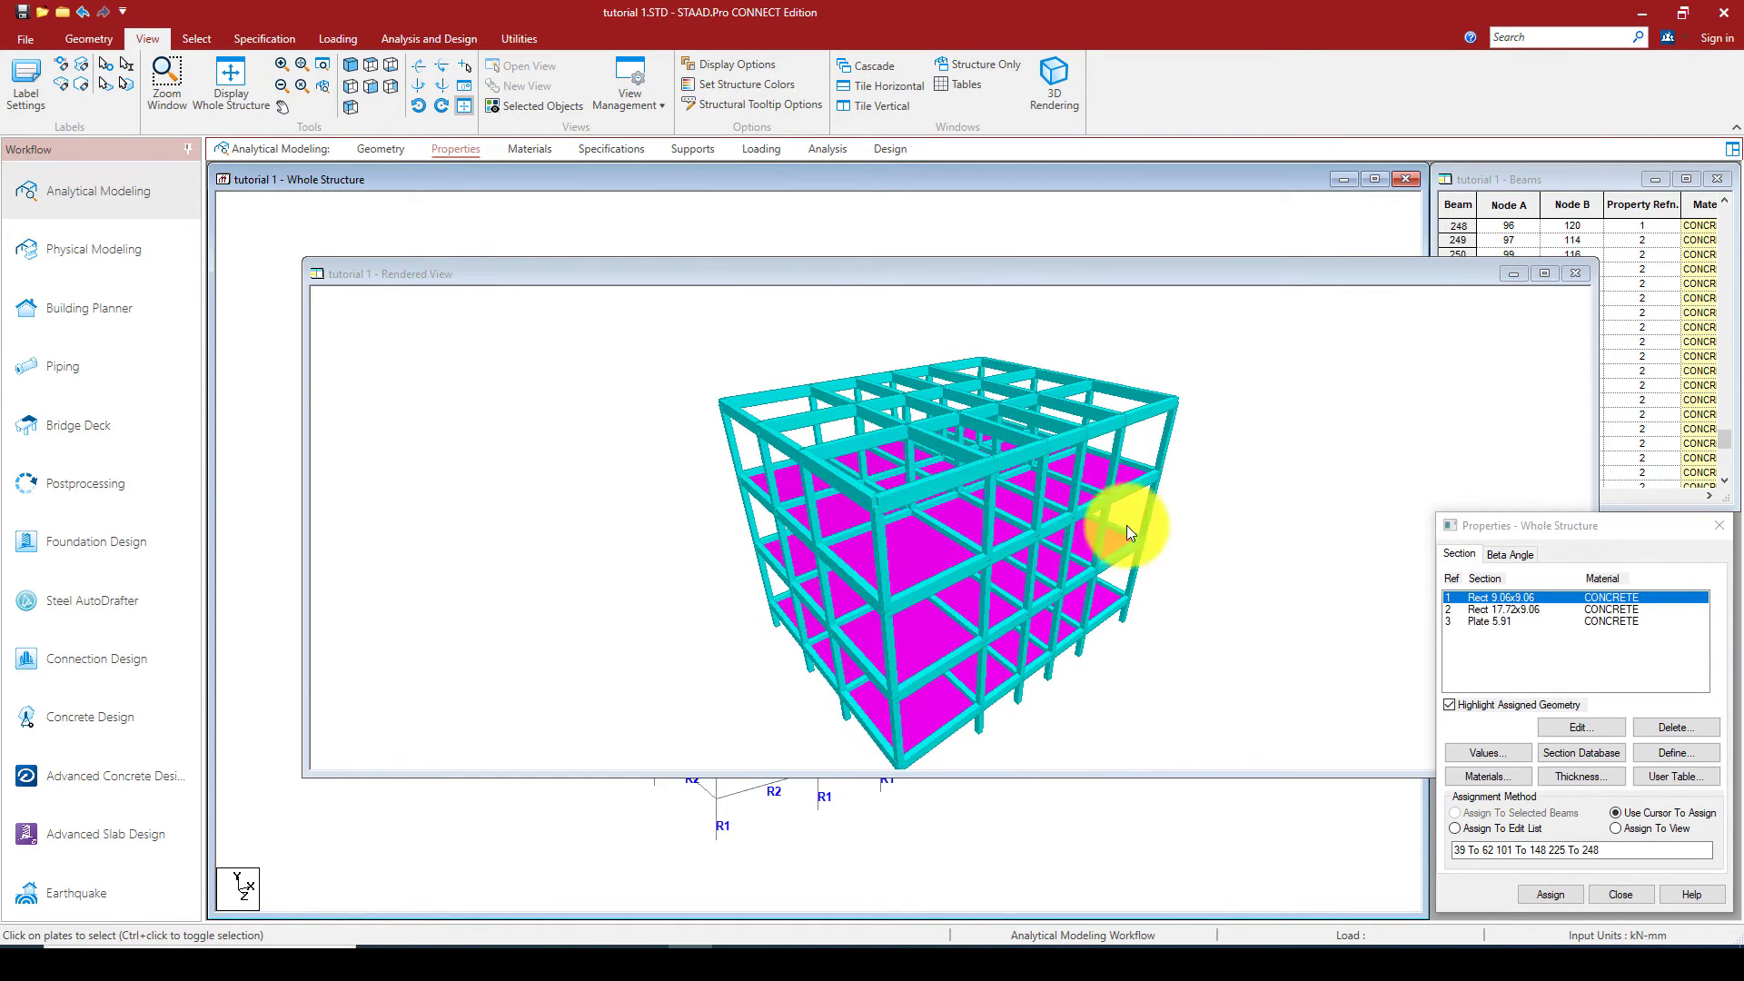
left_click(1583, 274)
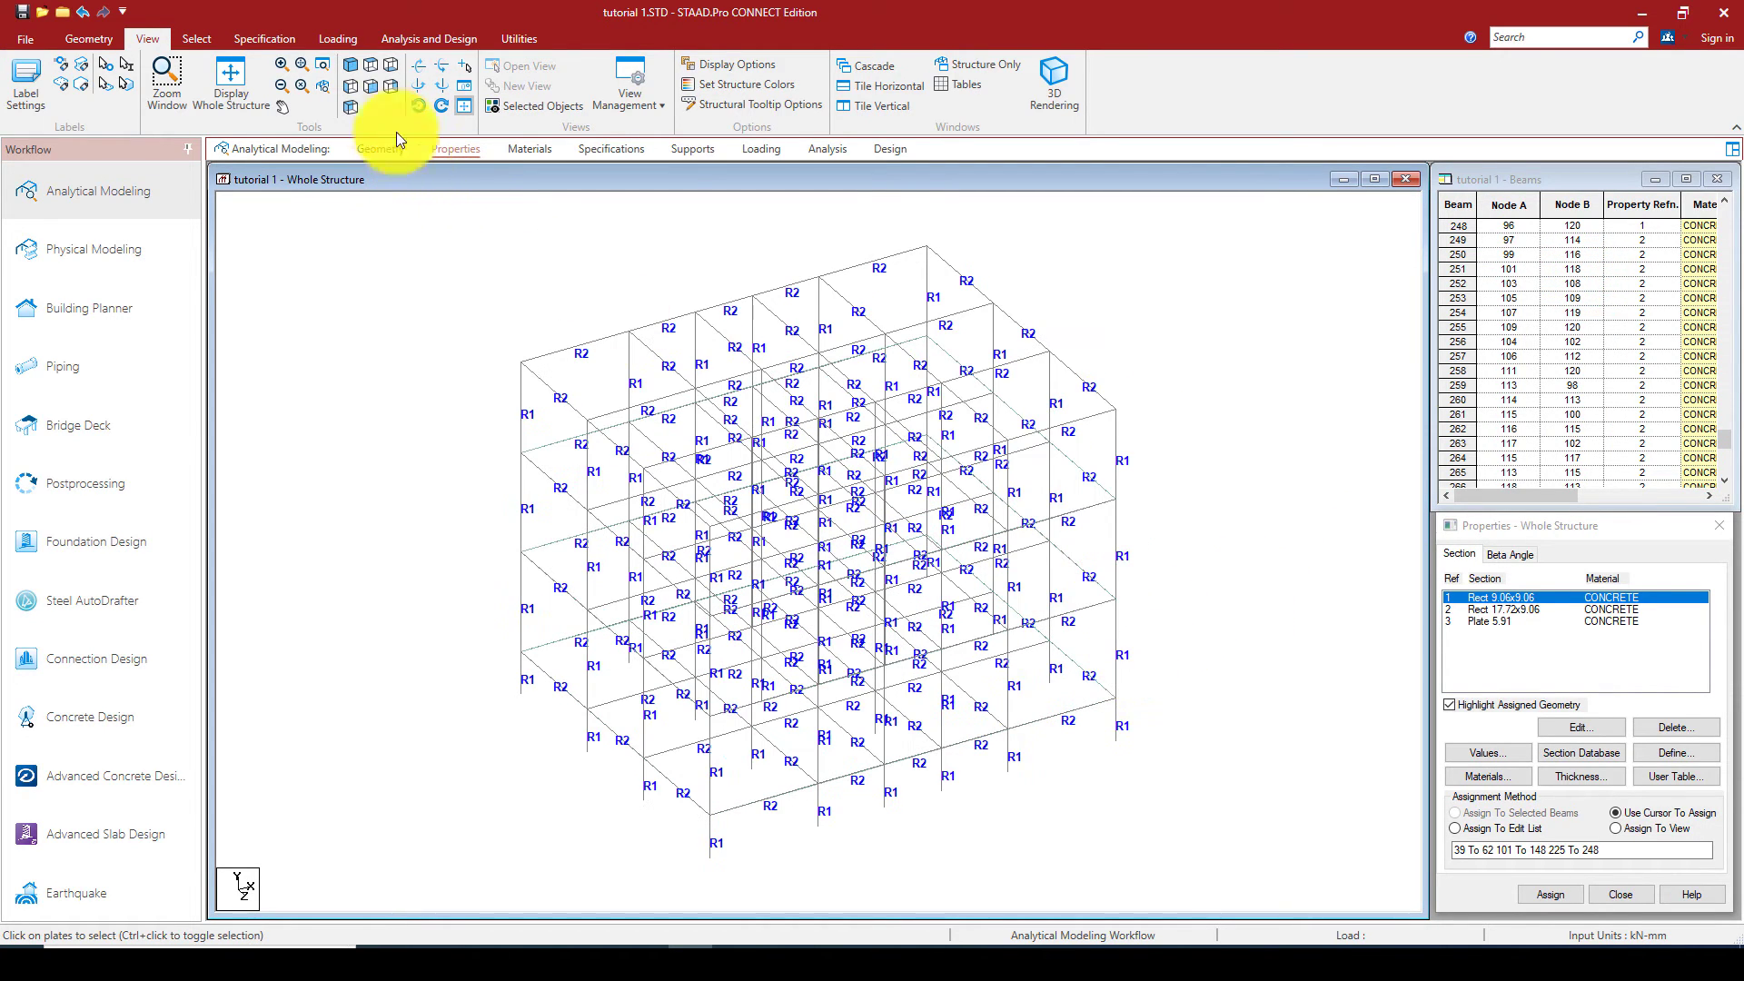
In side elevation, assign the Plate 5.91 thickness to the floor plates of the three levels below the roof and clear the selection.
left_click(350, 86)
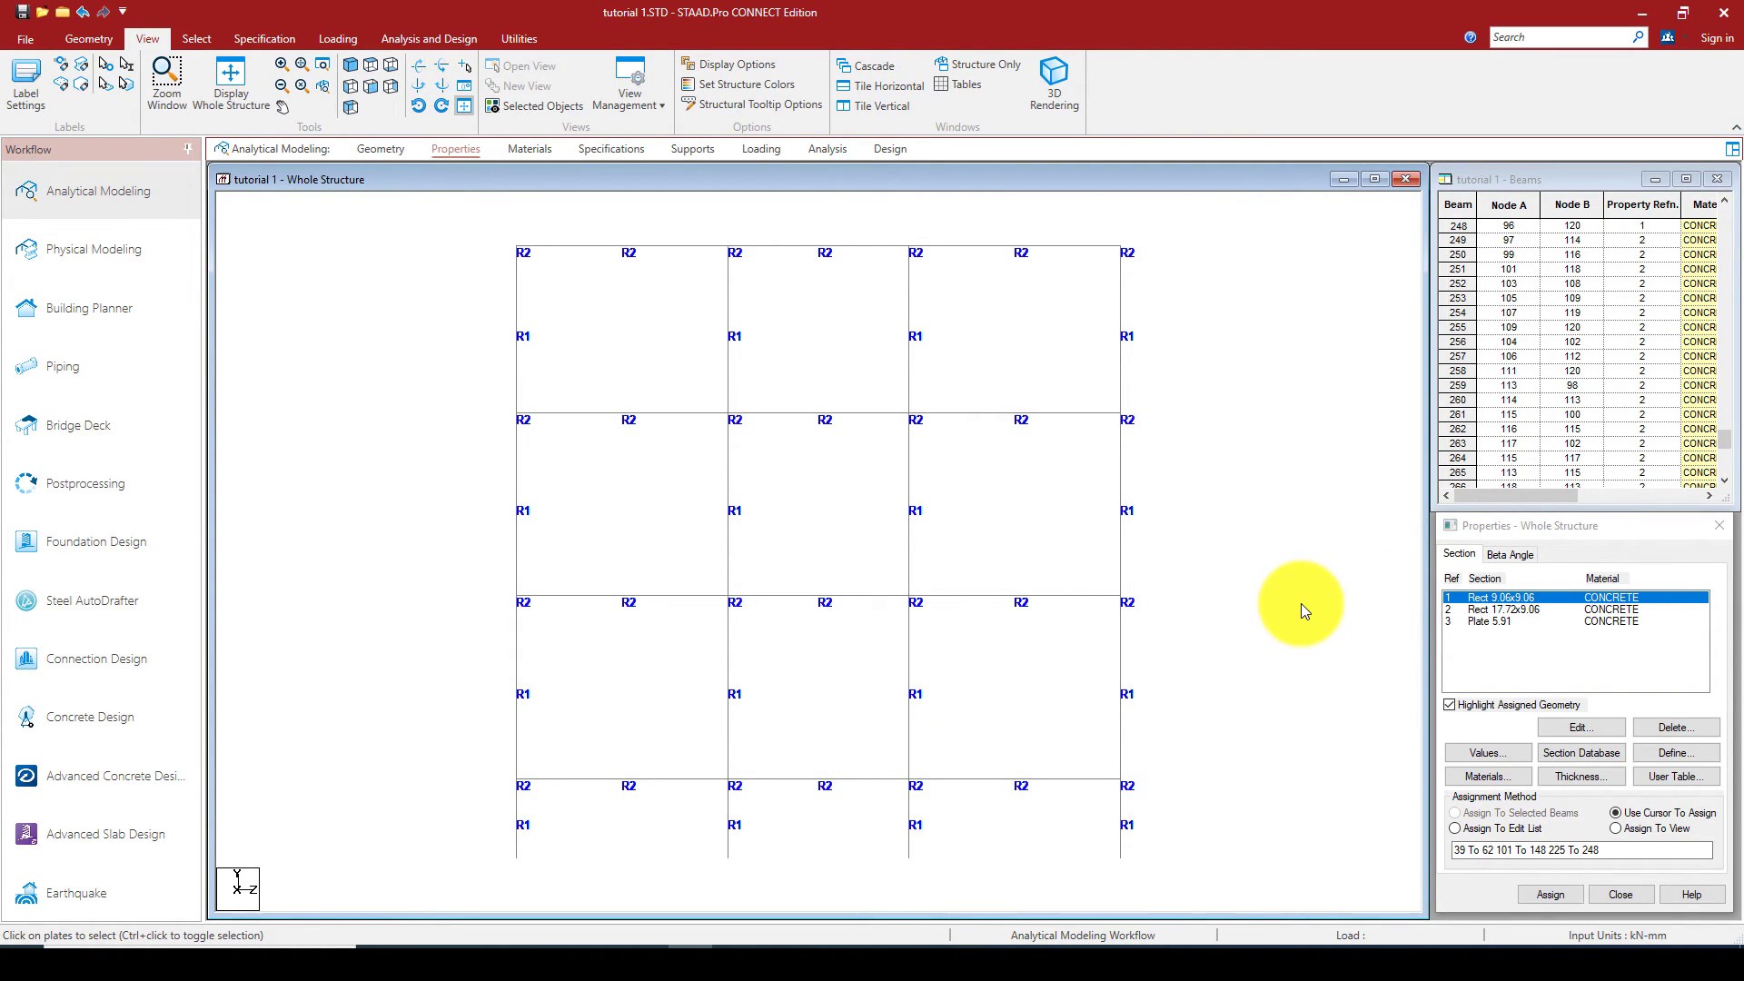
left_click(1498, 621)
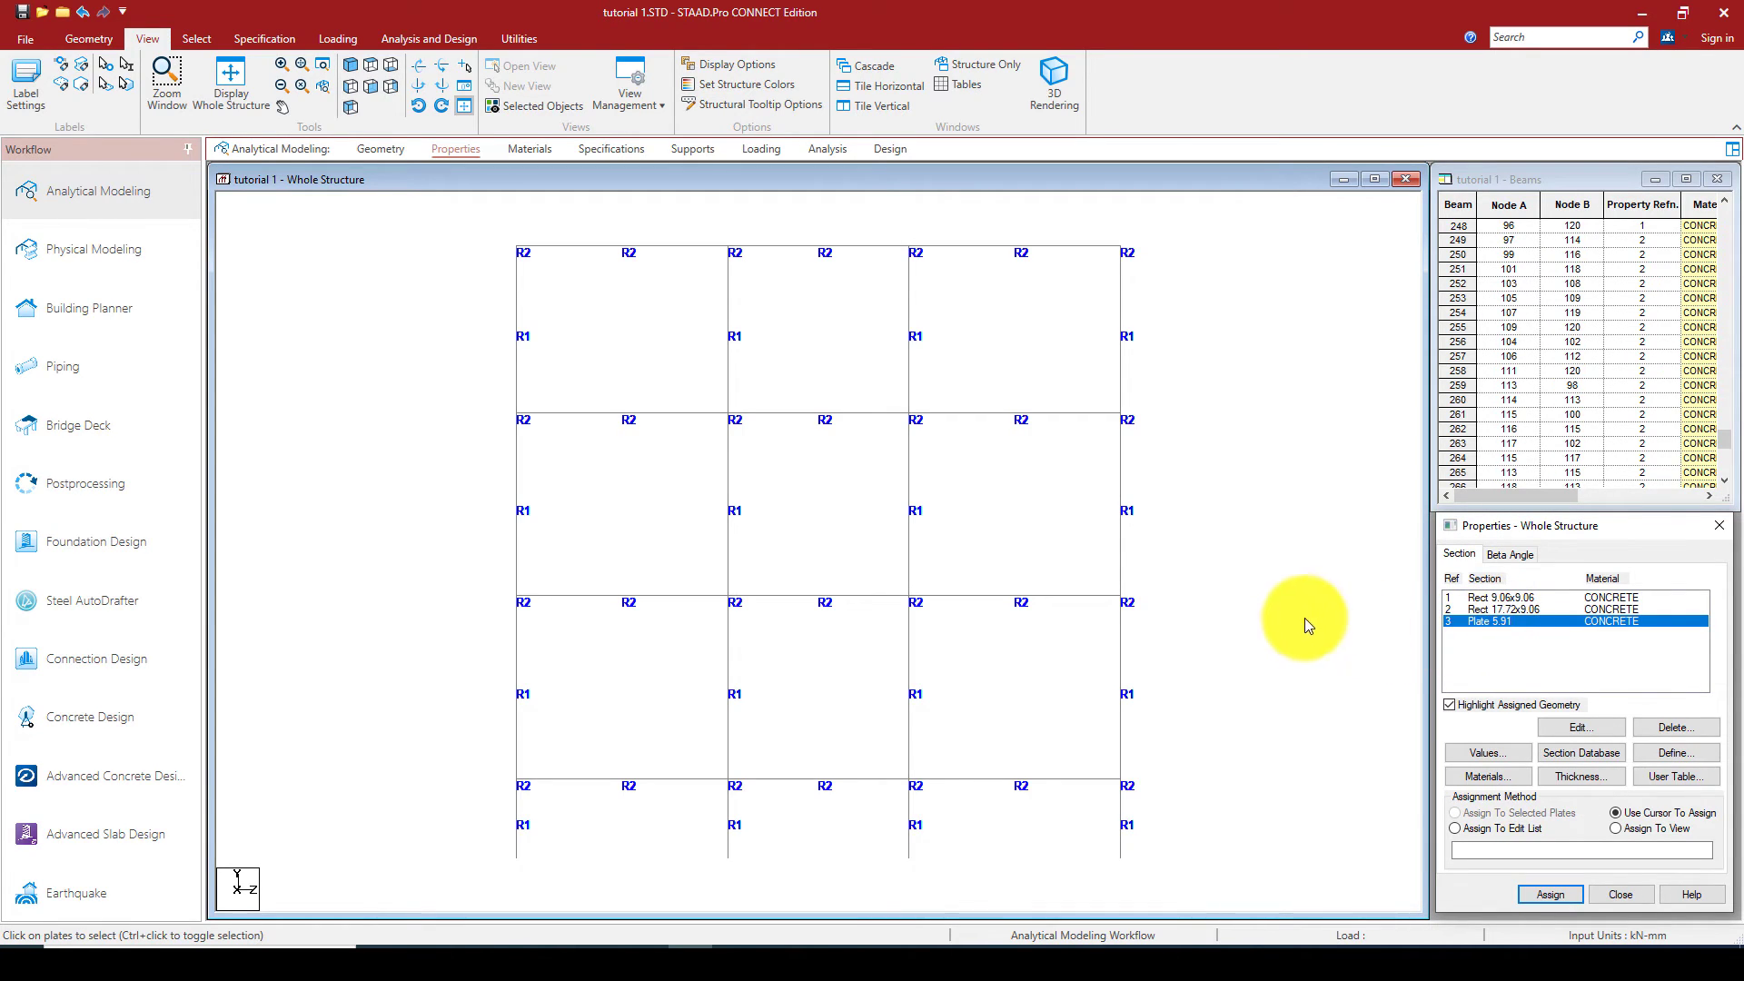
right_click(1251, 607)
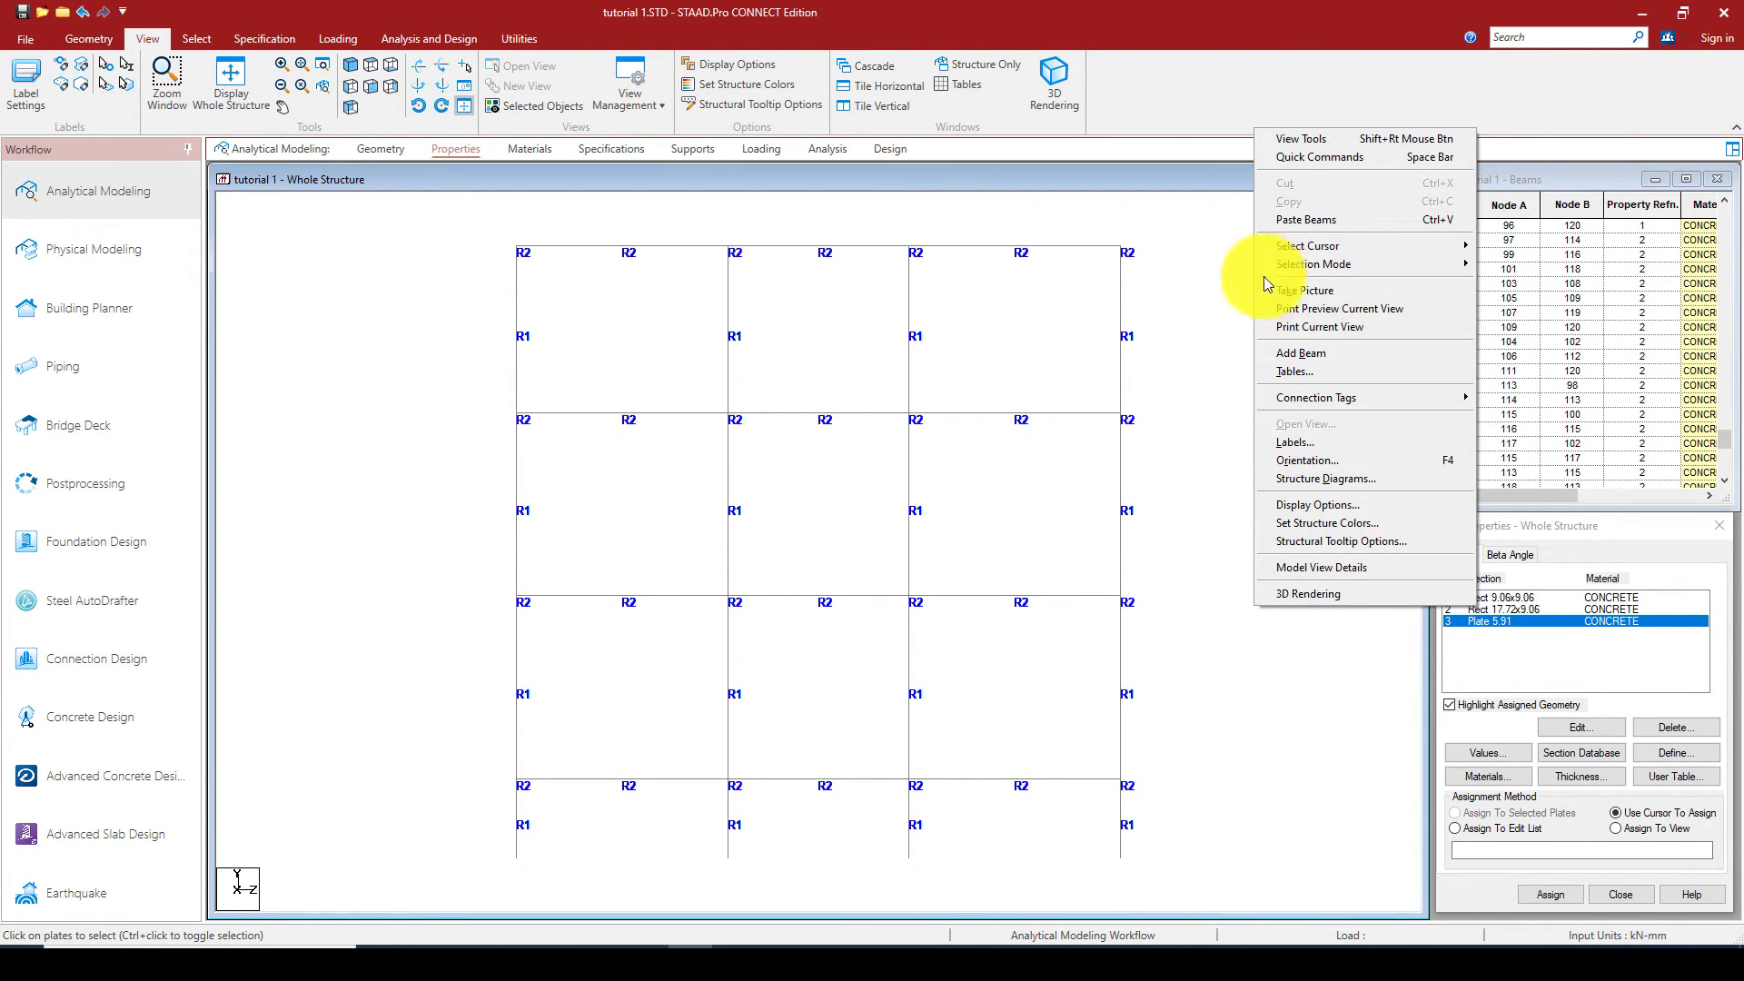
mouse_move(1289, 245)
left_click(1522, 287)
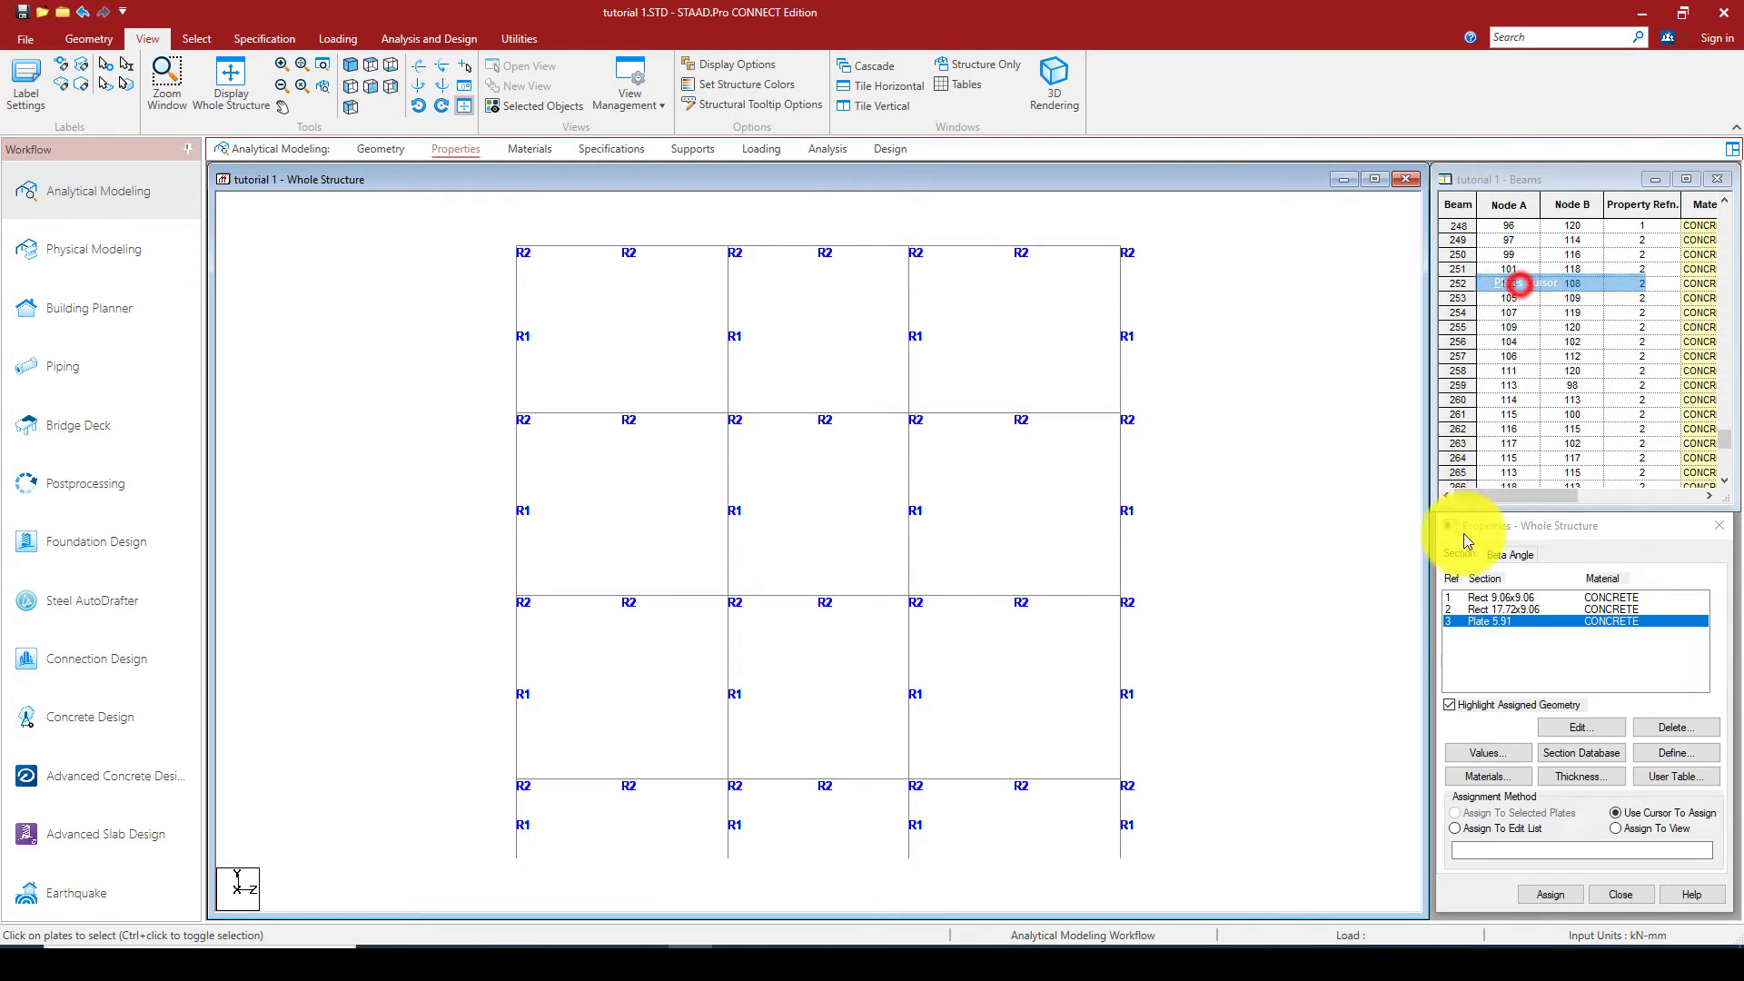
left_click_drag(1208, 736, 342, 793)
left_click_drag(1157, 567, 381, 629)
left_click_drag(1148, 393, 414, 472)
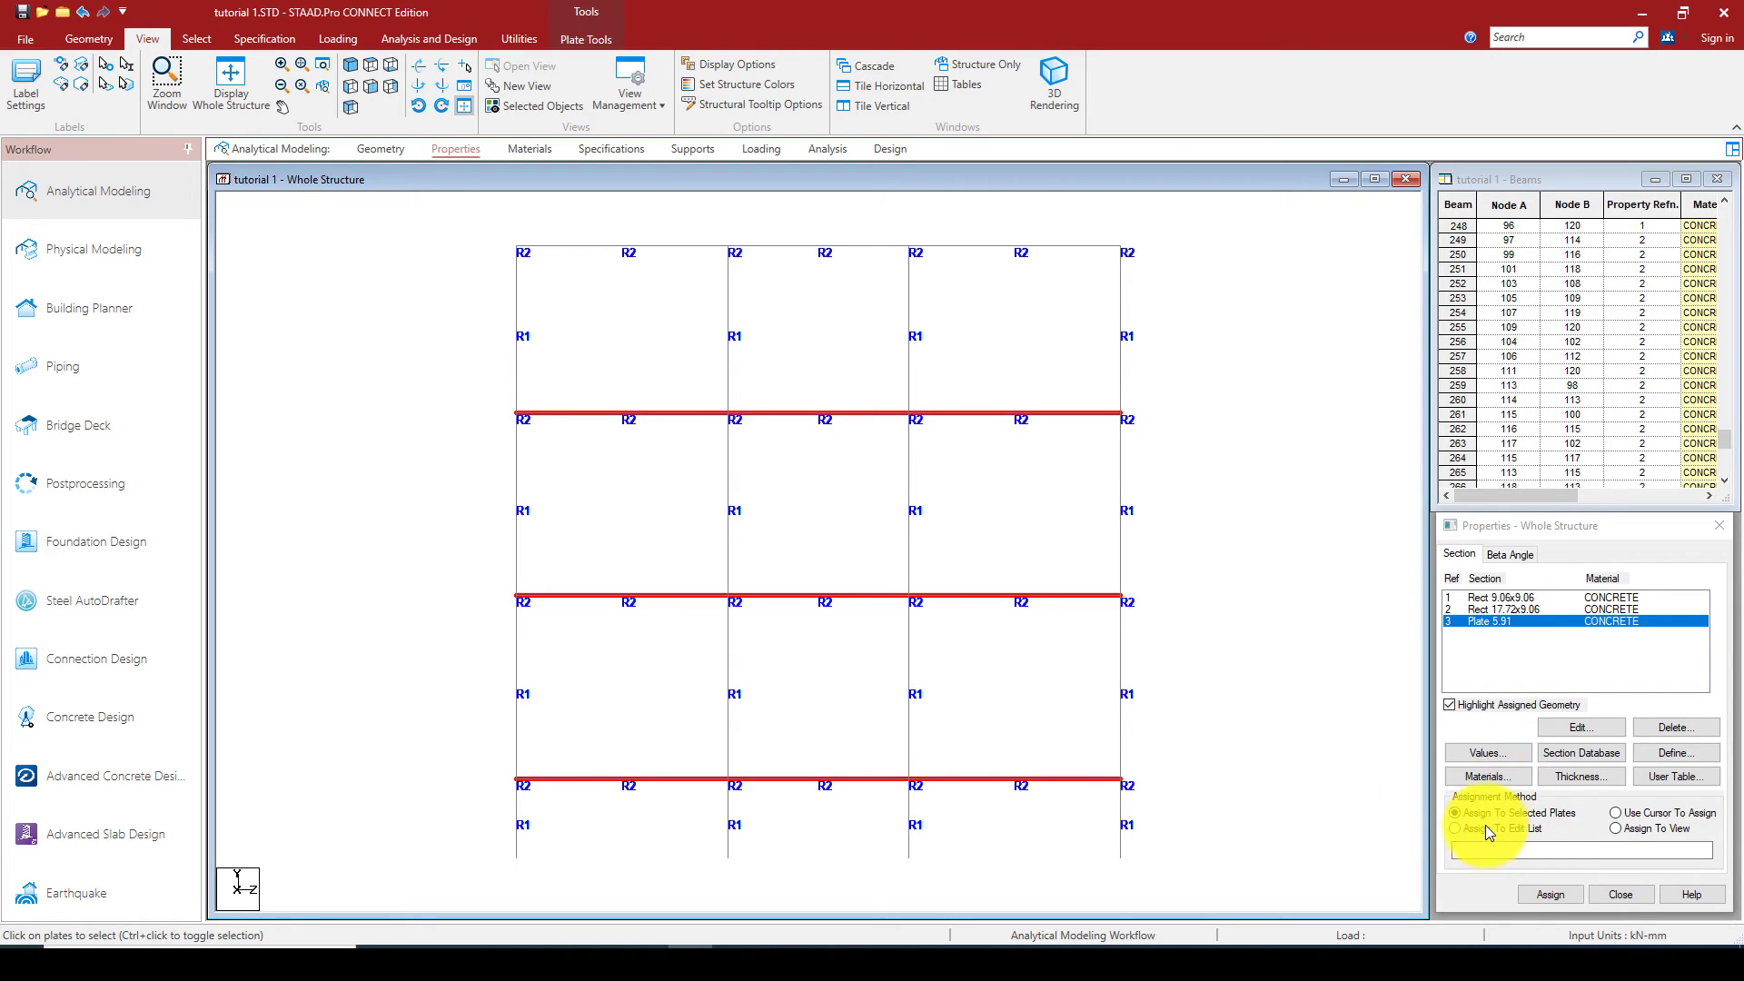
left_click(1548, 894)
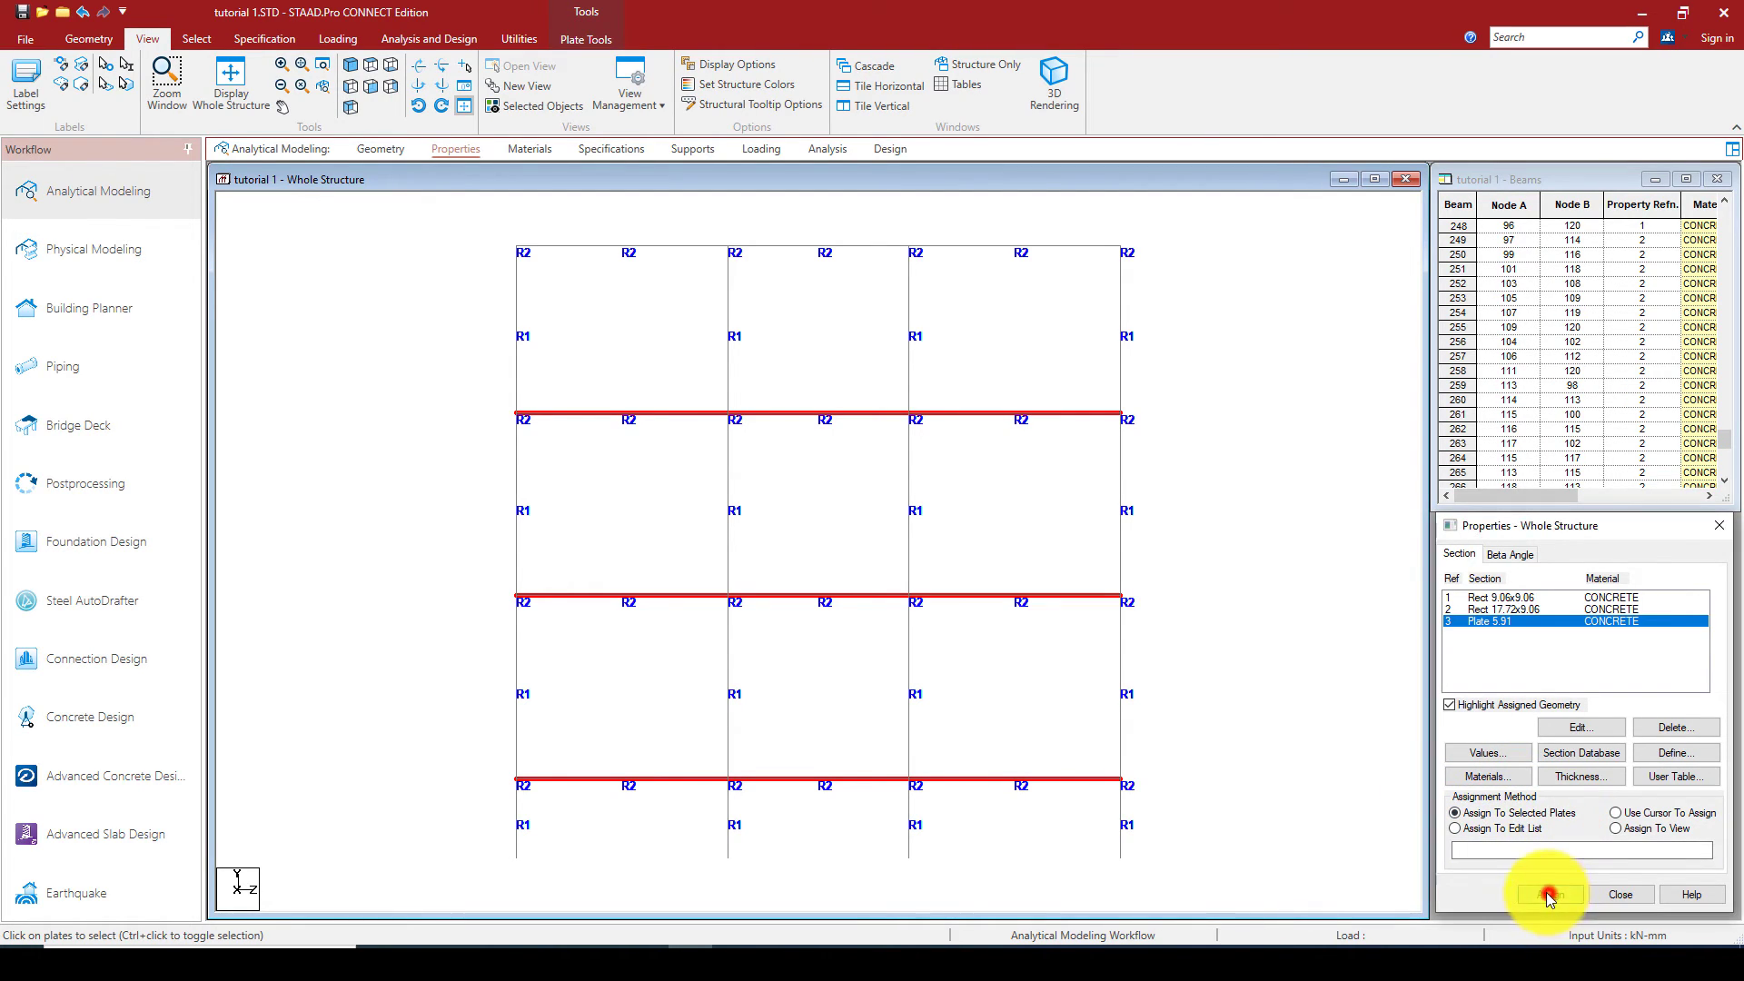
left_click(1608, 768)
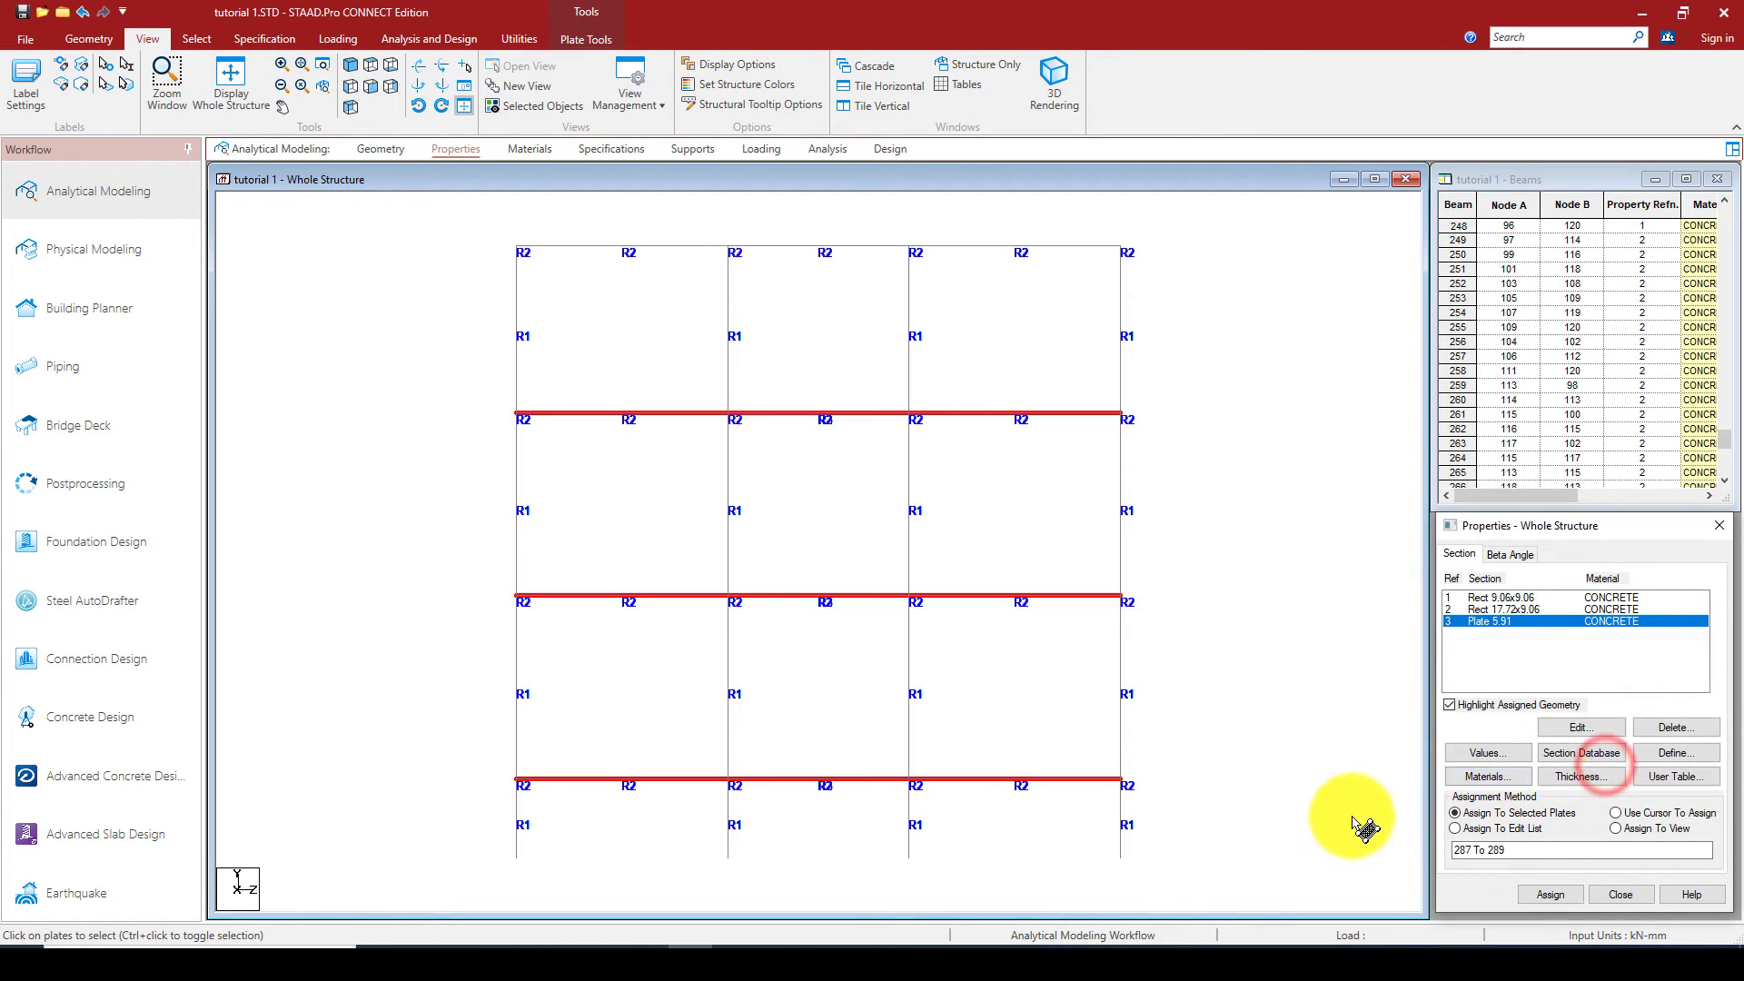
left_click(1308, 661)
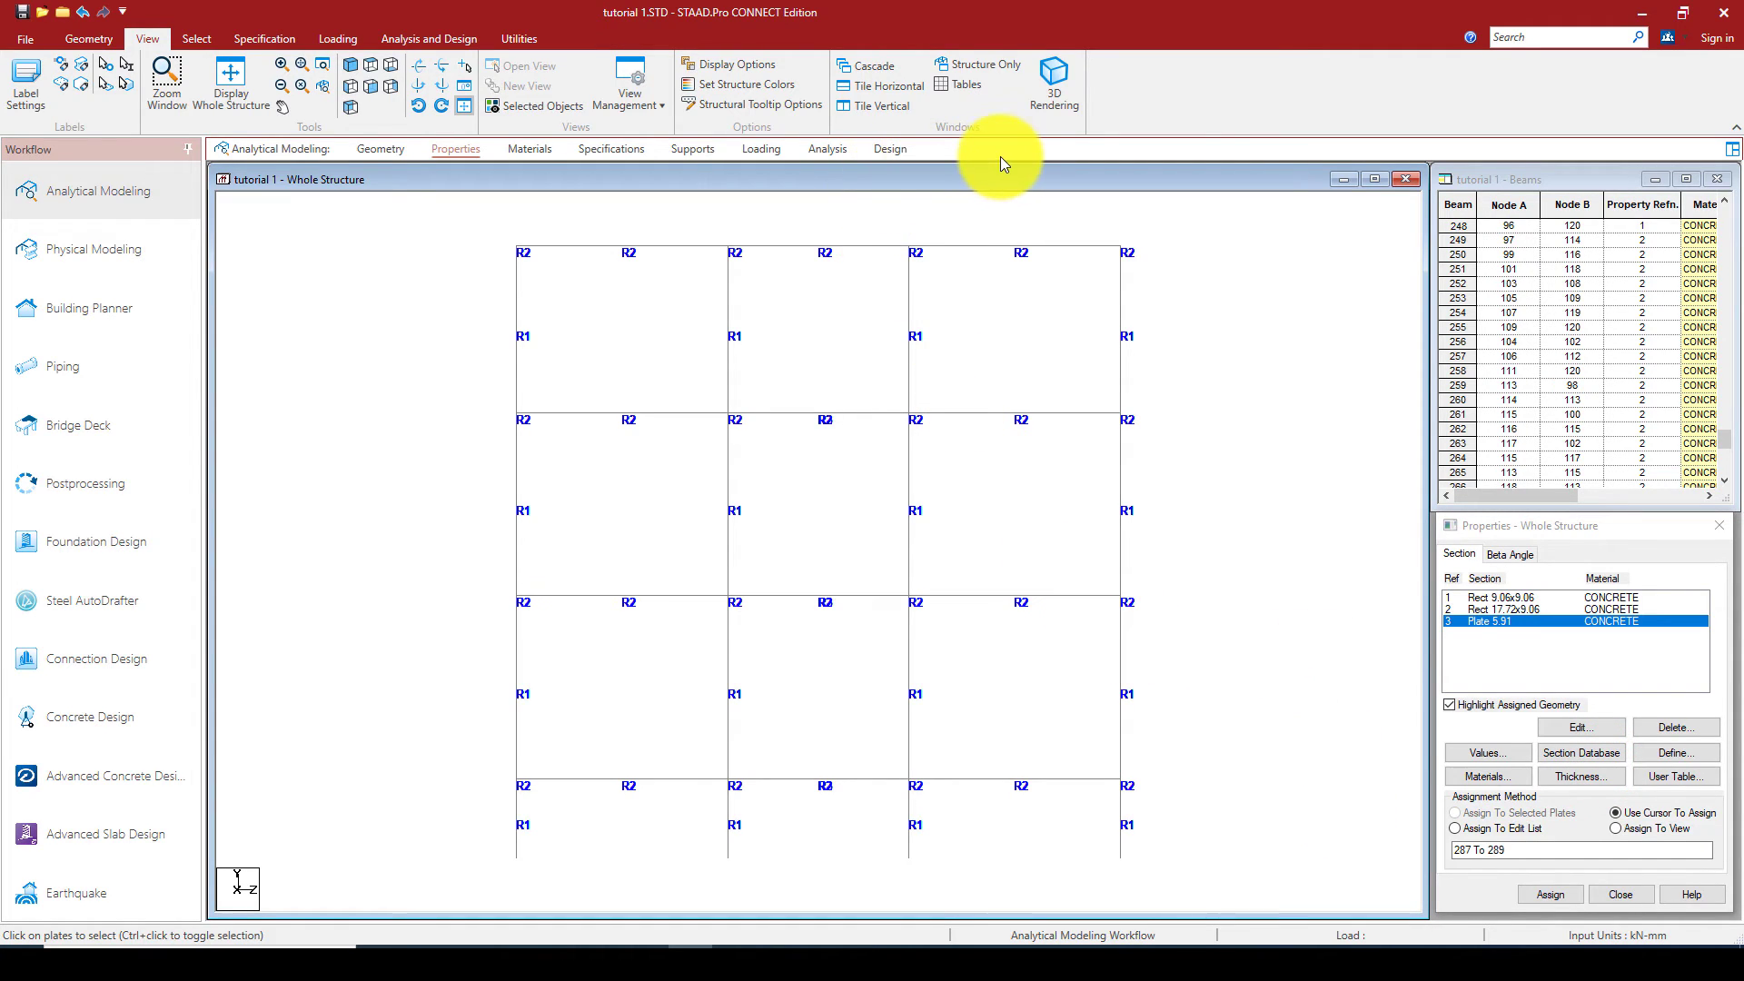
Examine the plates, beams and columns in an enlarged isometric 3D rendering from several angles, closing the section properties window.
left_click(351, 66)
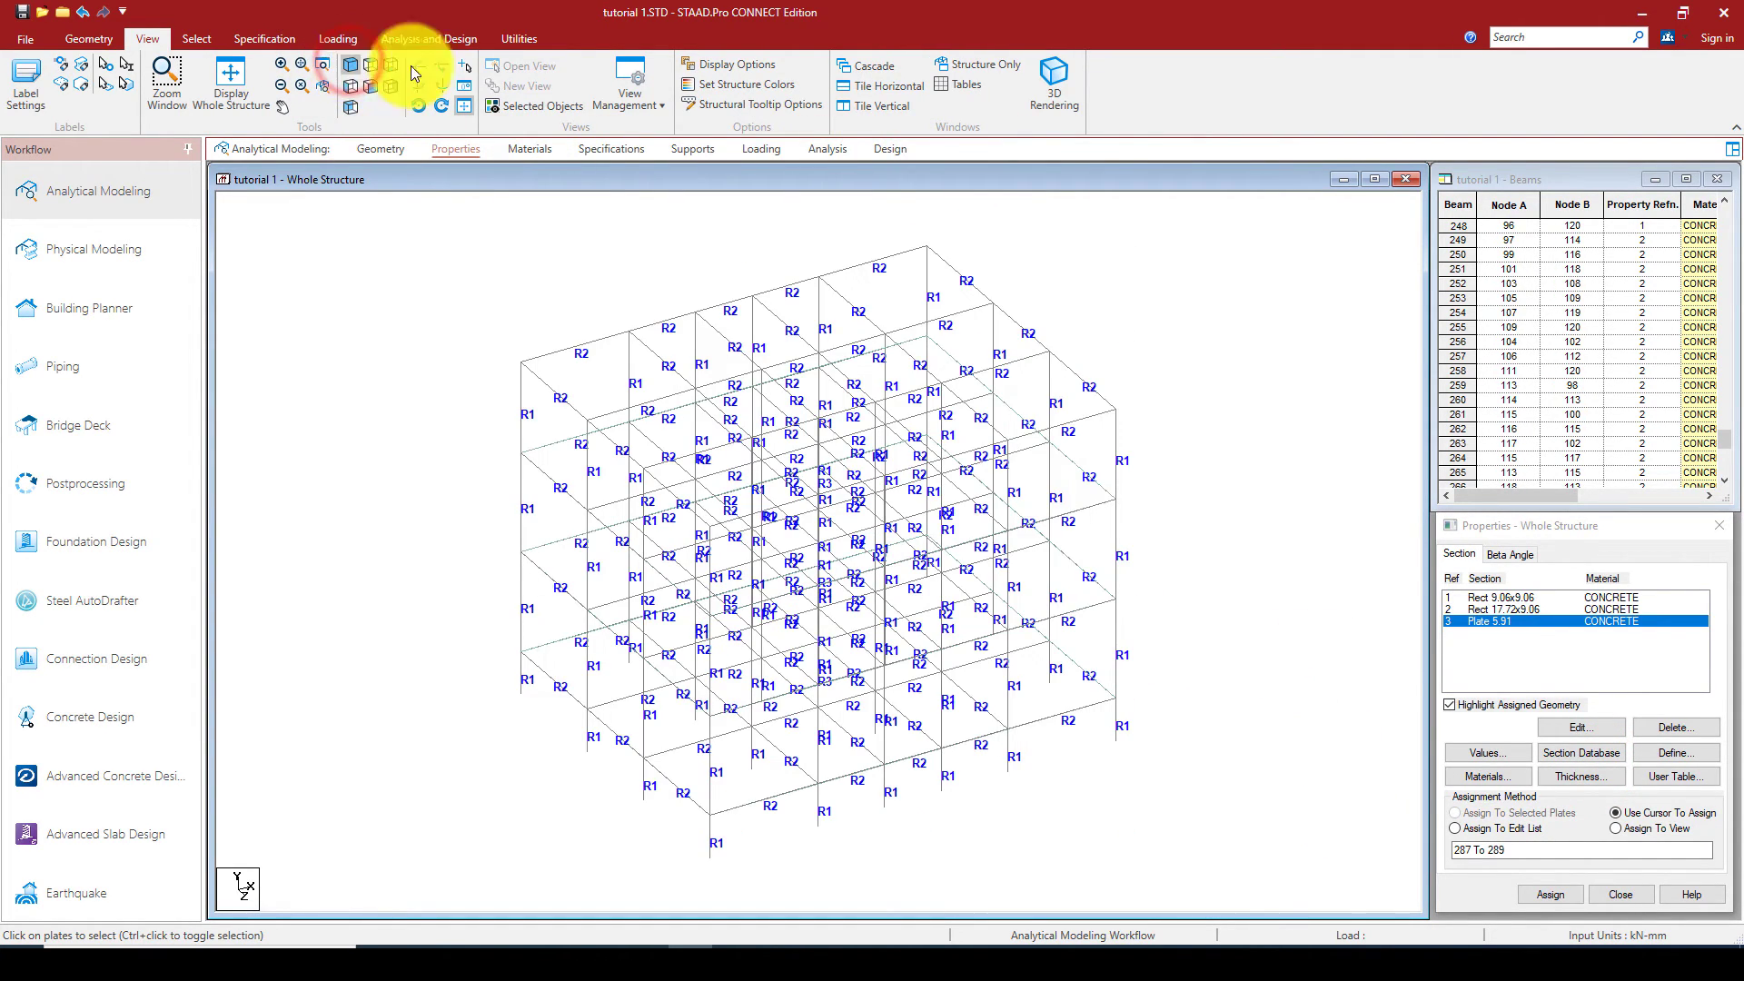
left_click(1050, 79)
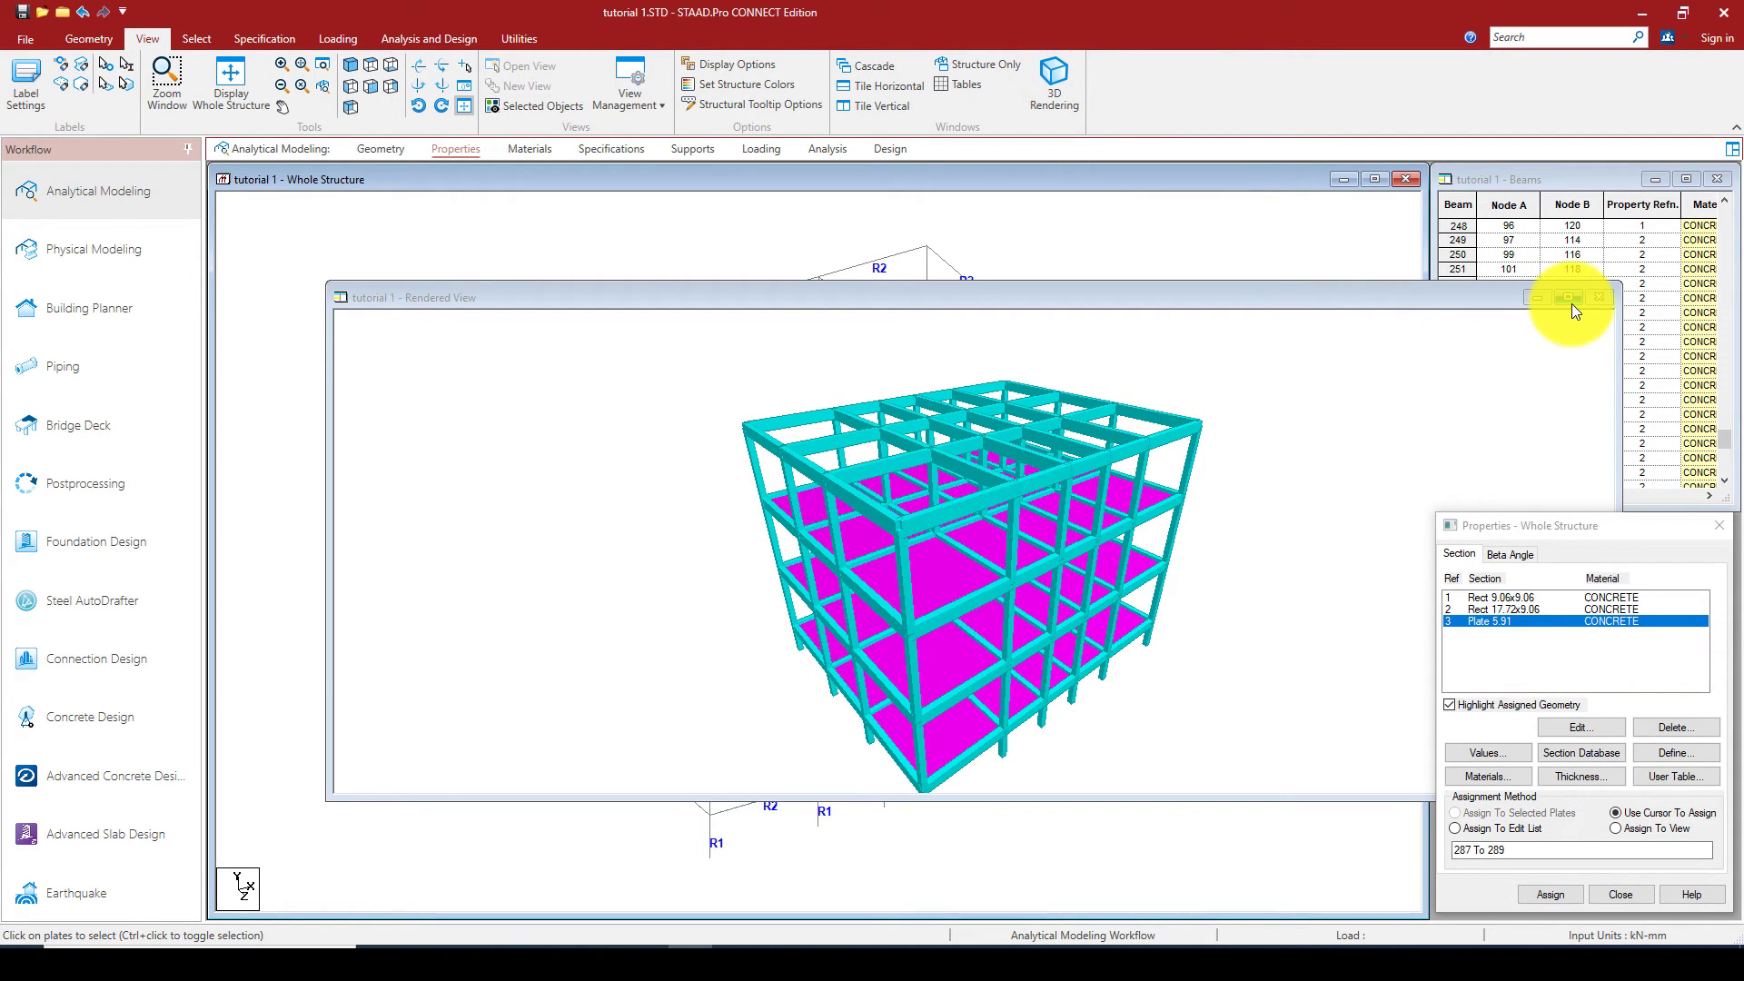
left_click(1570, 299)
scroll(809, 799, "up", 6)
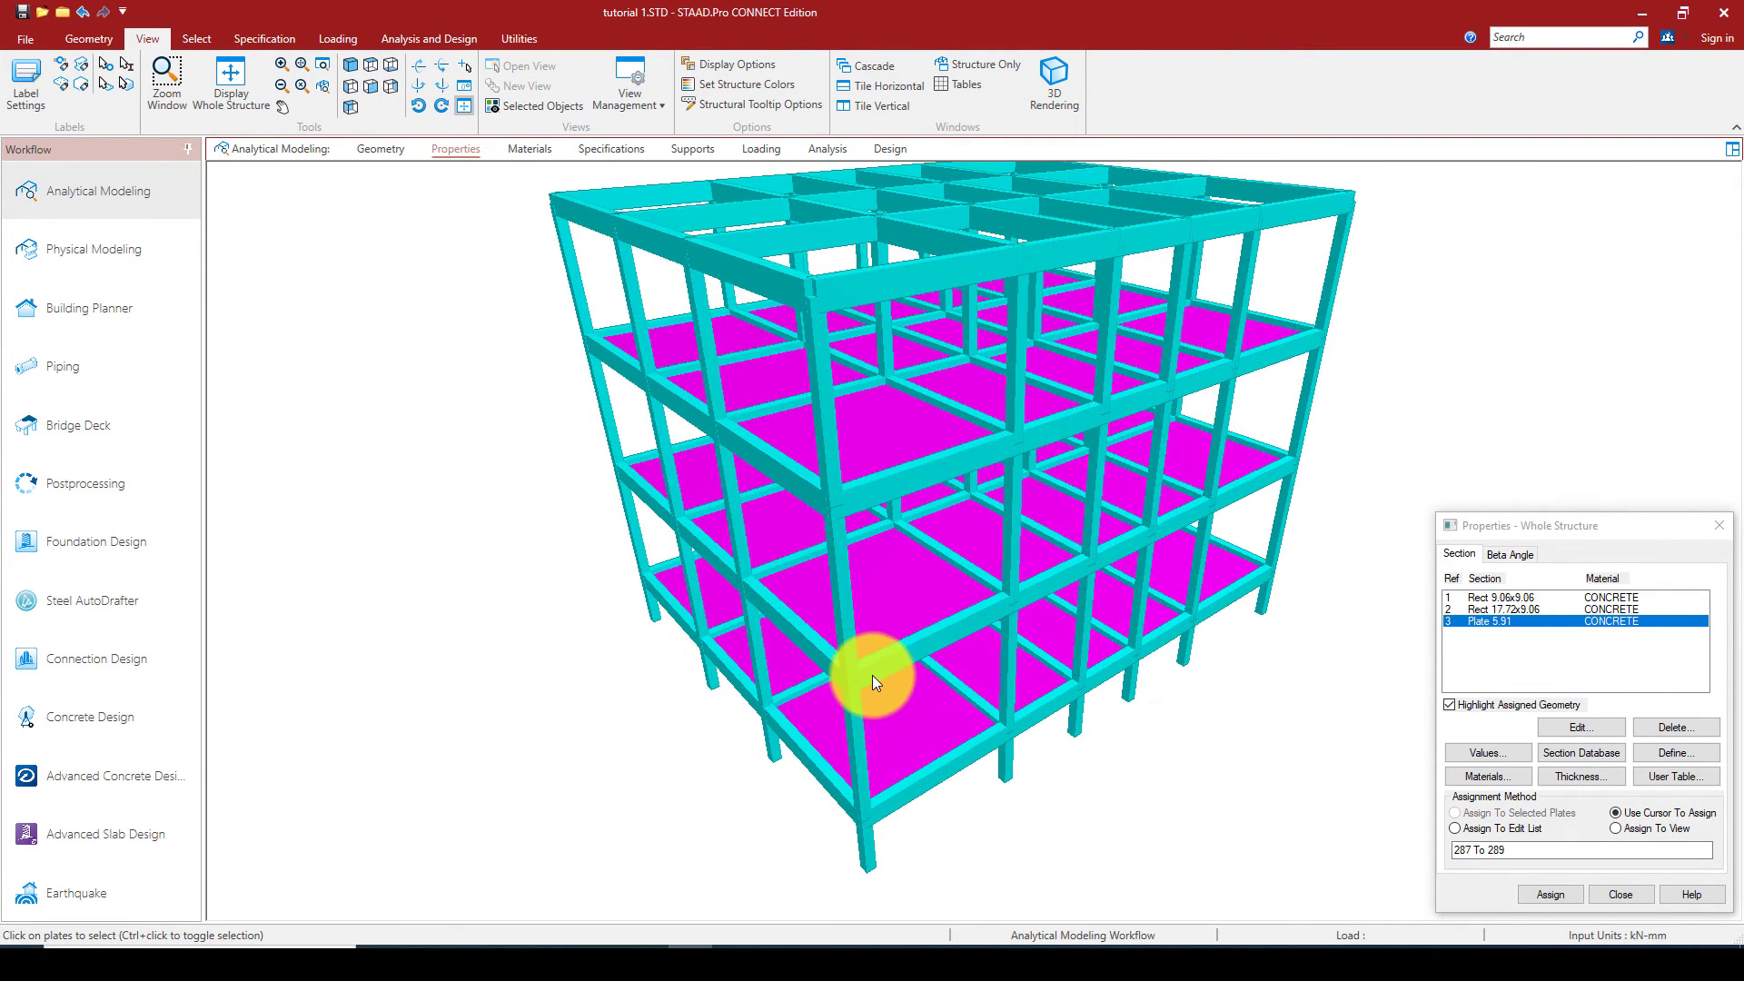
left_click_drag(875, 723, 1126, 692)
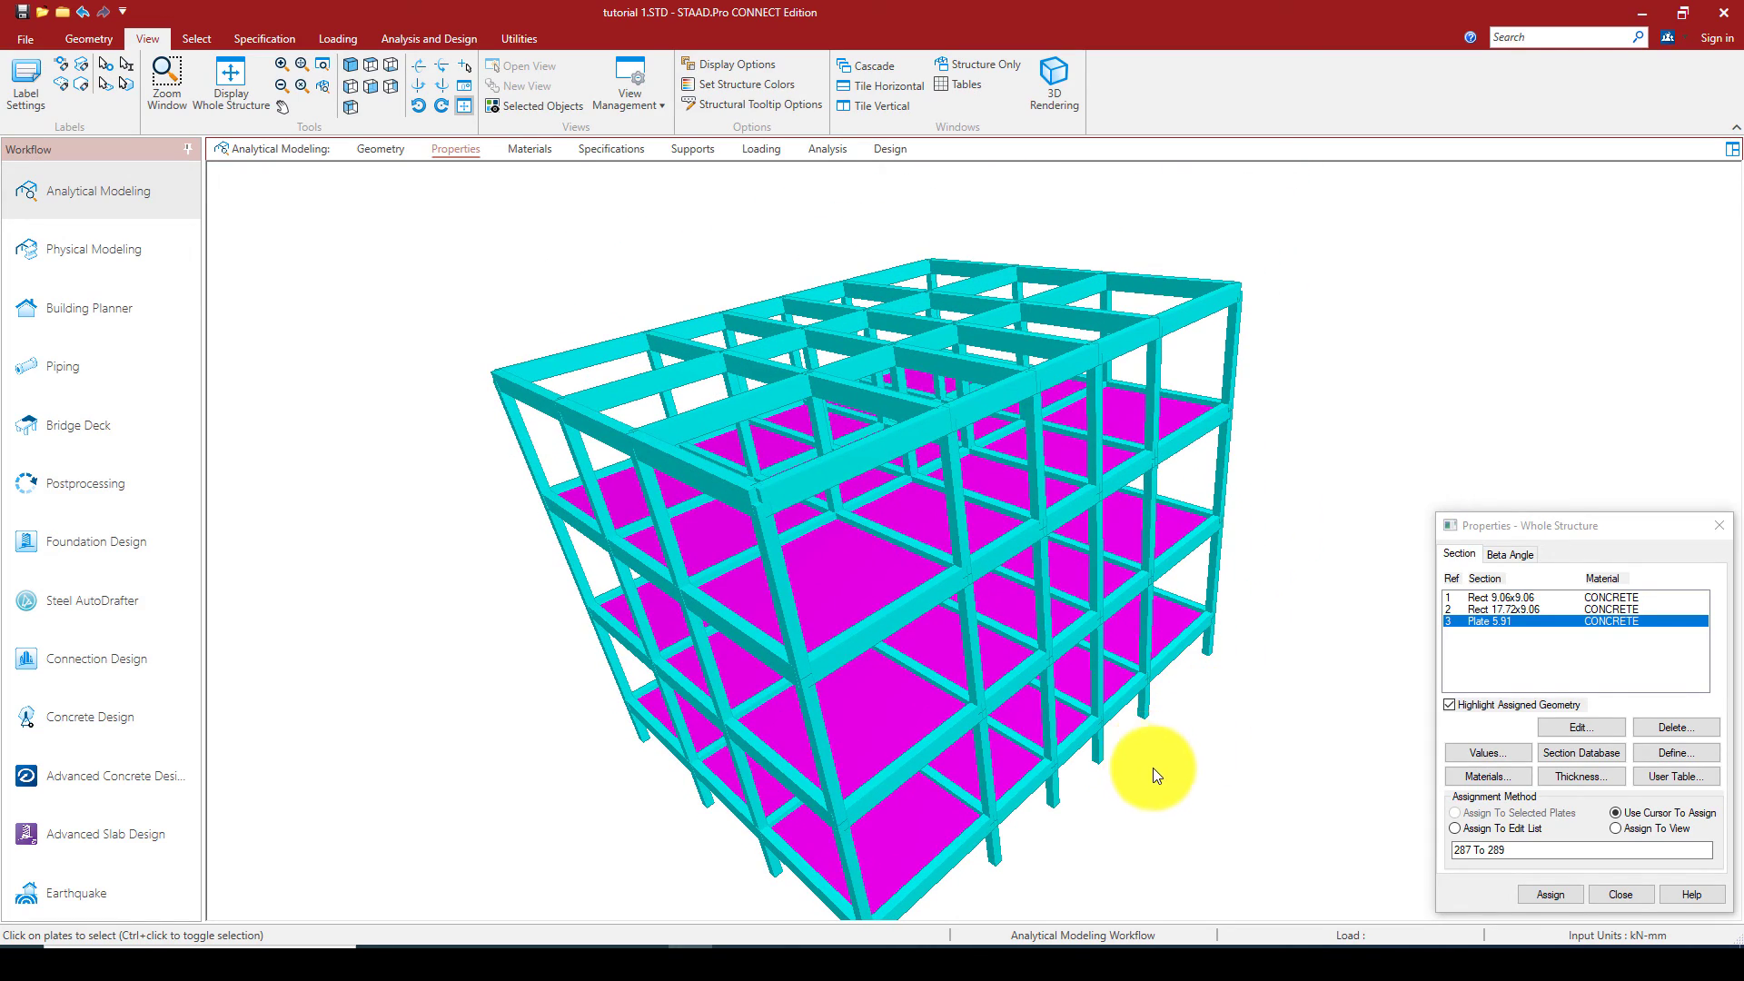
left_click_drag(1151, 783, 914, 750)
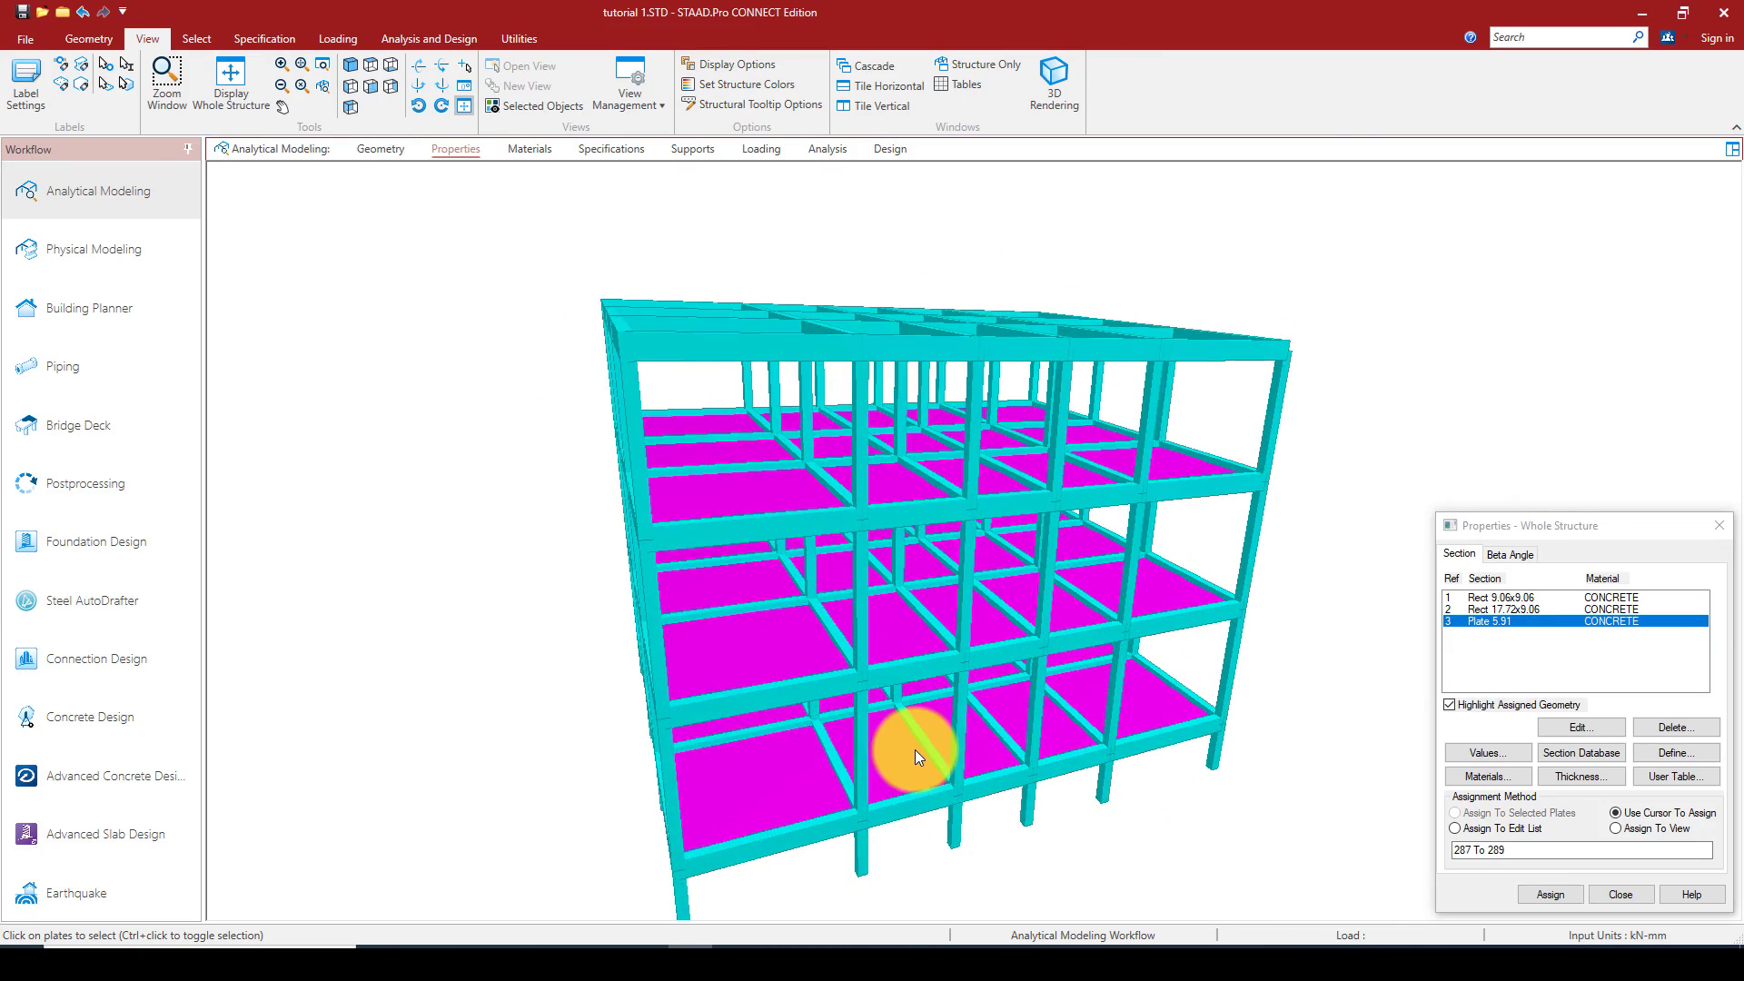
left_click(1718, 525)
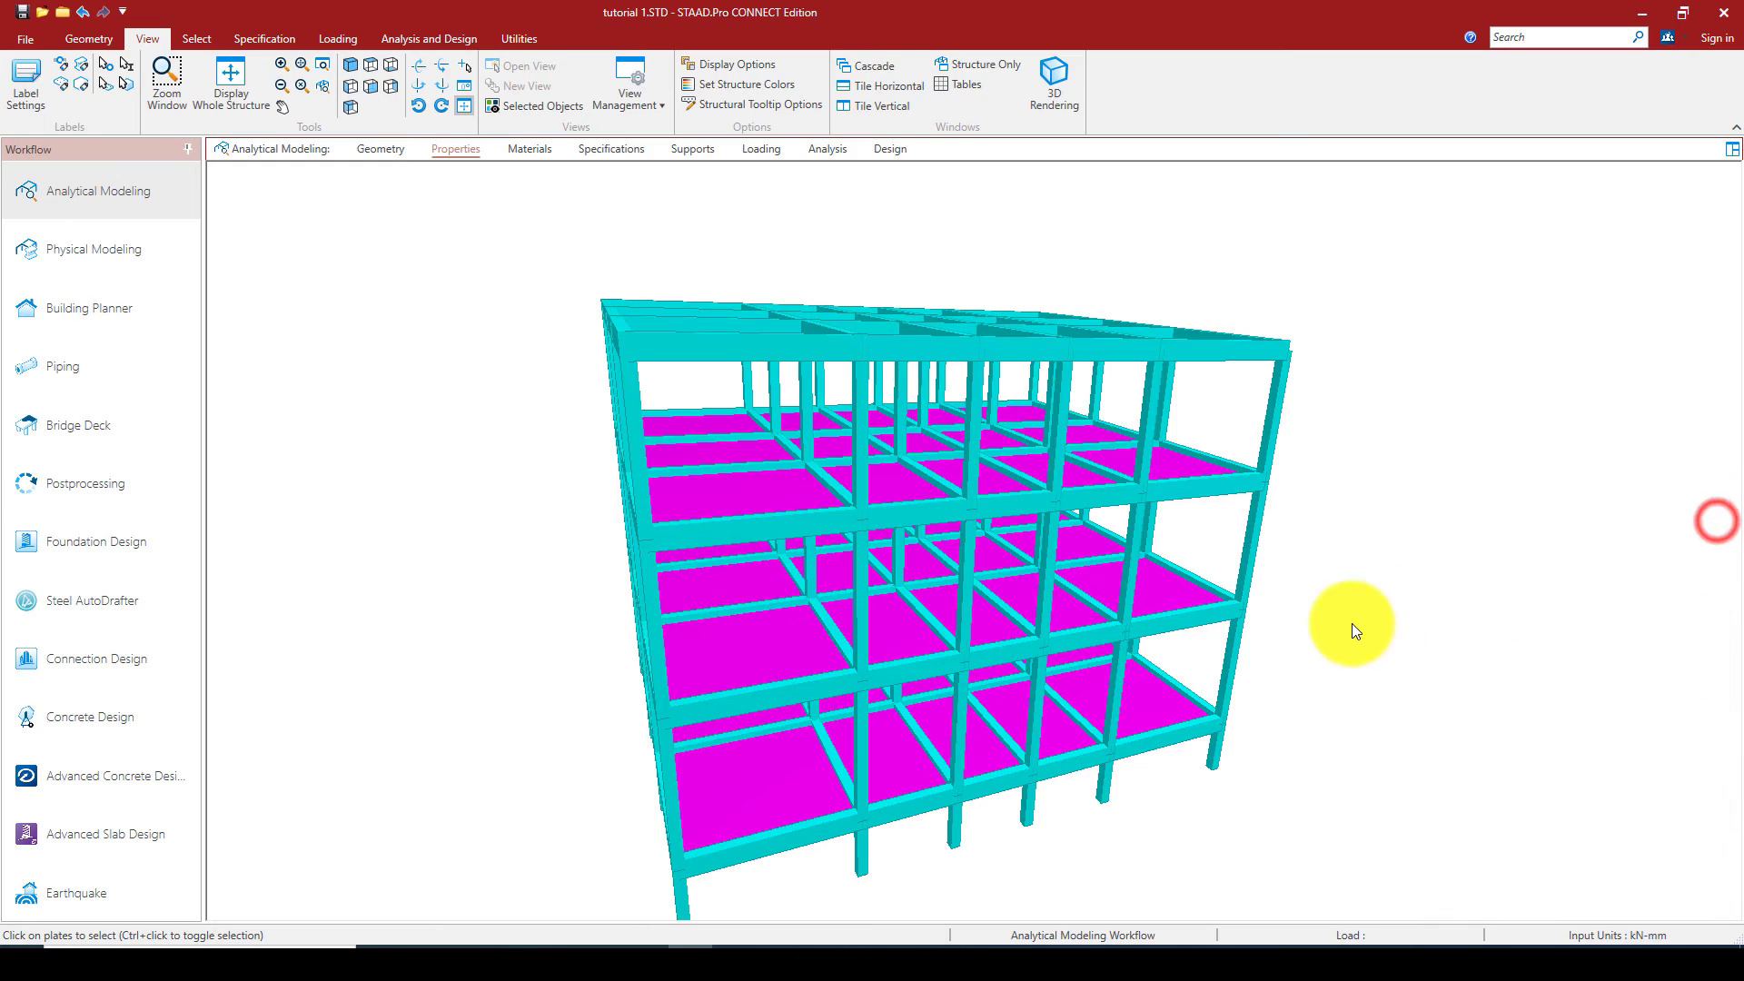
left_click_drag(1326, 580, 1268, 710)
Try red light and yellow light on the 3D rendering of the structure.
right_click(1312, 567)
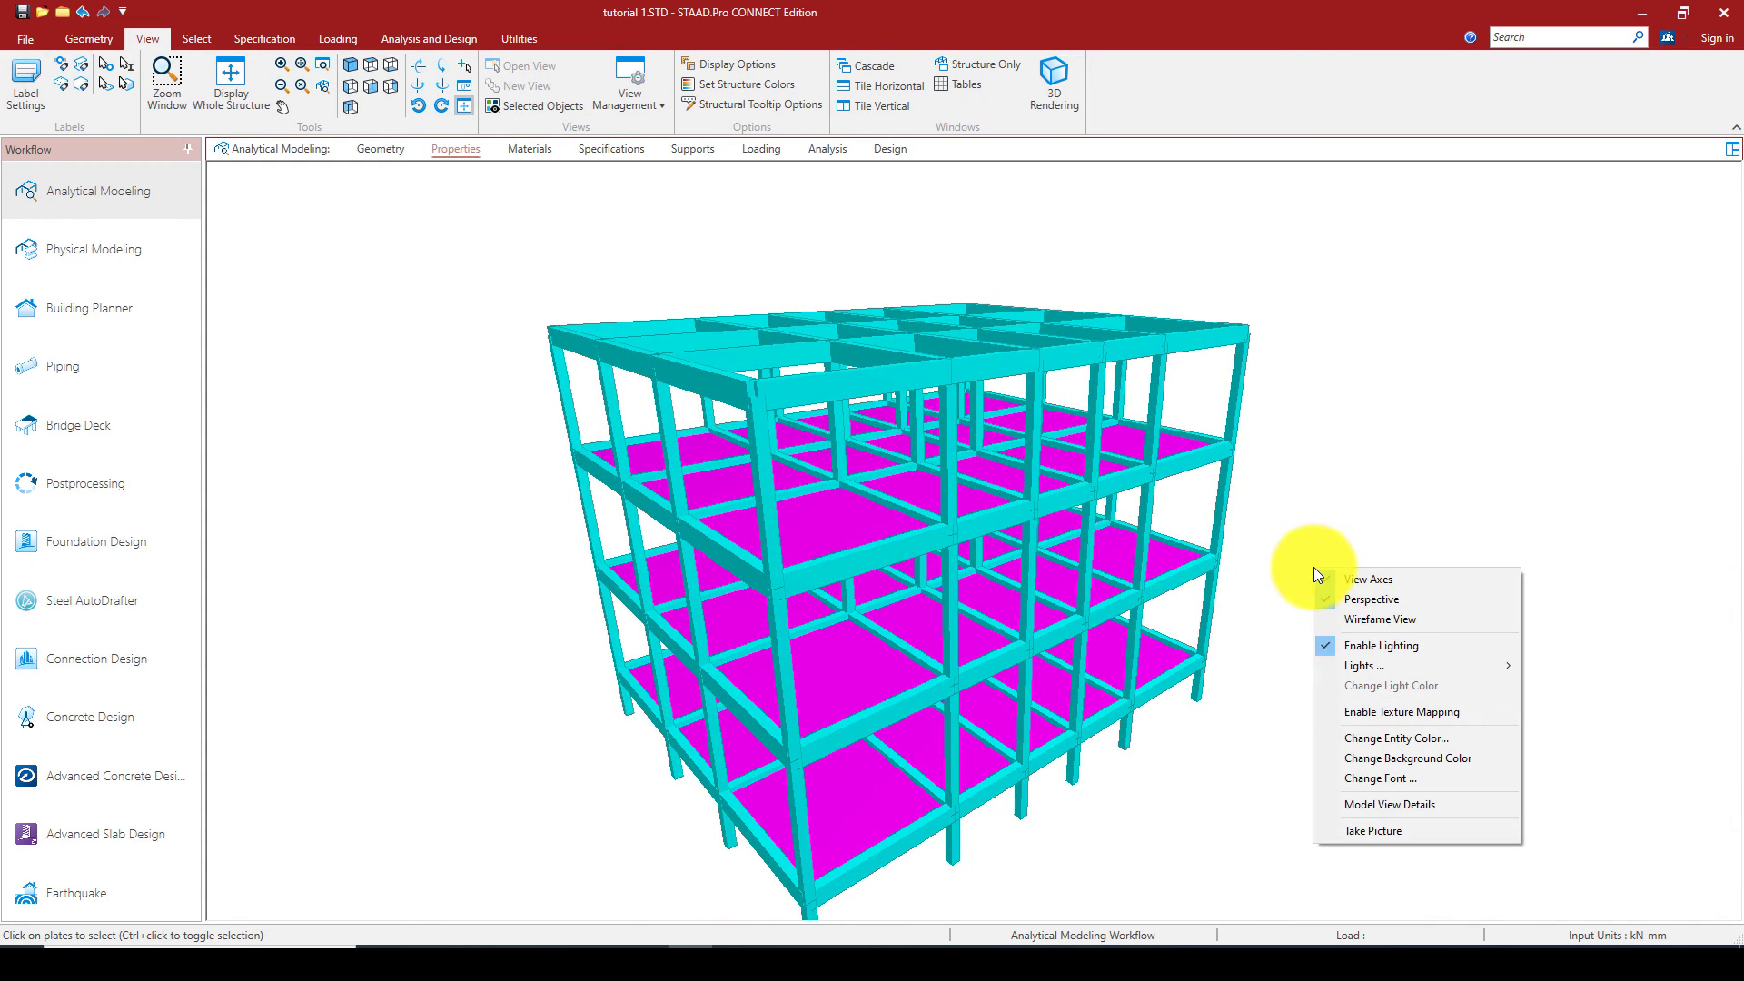
left_click(1367, 666)
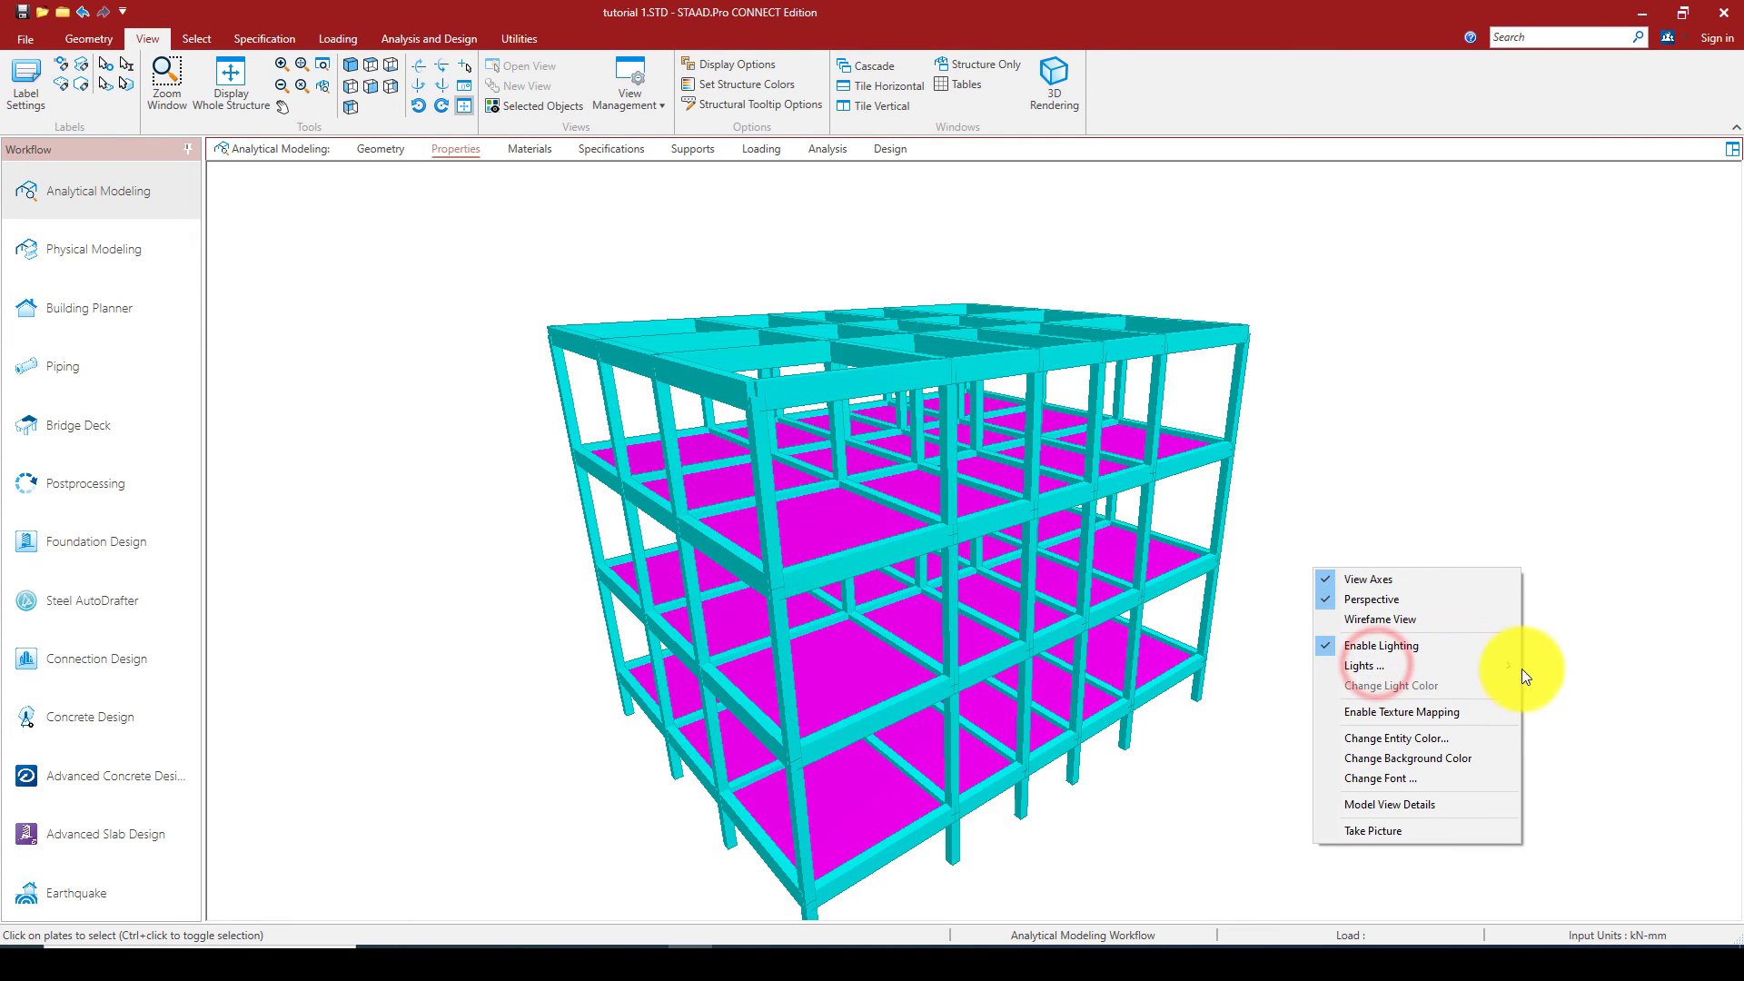
left_click(1550, 685)
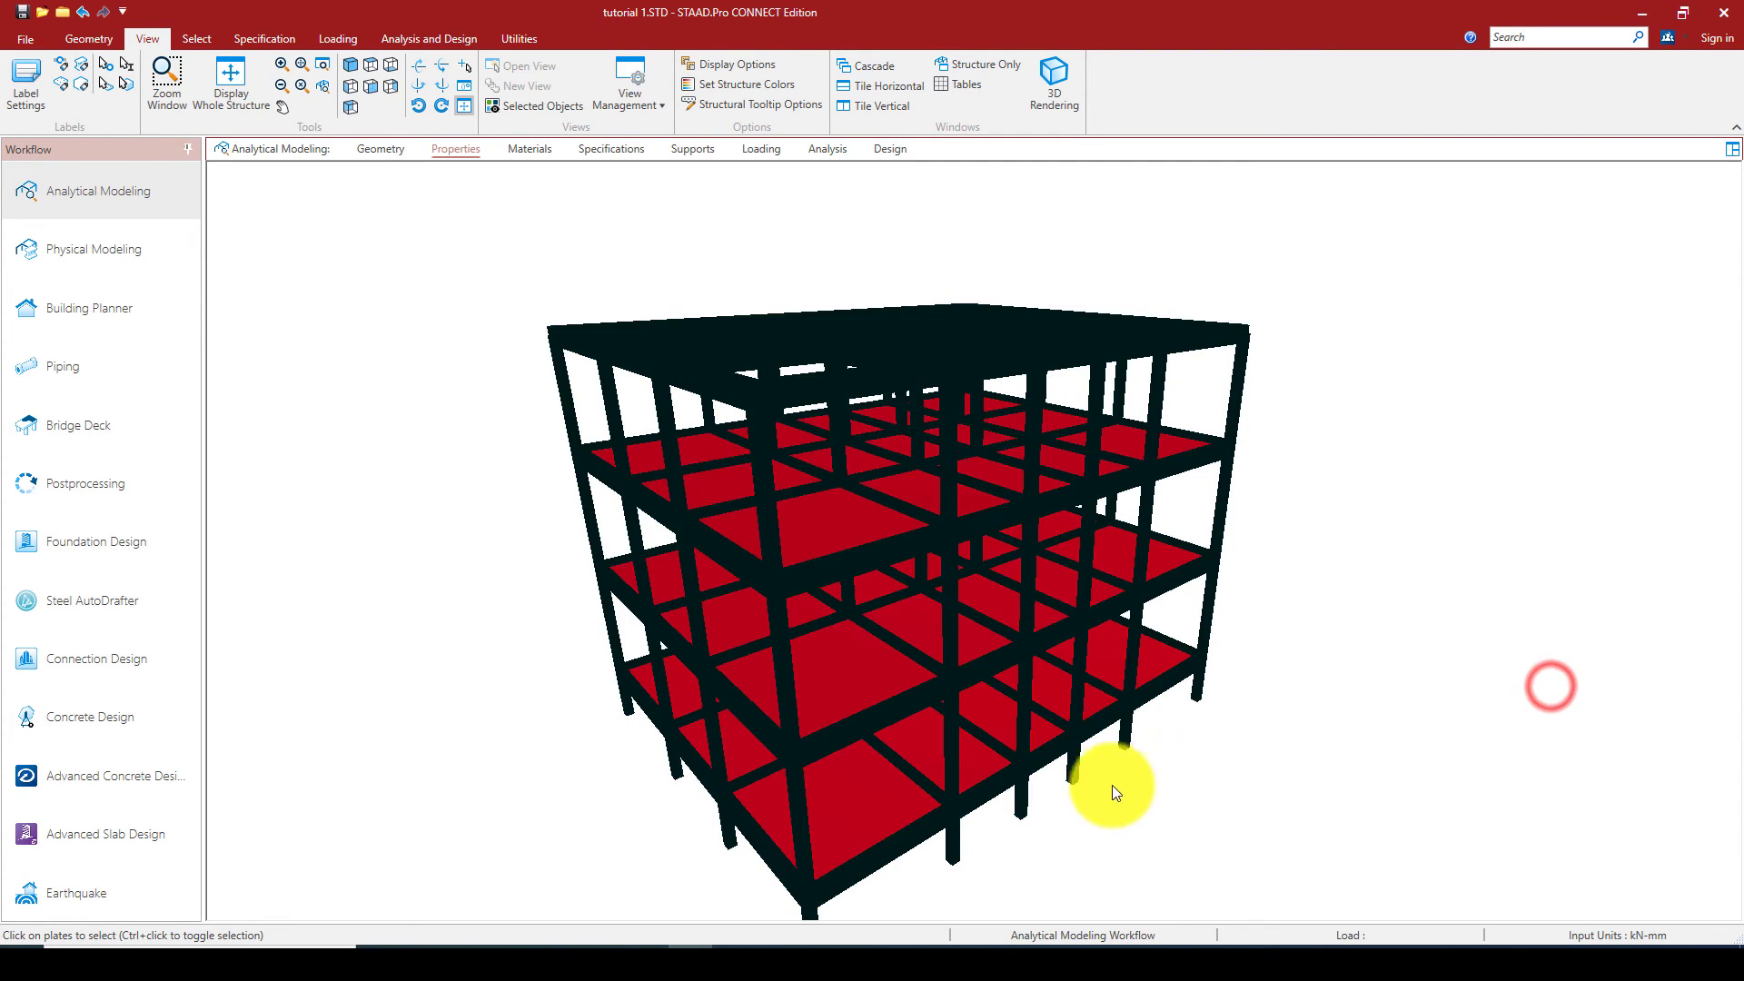
scroll(1059, 563, "down", 5)
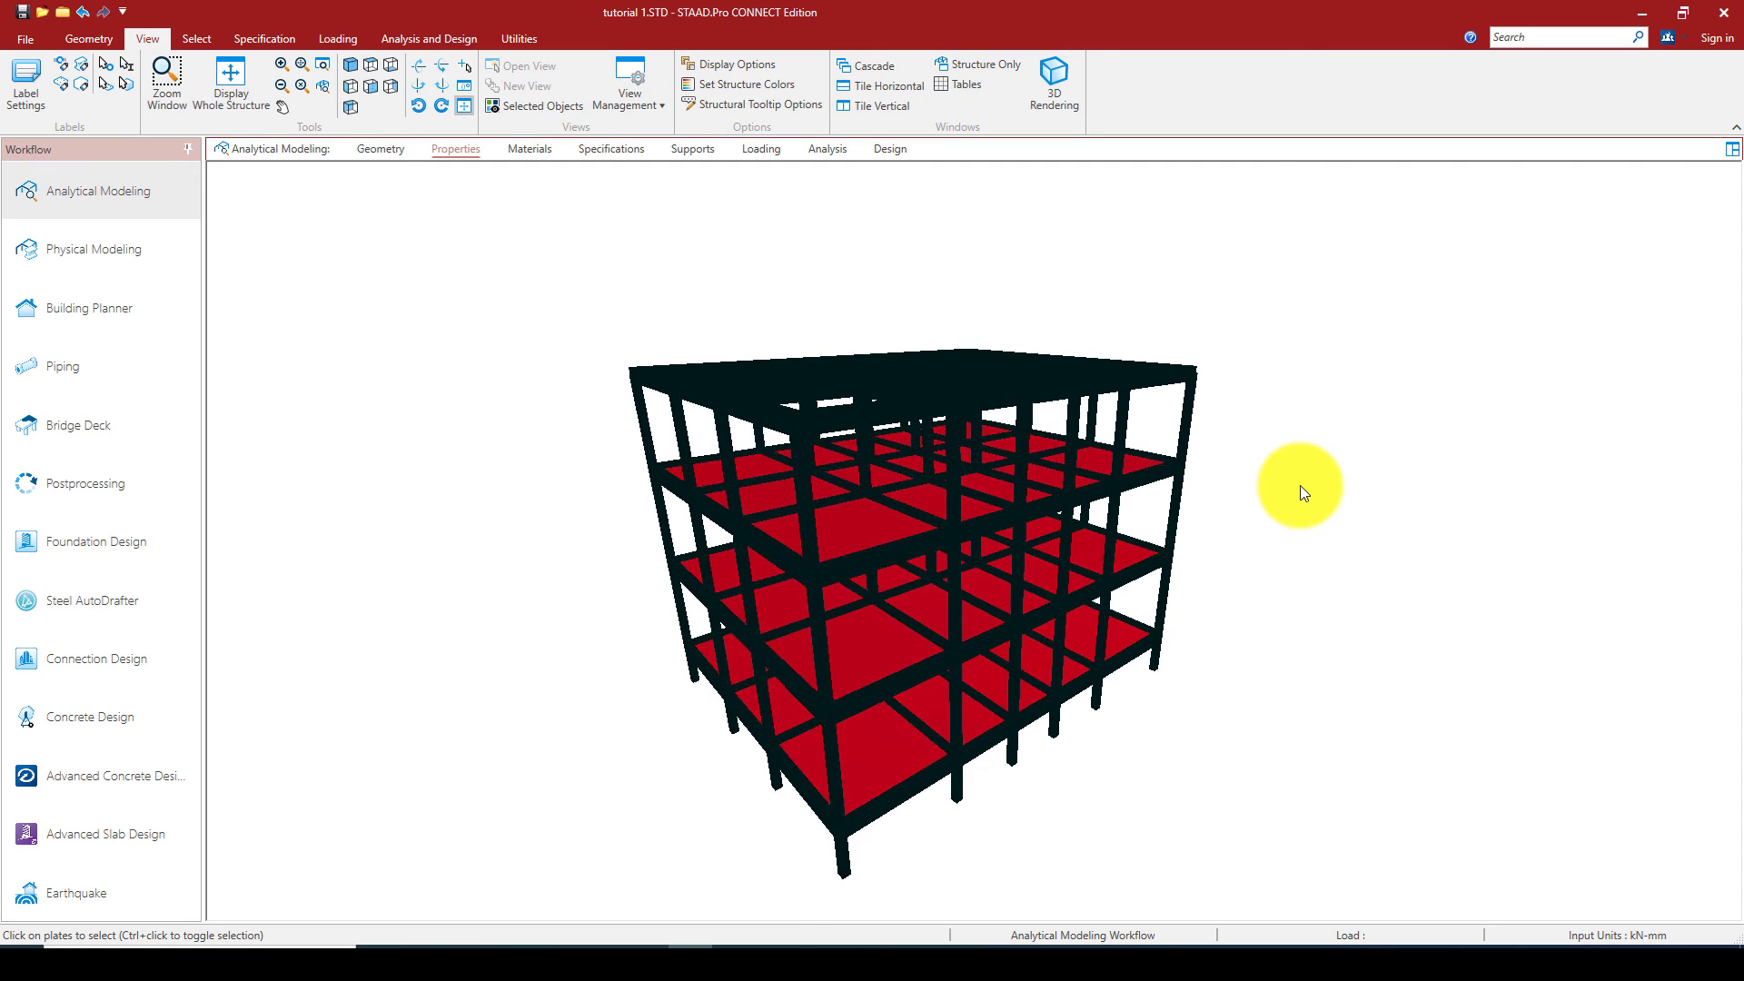
right_click(1288, 578)
mouse_move(1491, 680)
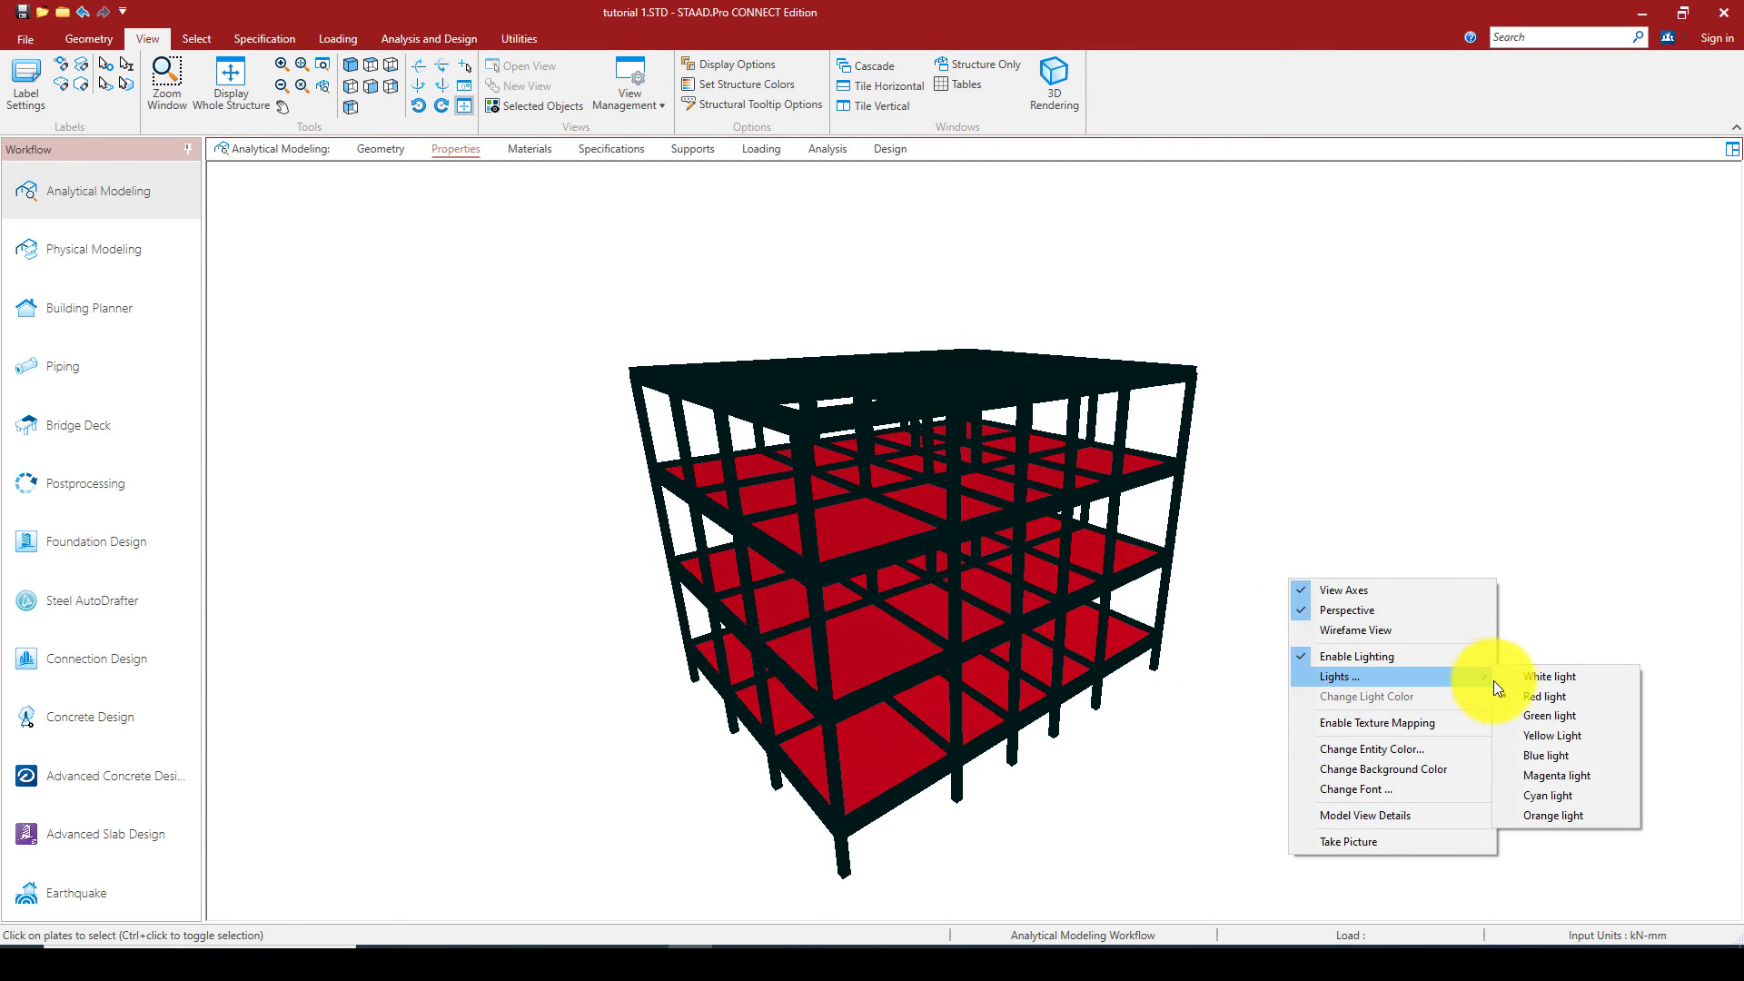
left_click(1549, 735)
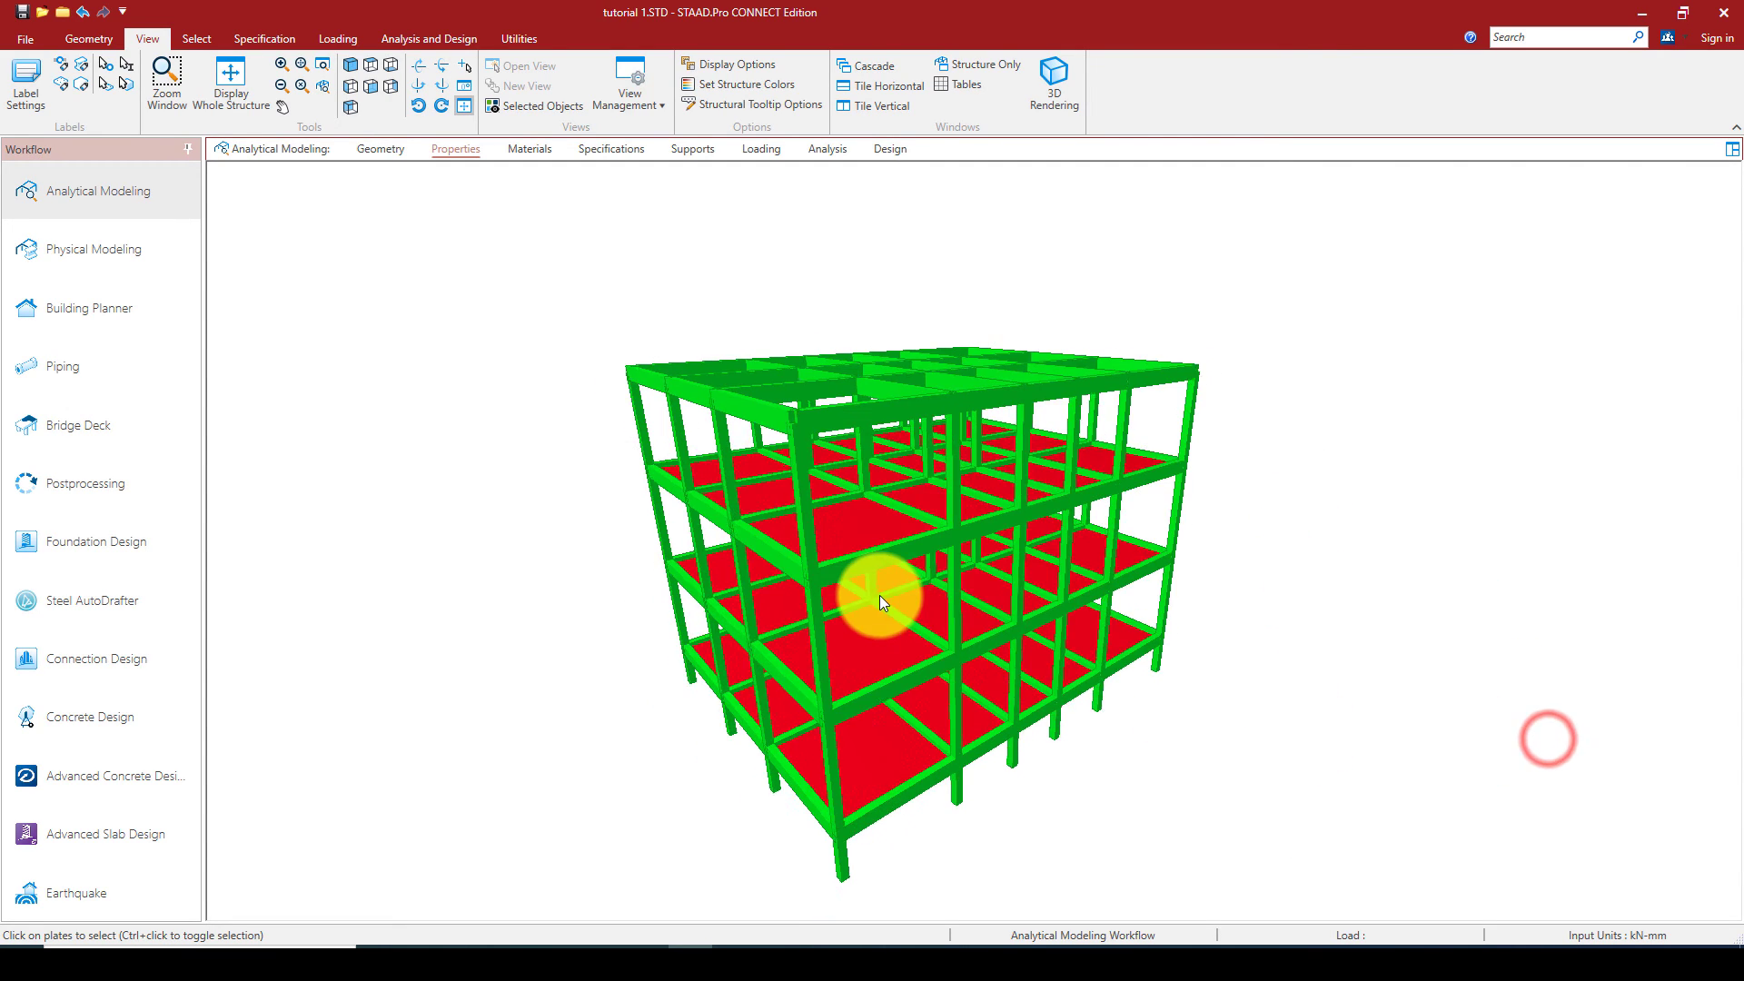
Switch the lighting of the 3D rendering to orange light and inspect the structure.
right_click(1377, 616)
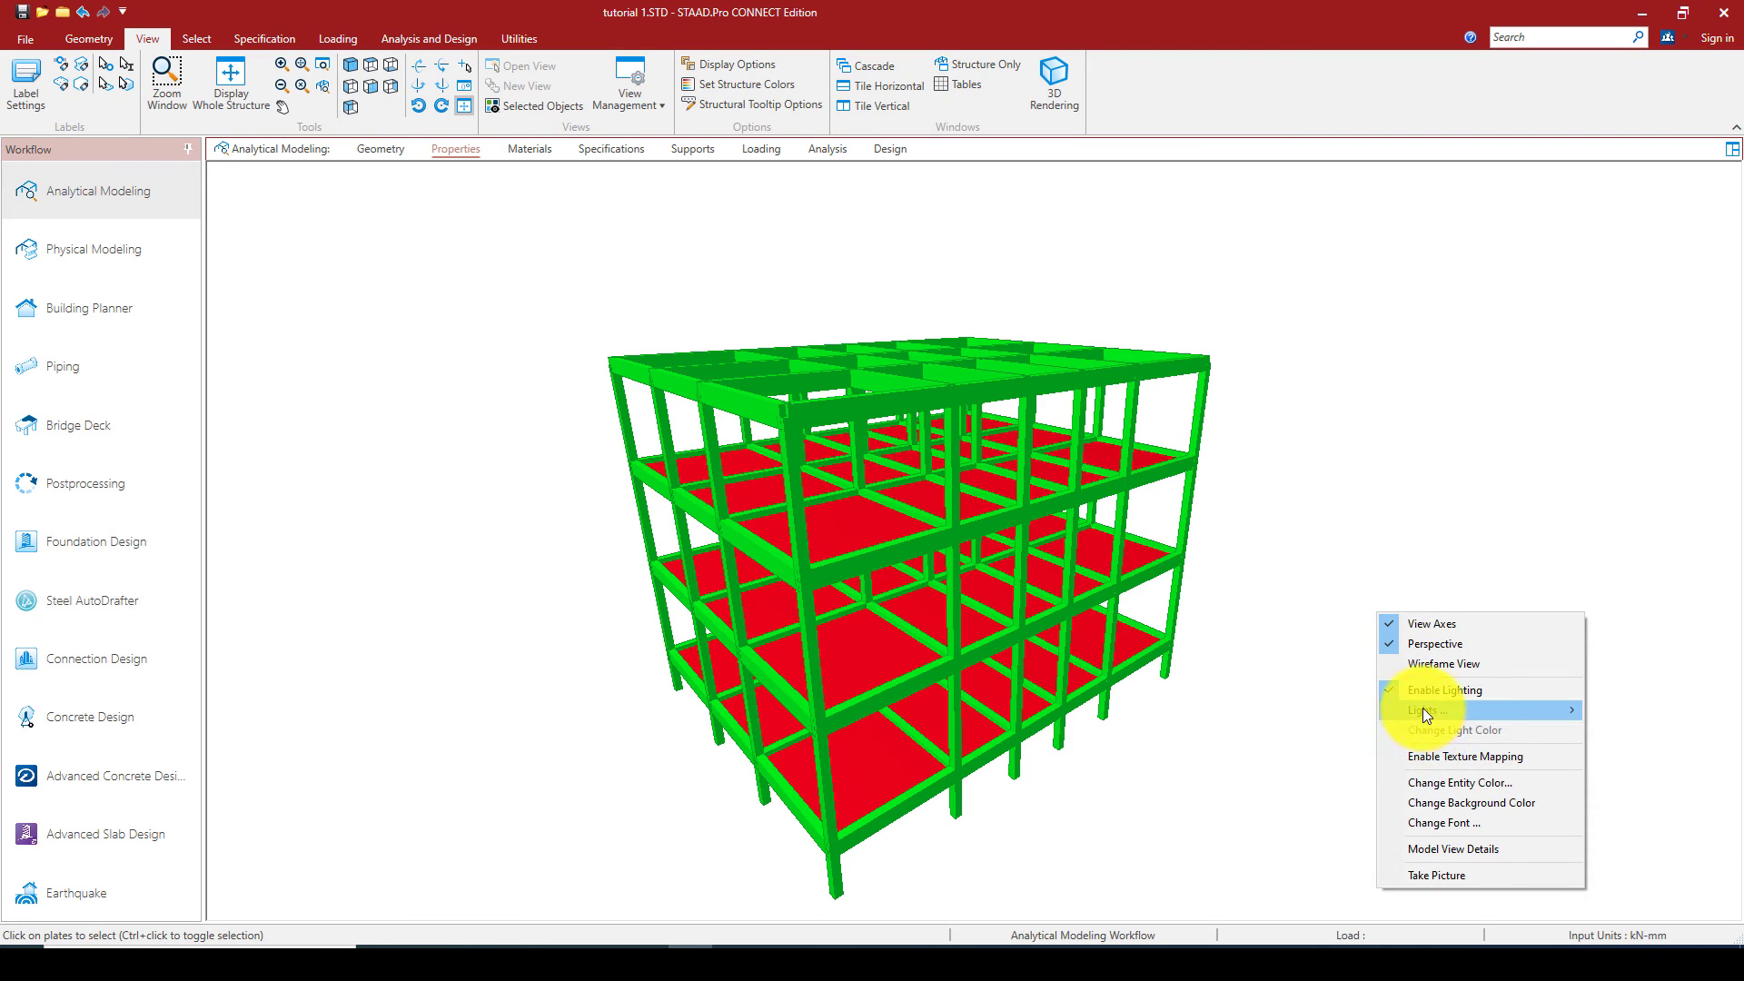
mouse_move(1423, 709)
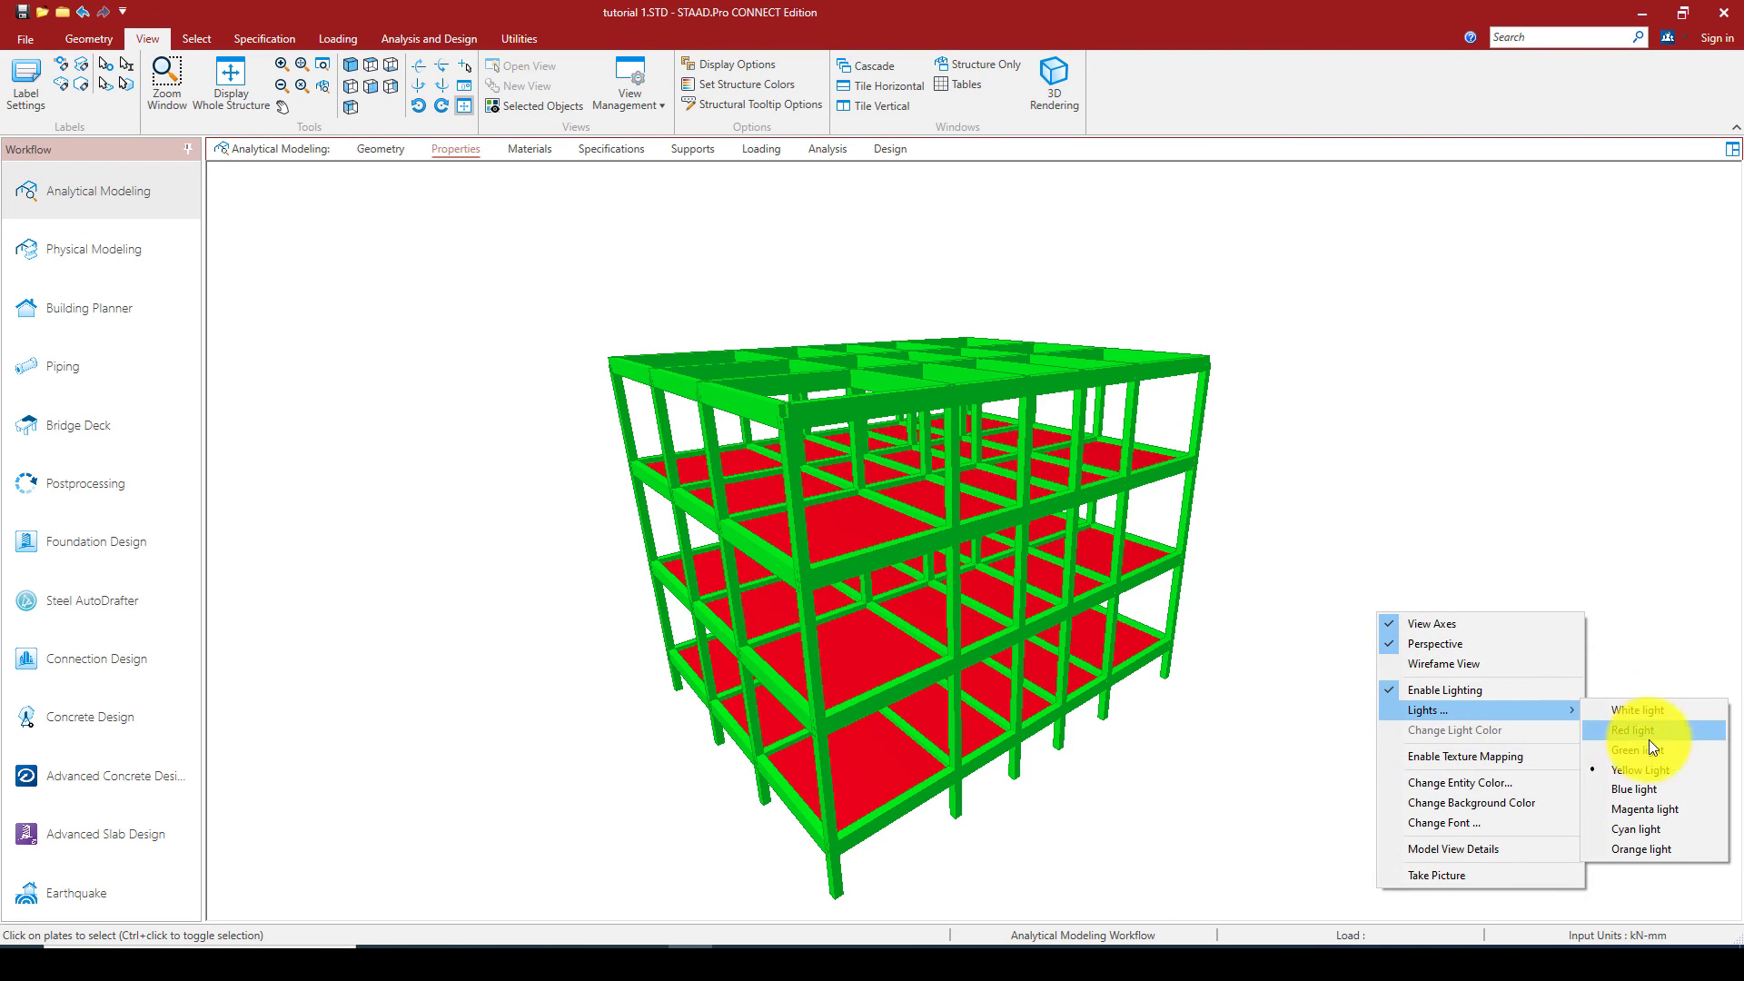
left_click(1633, 846)
scroll(918, 482, "up", 3)
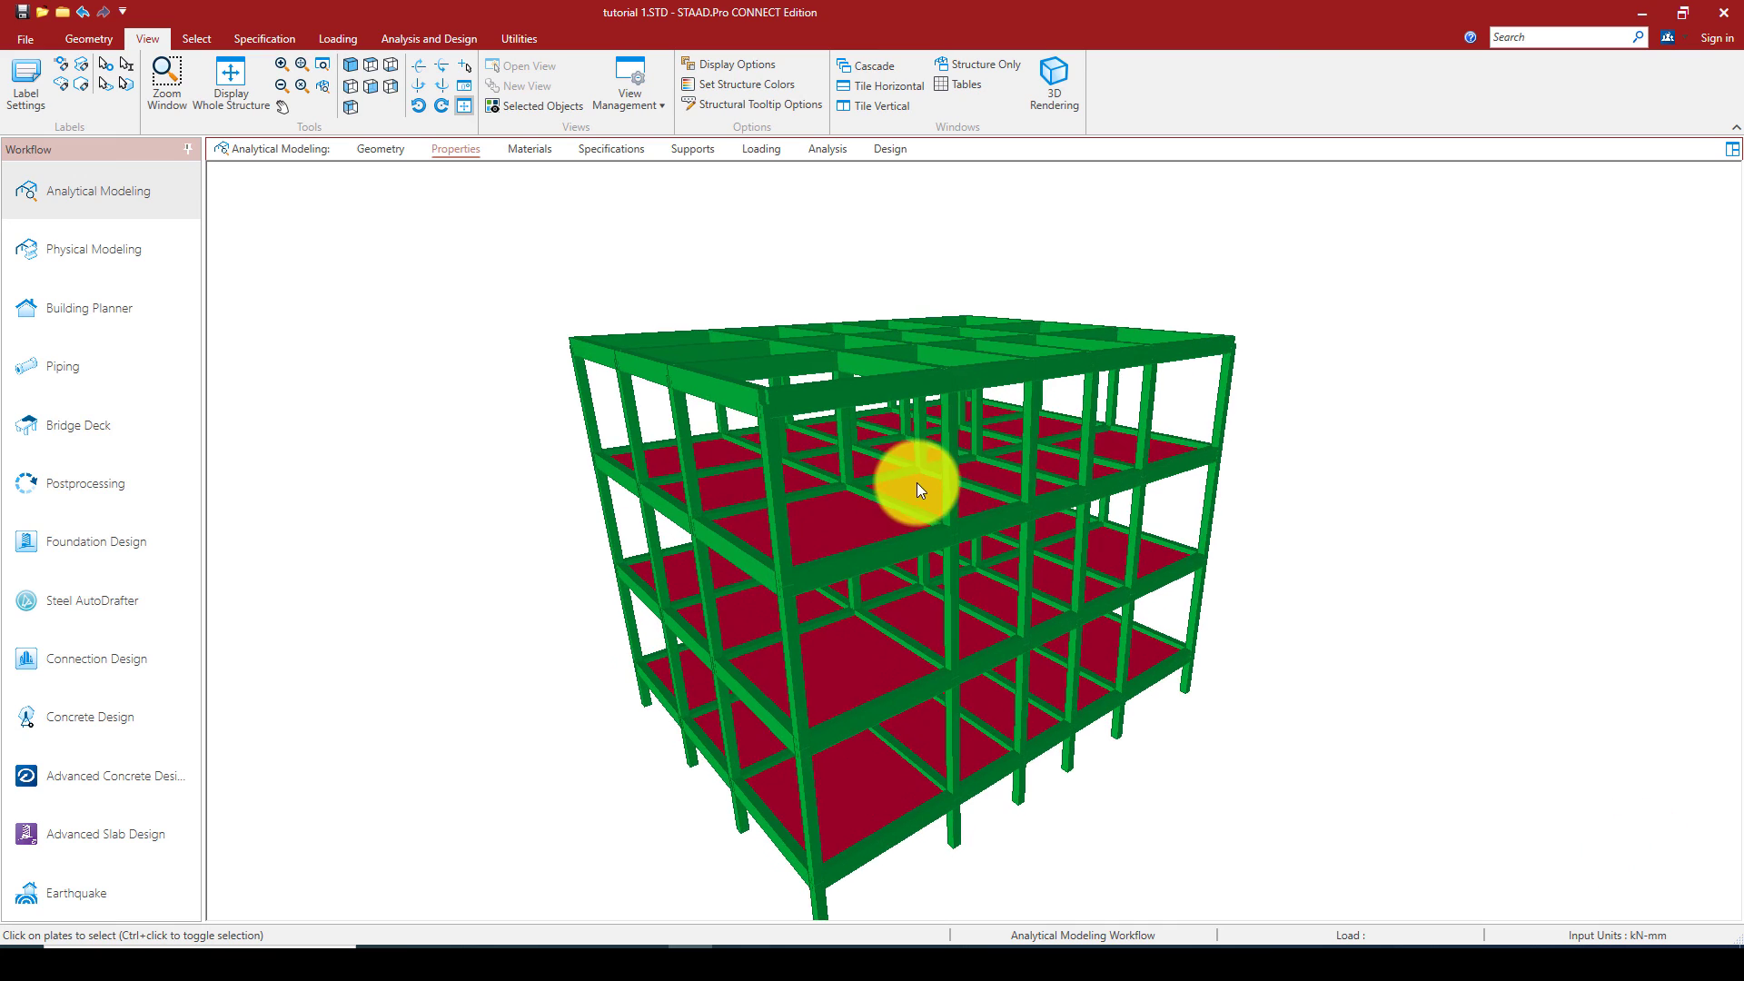
scroll(1124, 367, "down", 1)
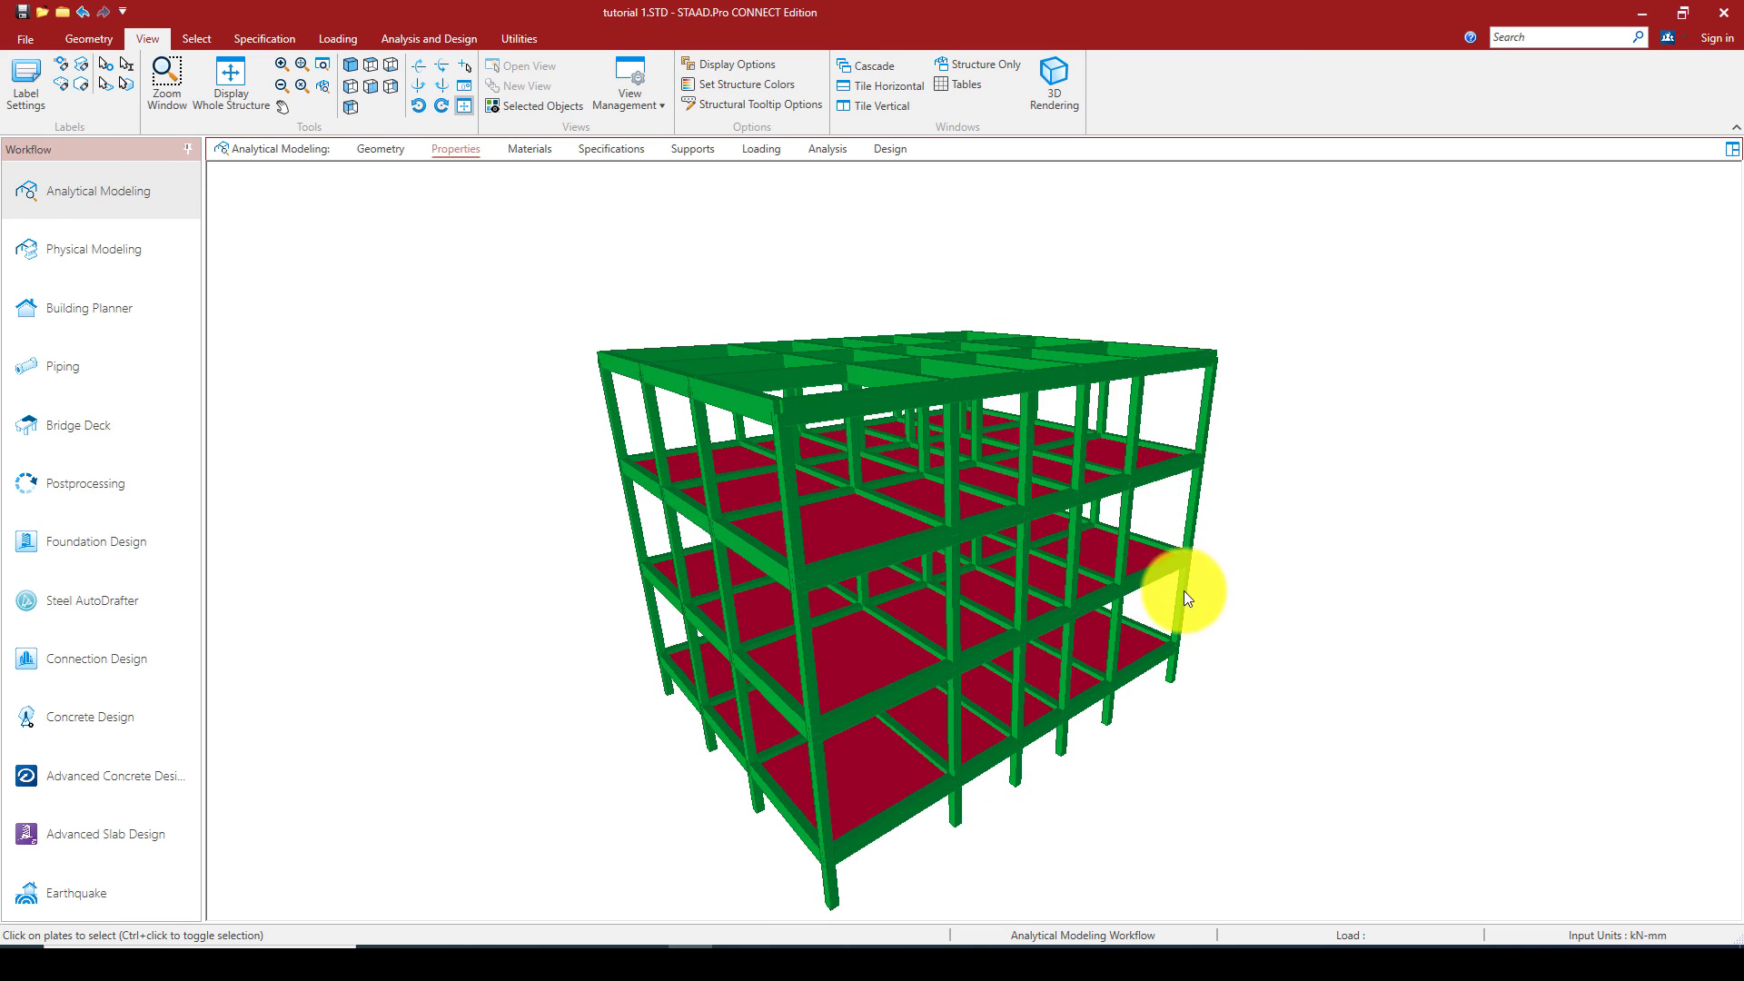